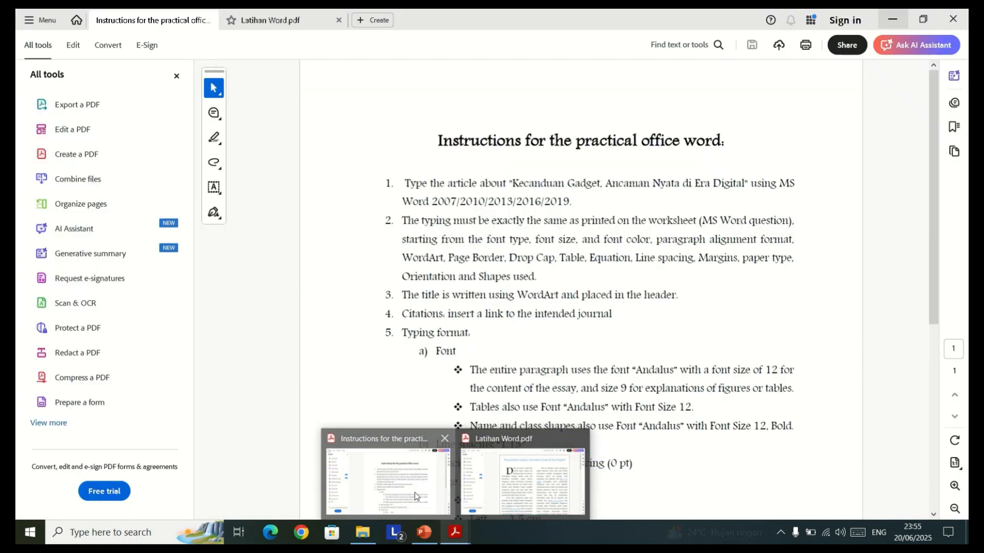
Review the sample page in Latihan Word.pdf, including its WordArt title, page border, drop cap and two-column text.
left_click(414, 491)
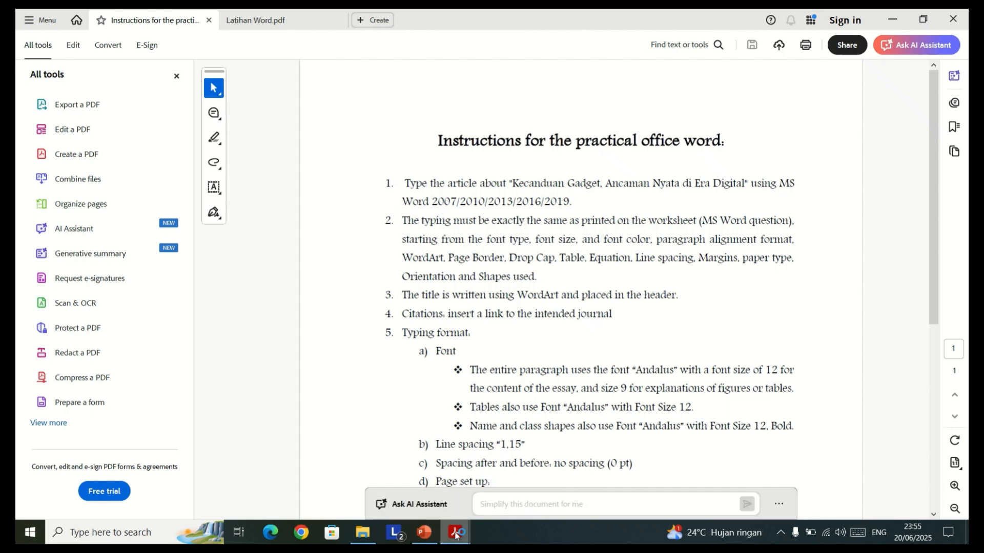
mouse_move(455, 533)
left_click(516, 464)
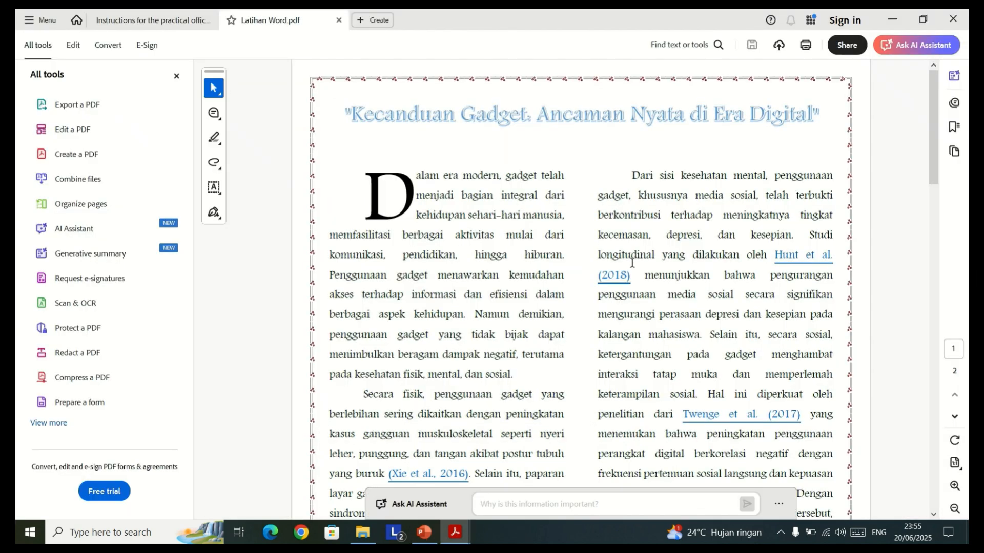
left_click_drag(928, 121, 931, 99)
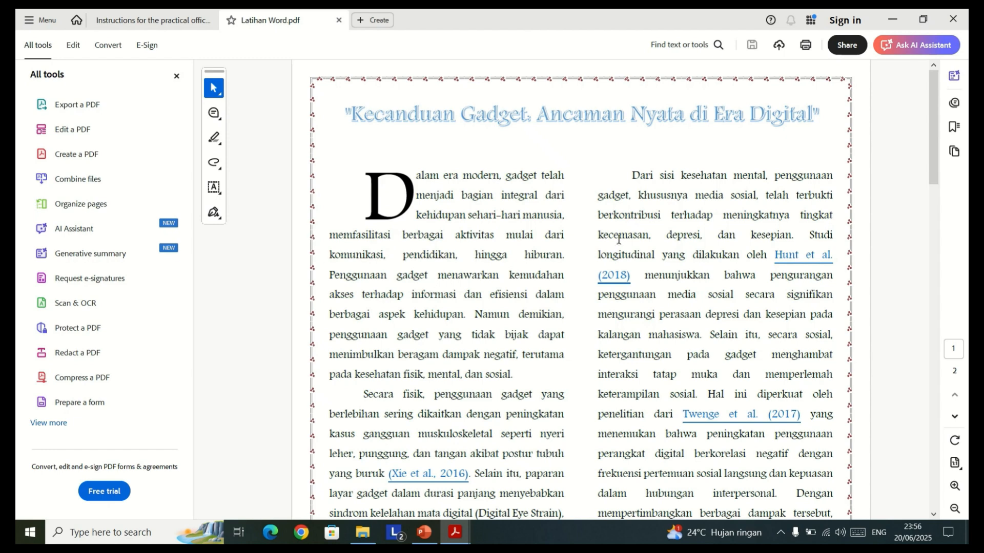
left_click_drag(933, 152, 874, 134)
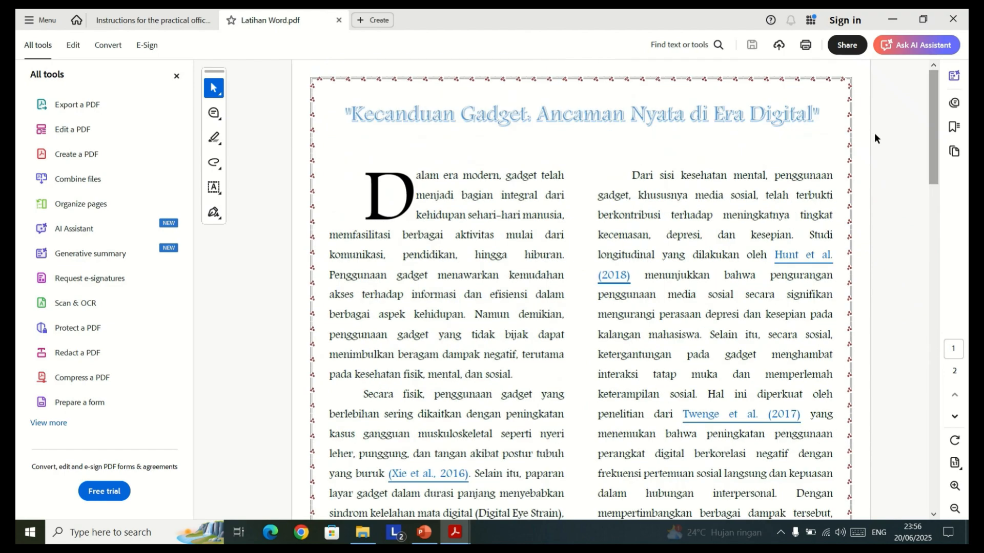
Read through the practical instructions PDF, covering the title, font, line spacing and page setup requirements.
mouse_move(450, 532)
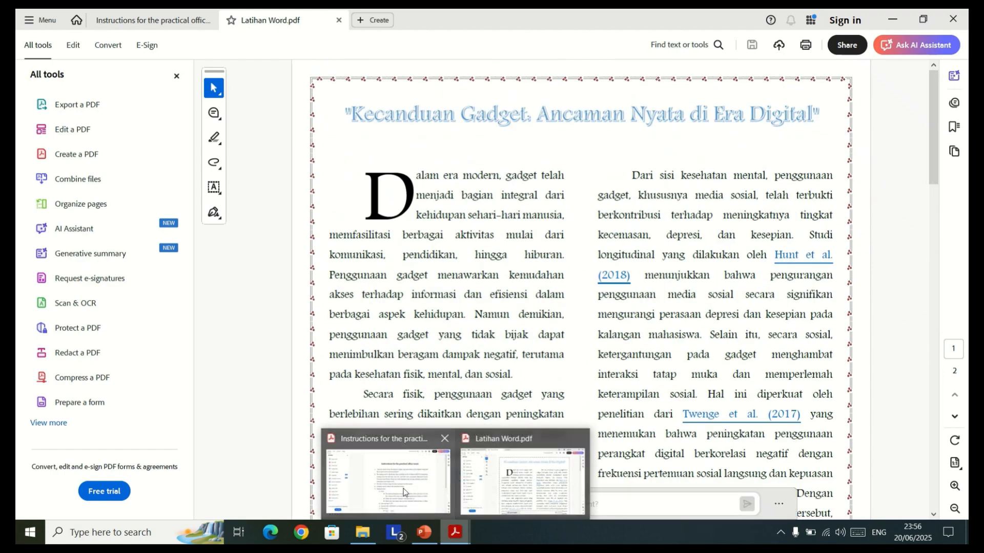
left_click(385, 479)
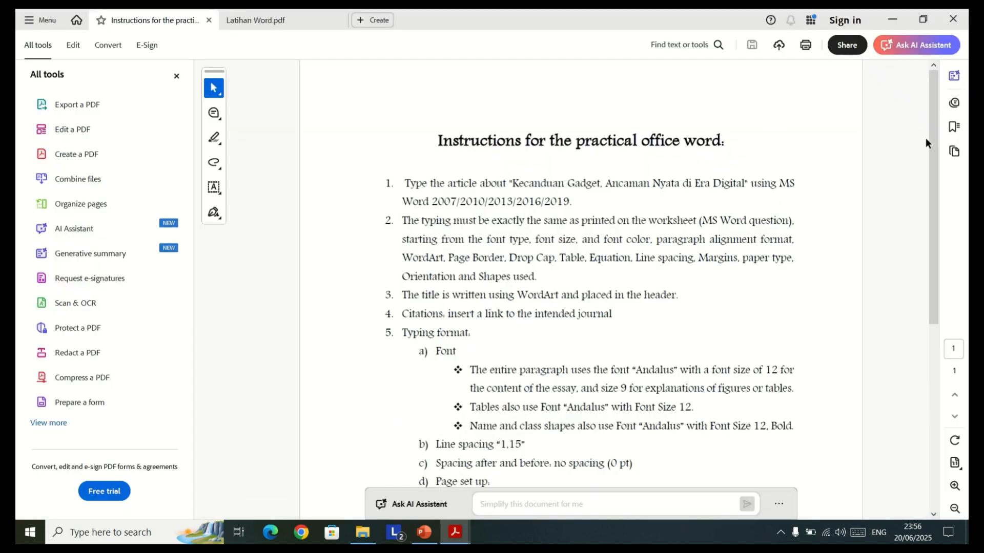
left_click_drag(931, 134, 921, 231)
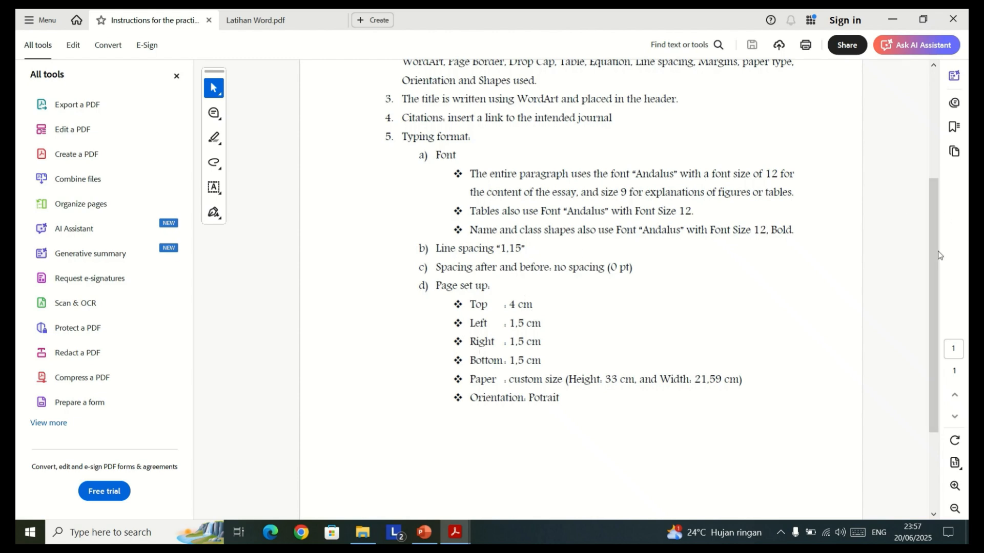
left_click_drag(933, 253, 912, 126)
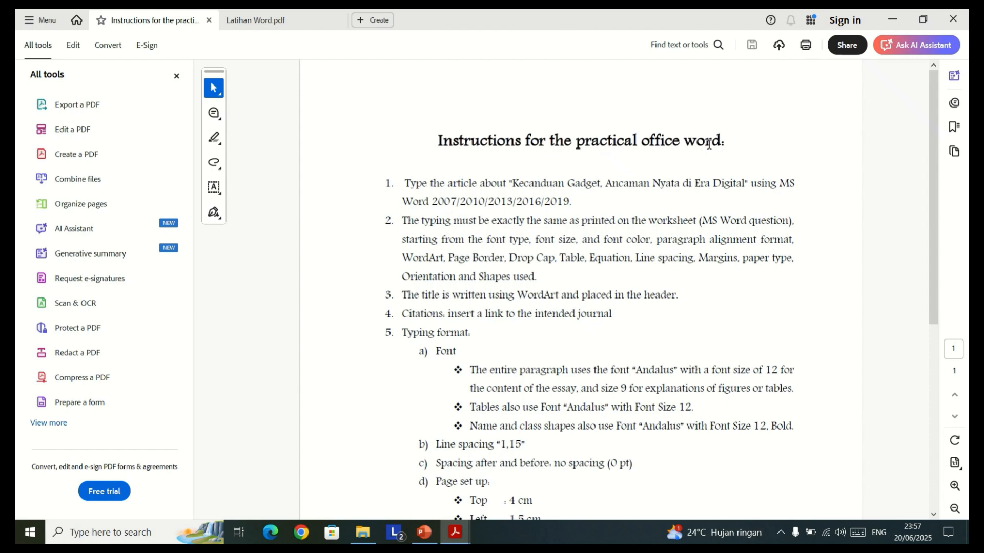
Minimize the PDF reader, switch to Word and create a blank document.
left_click(897, 14)
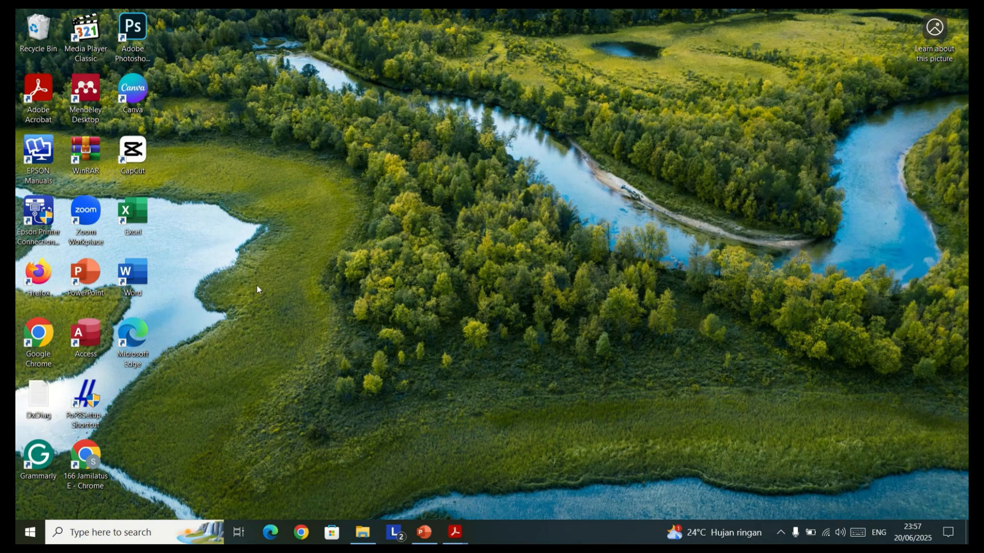
double_click(133, 279)
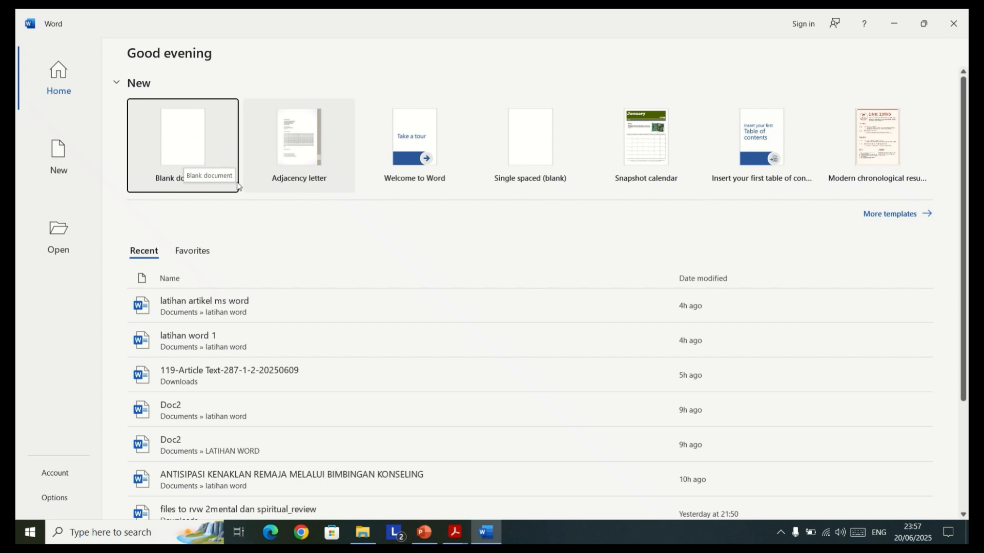
key("ctrl+n")
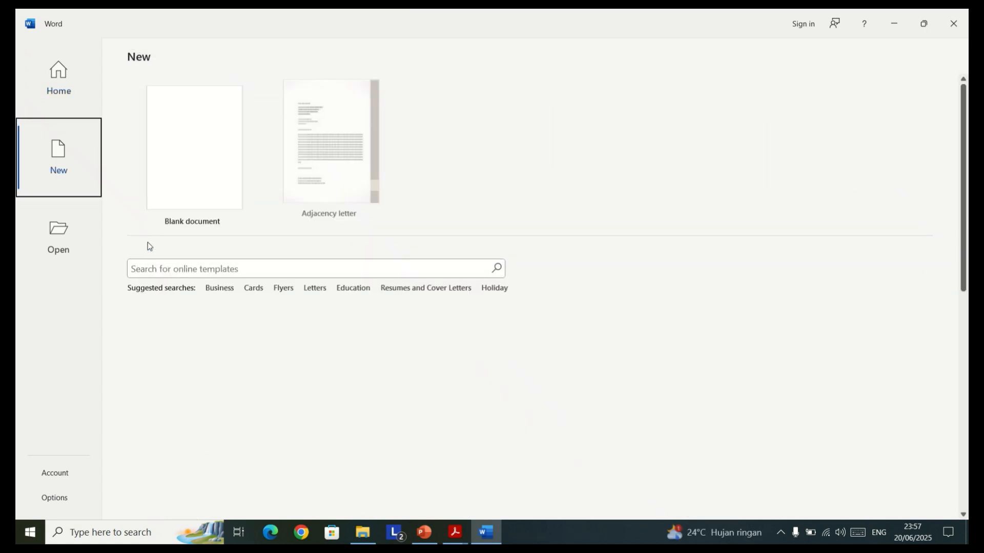
left_click(182, 158)
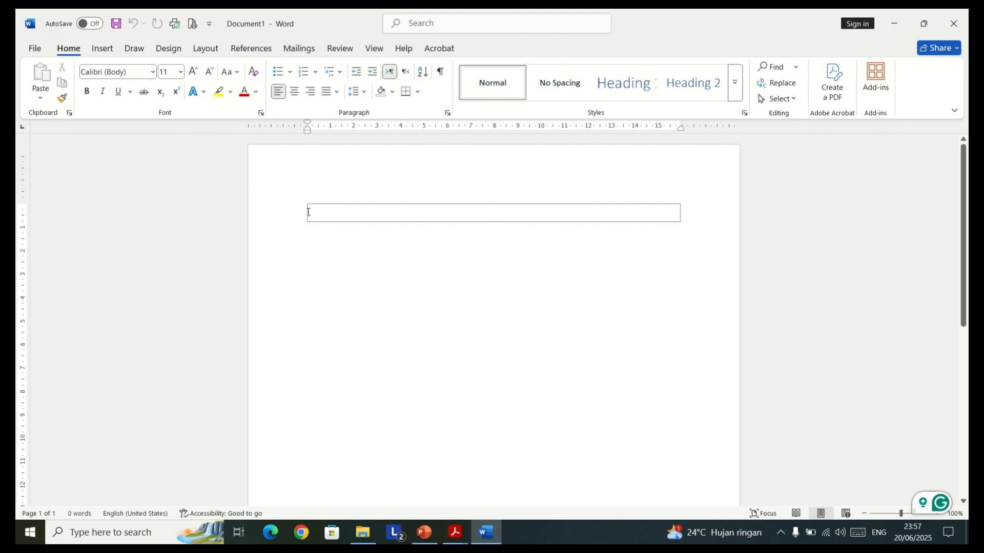
Turn off the display of text boundaries in Word's advanced options.
left_click(44, 49)
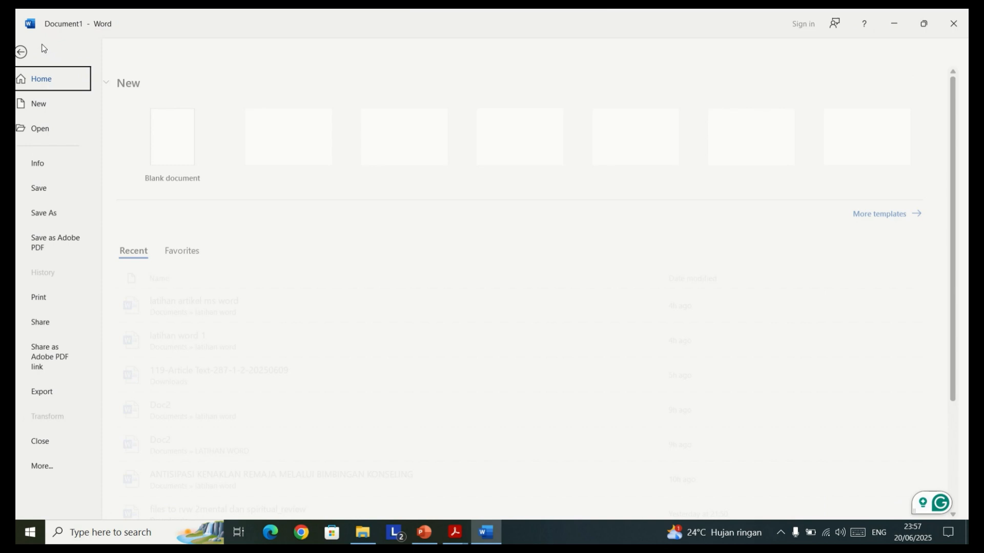
left_click(57, 468)
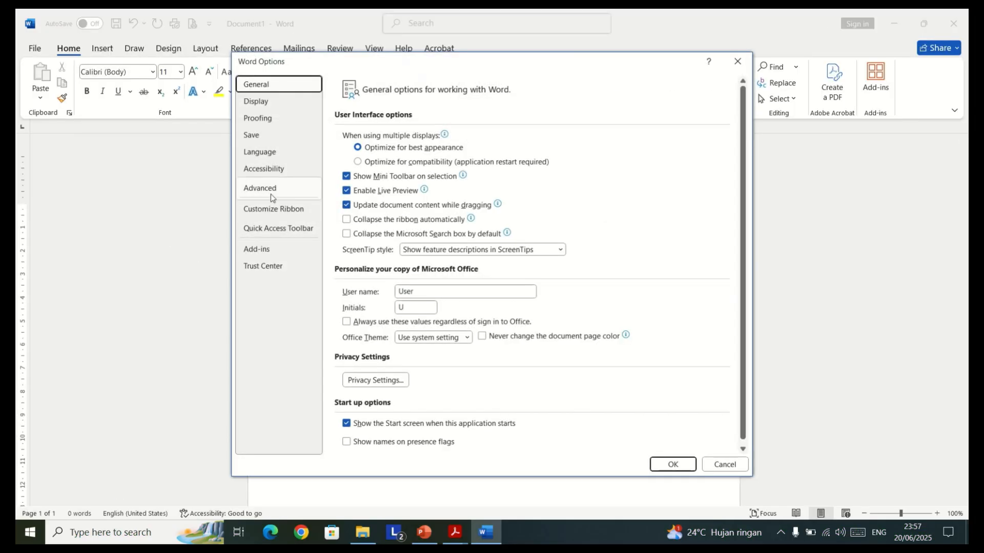
left_click(264, 195)
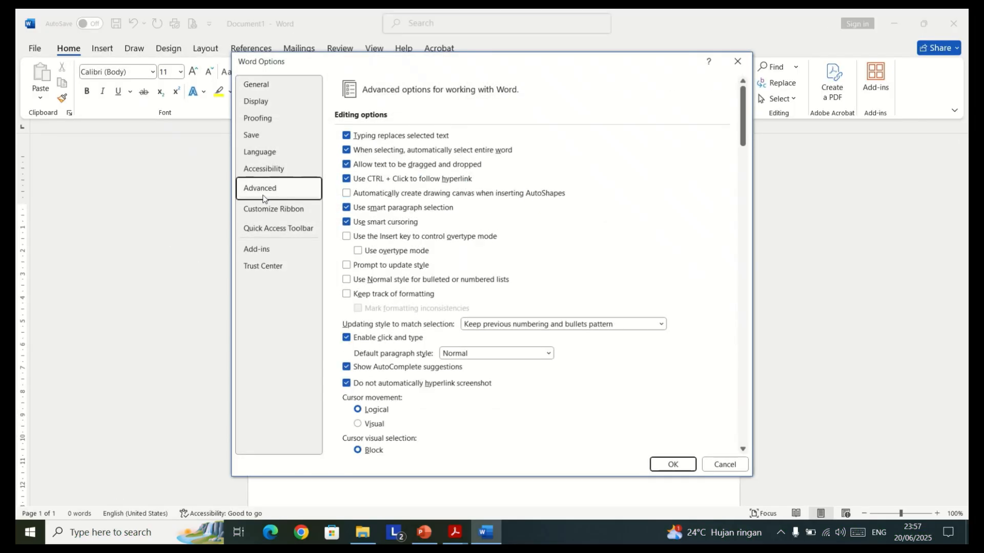
left_click_drag(742, 120, 730, 226)
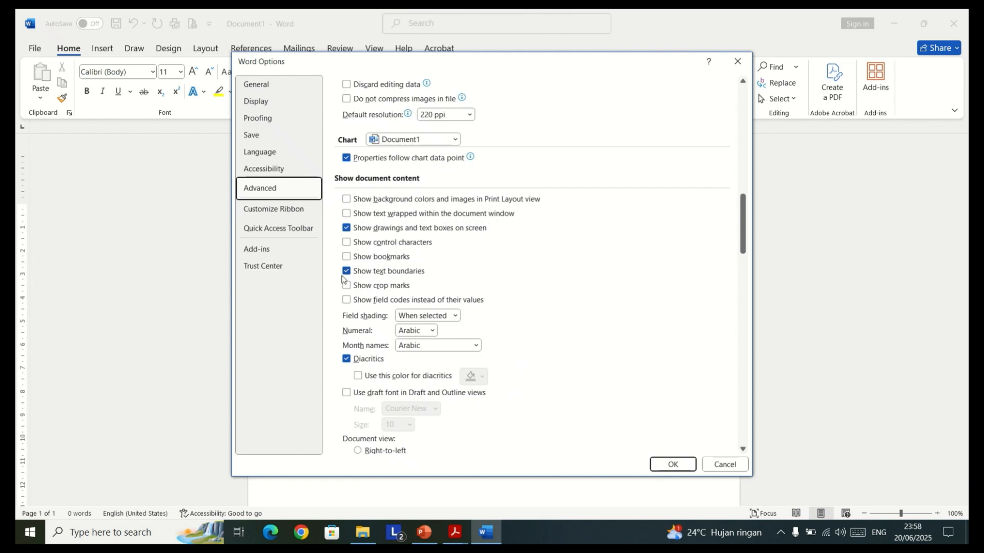
left_click(373, 272)
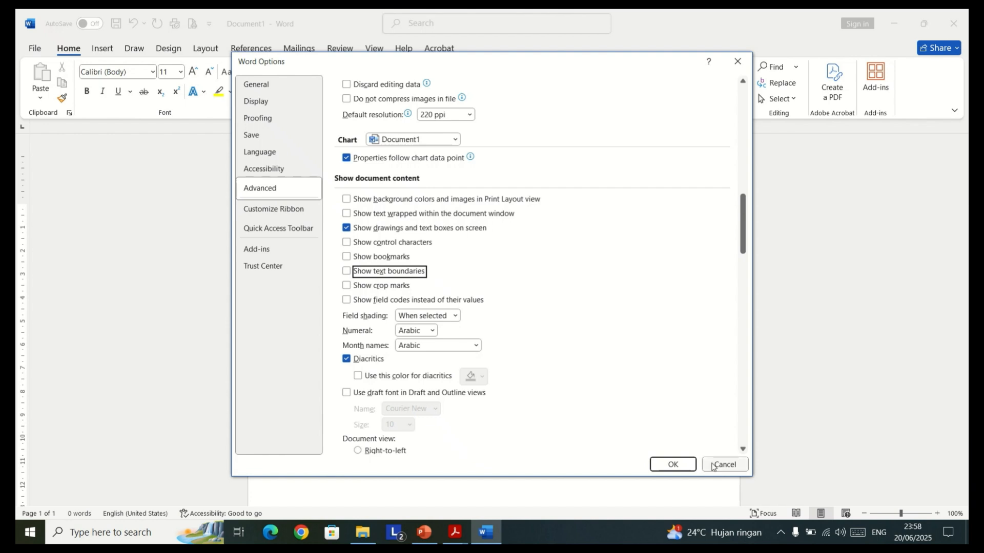
left_click(673, 464)
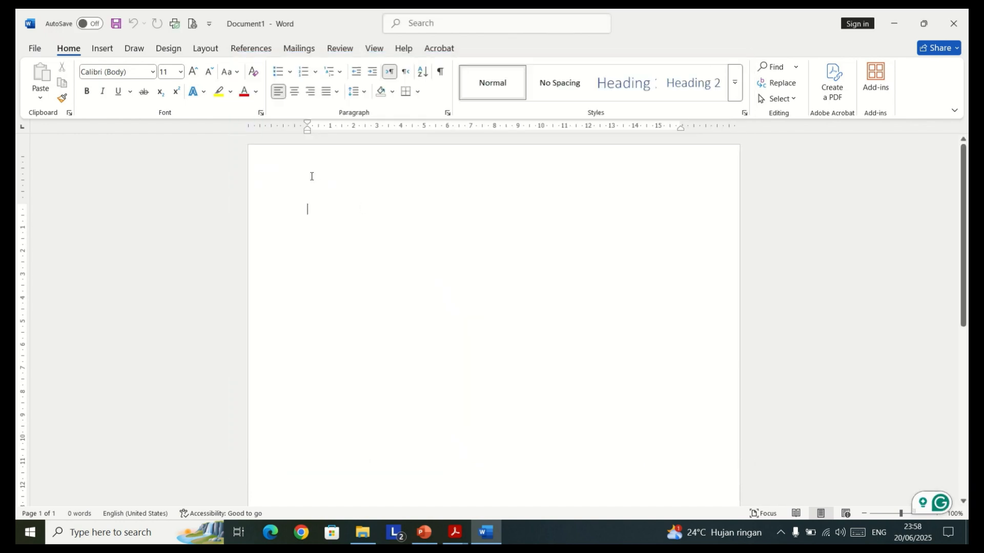
Turn on the display of text boundaries in Word's advanced options.
left_click(35, 48)
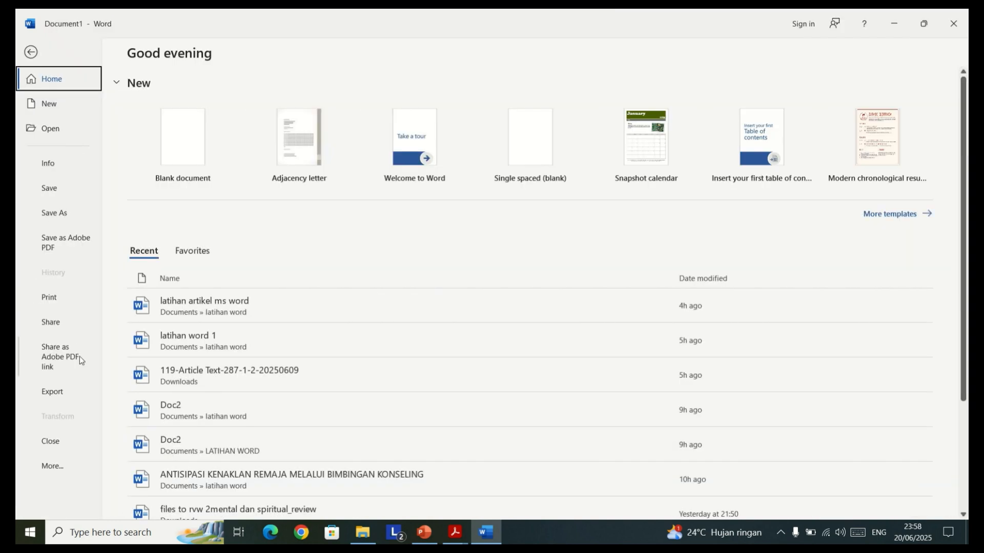
left_click(56, 467)
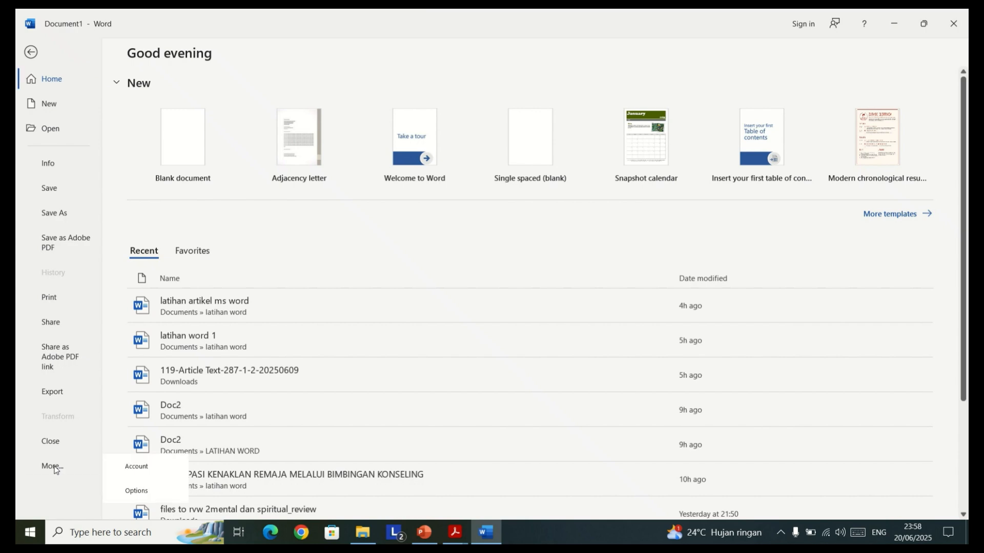
left_click(140, 497)
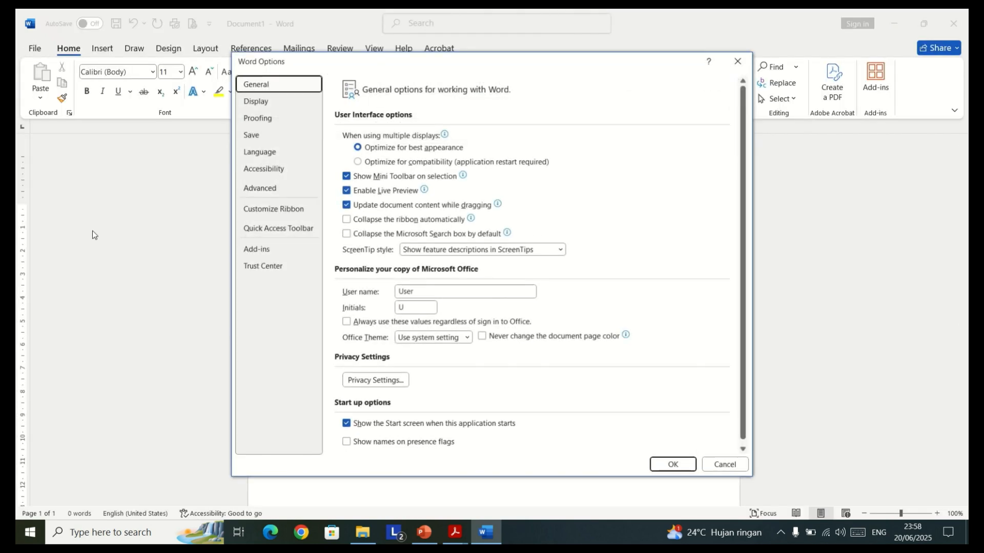
left_click(273, 189)
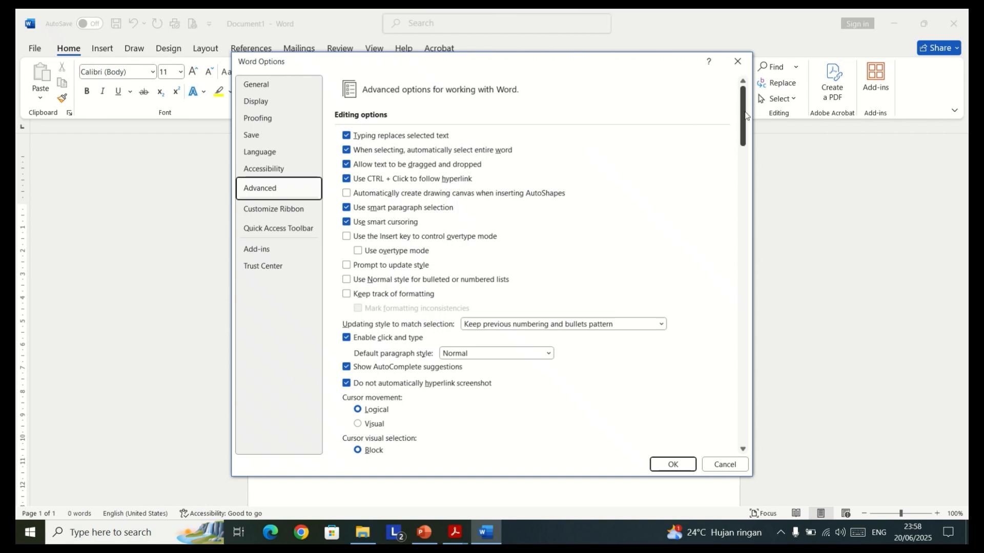
left_click_drag(746, 116, 743, 242)
left_click(382, 160)
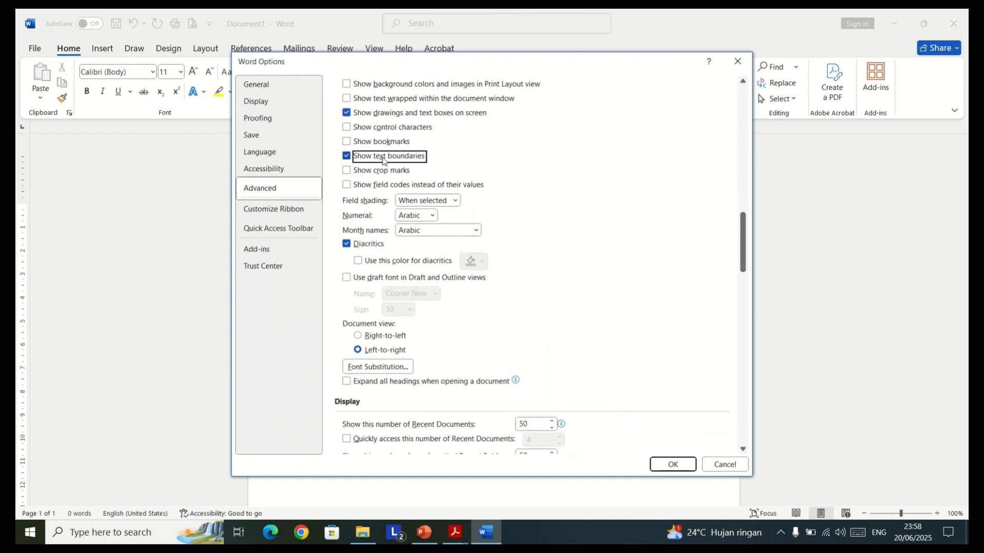
left_click(673, 465)
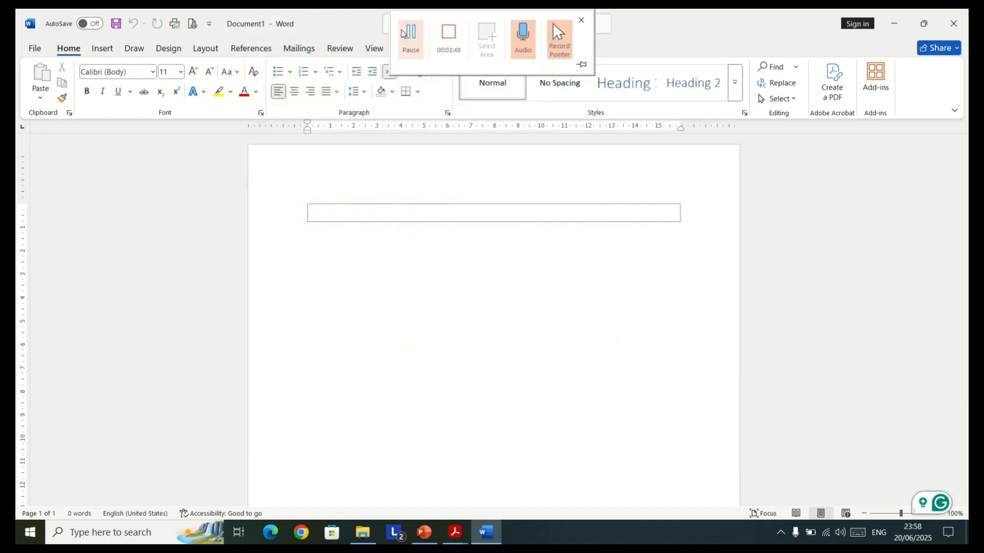
left_click(412, 39)
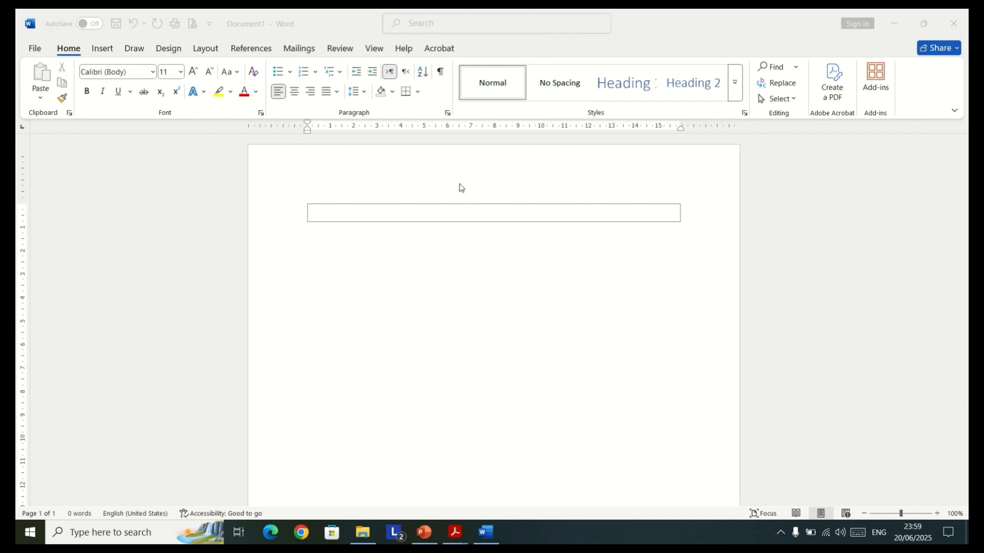
Open the page header of the blank document for editing.
left_click(459, 164)
double_click(459, 165)
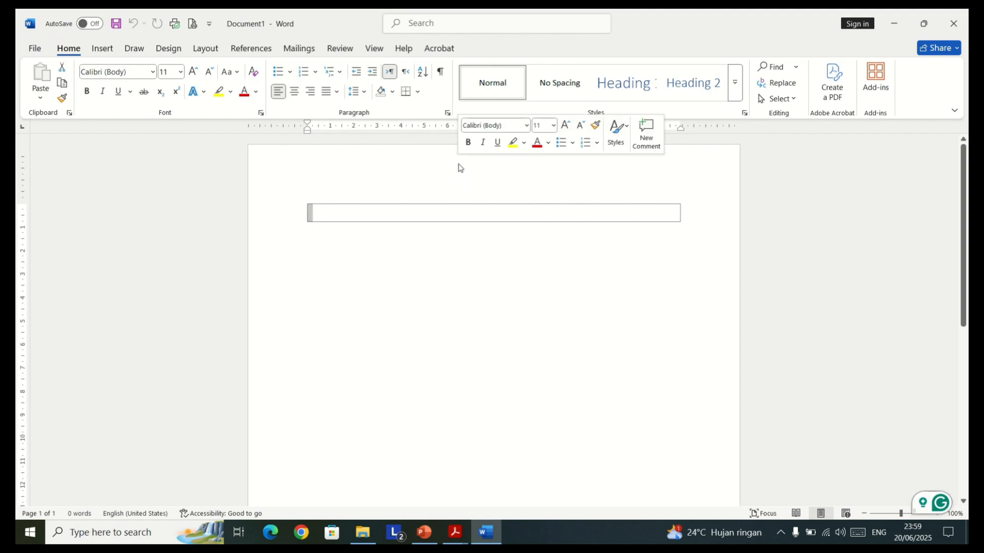
left_click(411, 180)
double_click(410, 180)
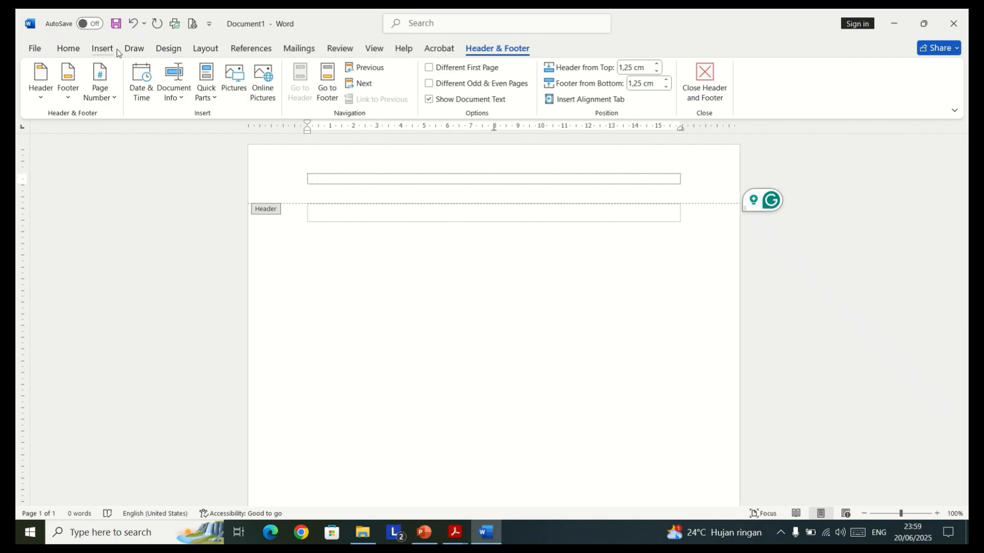
Insert a WordArt object into the header using the solid blue style with a shadow.
left_click(160, 50)
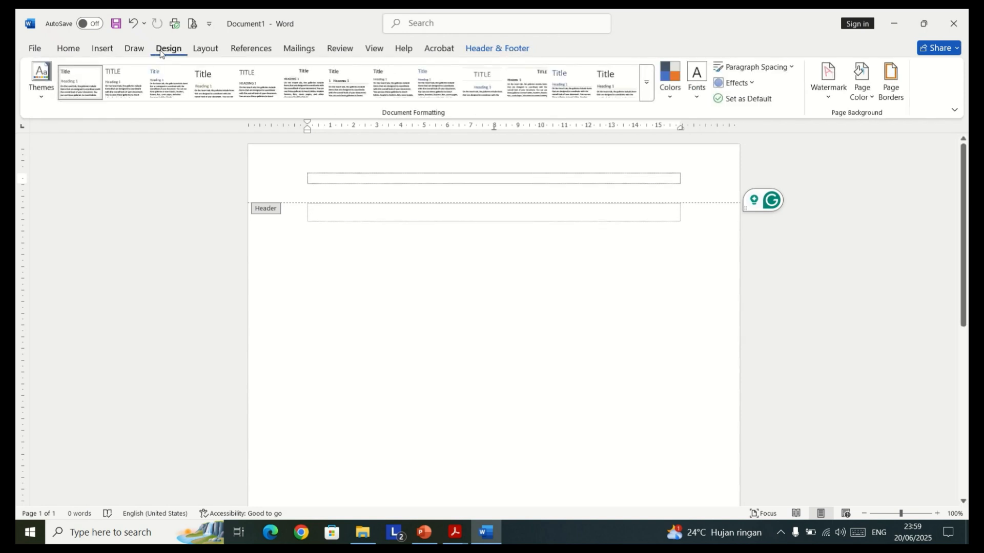
left_click(108, 50)
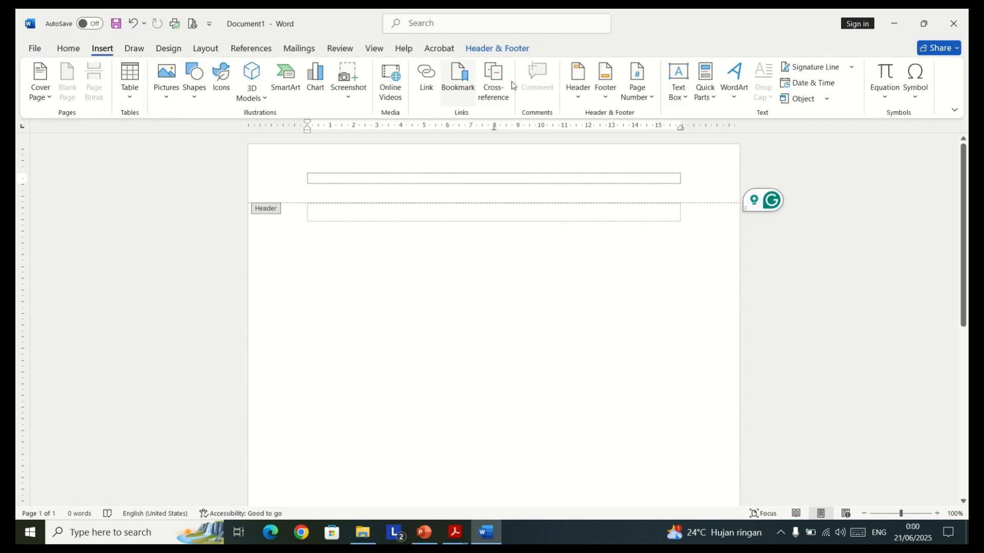
left_click(732, 98)
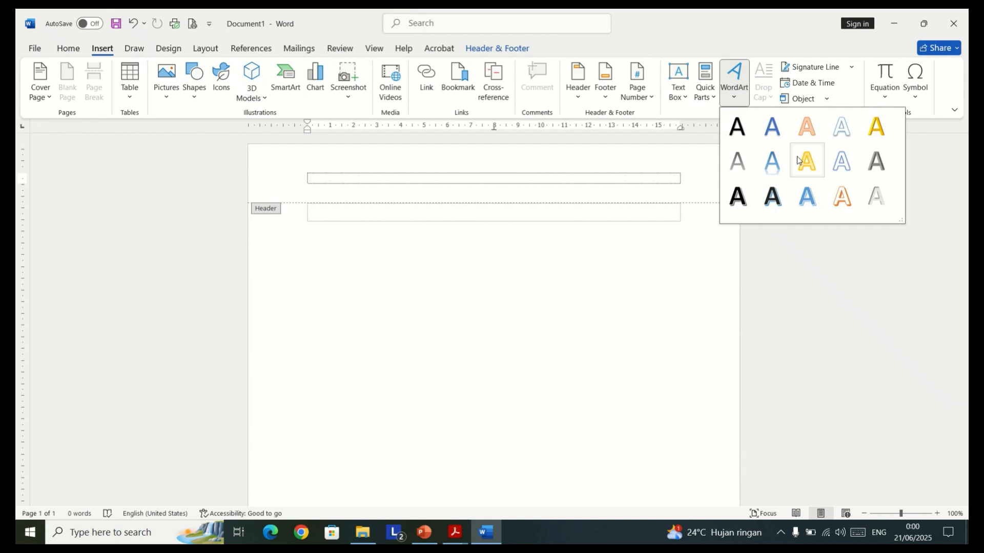
left_click(815, 195)
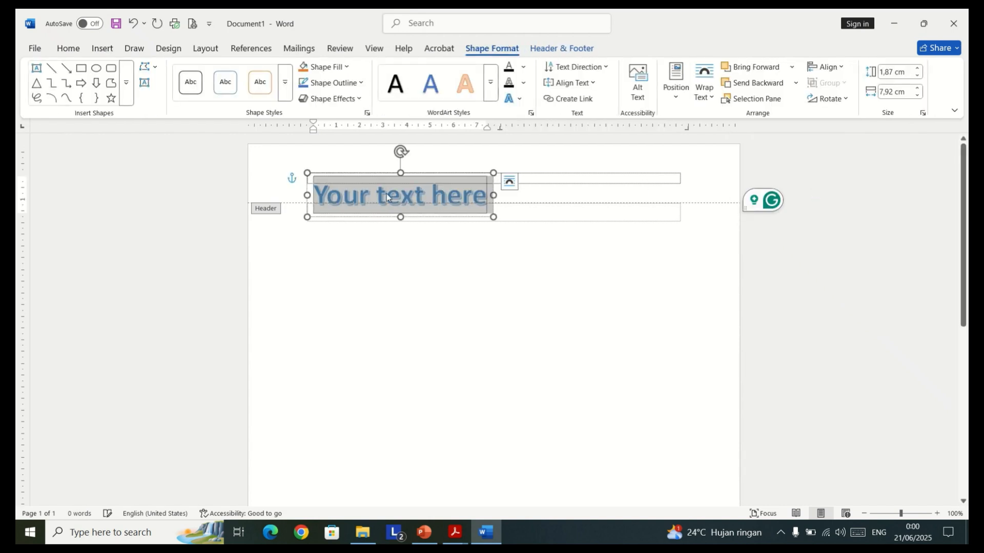
Enter the title “Kecanduan Gadget: Ancaman Nyata di Era Digital”, including the quotation marks, as the WordArt text.
type("K")
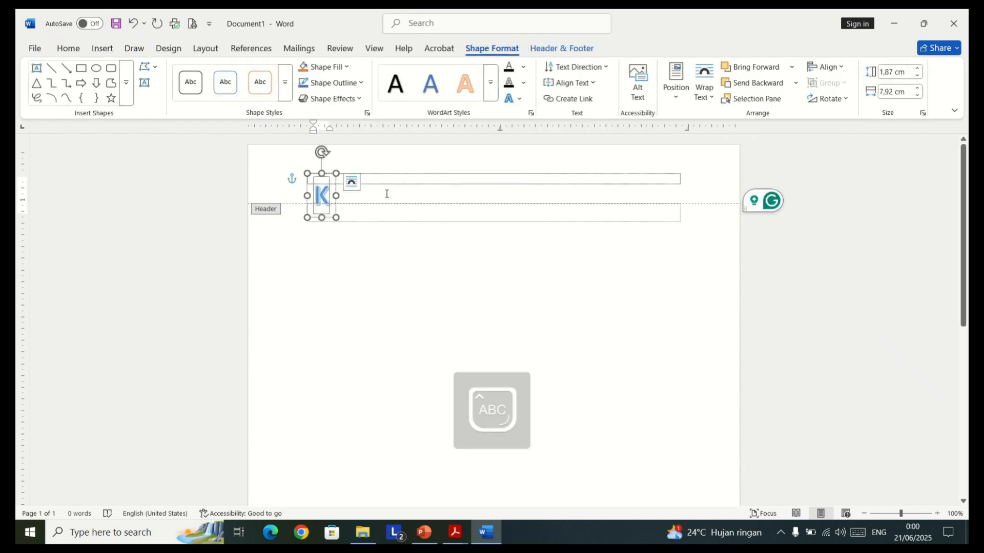
key("BackSpace")
type("\"")
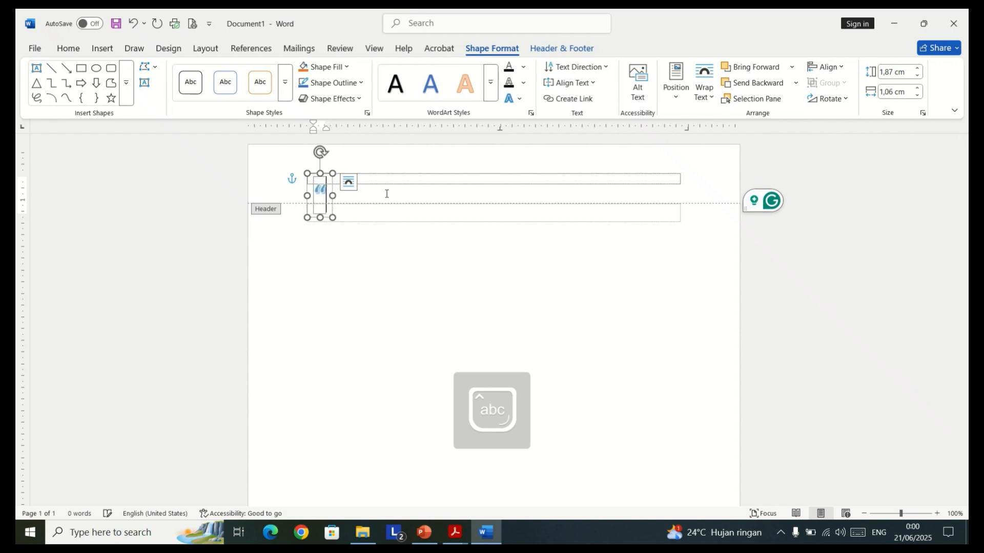
type("Kec")
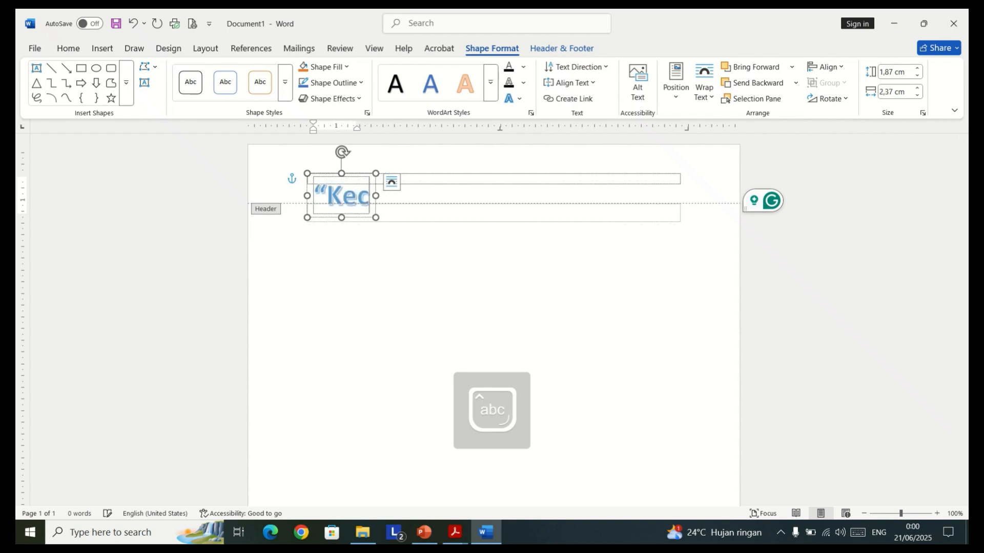
type("anduan Gad")
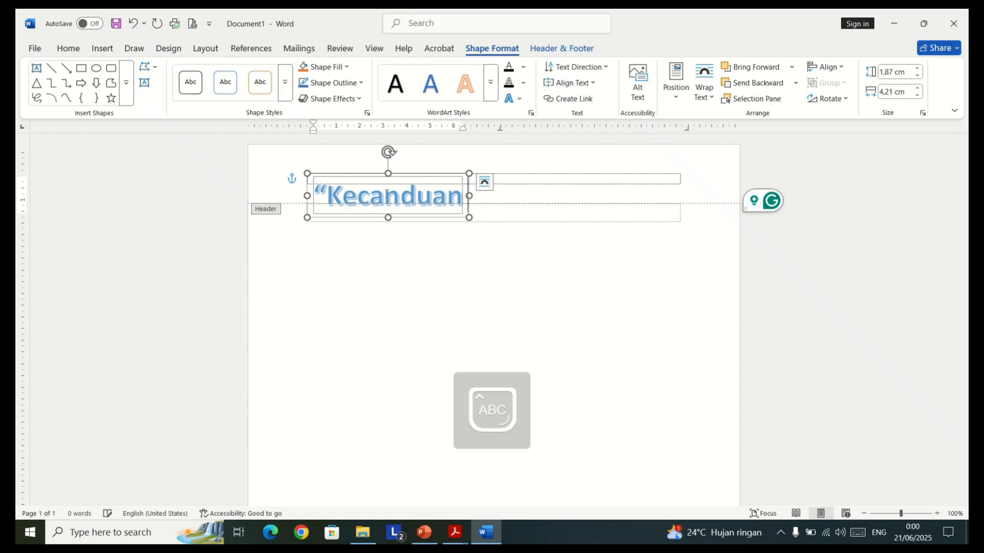
type("get")
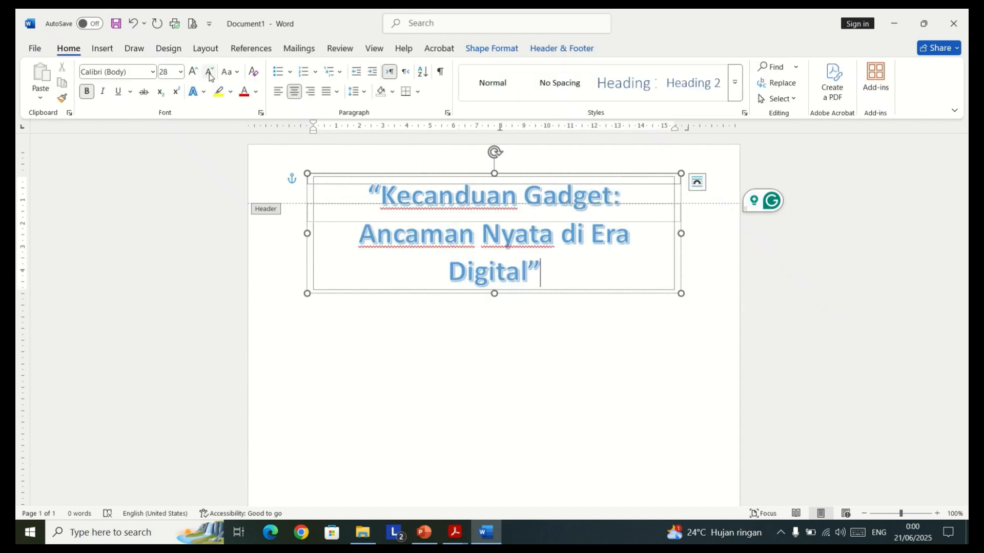
Set the whole WordArt title in Andalus at 20 pt and return to the document body.
key("ctrl+a")
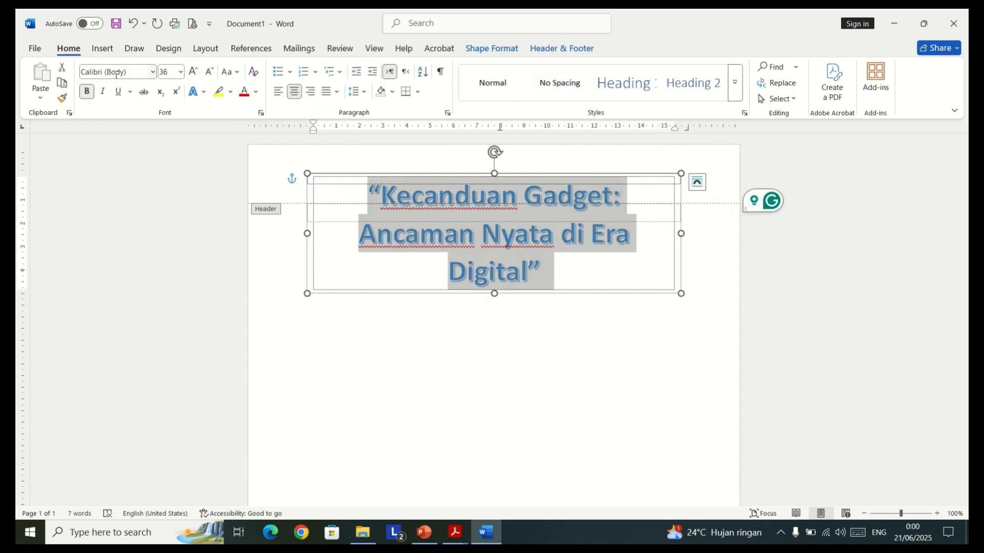
left_click(117, 73)
type("Andalus")
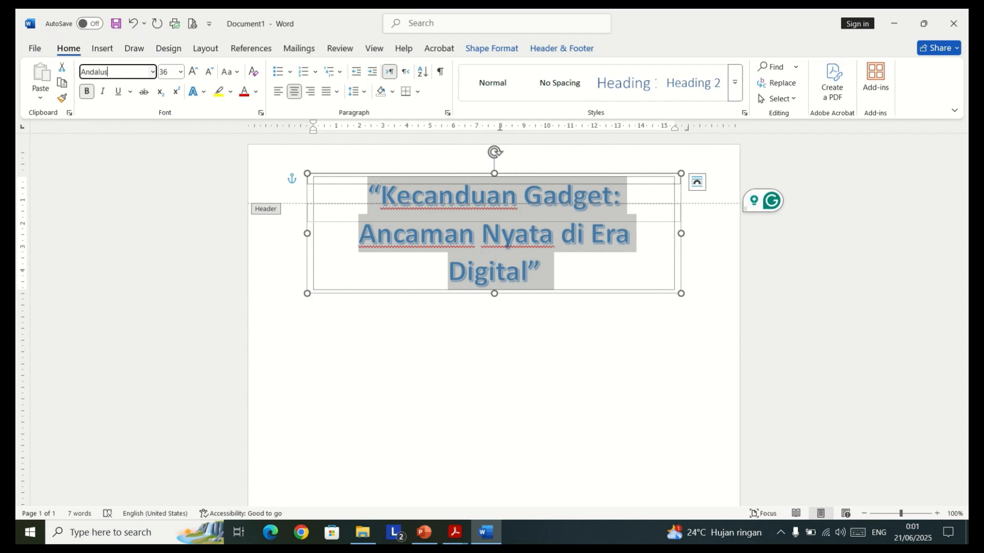
left_click(208, 72)
left_click(208, 72)
left_click(209, 72)
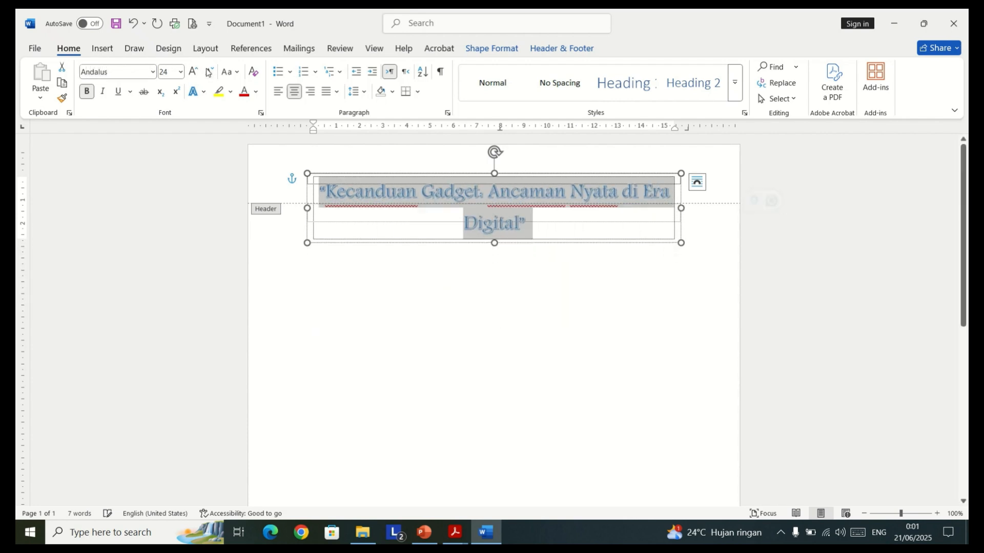
left_click(209, 72)
left_click(209, 72)
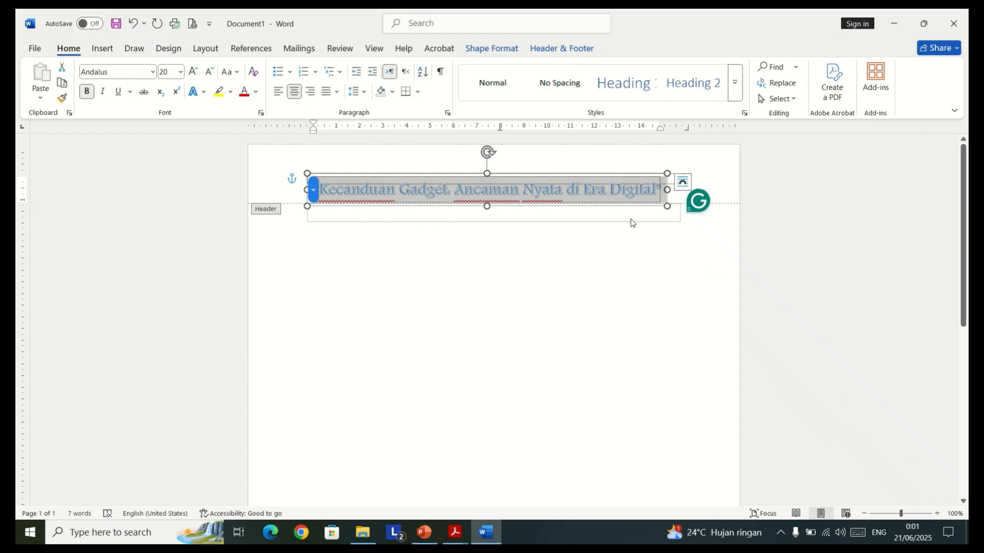
double_click(562, 224)
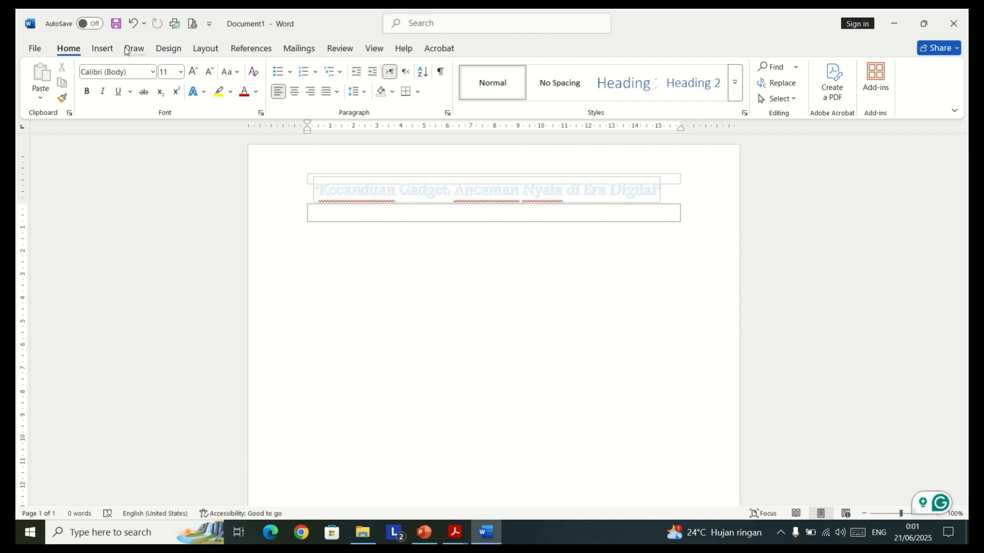
Open the full page setup settings and look up the required margins and paper size in the instructions PDF.
left_click(200, 52)
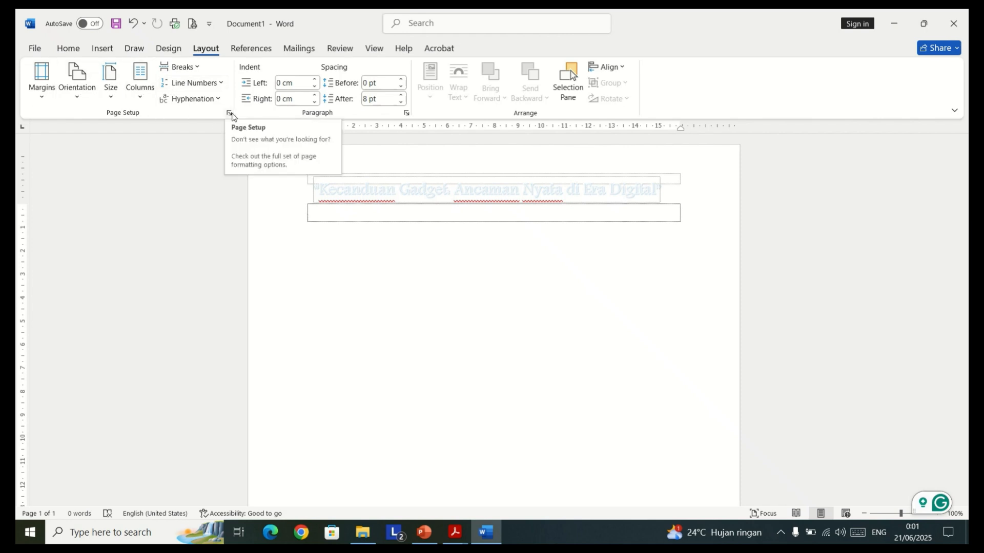
left_click(230, 113)
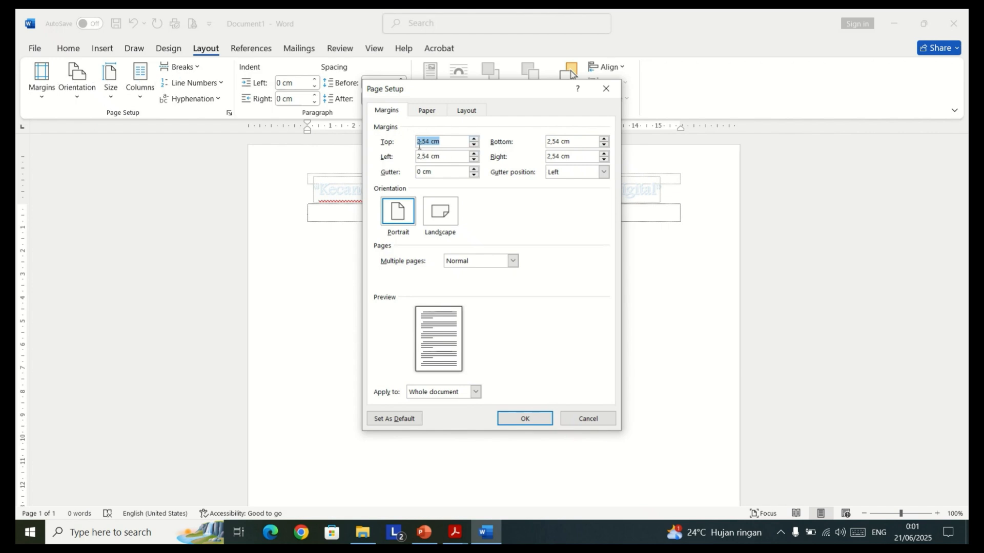
left_click(429, 143)
left_click(385, 511)
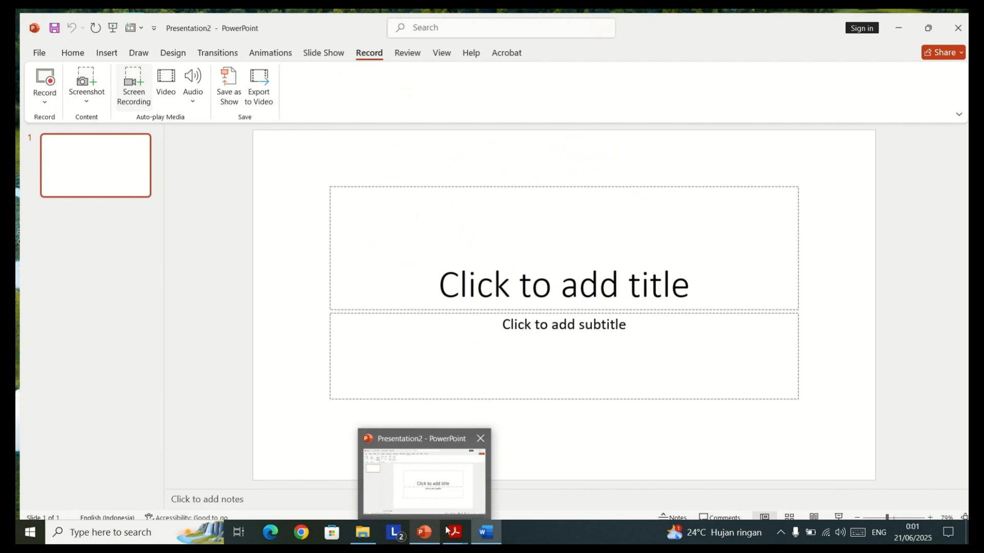
mouse_move(455, 533)
left_click(413, 486)
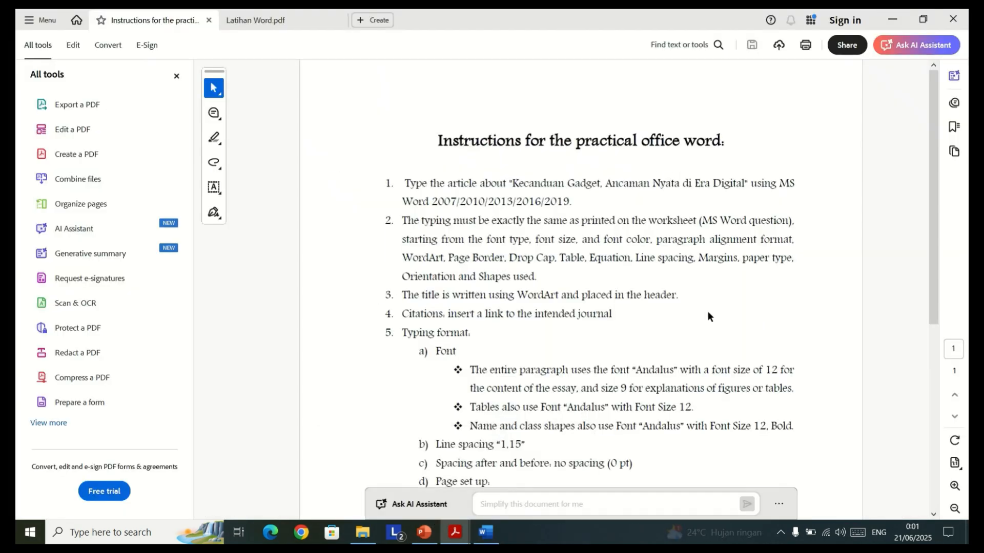
scroll(938, 265, "down", 5)
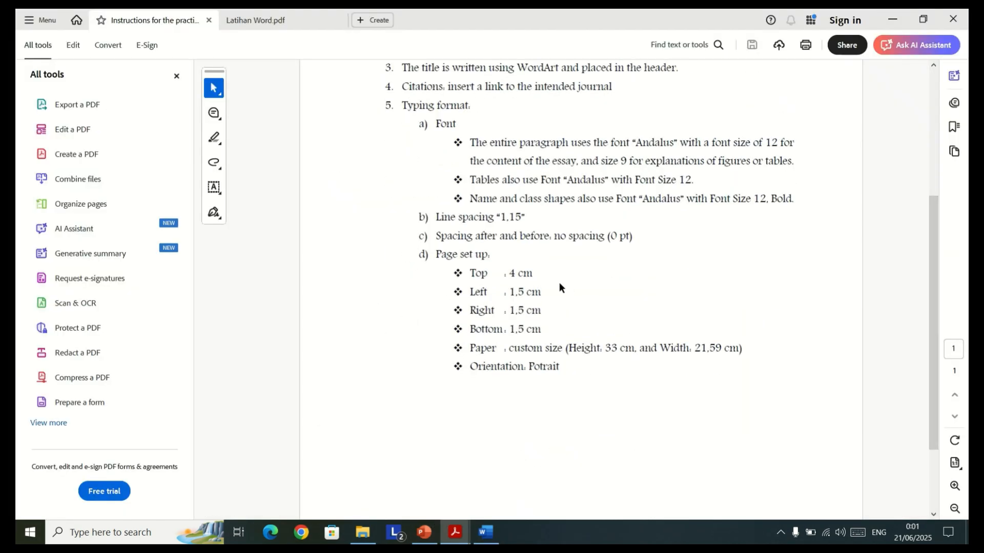
left_click(485, 533)
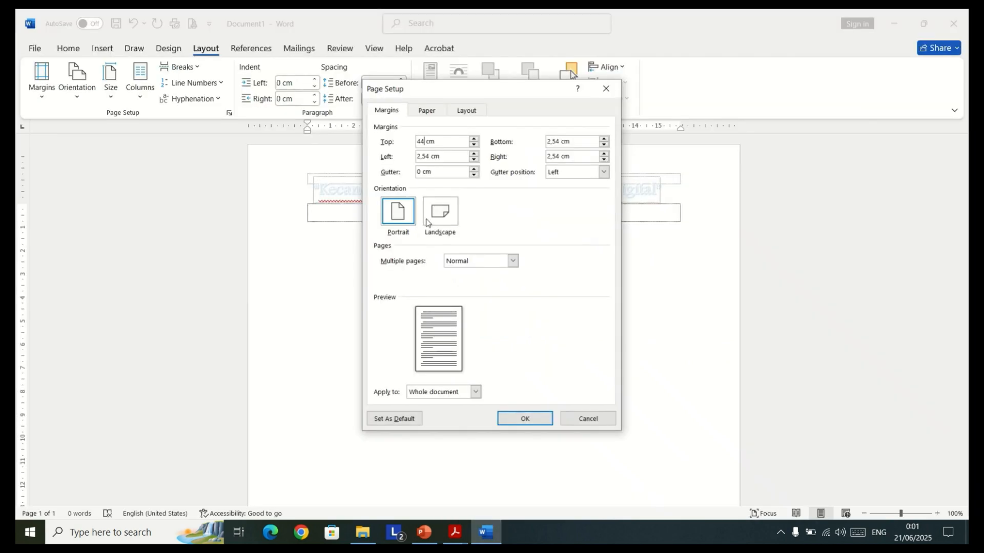
Set the page margins to 4 cm at the top and 1,5 cm on the left, bottom and right.
left_click(430, 155)
key("BackSpace")
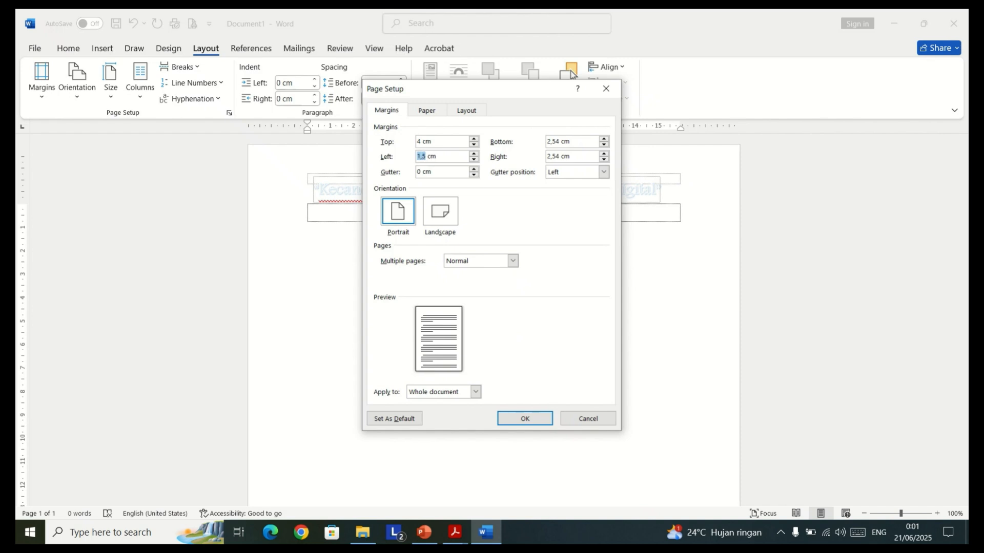
double_click(557, 141)
key("BackSpace")
key("BackSpace")
type("1,5")
left_click_drag(560, 159, 547, 158)
type("1,5")
Set a custom paper size with a width of 21,59 cm and a height of 33 cm.
left_click(426, 112)
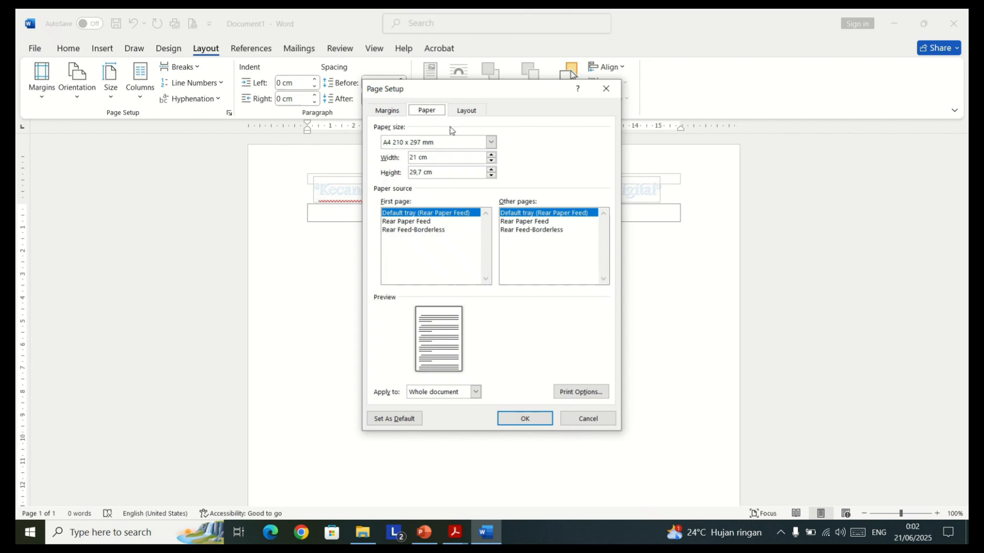
left_click(577, 394)
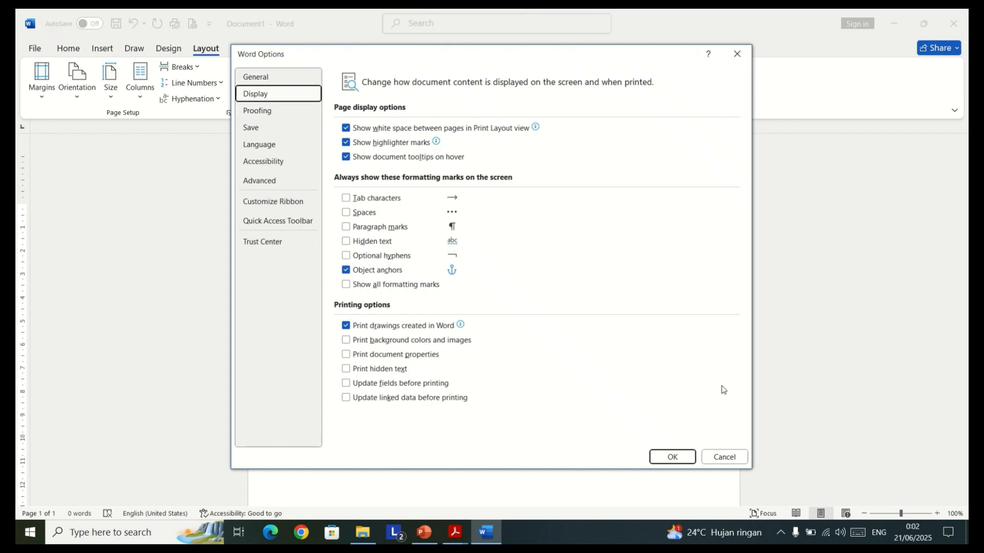
left_click(690, 459)
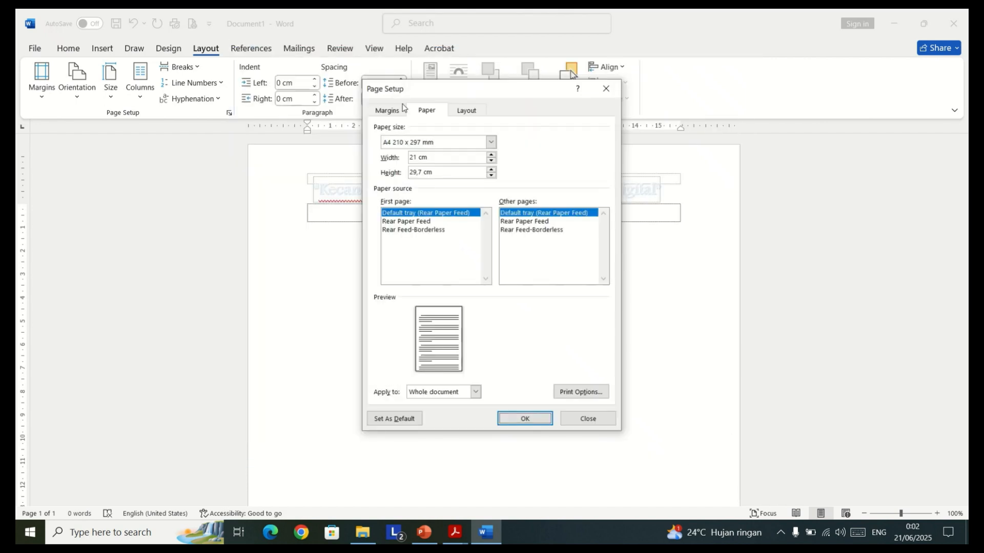
left_click(417, 158)
type(",59")
left_click(419, 174)
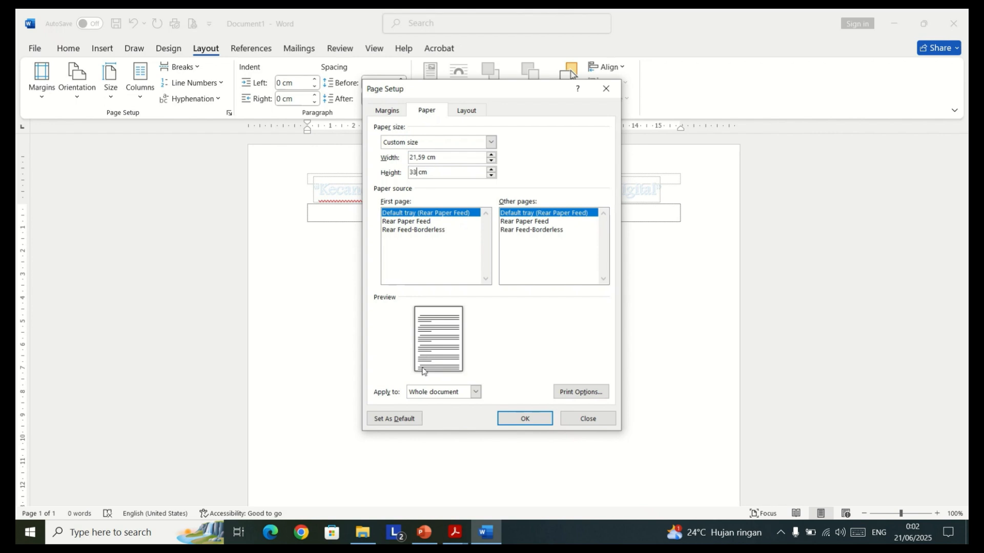
Check the page settings against the instructions PDF and apply them to the whole document.
left_click(428, 487)
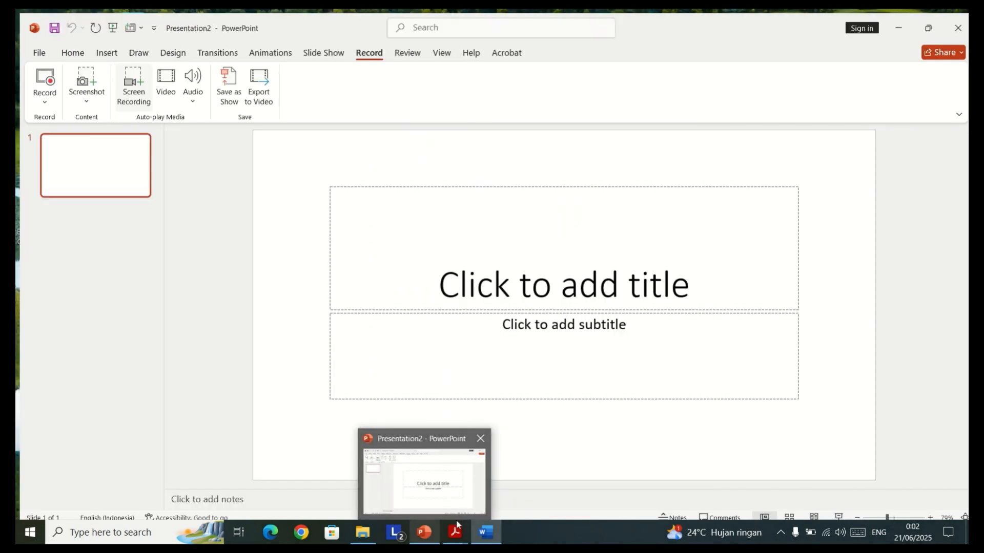
mouse_move(455, 530)
left_click(384, 477)
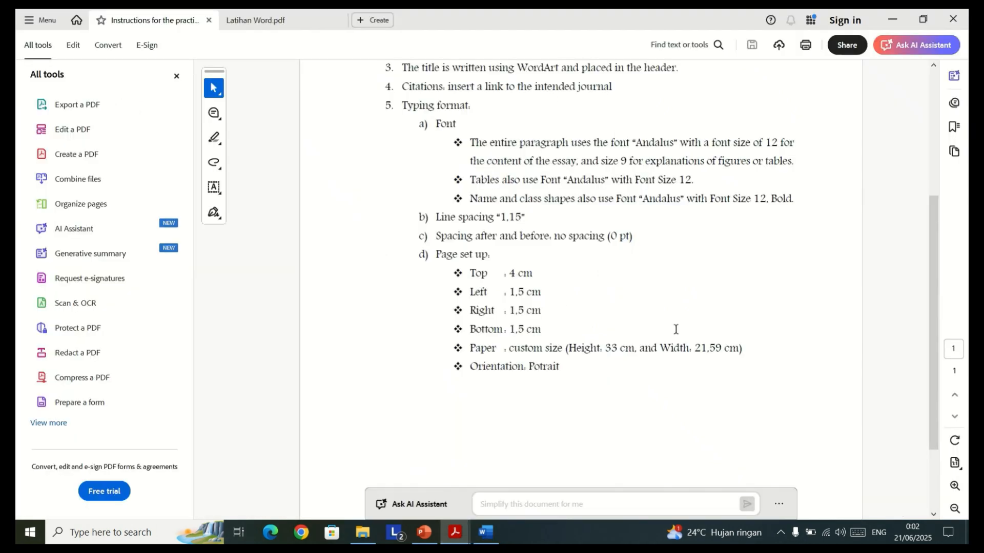
left_click(486, 533)
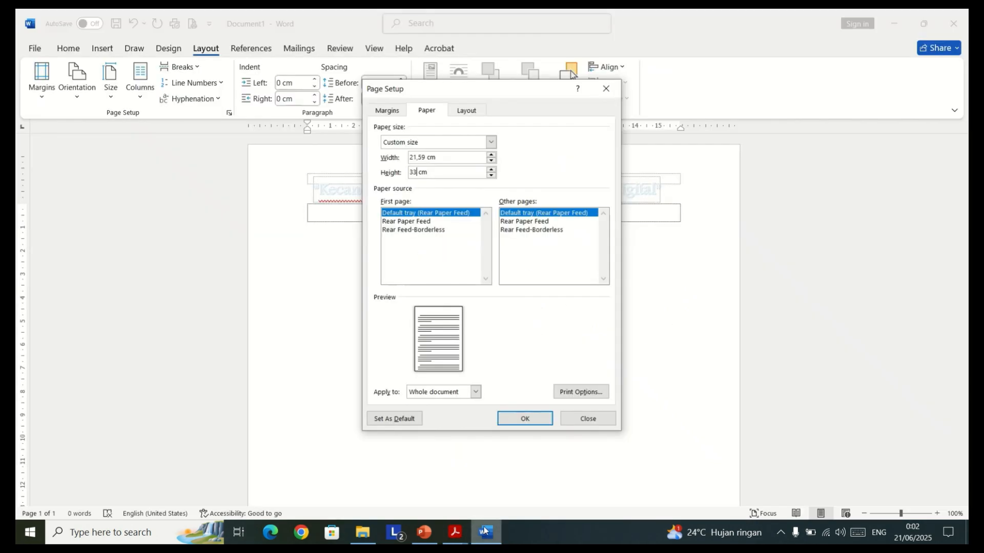
left_click(535, 419)
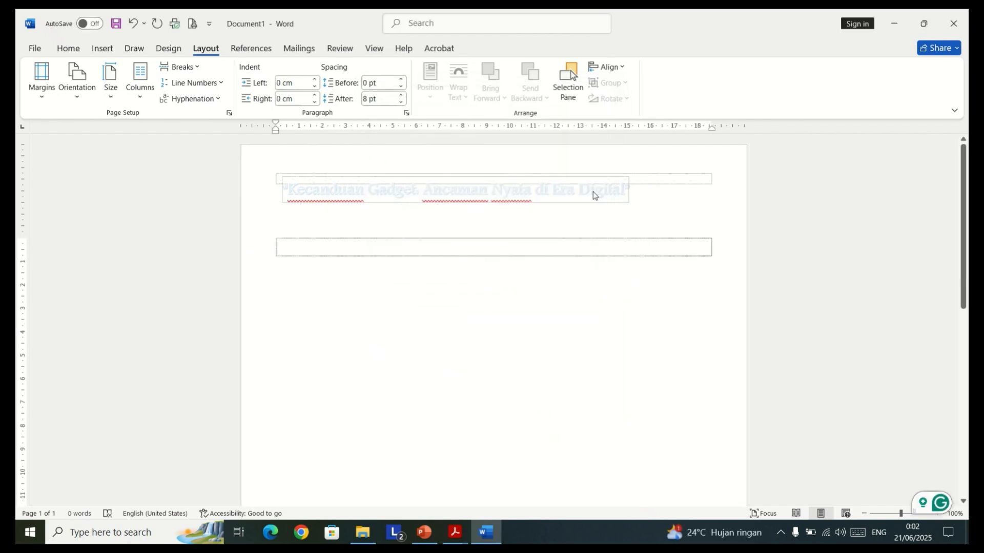
Reopen the header and enlarge the whole WordArt title to 24 pt.
double_click(575, 193)
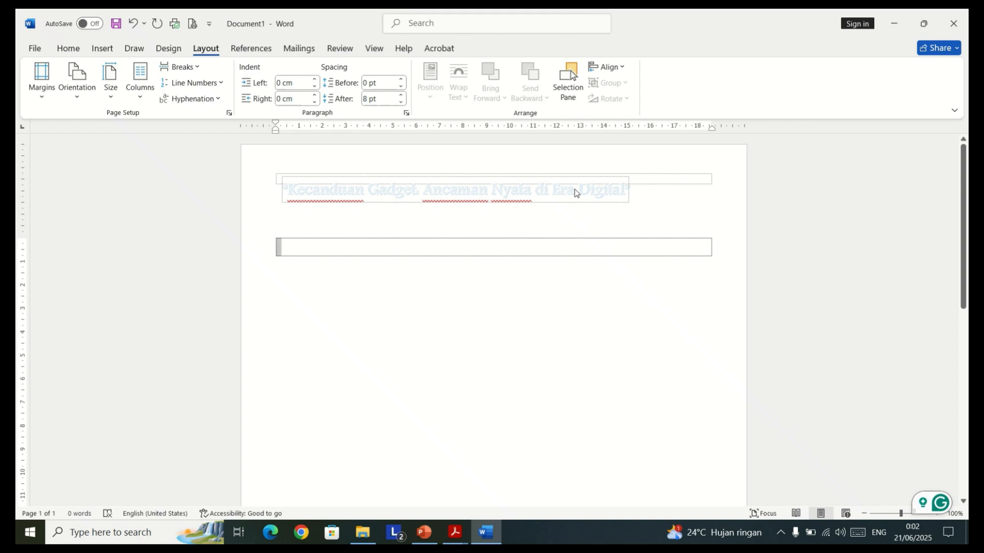
left_click(531, 178)
double_click(525, 163)
left_click(436, 200)
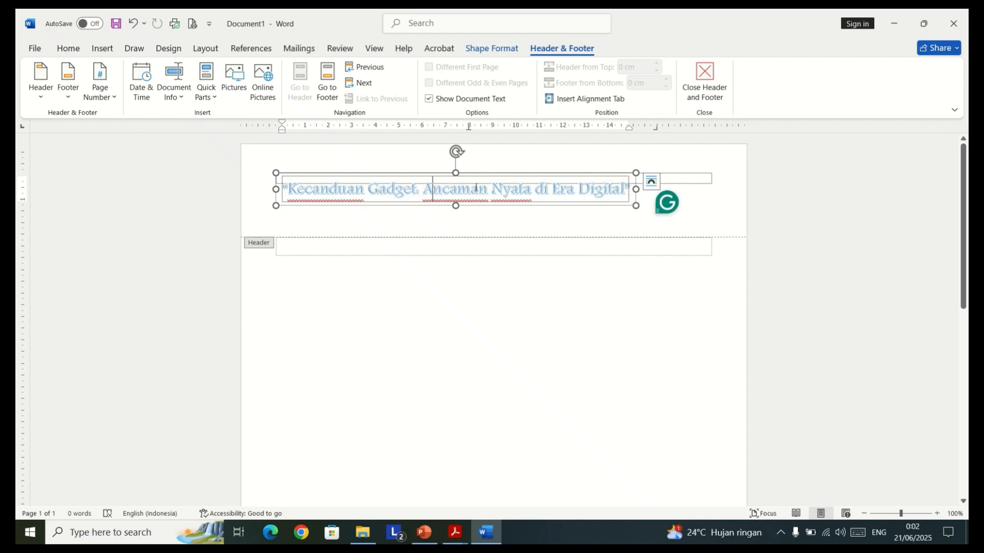
key("ctrl+a")
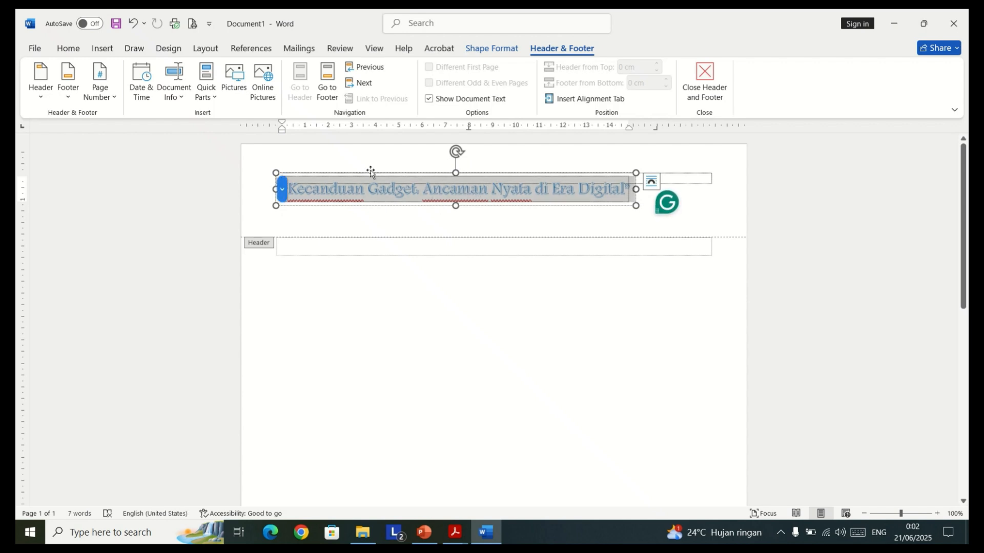
left_click(76, 48)
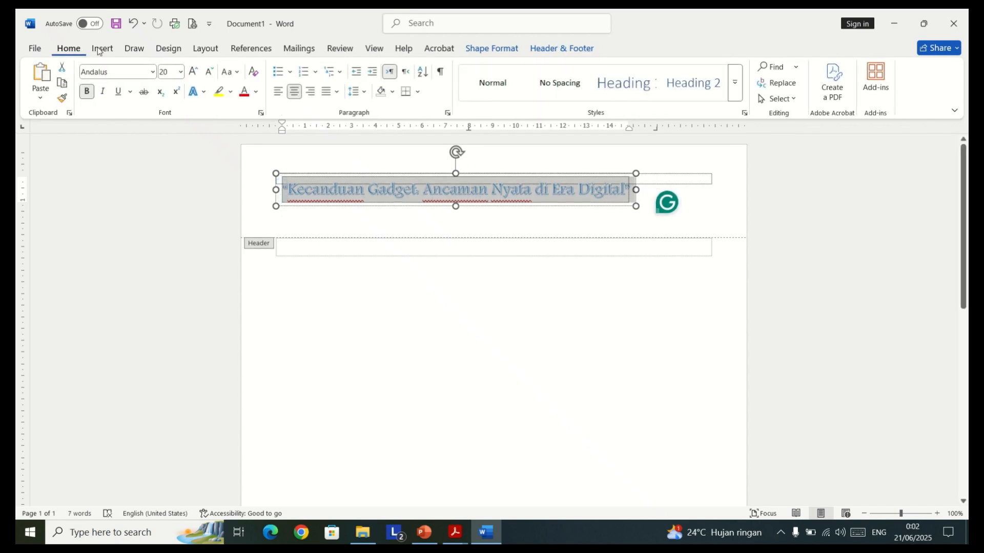
left_click(193, 73)
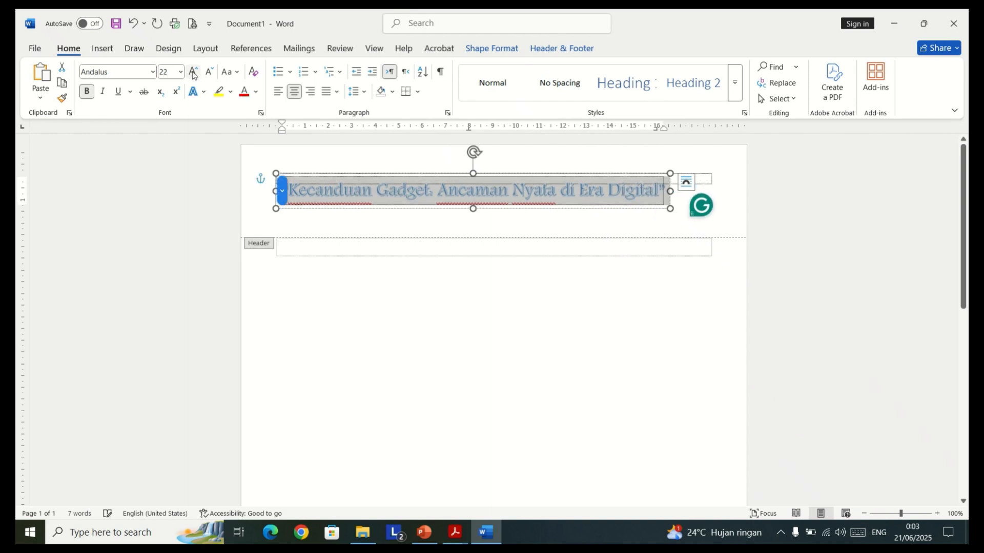
left_click(193, 74)
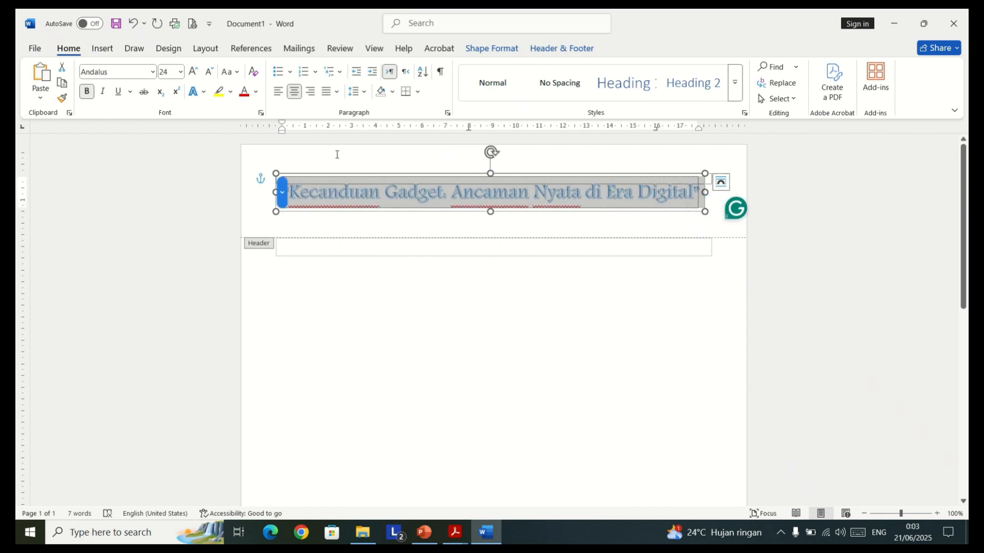
Shift the WordArt title slightly to the right to centre it on the page and leave the header.
left_click(533, 212)
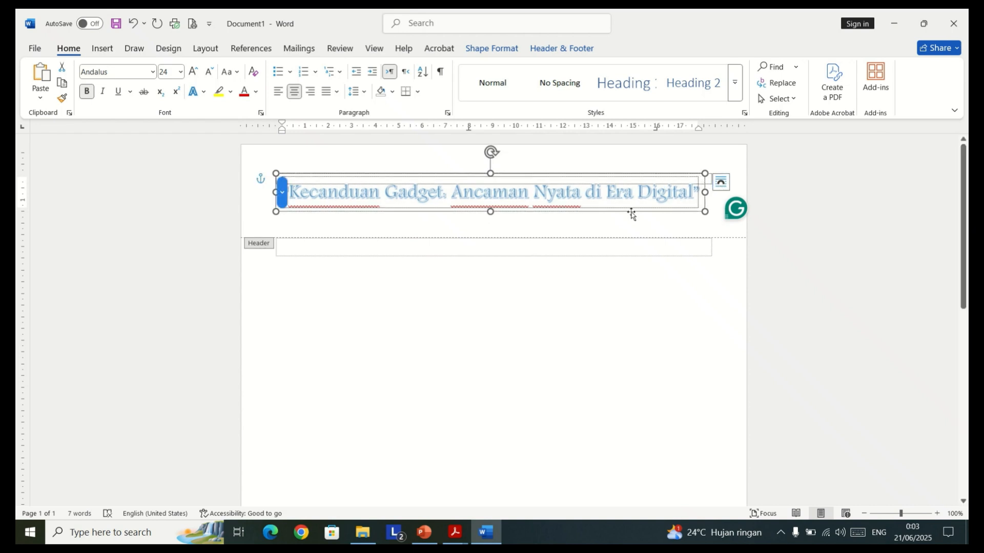
left_click_drag(634, 212, 636, 212)
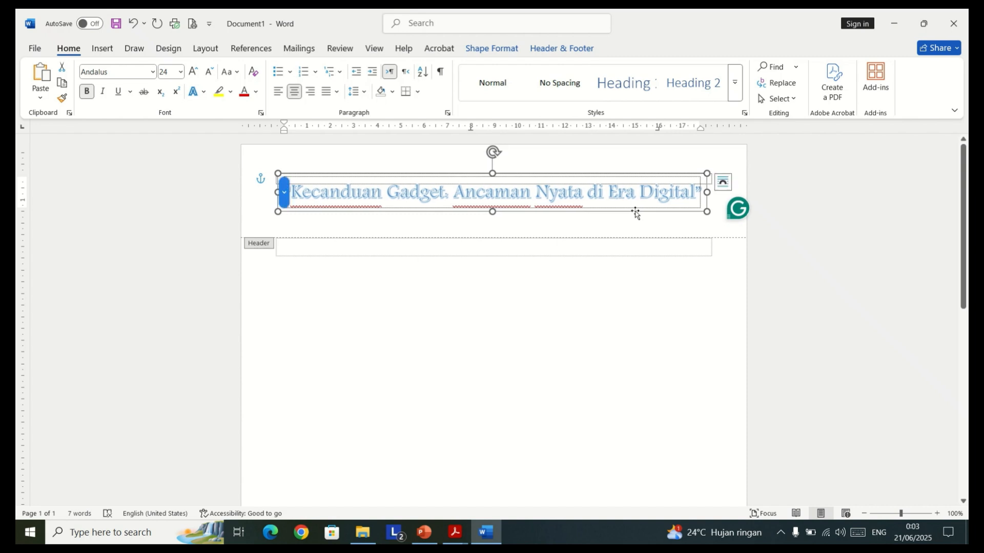
key("Right")
key("Left")
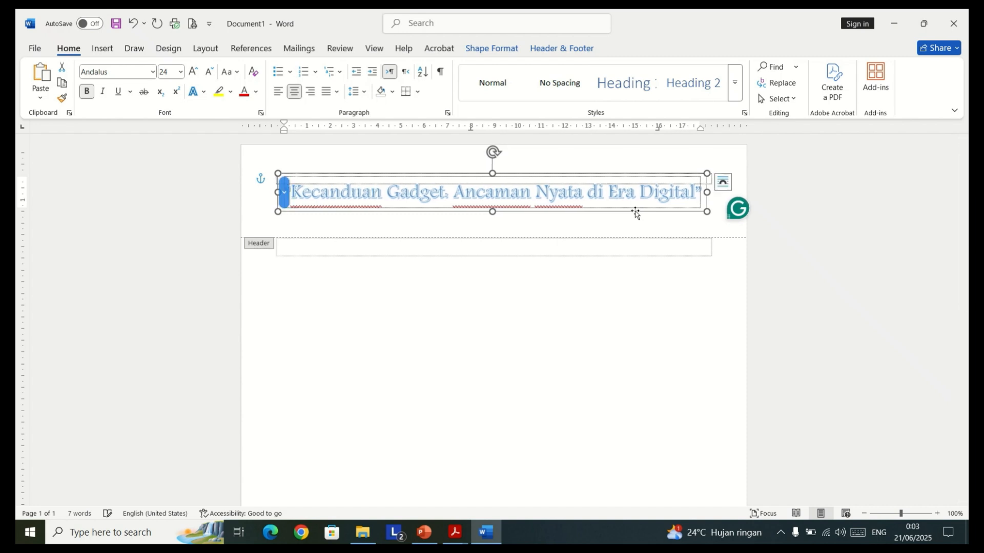
double_click(524, 281)
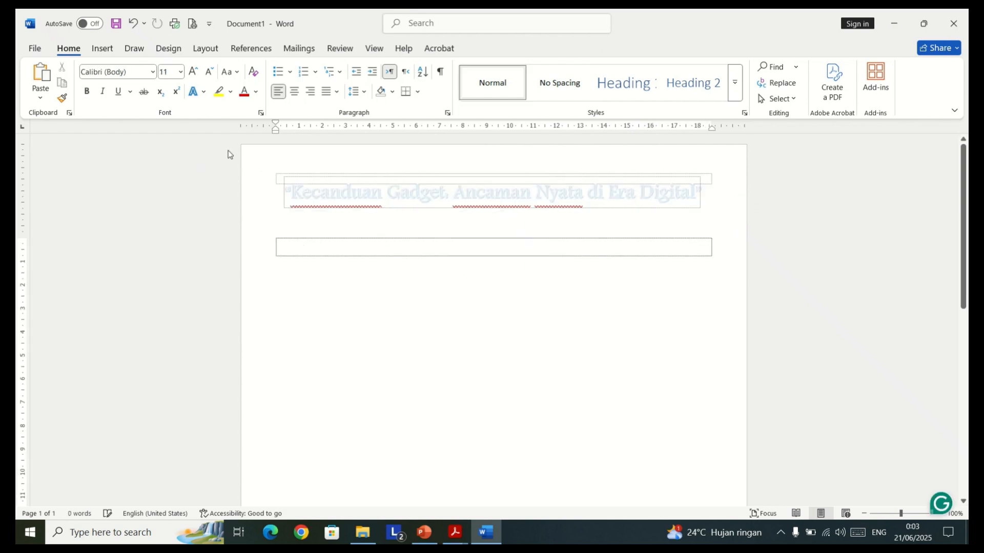
Choose a thin black-and-white decorative art pattern, 14 pt wide, as the box page border for the whole document.
left_click(112, 48)
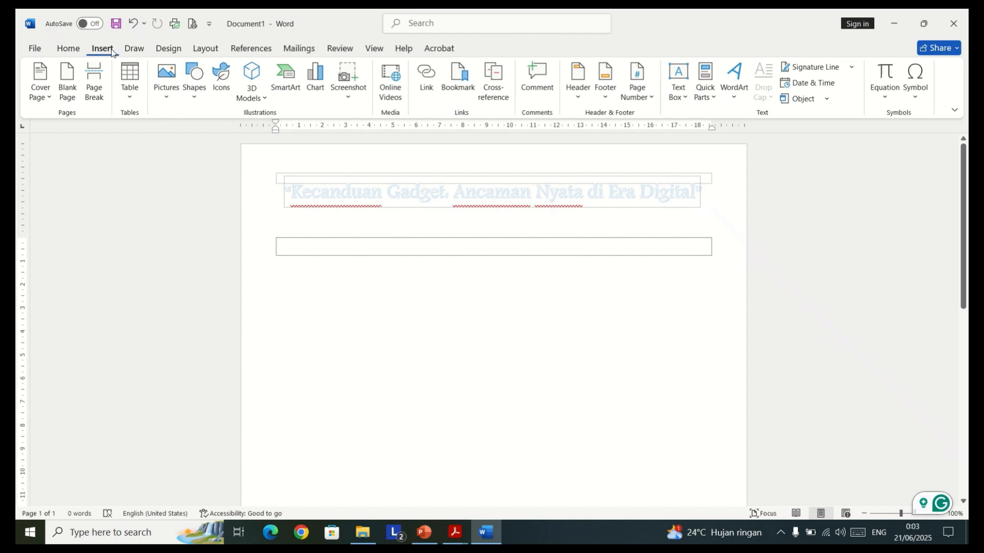
left_click(164, 51)
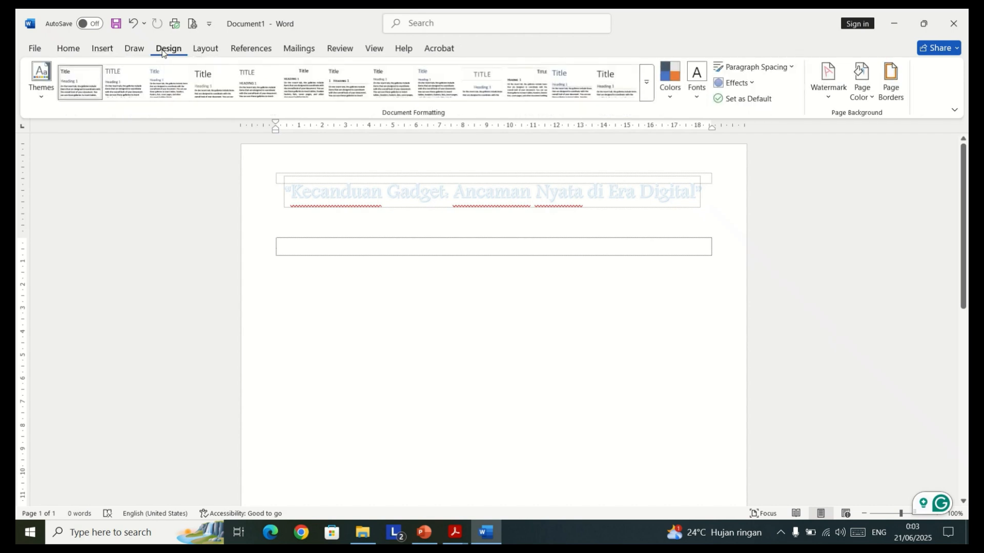
left_click(893, 103)
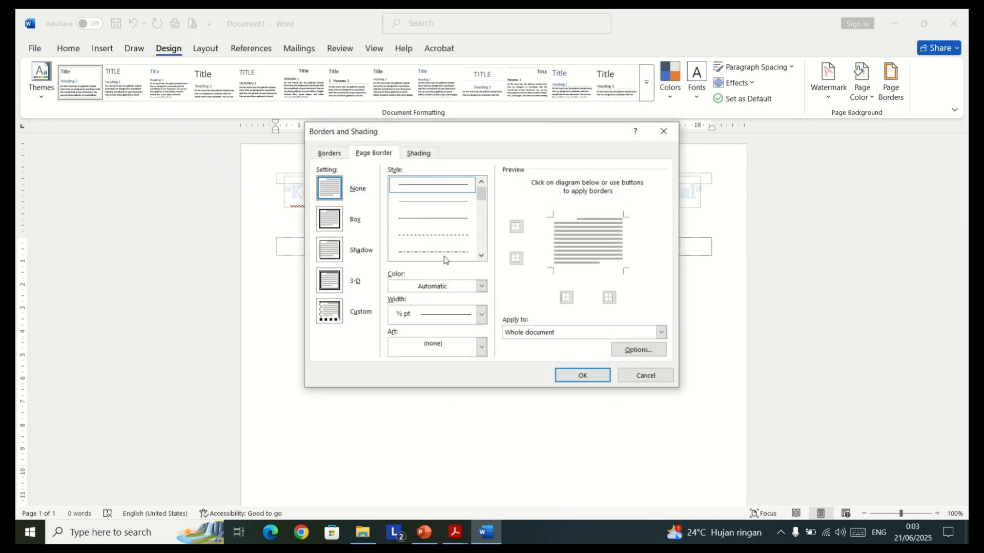
left_click(480, 348)
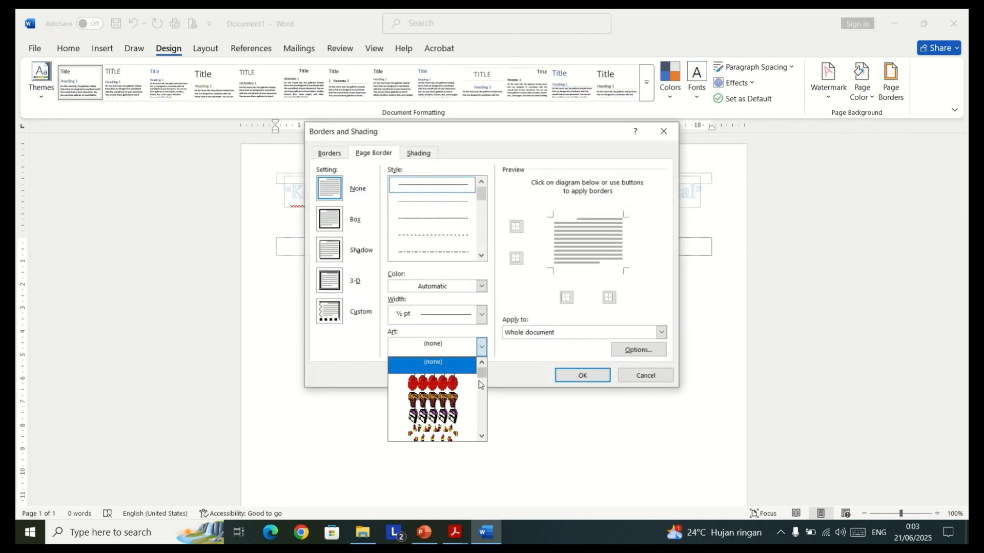
mouse_move(481, 373)
left_mouse_down()
mouse_move(484, 393)
mouse_move(483, 379)
left_mouse_up()
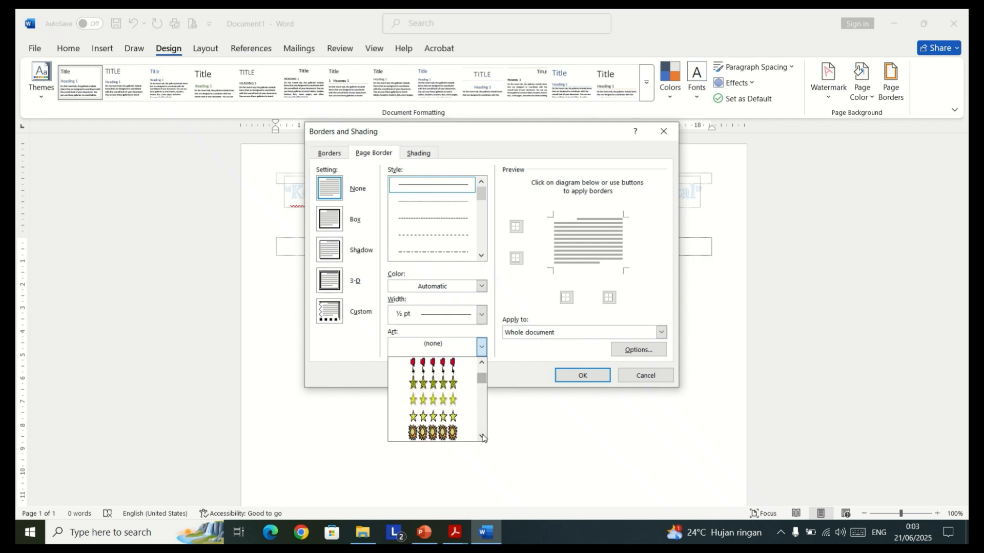
left_click(483, 437)
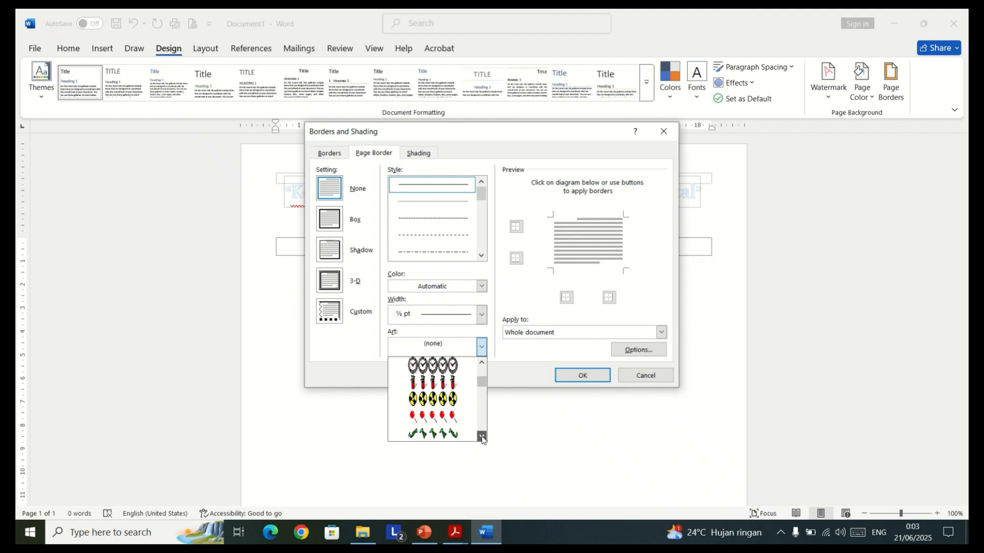
left_click_drag(482, 437, 483, 438)
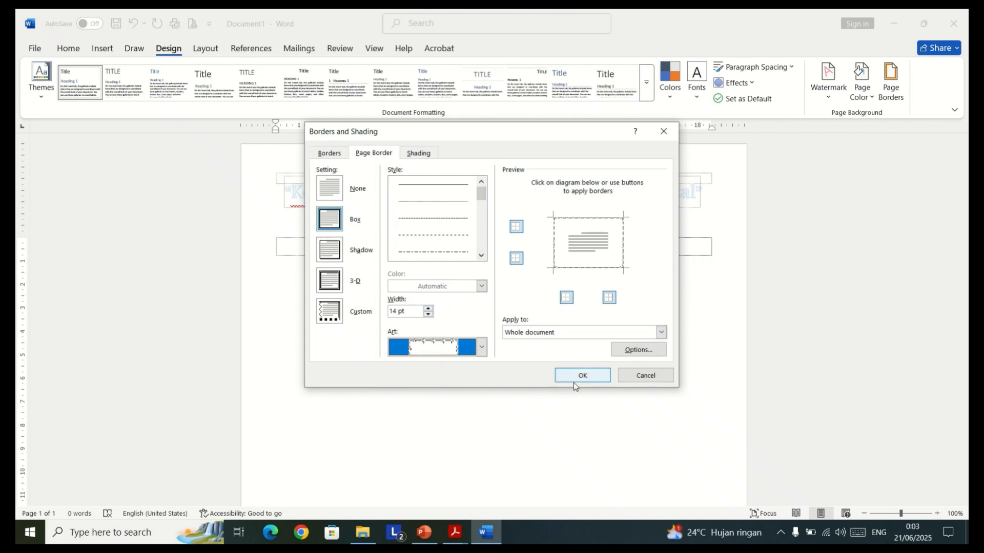
left_click(341, 158)
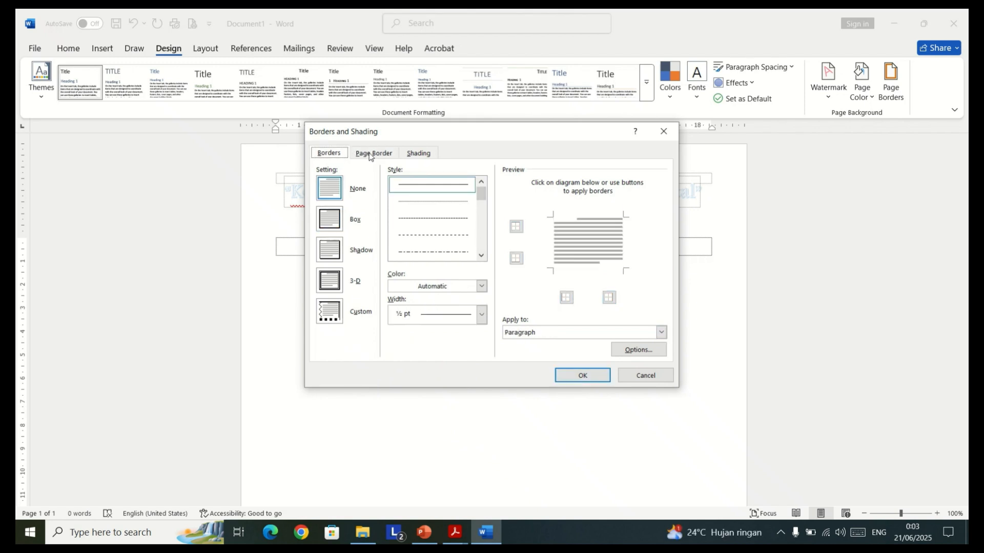
left_click(369, 155)
left_click(410, 153)
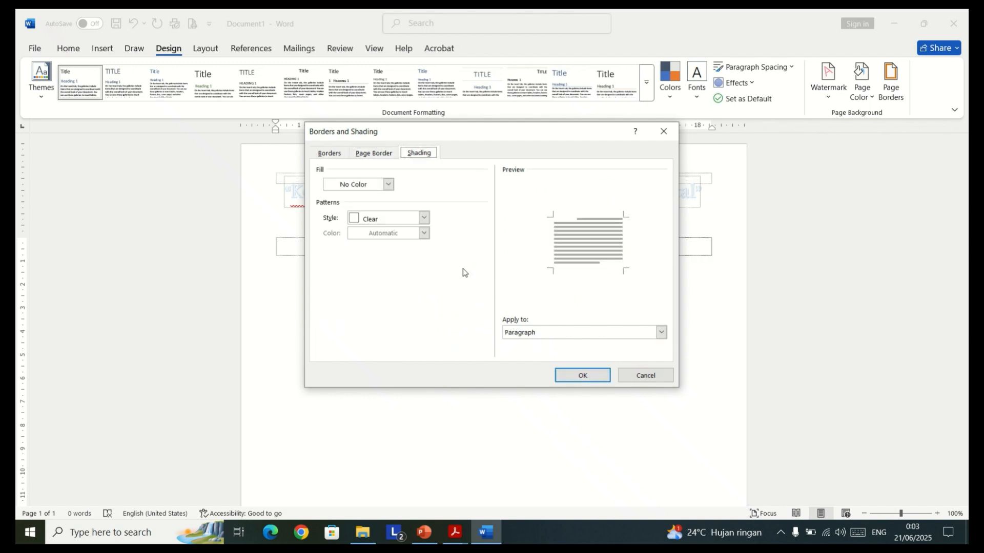
left_click(380, 153)
left_click(408, 154)
left_click(378, 154)
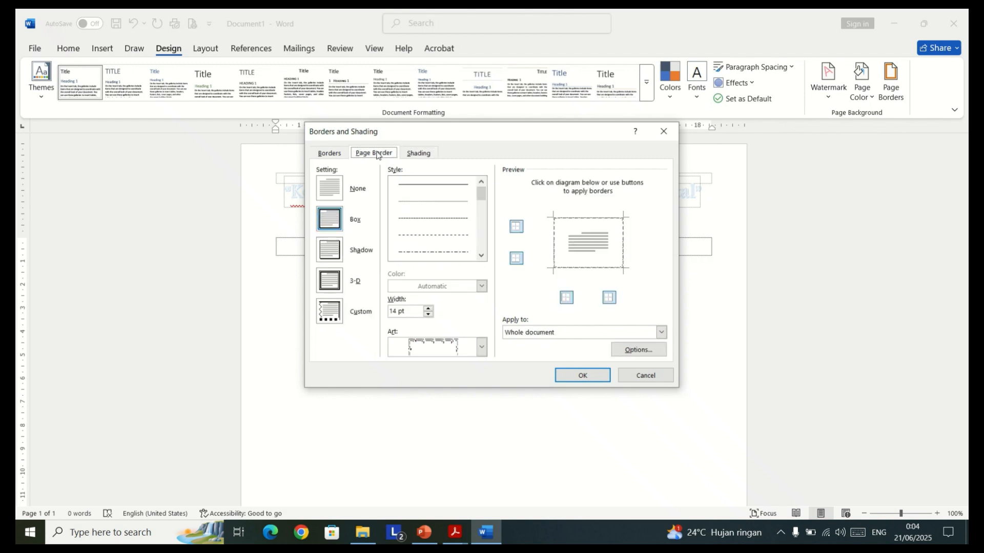
Measure the page border's margins from Text instead of the page edge and apply the border to the document.
left_click(638, 350)
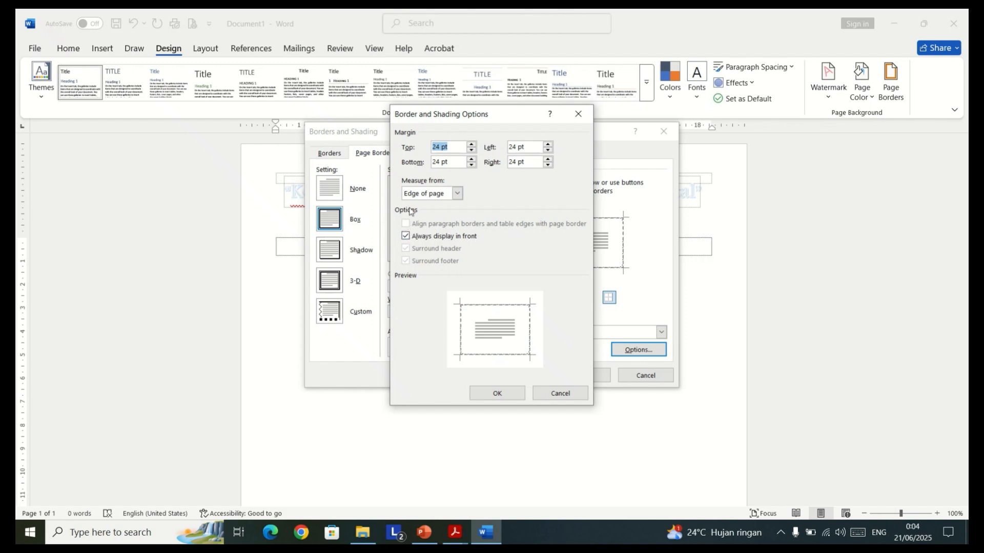
left_click(455, 194)
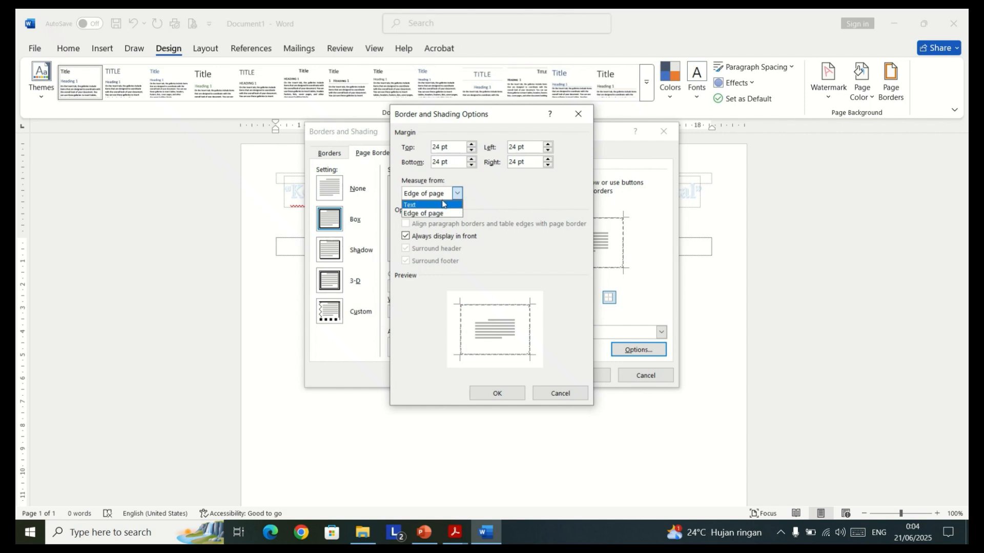
left_click(444, 204)
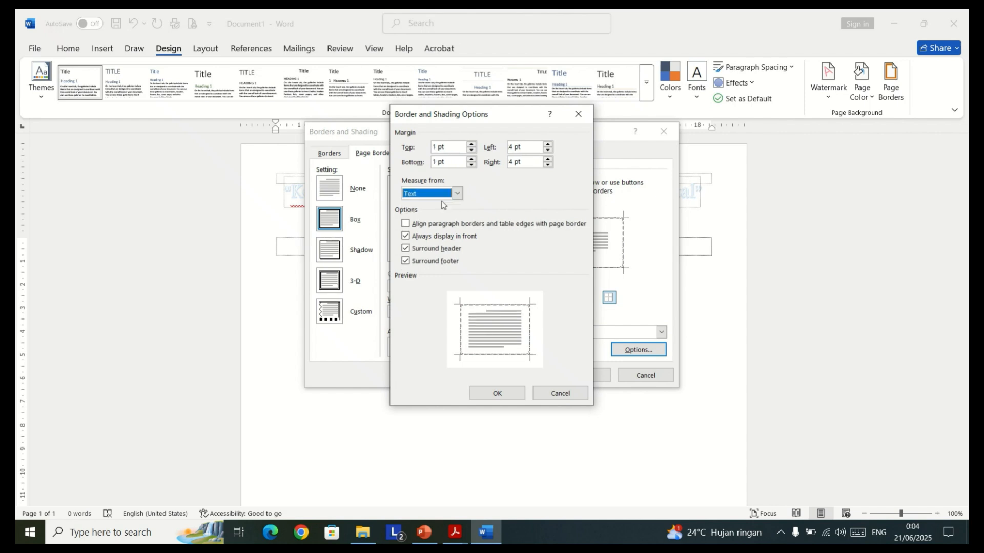
left_click(497, 393)
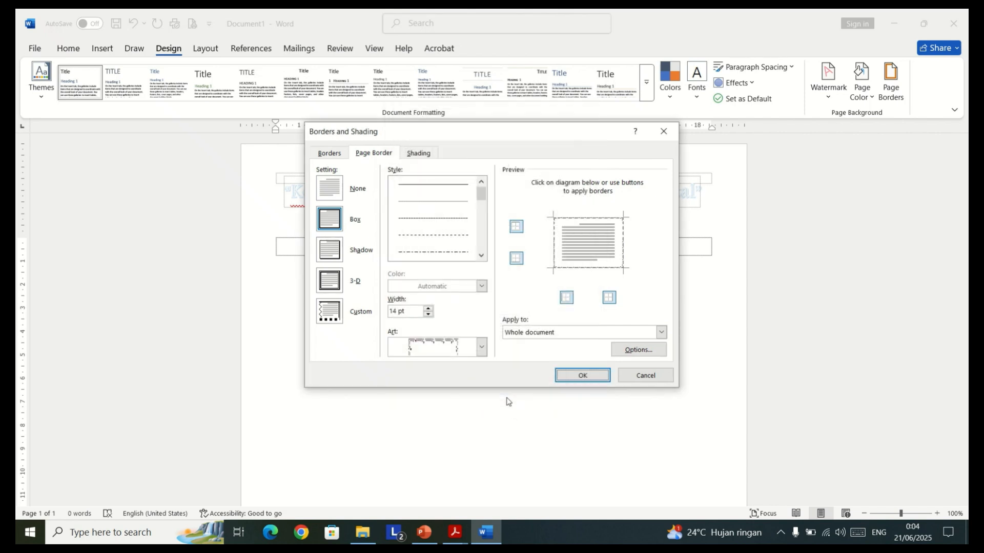
left_click(578, 373)
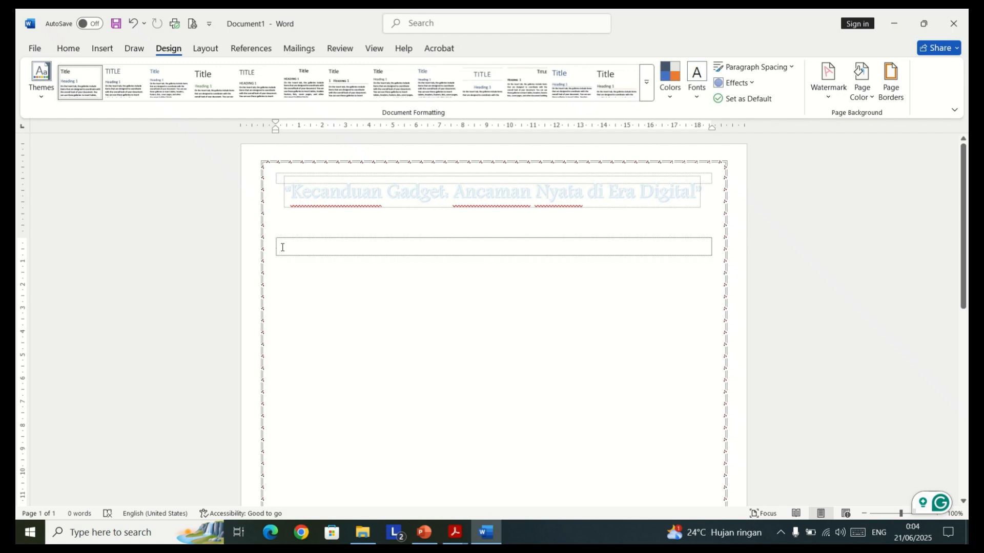
Lay out the body in two columns and move the top margin boundary slightly up towards the header title.
left_click(205, 48)
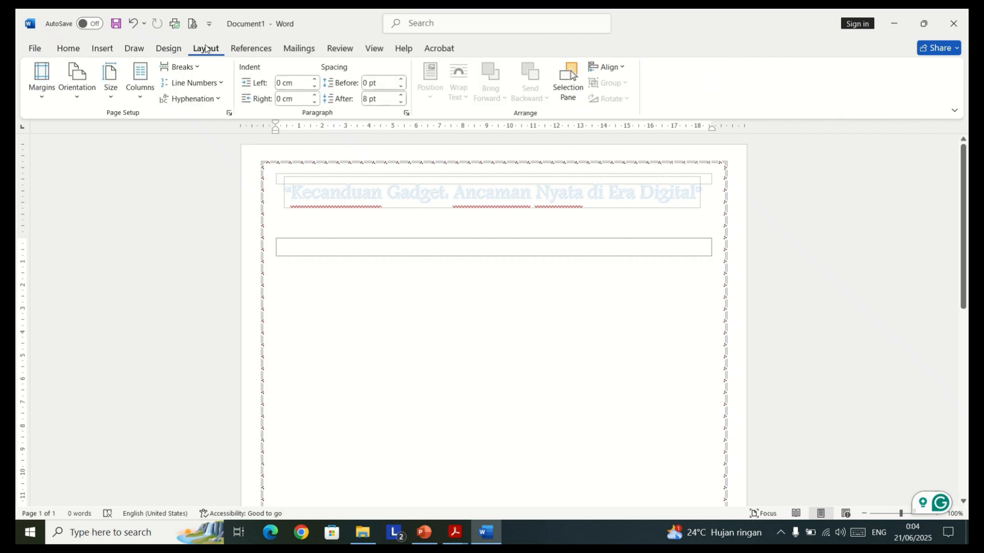
left_click(142, 88)
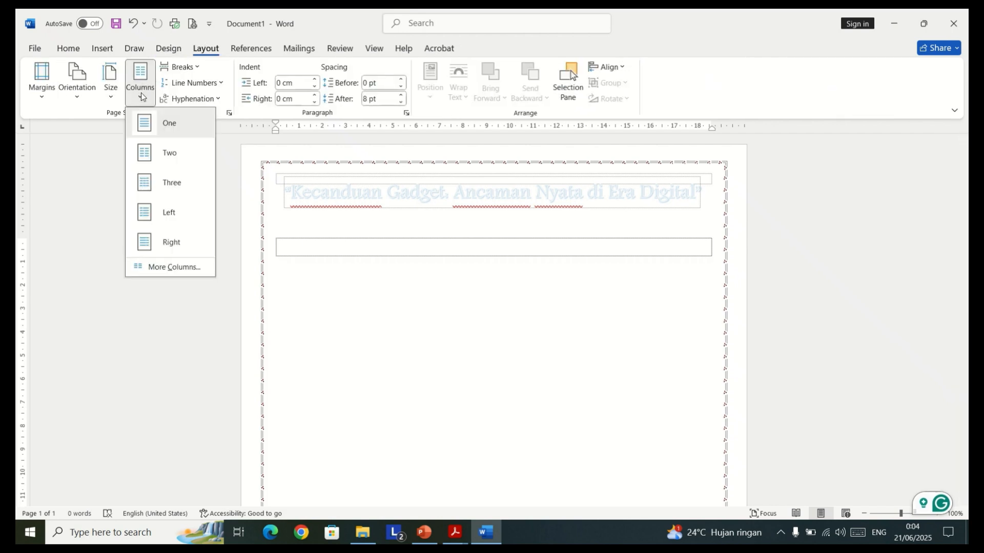
left_click(142, 96)
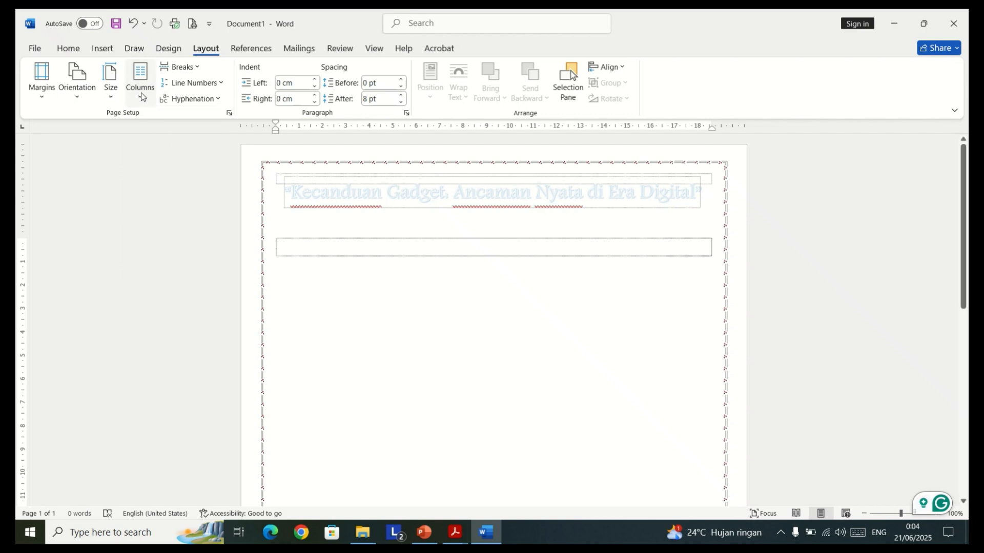
left_click(142, 96)
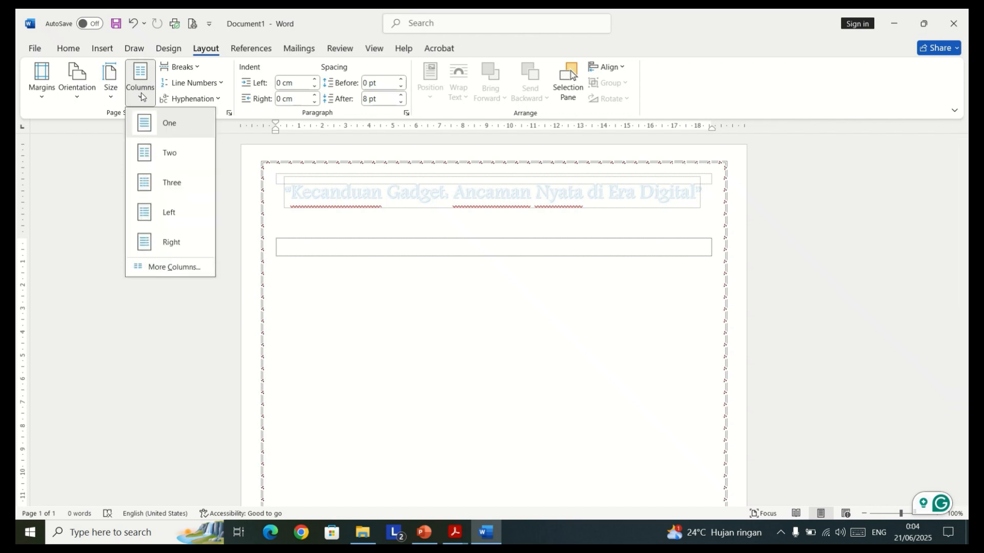
left_click(150, 154)
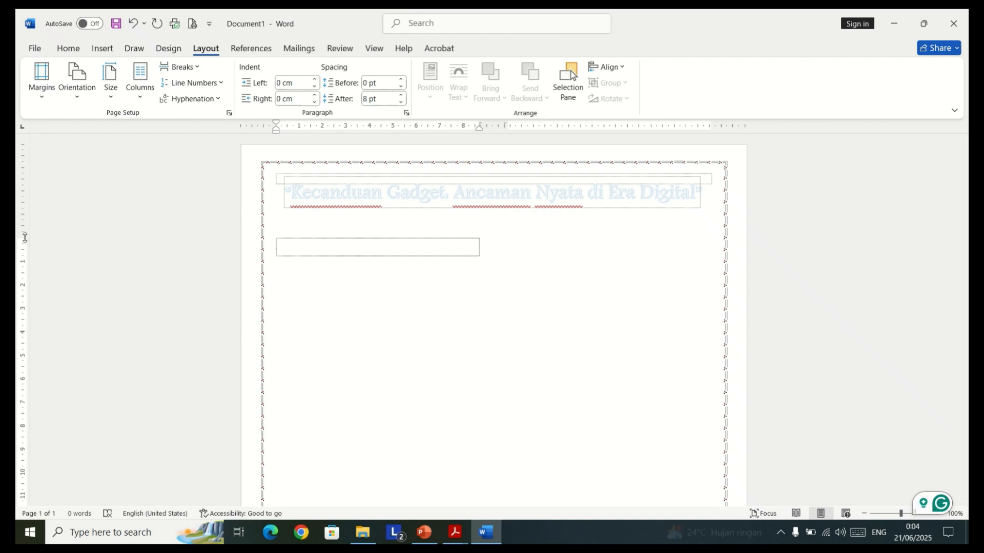
left_click_drag(25, 238, 25, 232)
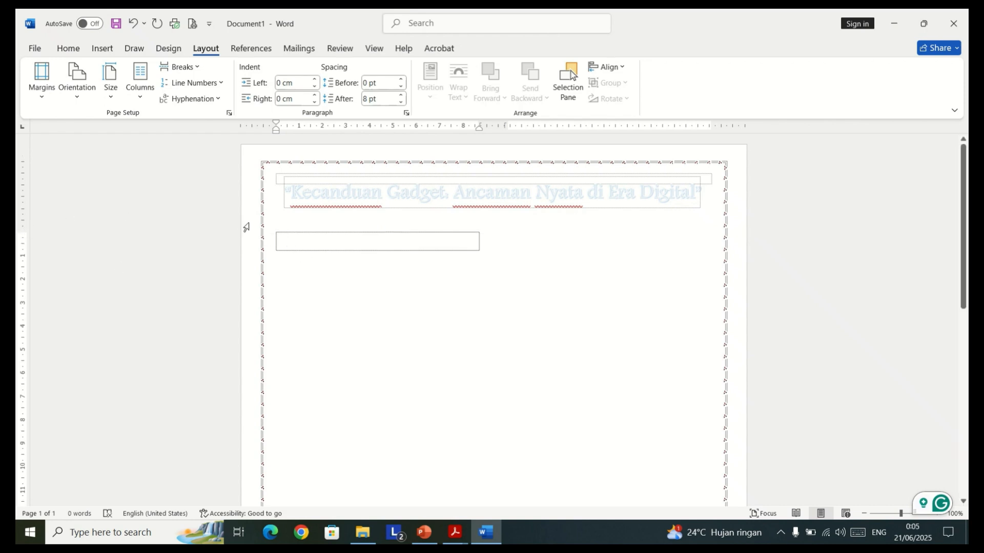
Enter the article's opening words "Dalam era modern," at the start of the first column.
triple_click(296, 248)
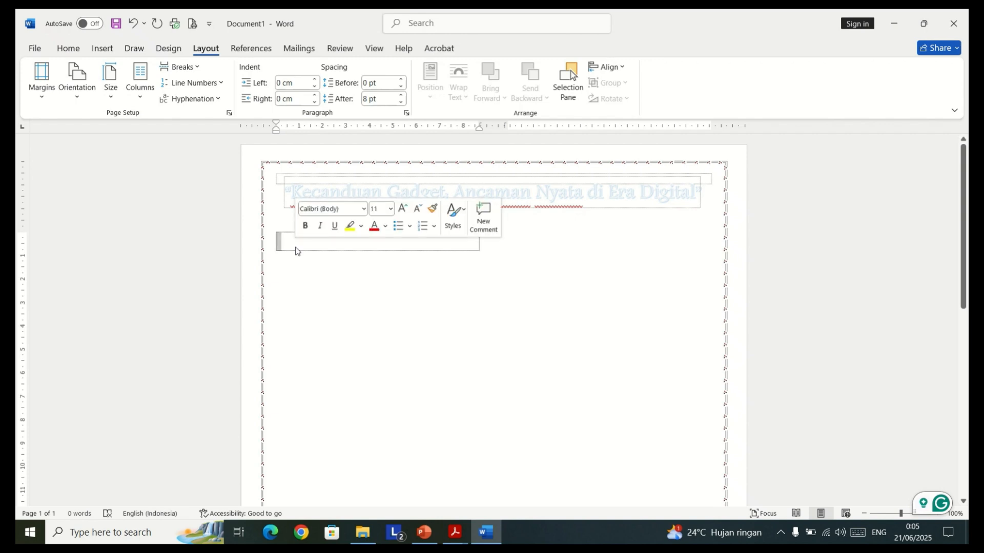
type("D")
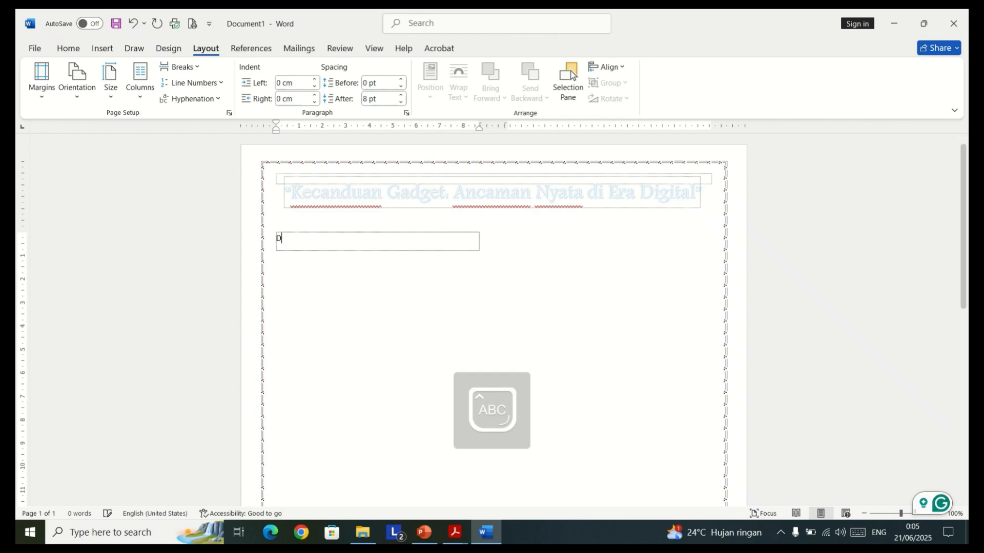
type("alam ")
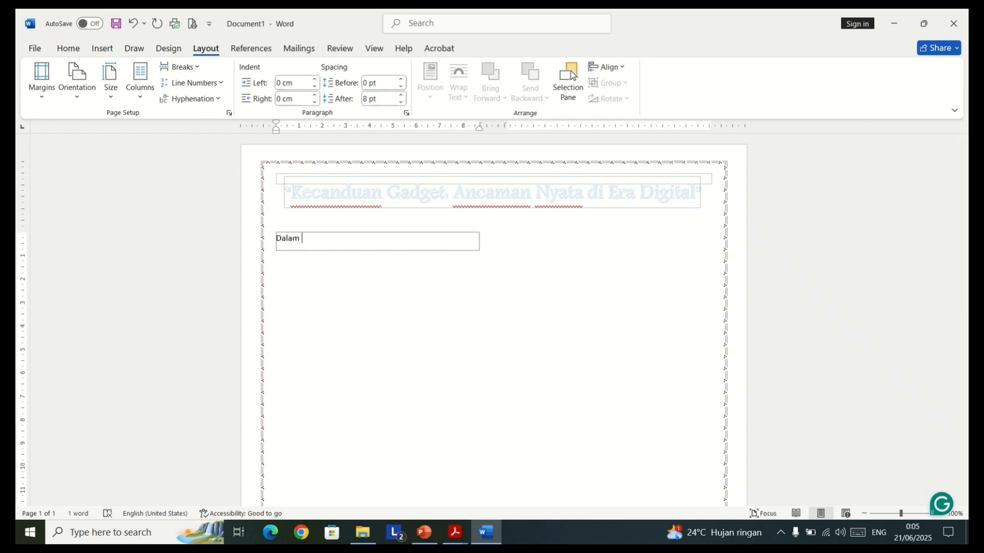
type("aera modern,")
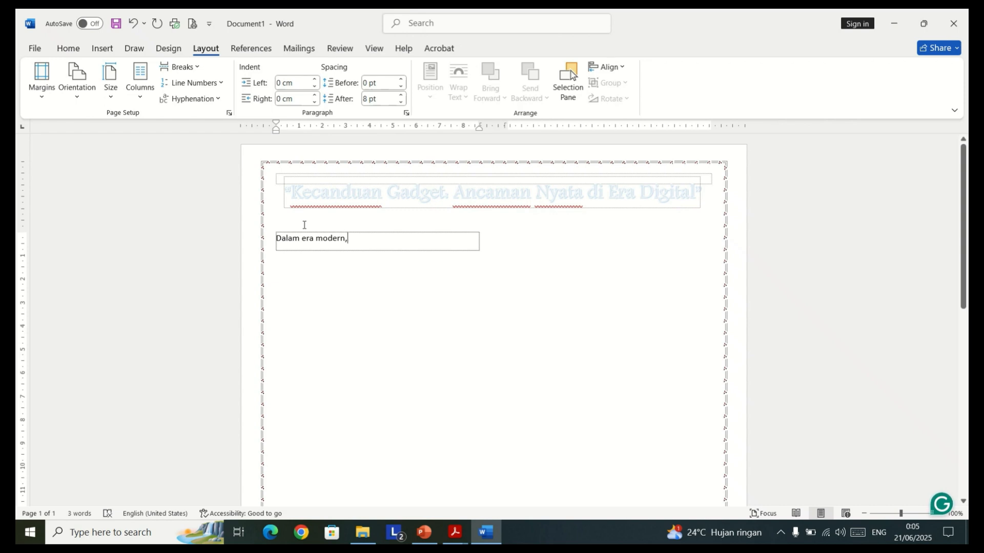
Select all the body text and change its font to Andalus.
key("ctrl+a")
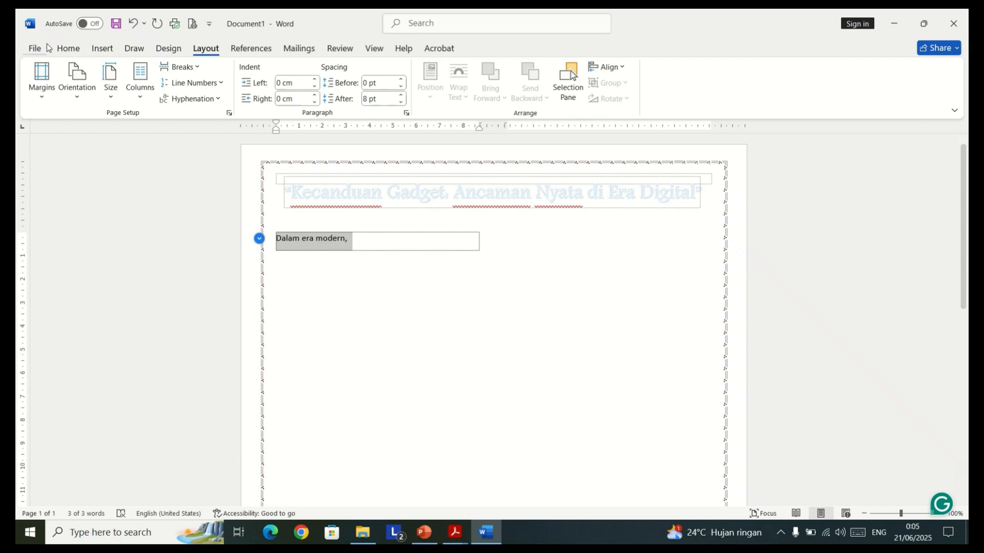
left_click(74, 47)
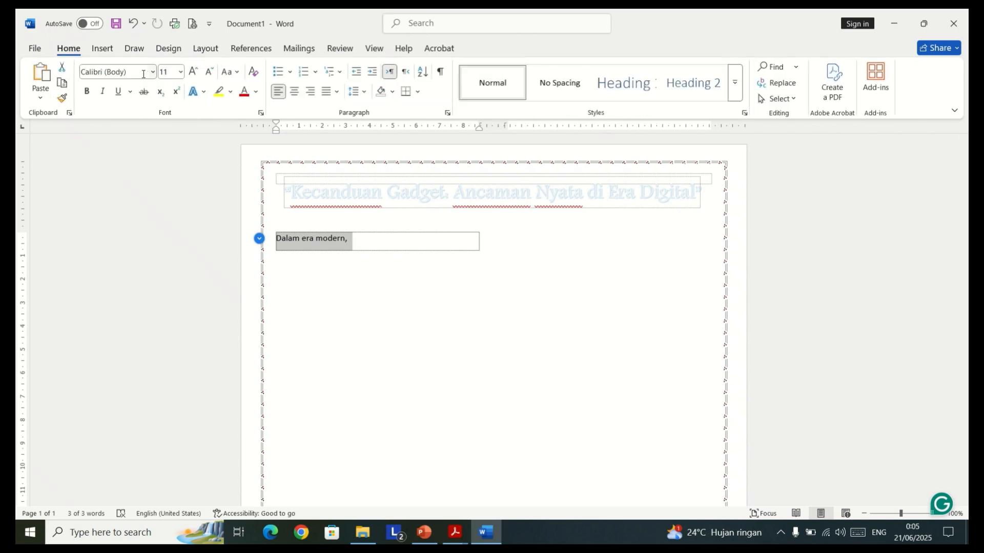
left_click(143, 74)
left_click(116, 73)
type("nda")
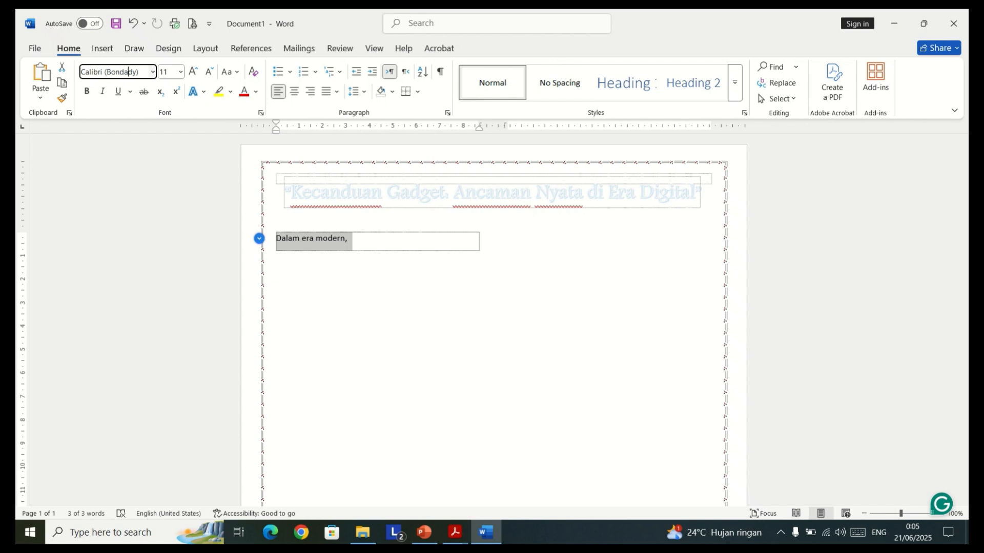
type("lu")
key("ctrl+a")
type("An")
key("Return")
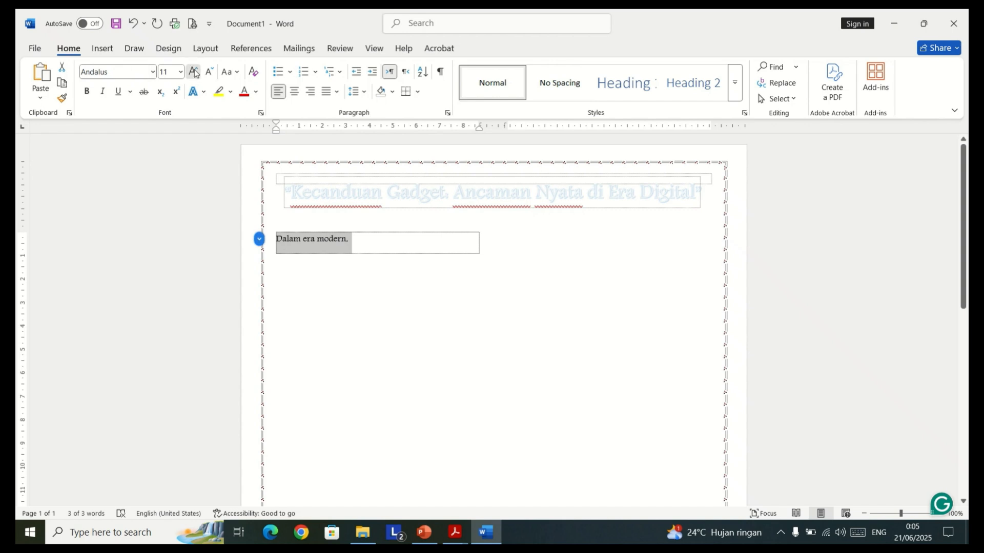
Set the selected body text's font size to 12 pt.
left_click(193, 72)
left_click(194, 72)
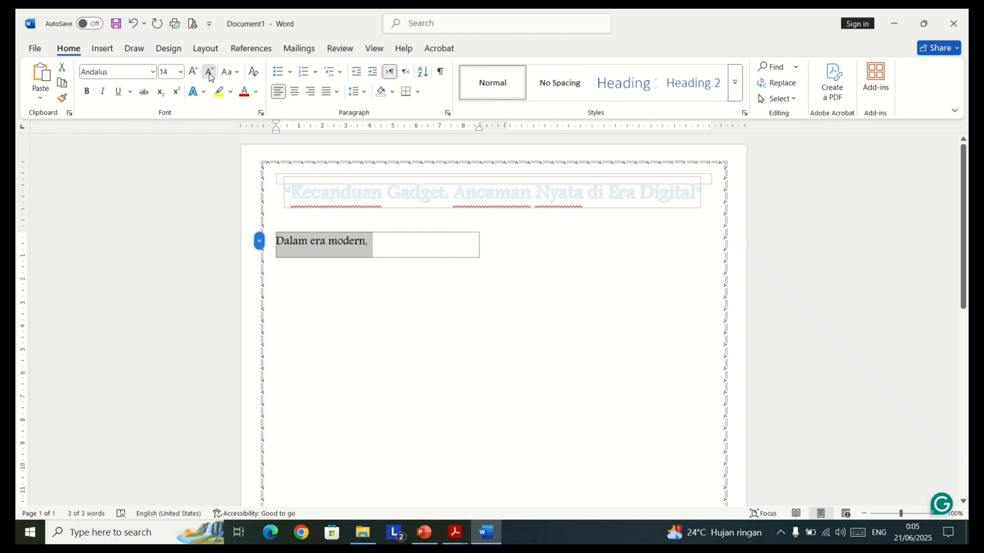
left_click(209, 73)
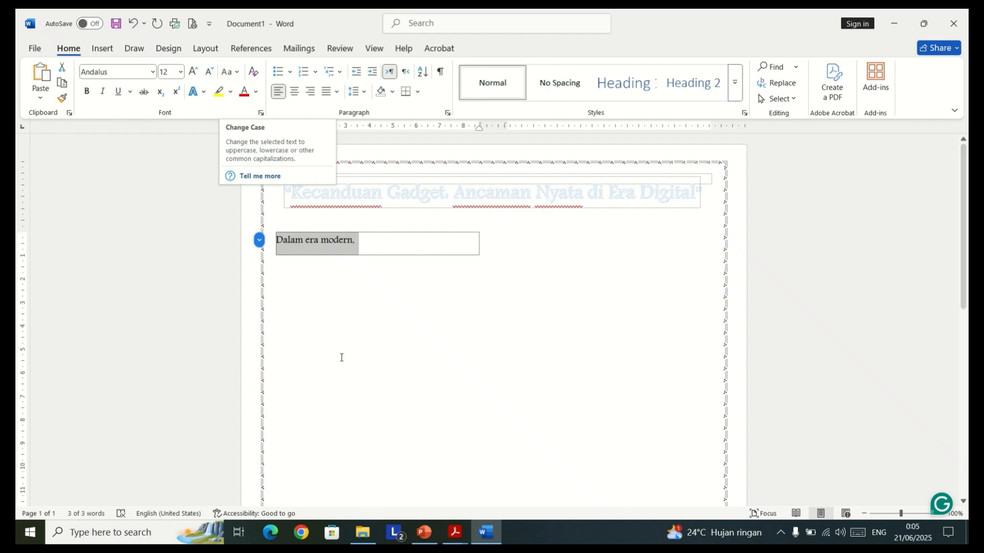
Check the line spacing and paragraph spacing requirements in the instructions PDF, then return to the Word document.
mouse_move(455, 533)
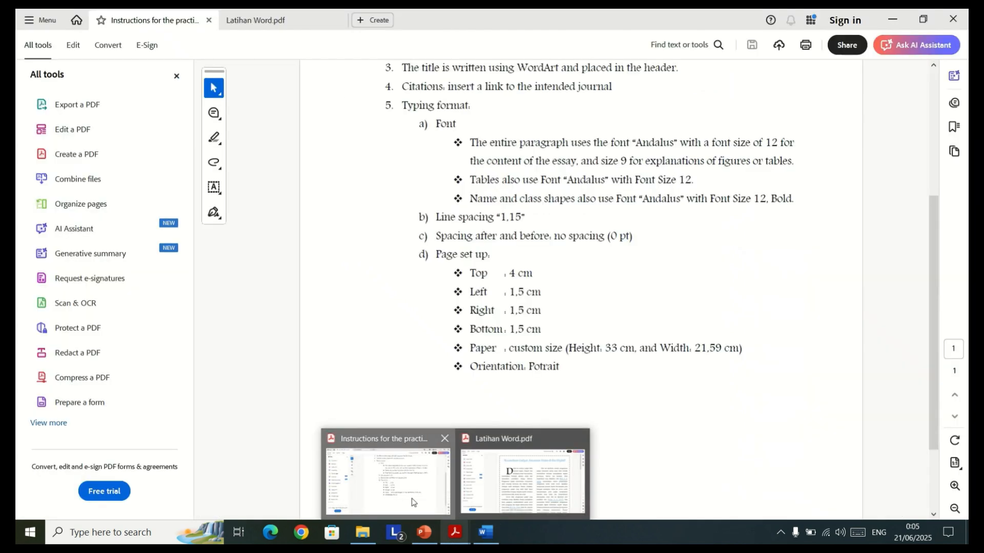
left_click(414, 502)
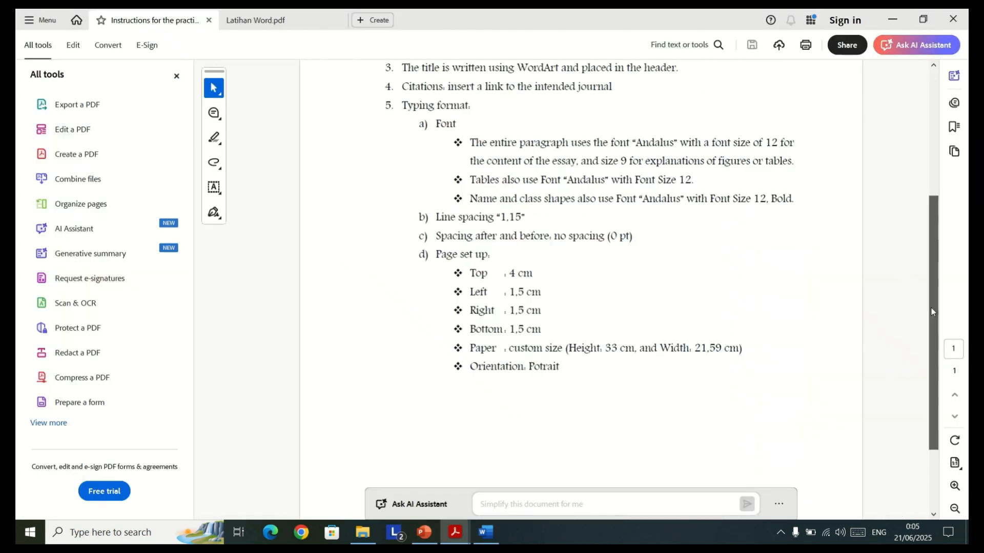
left_click_drag(933, 311, 932, 309)
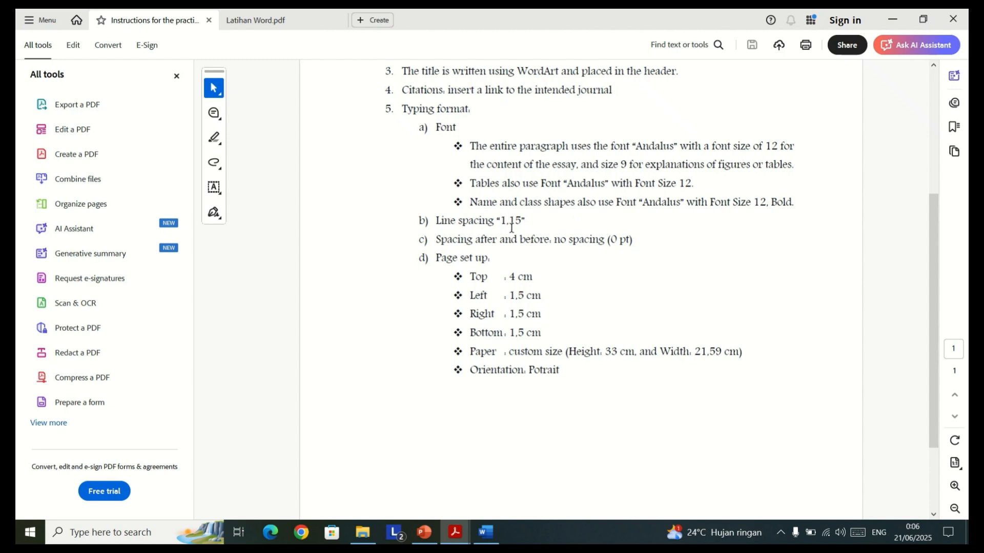
left_click(486, 533)
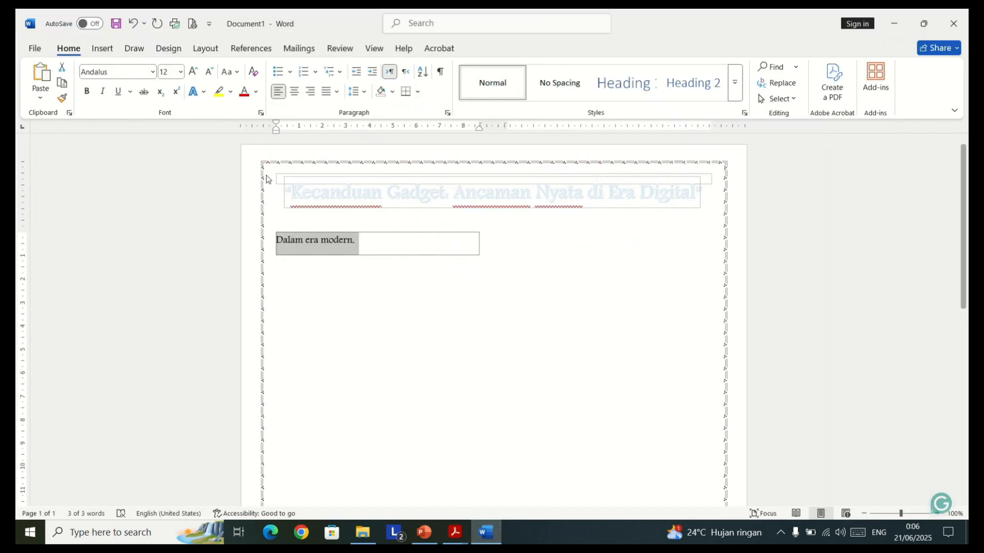
Select the opening words "Dalam era modern," and set their line spacing to 1,15.
left_click(359, 245)
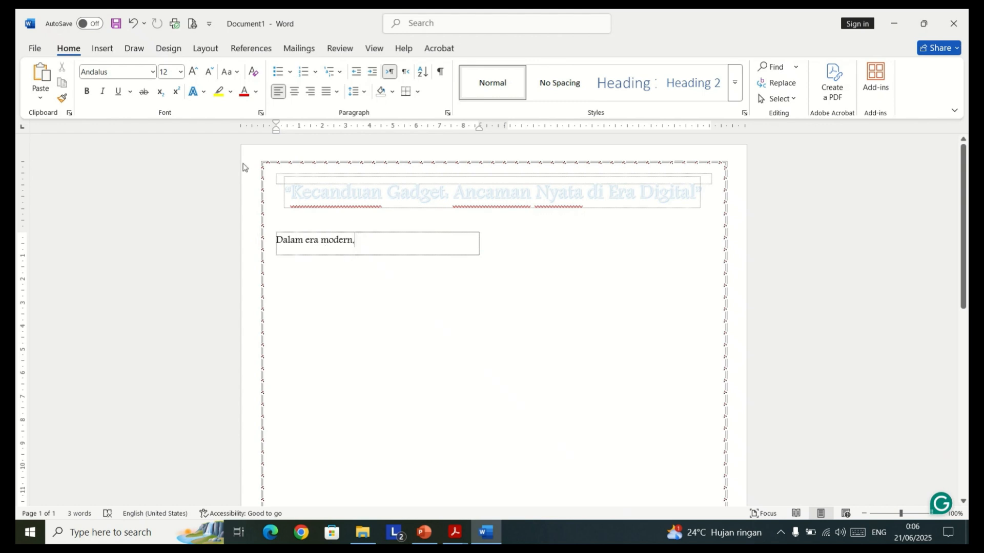
triple_click(352, 248)
left_click(367, 97)
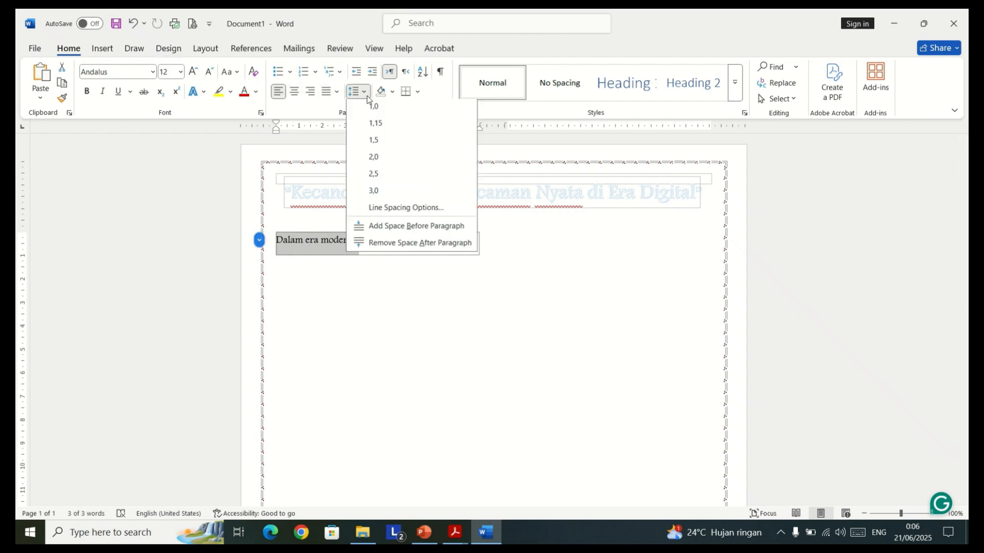
left_click(388, 128)
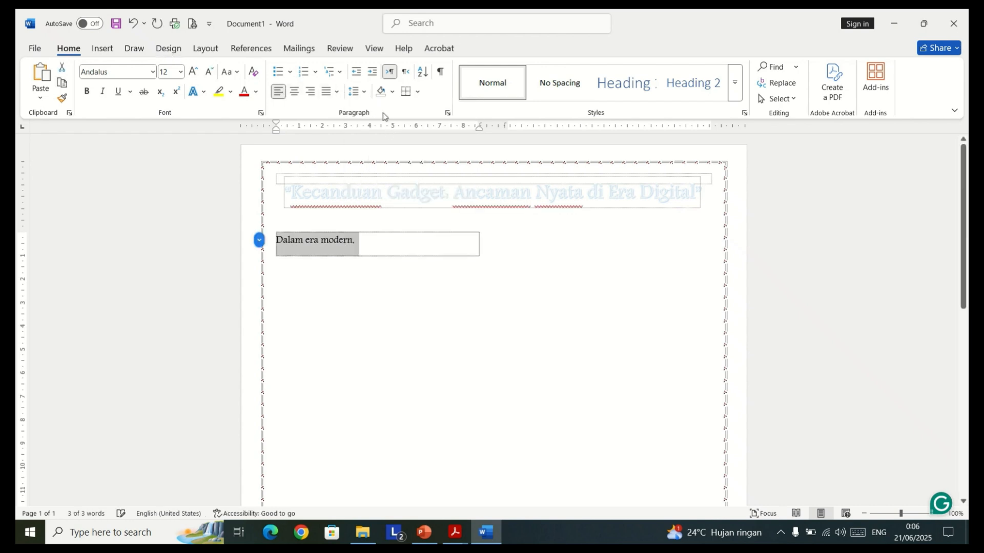
Remove the space after the paragraph containing the opening words.
left_click(367, 92)
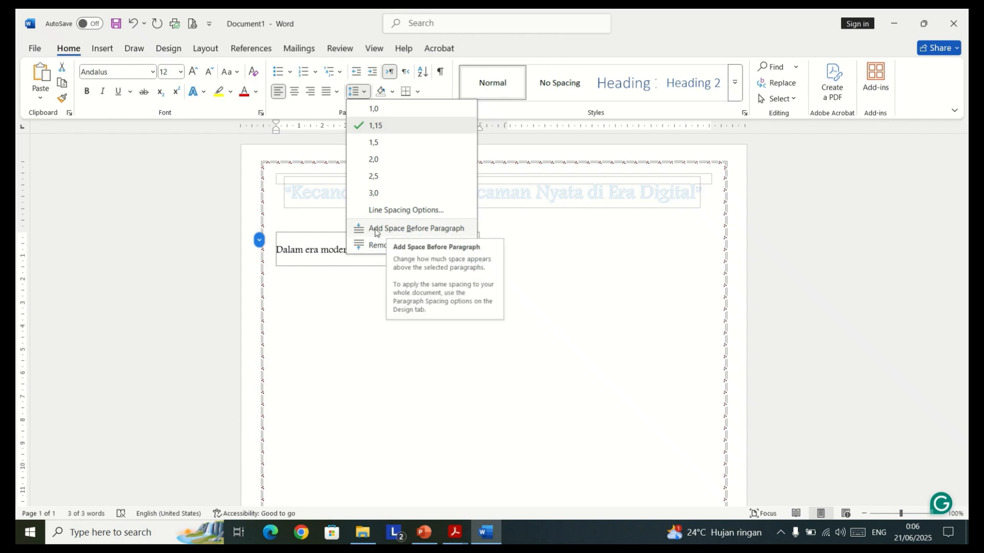
left_click(372, 251)
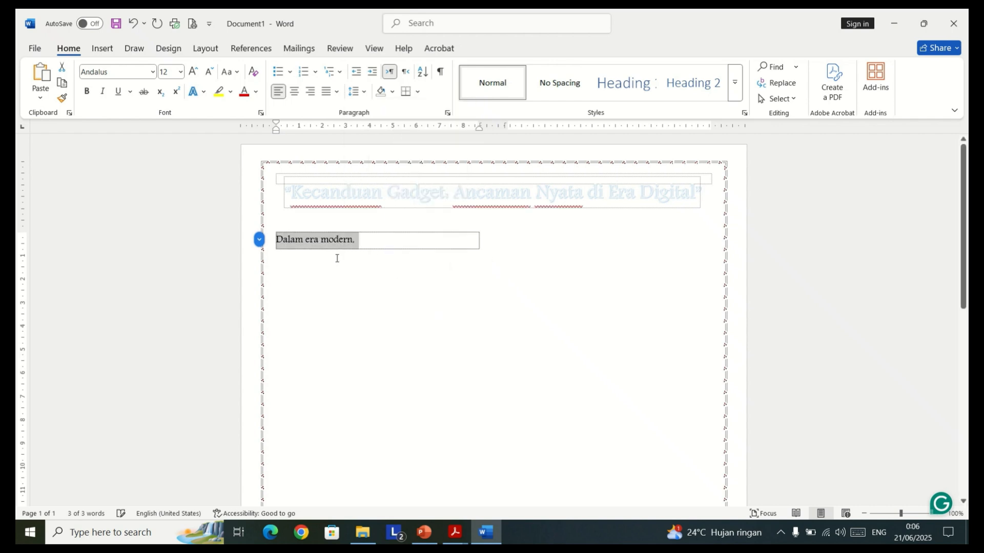
left_click(360, 241)
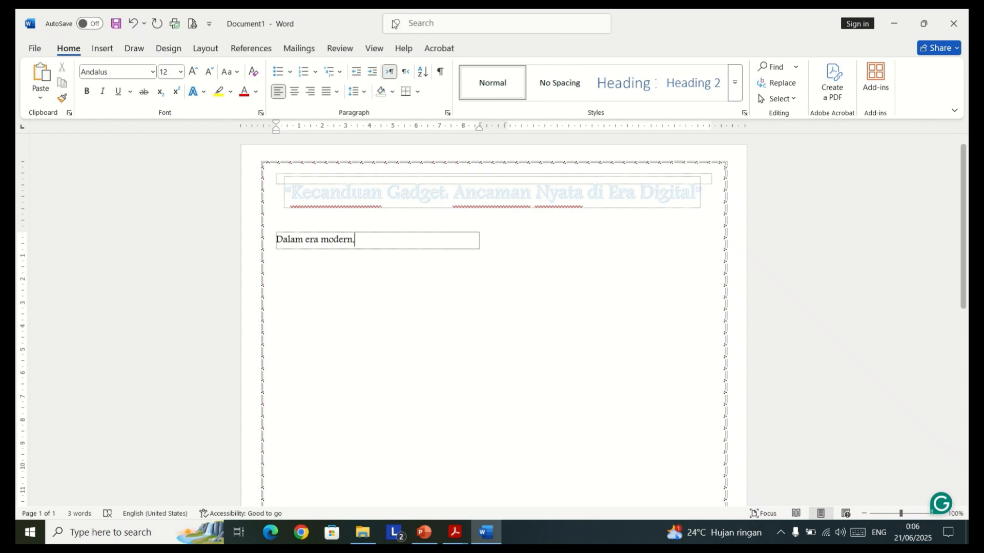
mouse_move(430, 11)
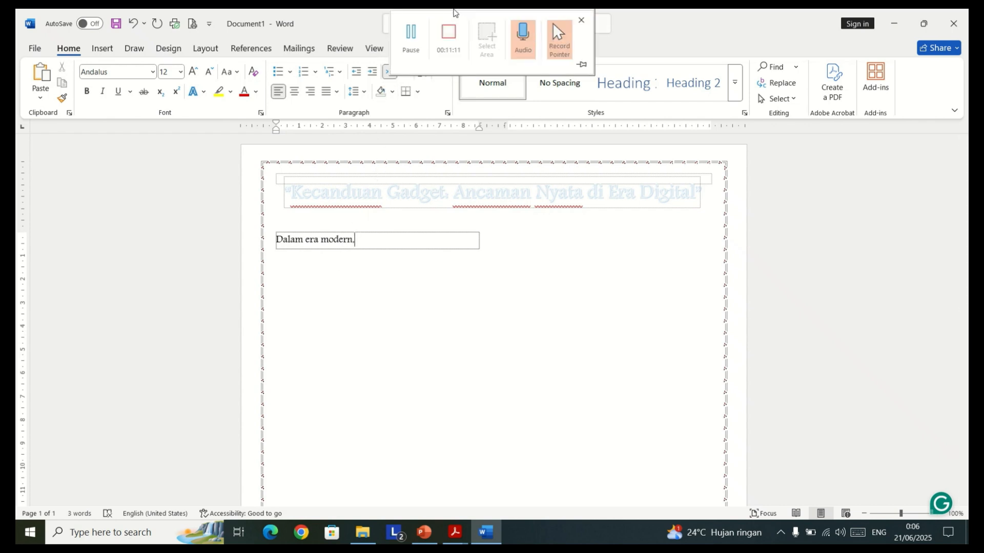
left_click(419, 34)
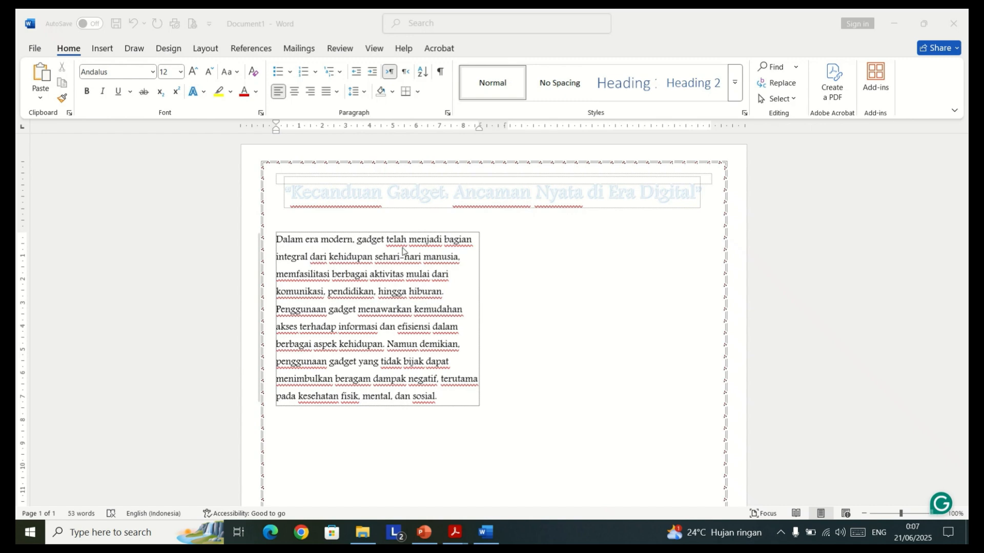
Indent the first line of the opening paragraph and adjust that first-line indent to 1 cm on the ruler.
left_click(277, 238)
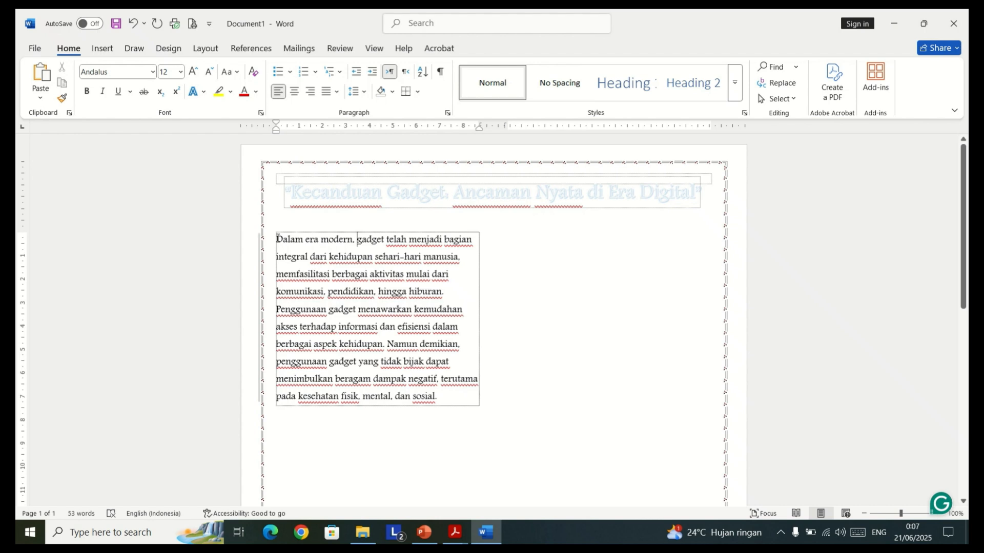
key("Left")
key("Left")
key("Left")
key("Left")
key("Left")
key("Left")
key("Left")
key("Left")
key("Left")
left_click(278, 238)
key("Tab")
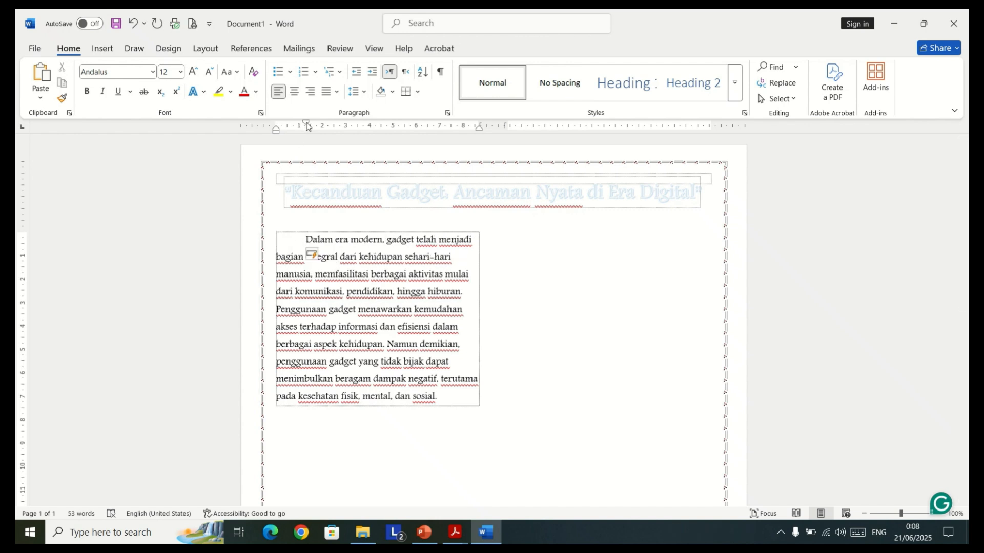
left_click_drag(307, 125, 277, 131)
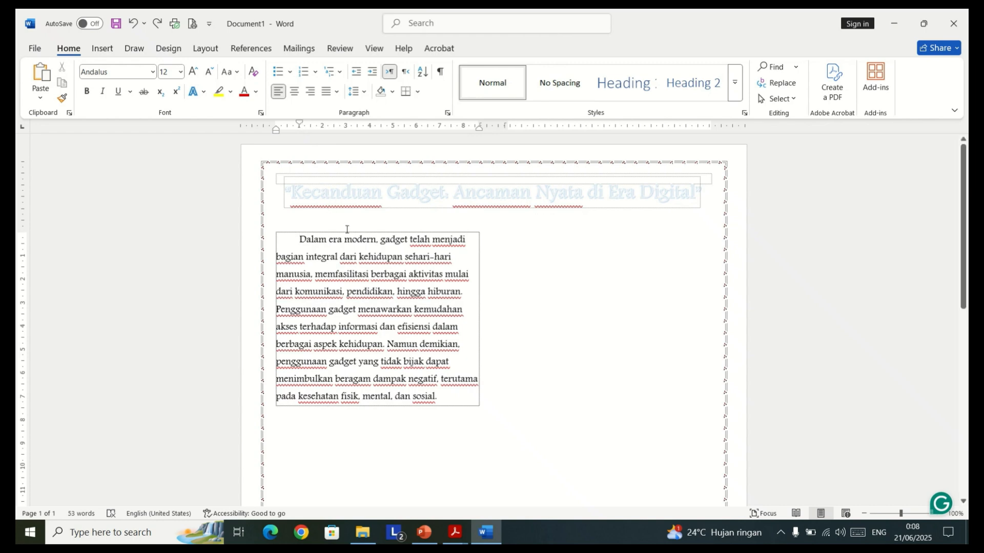
Select the whole opening paragraph and justify it.
left_click(300, 240)
key("ctrl+a")
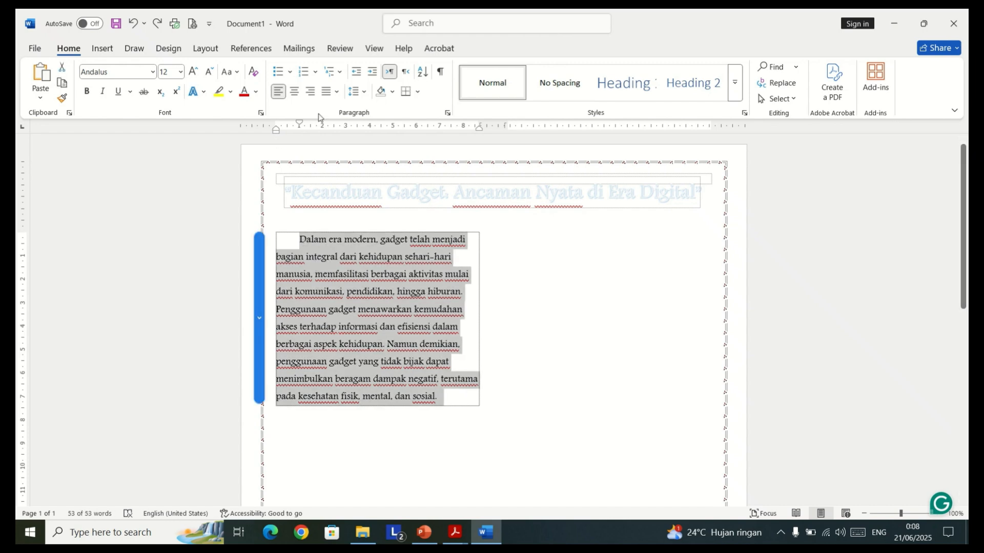
left_click(337, 92)
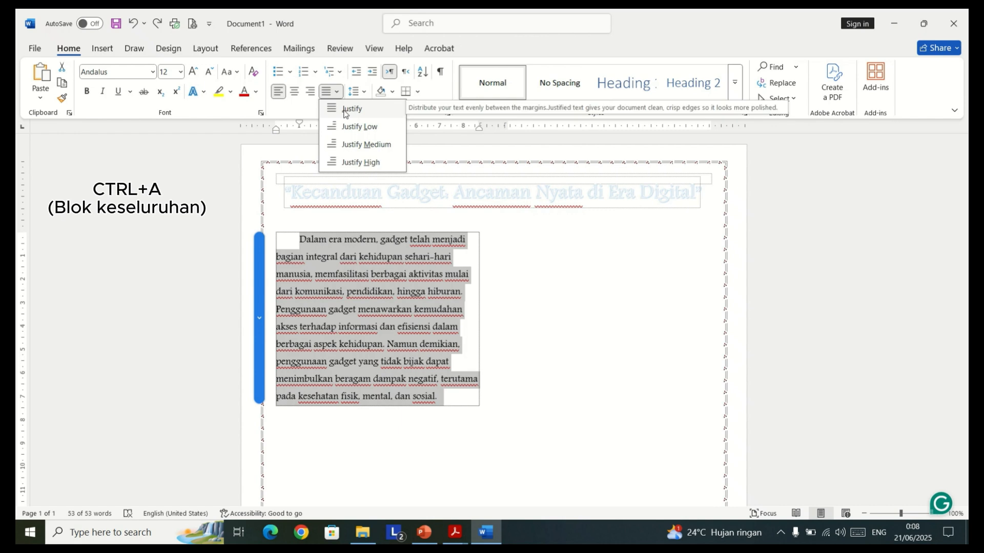
left_click(346, 110)
key("ctrl+l")
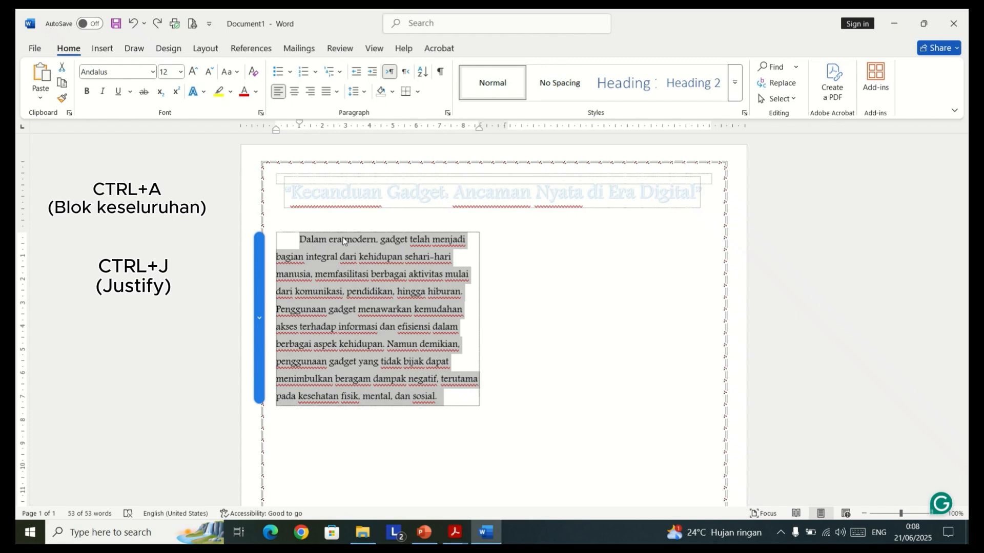
key("ctrl+j")
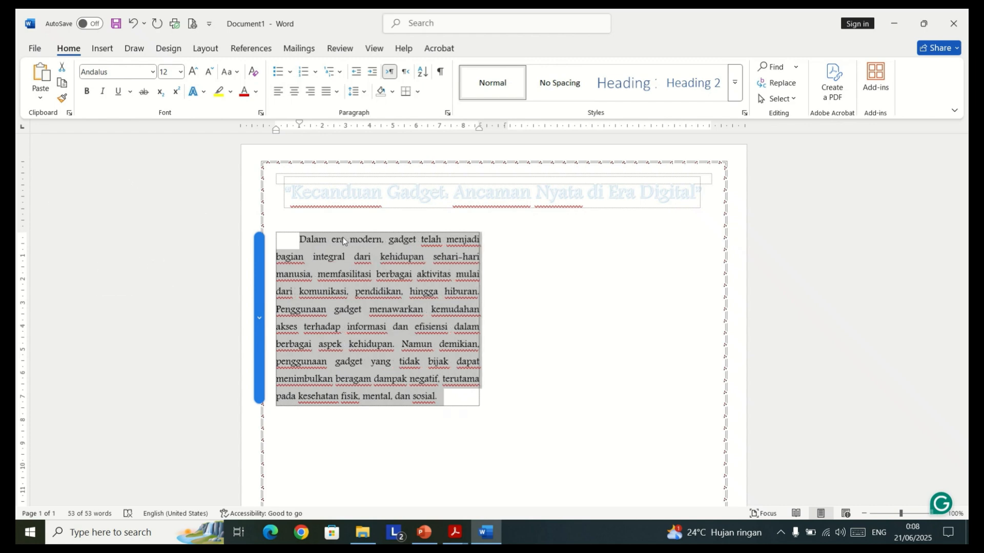
left_click(451, 397)
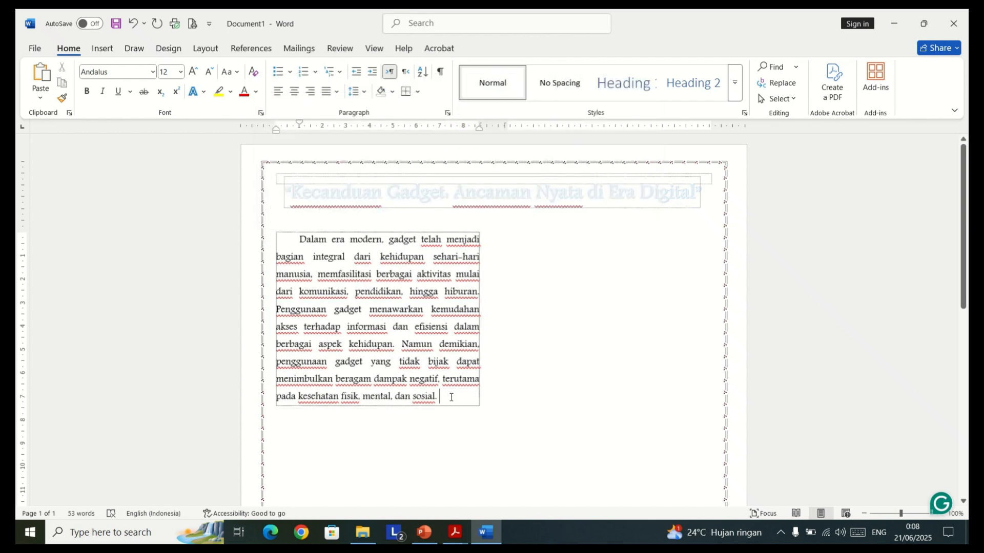
Switch to Latihan Word.pdf in Acrobat and copy the second paragraph, from "Secara fisik" to "gadget berat.".
mouse_move(455, 533)
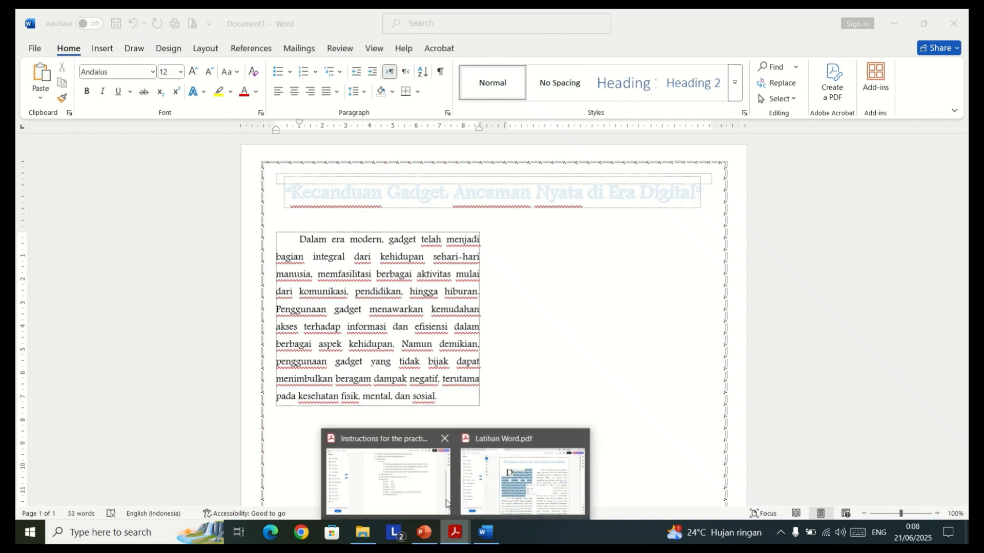
left_click(503, 487)
left_click_drag(933, 182, 933, 218)
left_click(548, 258)
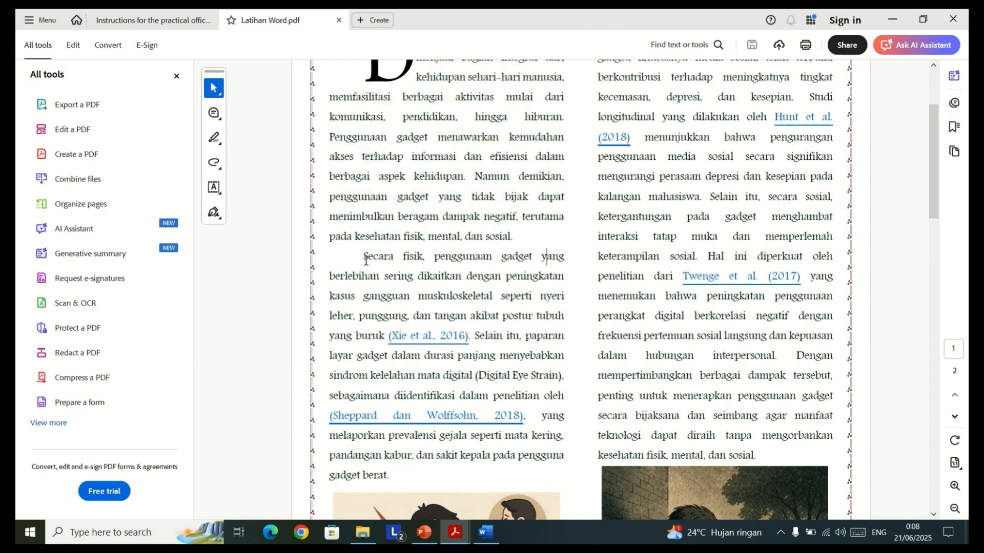
left_click_drag(363, 259, 394, 497)
key("ctrl+c")
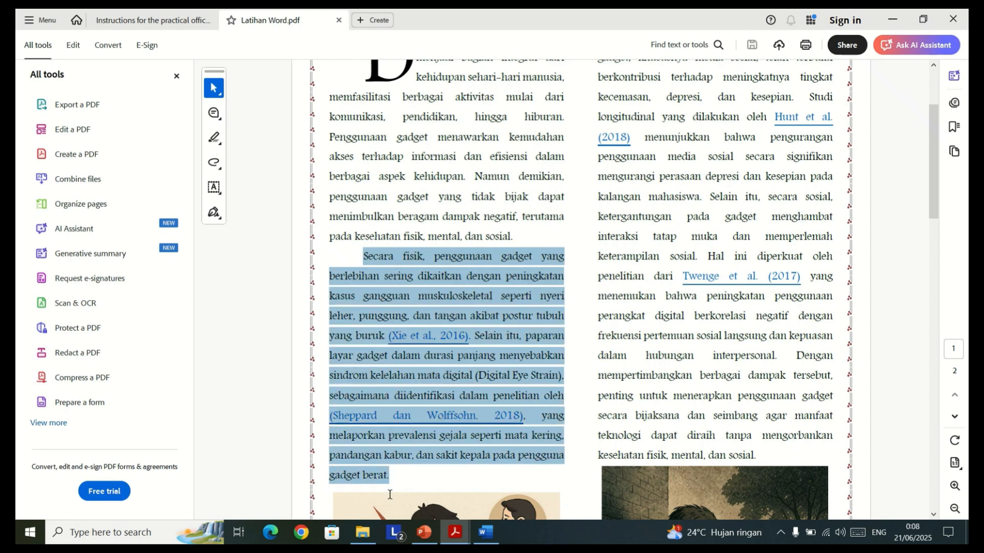
left_click(402, 329)
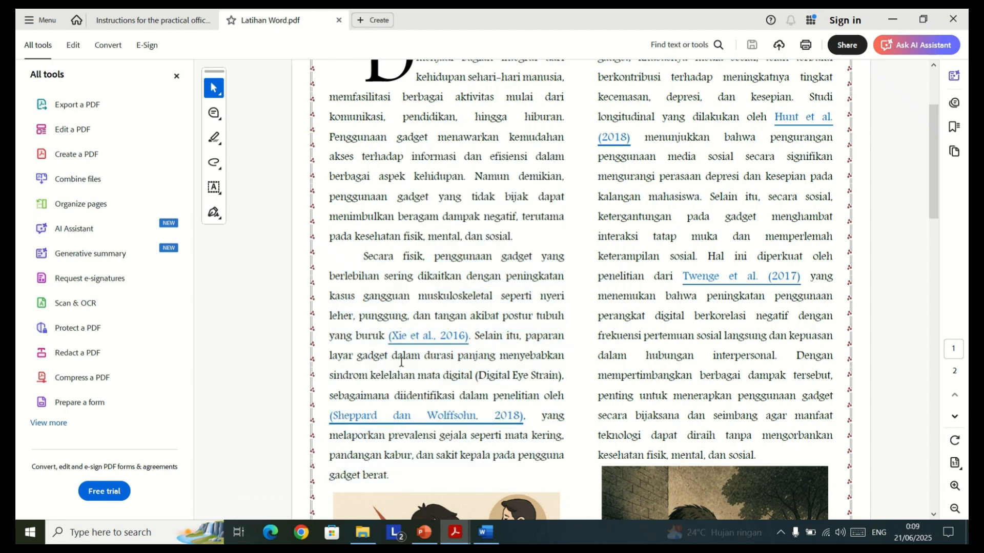
Return to Word, paste the copied paragraph below the opening paragraph, and delete the empty line between them.
left_click(485, 533)
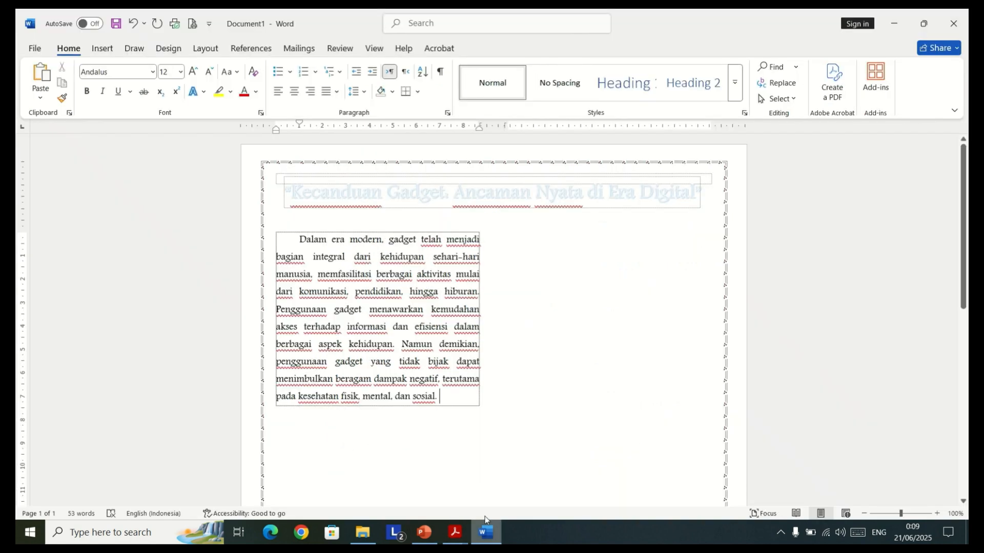
key("Tab")
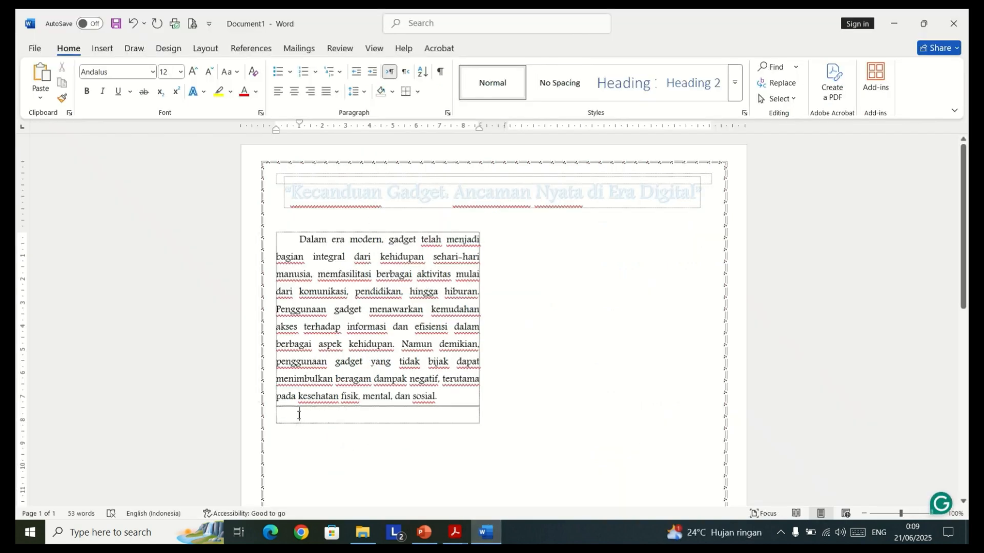
key("ctrl+v")
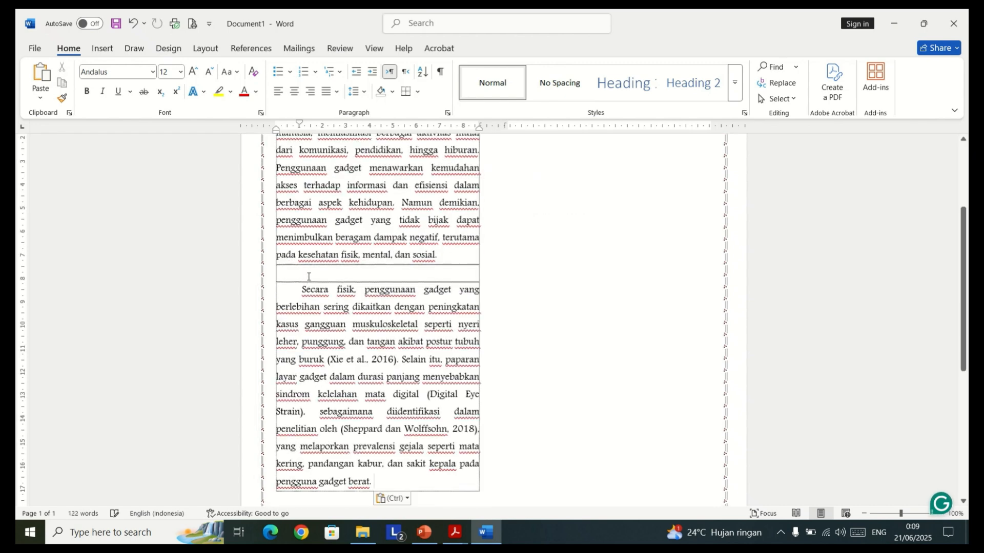
left_click(308, 277)
key("BackSpace")
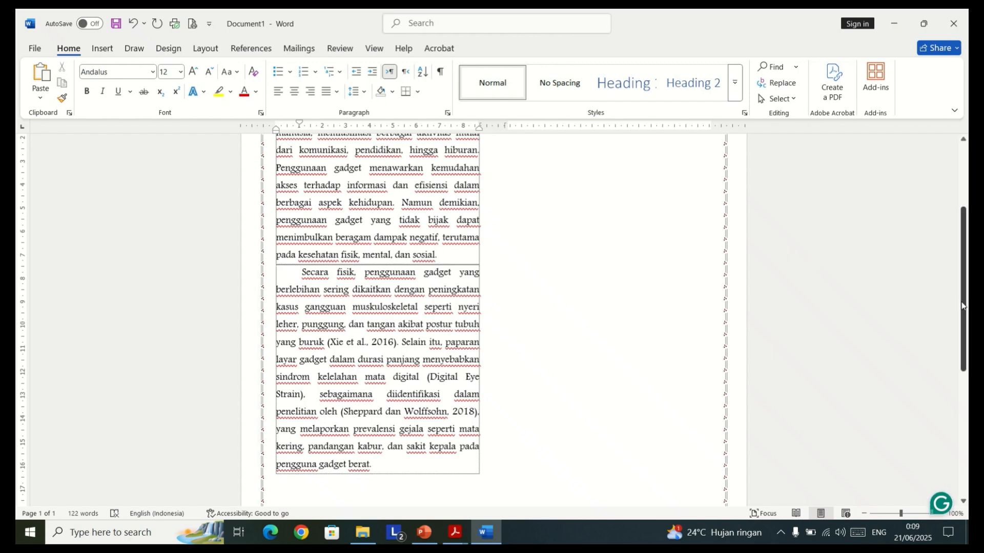
Check the first illustration's placement in Latihan Word.pdf and add an empty line without first-line indent below the second paragraph in Word.
left_click_drag(963, 306, 964, 337)
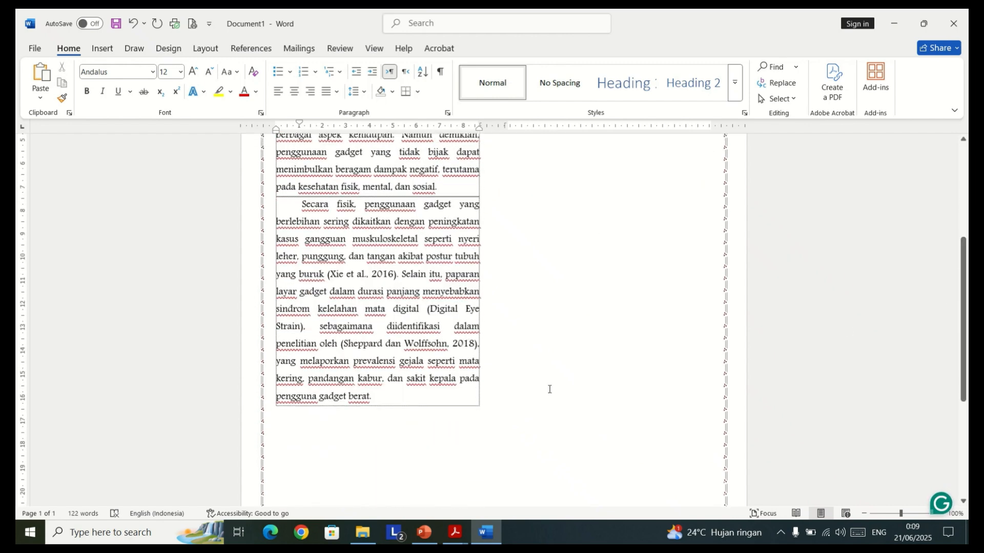
mouse_move(456, 533)
left_click(491, 494)
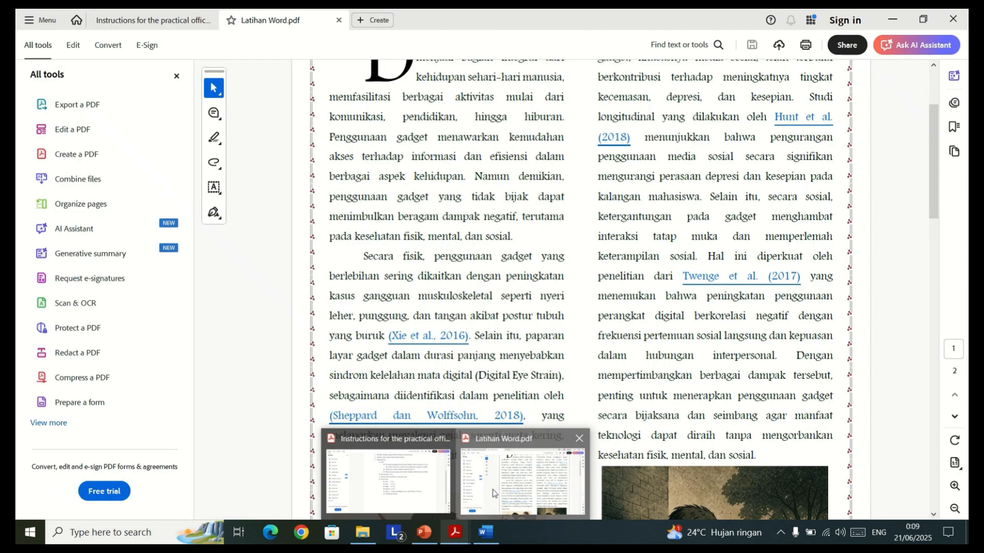
left_click_drag(934, 131, 933, 210)
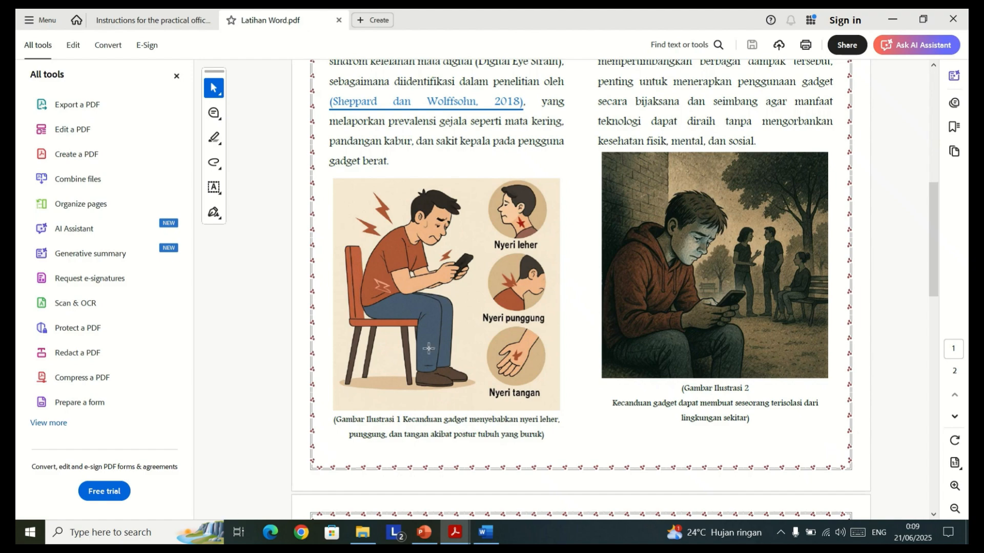
left_click(485, 533)
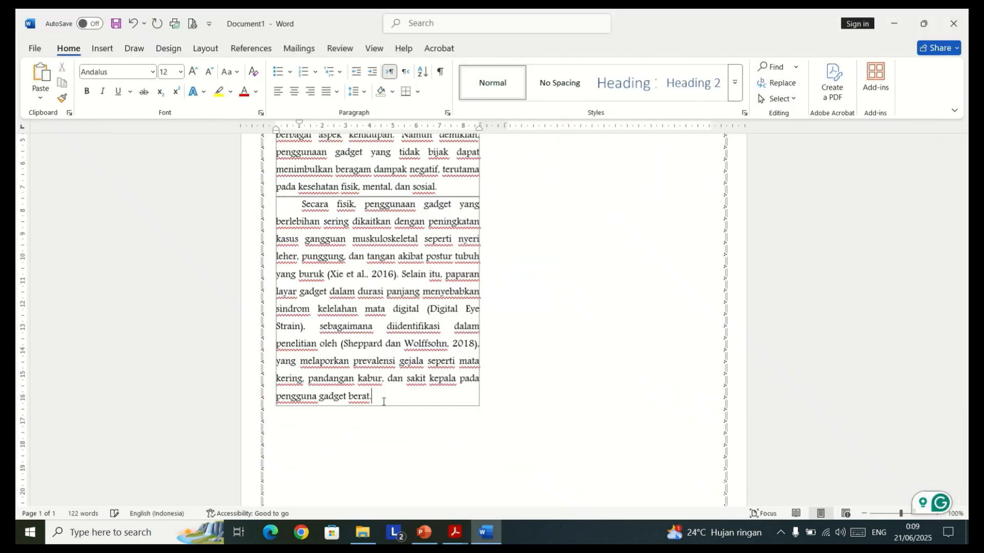
key("Tab")
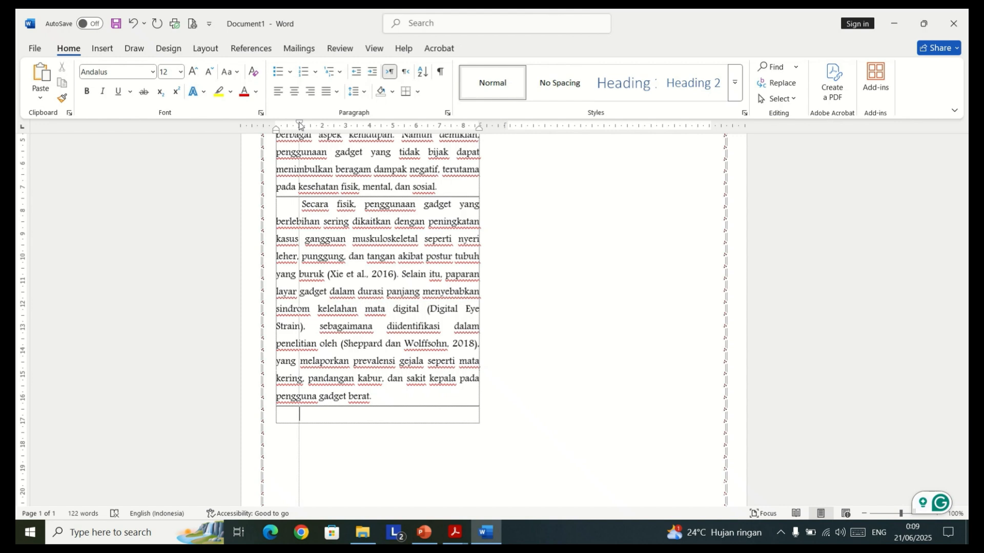
mouse_move(299, 125)
left_mouse_down()
mouse_move(287, 127)
mouse_move(300, 128)
left_mouse_up()
key("BackSpace")
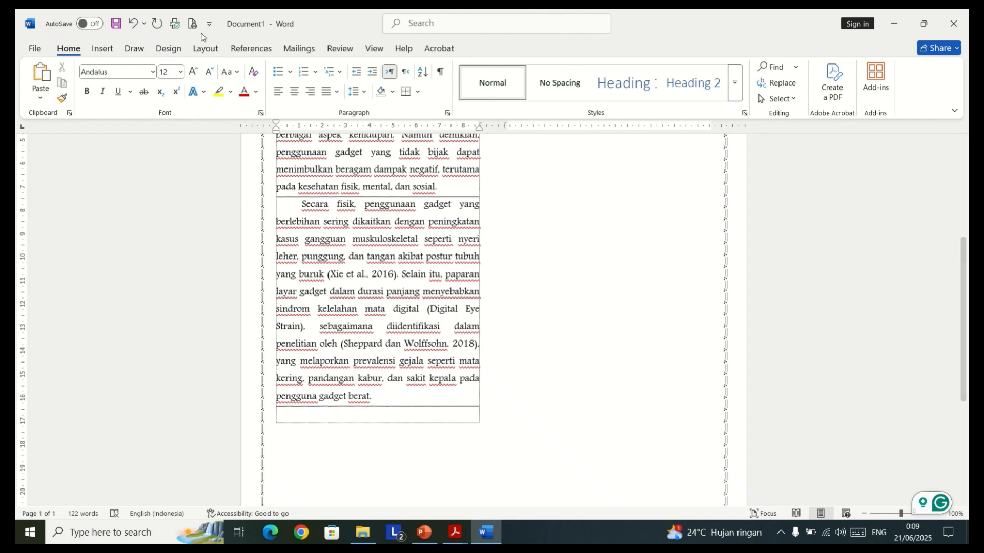
Insert the picture "WhatsApp Image 2025-06-20 at 12.51.54 PM" from the Downloads folder below the second paragraph.
left_click(103, 48)
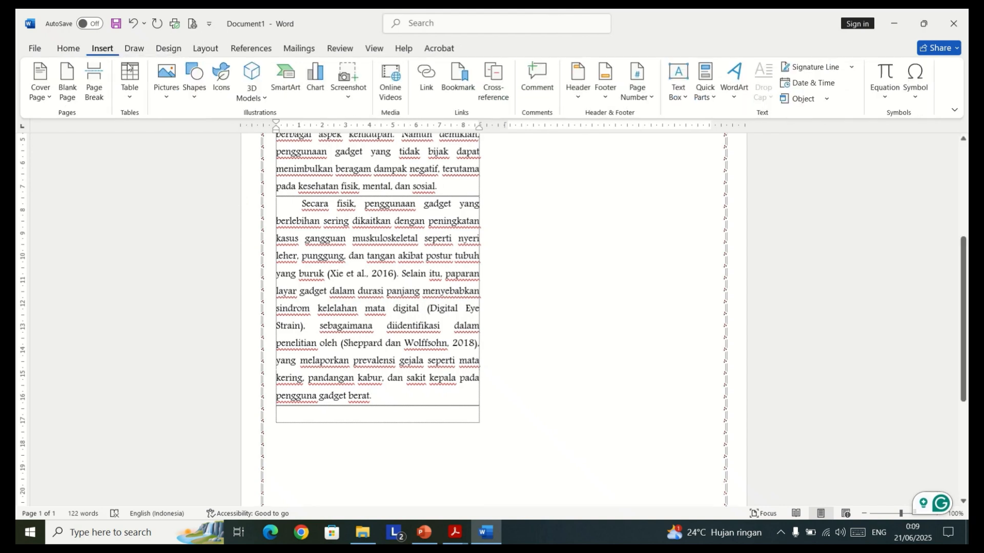
left_click(169, 97)
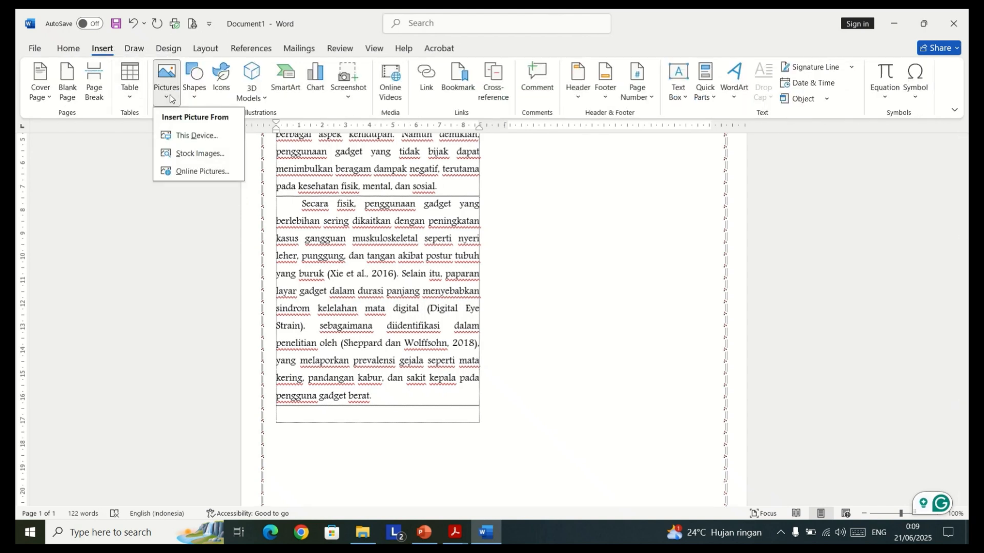
left_click(187, 135)
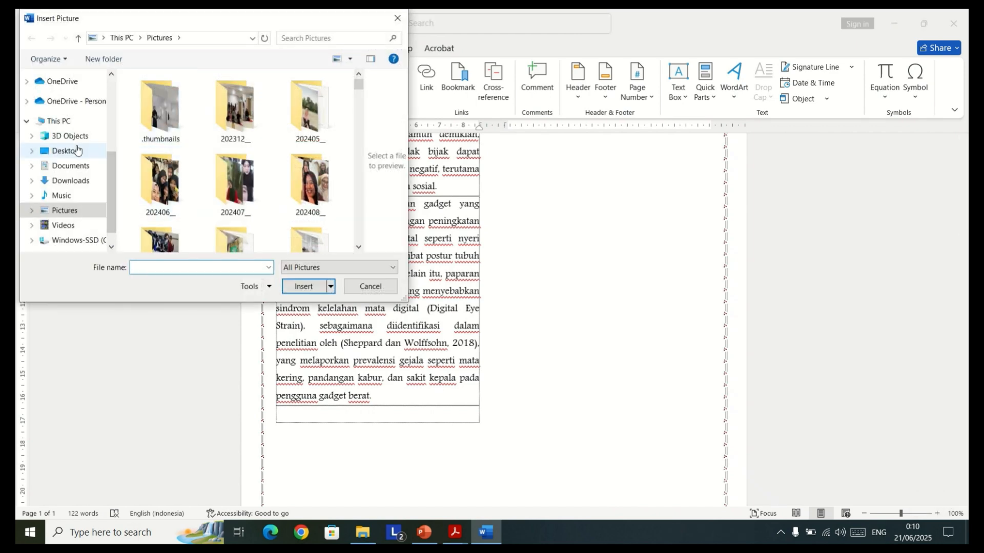
left_click(66, 182)
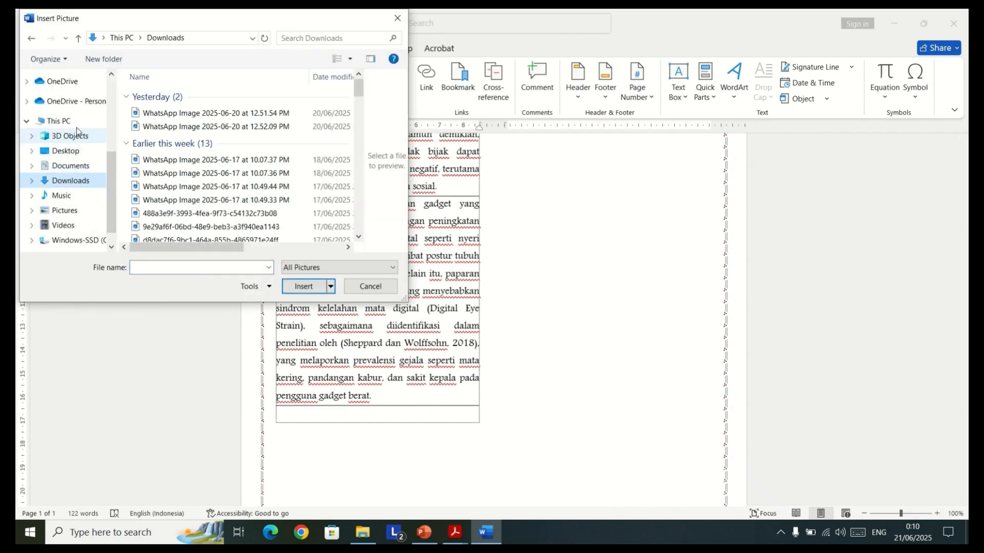
left_click(158, 114)
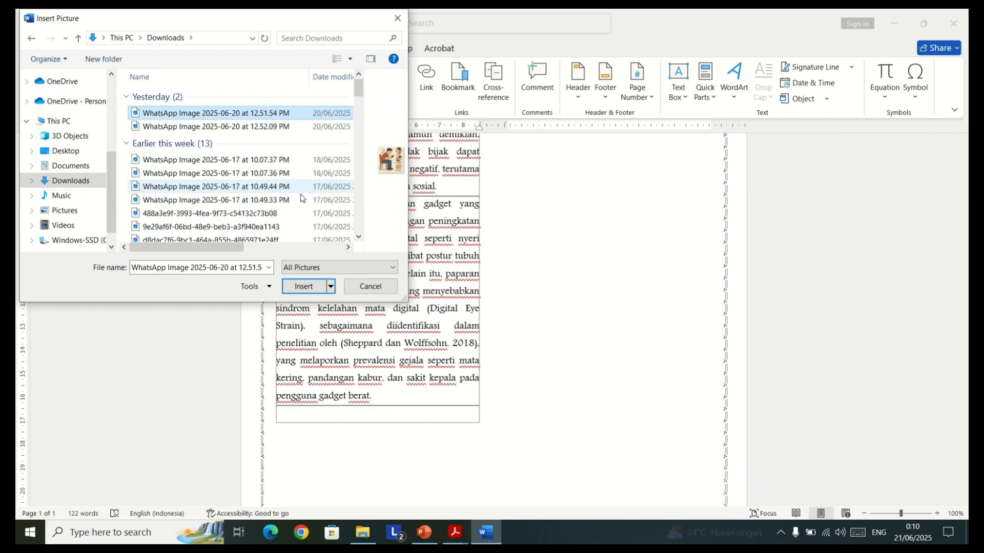
left_click(304, 287)
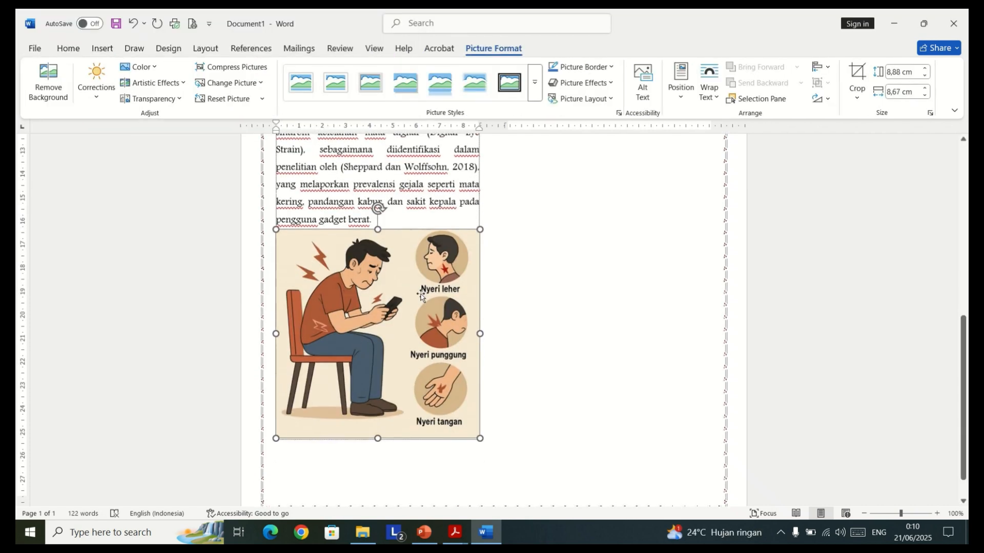
Add an empty line between the second paragraph and the inserted illustration.
left_click(405, 223)
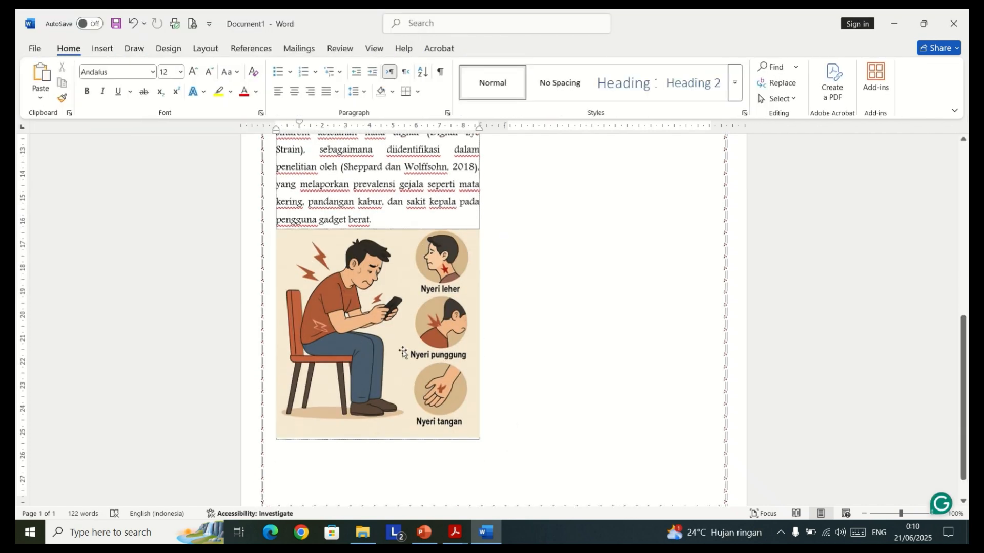
key("Return")
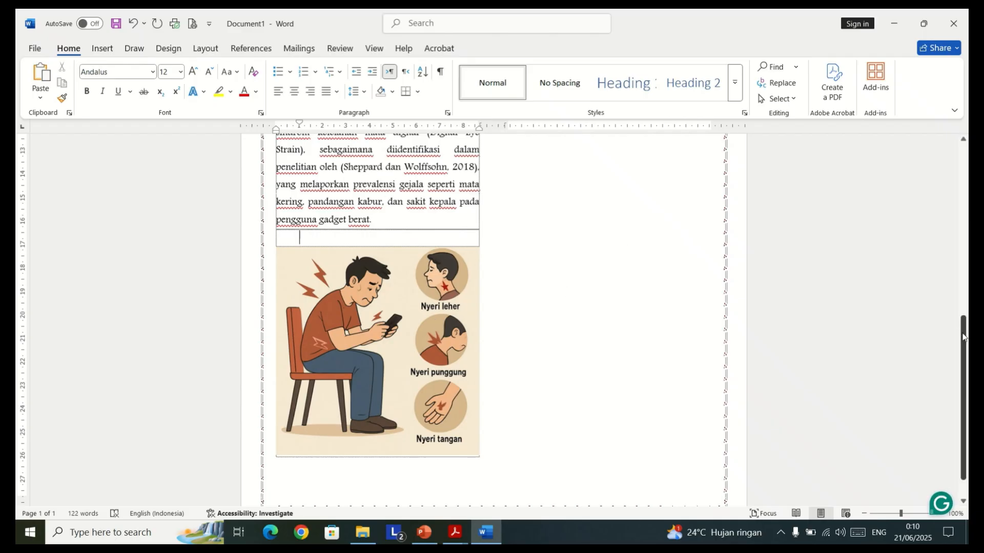
scroll(615, 317, "down", 1)
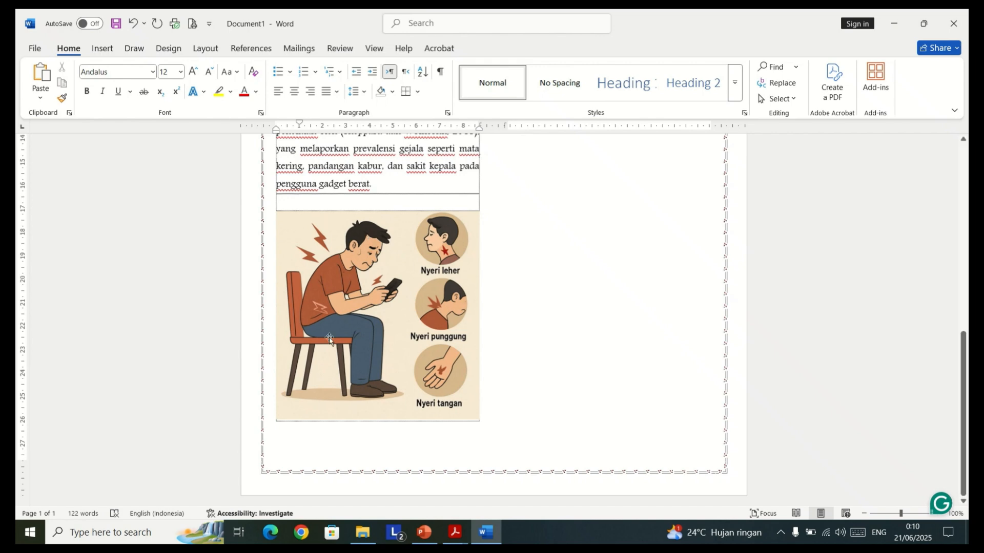
Switch to Latihan Word.pdf in Acrobat and copy the first illustration's caption, from "(Gambar Ilustrasi 1" to "yang buruk)".
mouse_move(451, 539)
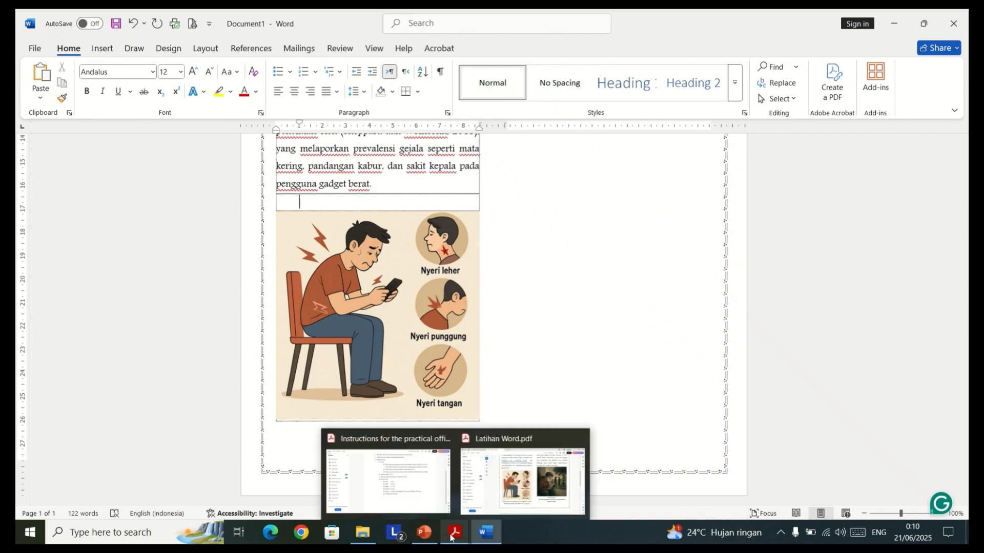
left_click(491, 495)
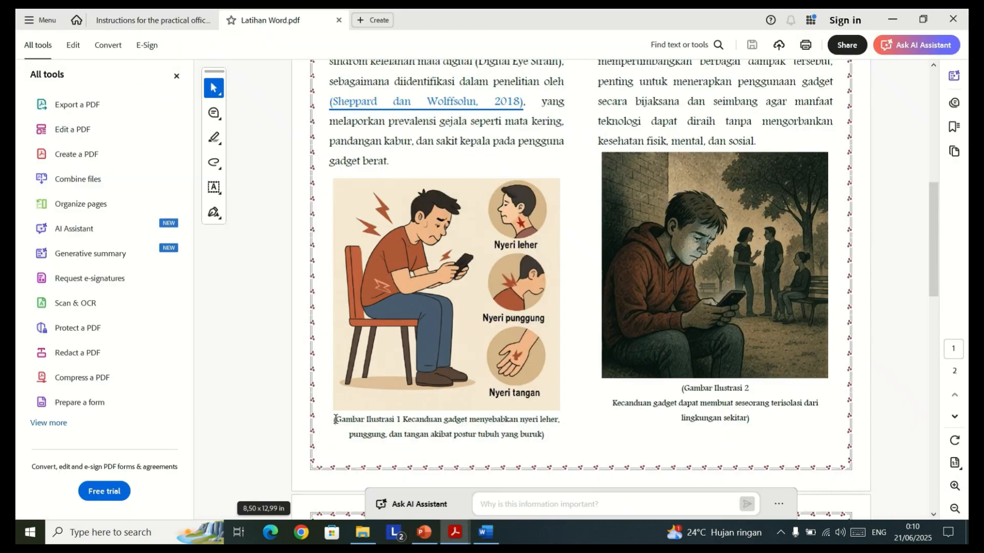
left_click_drag(335, 419, 550, 436)
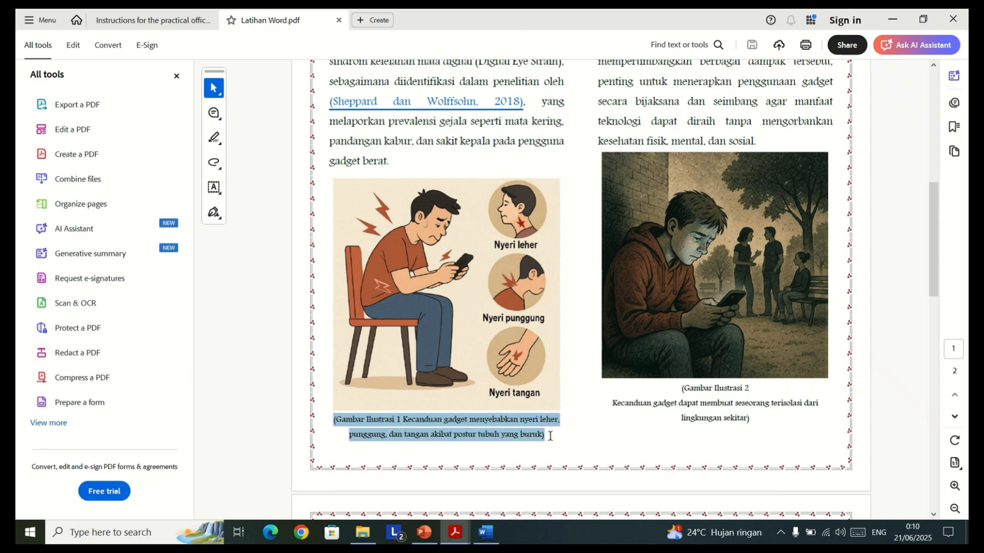
left_click(479, 399)
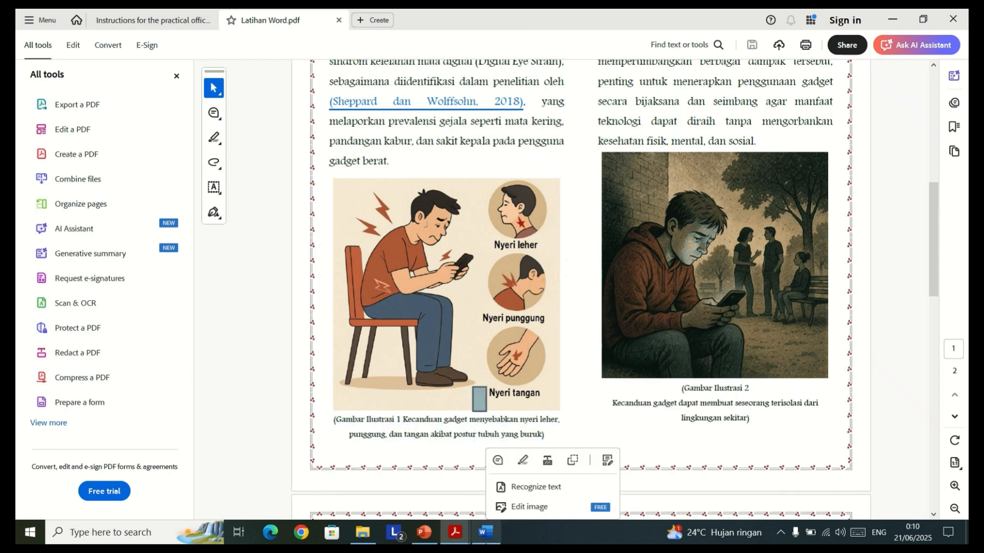
Return to Word and paste the copied caption on a new line below the illustration.
left_click(485, 532)
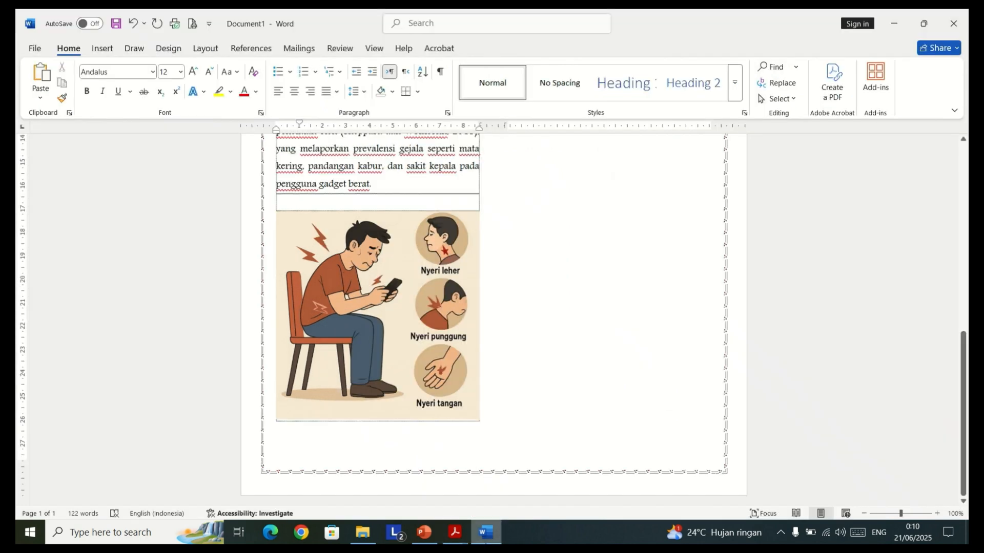
left_click(485, 411)
key("Return")
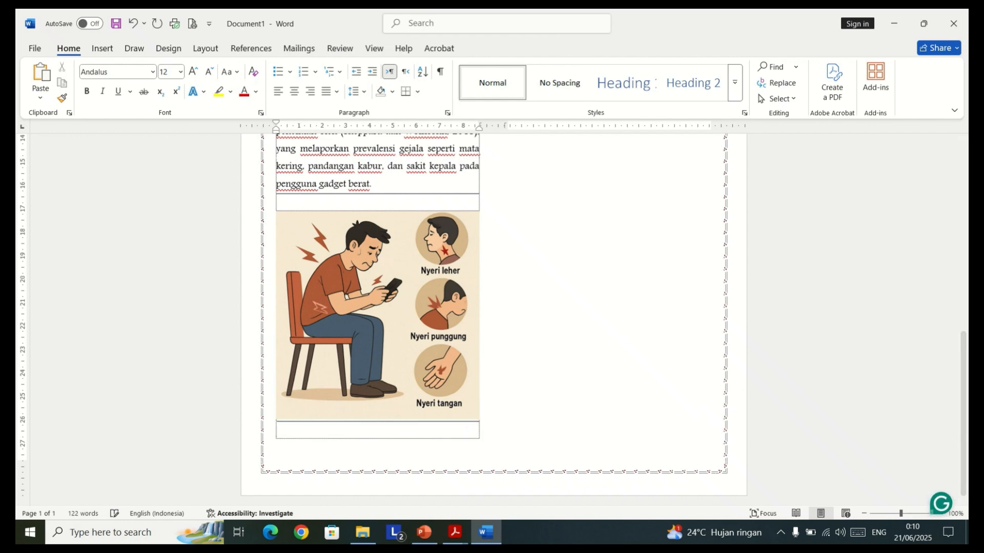
key("ctrl+v")
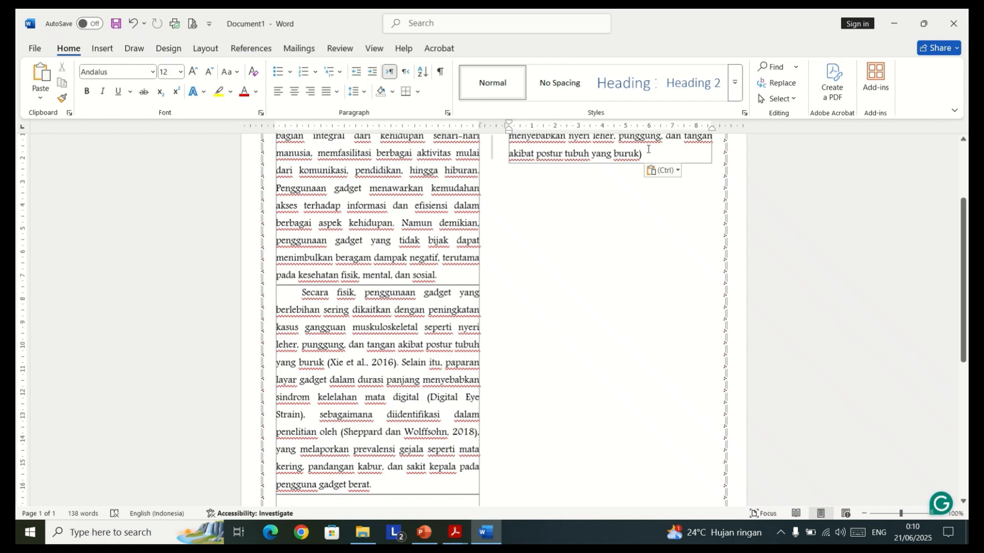
Set the font size of the whole first illustration caption to 9.
left_click_drag(642, 154, 506, 178)
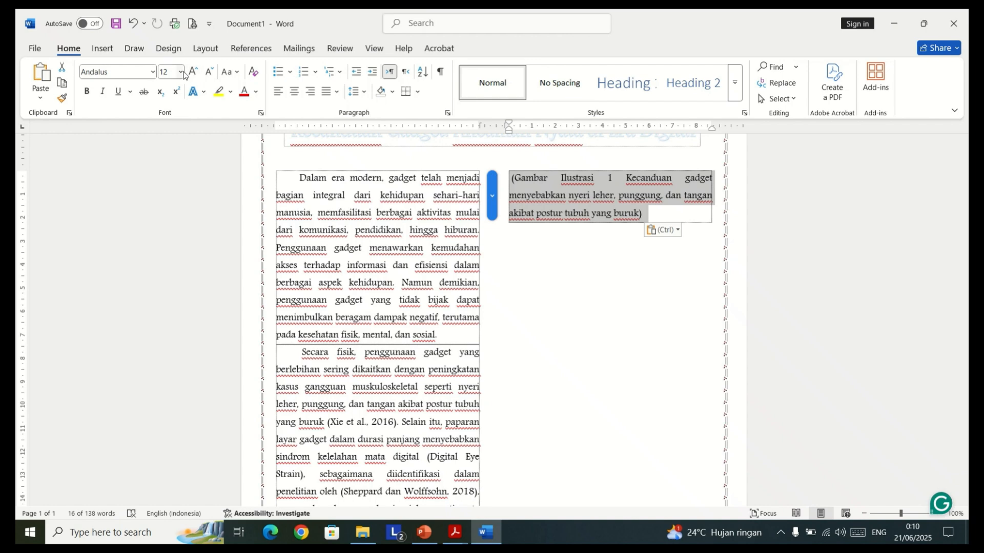
left_click(181, 72)
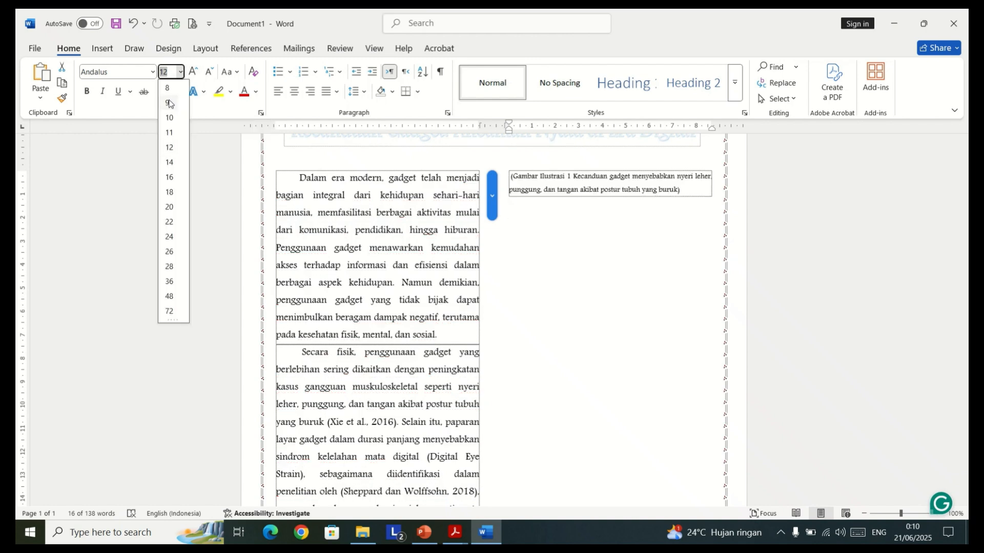
left_click(169, 102)
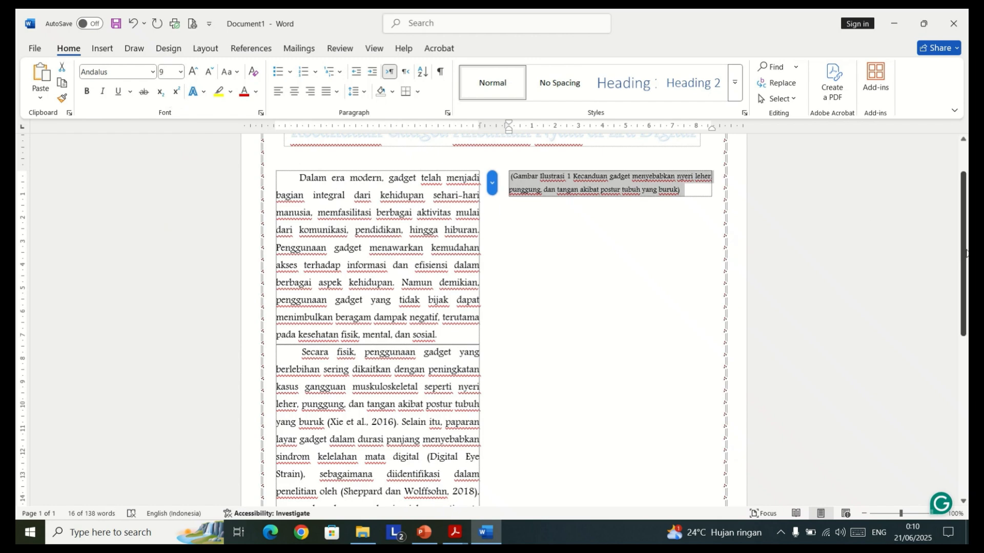
Shrink the illustration slightly in proportion so its caption fits in the first column, and center the picture.
left_click_drag(956, 257, 955, 344)
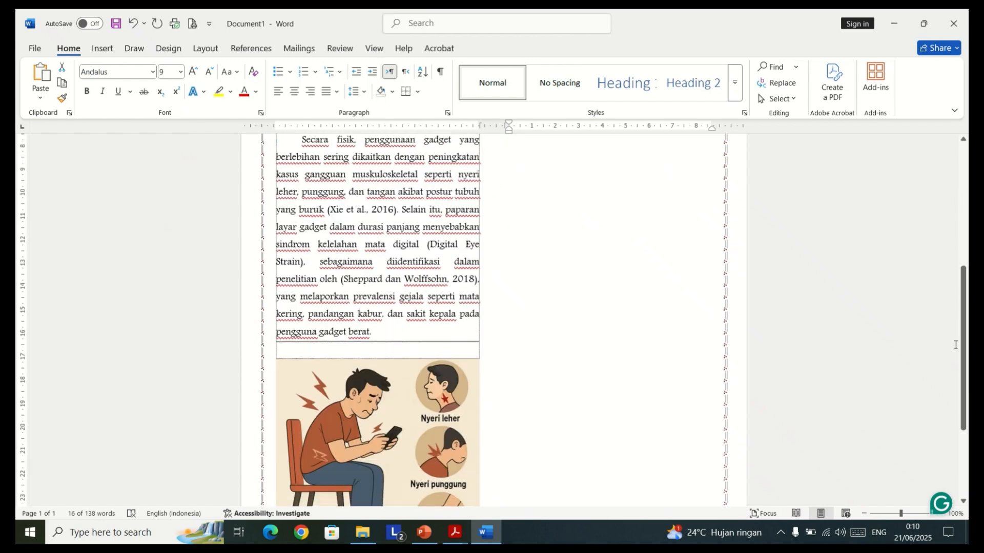
left_click(443, 380)
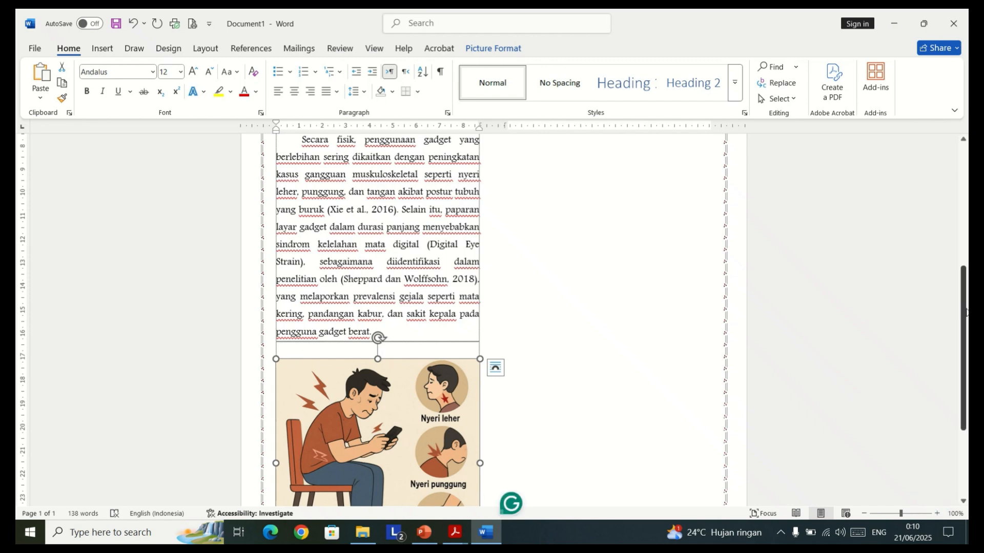
left_click_drag(963, 315, 962, 378)
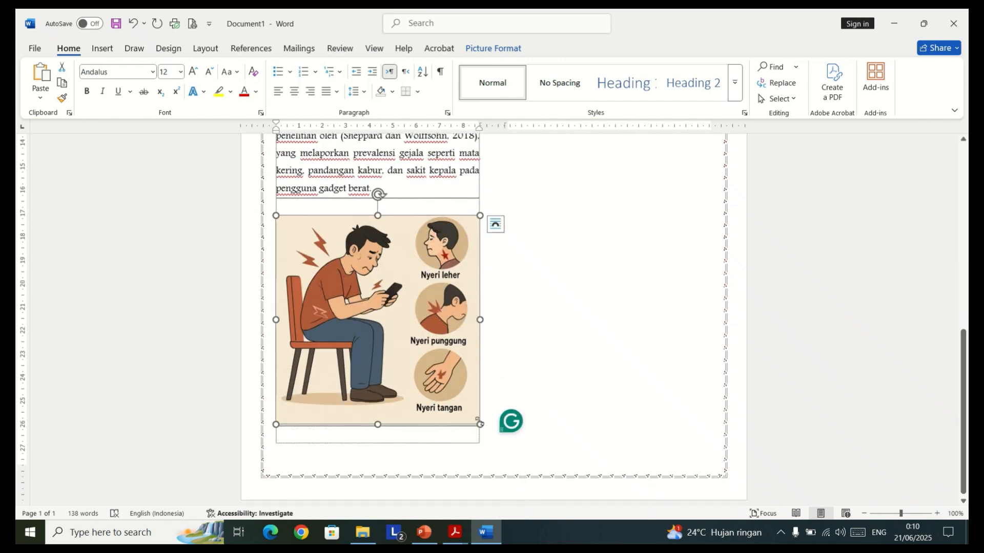
left_click_drag(480, 424, 468, 409)
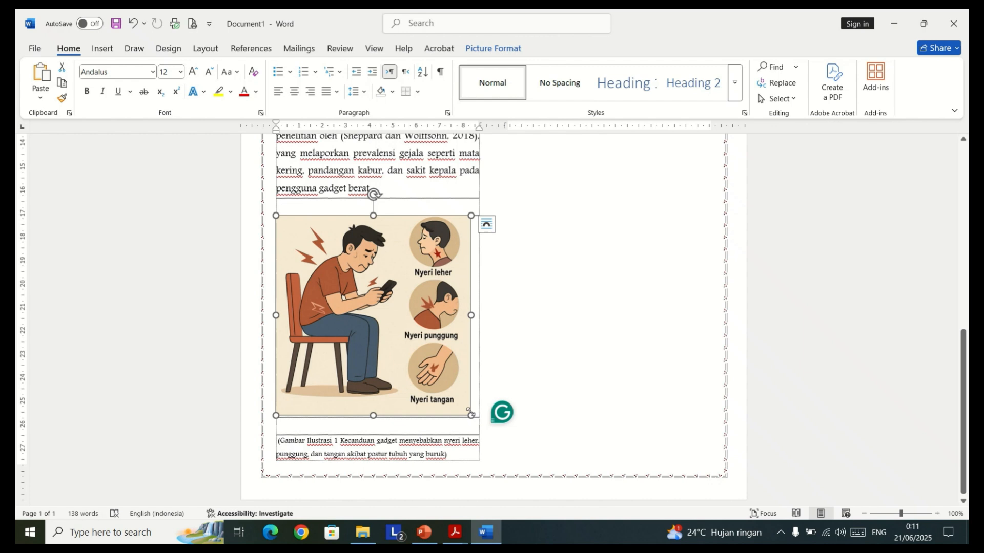
key("ctrl+e")
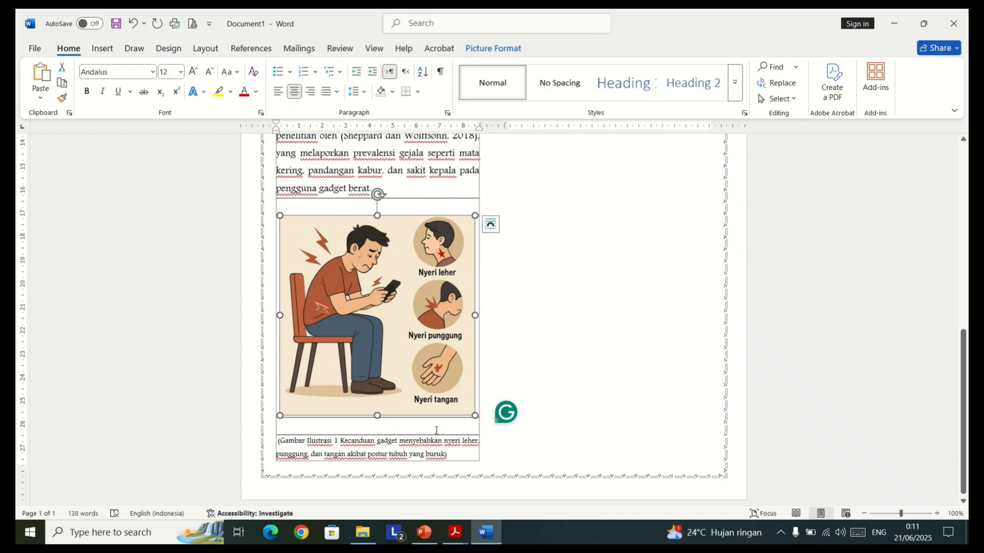
Delete the empty line between the illustration and its caption, and center the caption.
left_click(436, 431)
key("BackSpace")
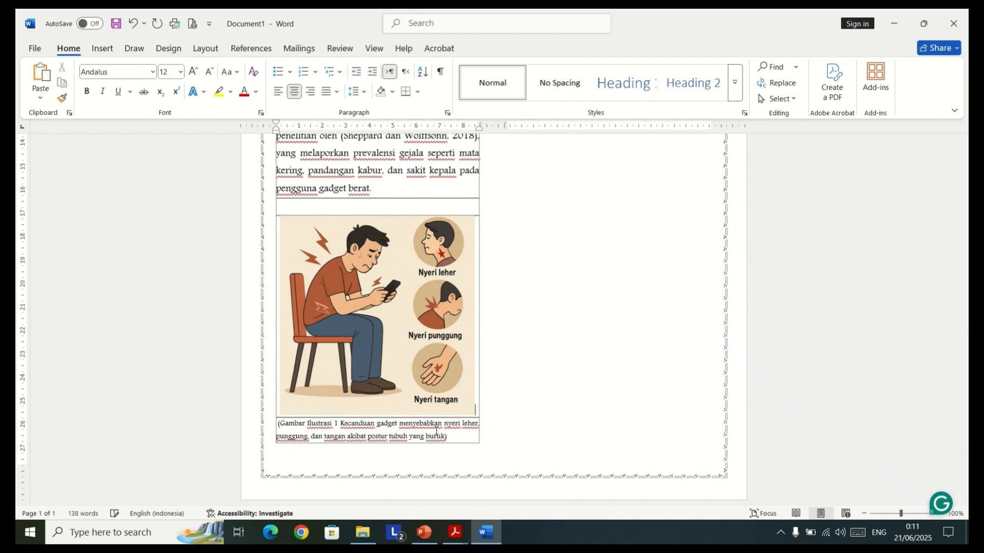
left_click(295, 423)
key("ctrl+e")
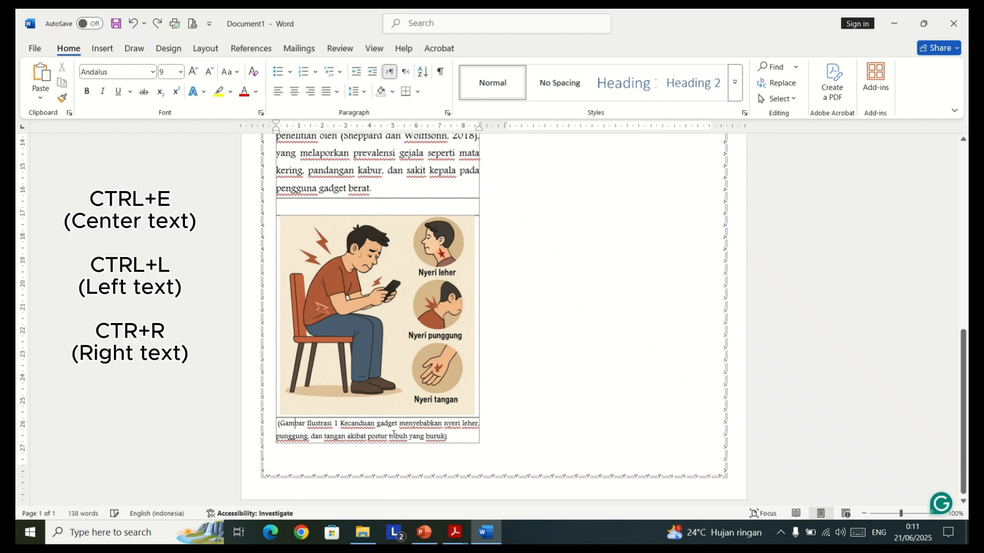
left_click(282, 95)
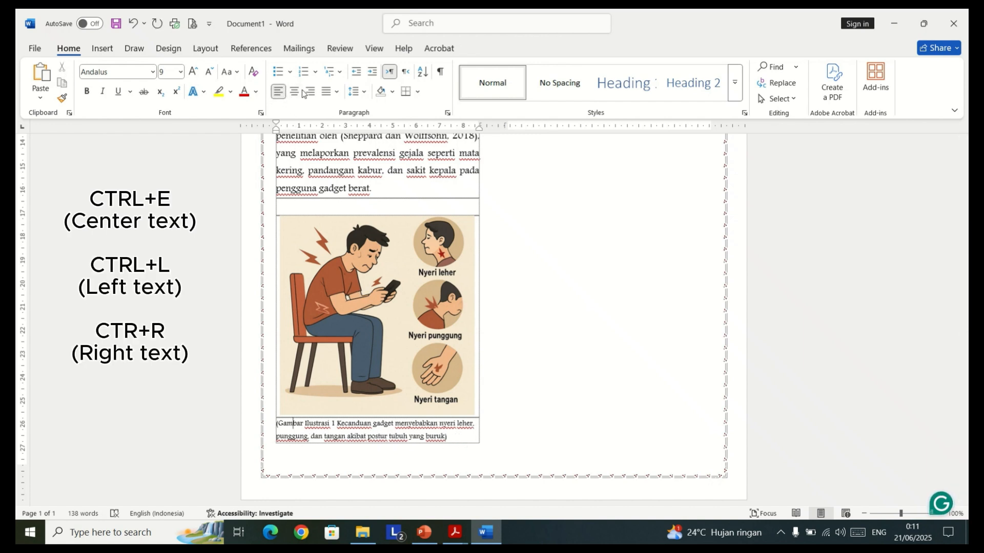
left_click(295, 93)
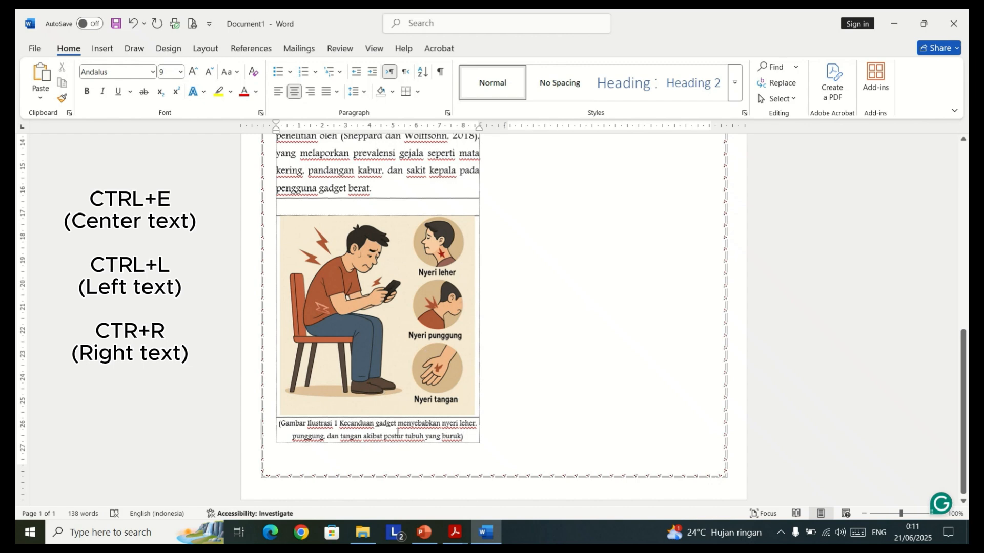
Add empty lines after the caption to continue at the start of the second column, and left-align the new line.
key("Tab")
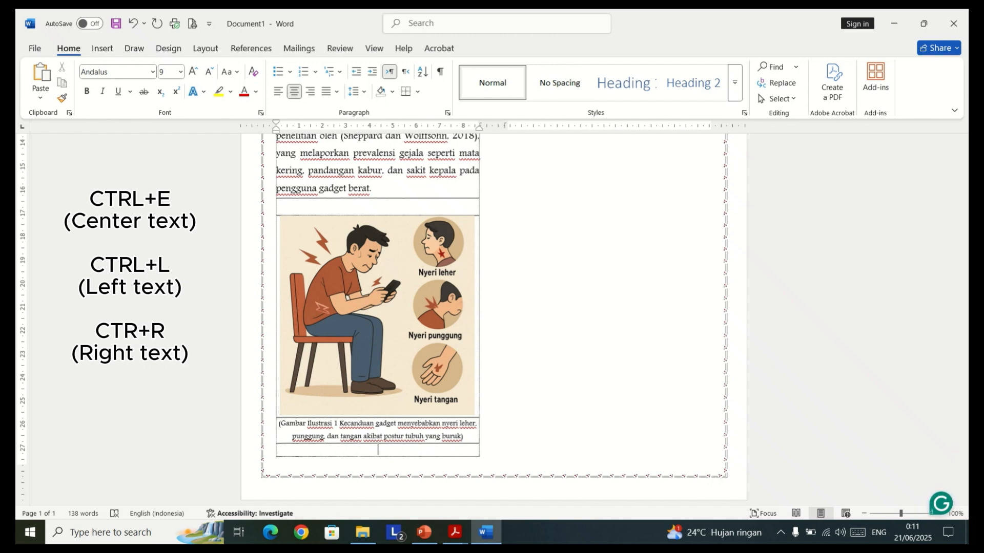
key("Tab")
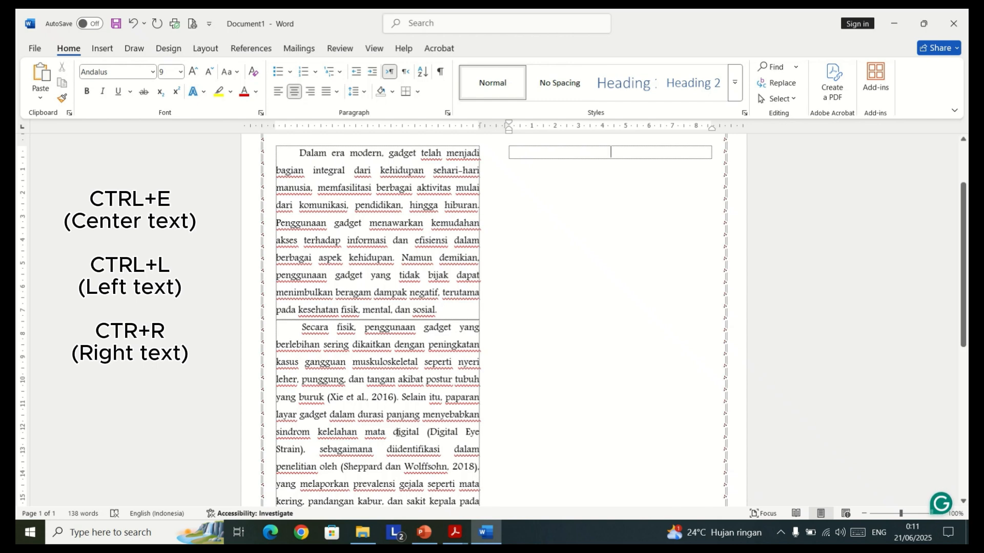
key("ctrl+l")
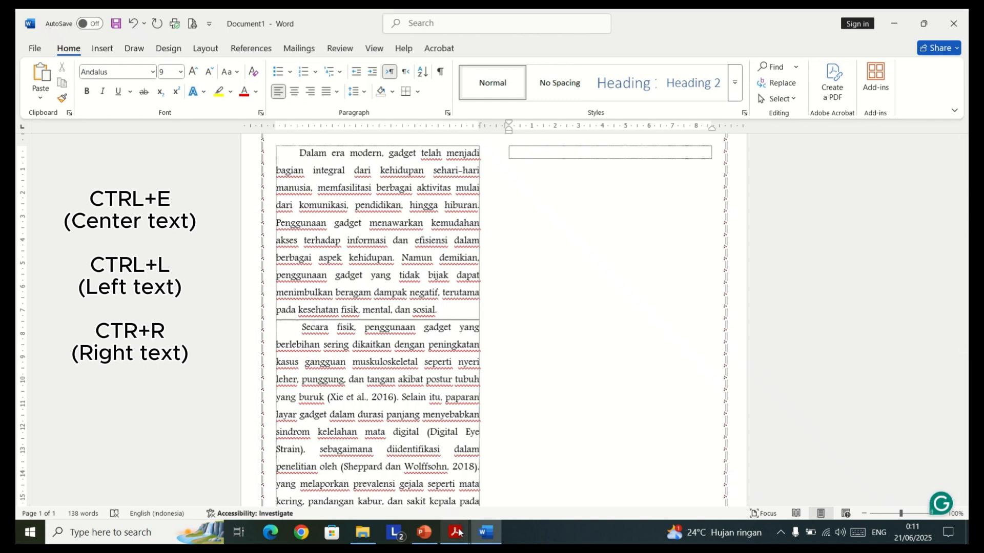
Copy the paragraph beginning "Dari sisi kesehatan mental" from Latihan Word.pdf in Acrobat and paste it into the second column in Word.
mouse_move(455, 533)
left_click(489, 462)
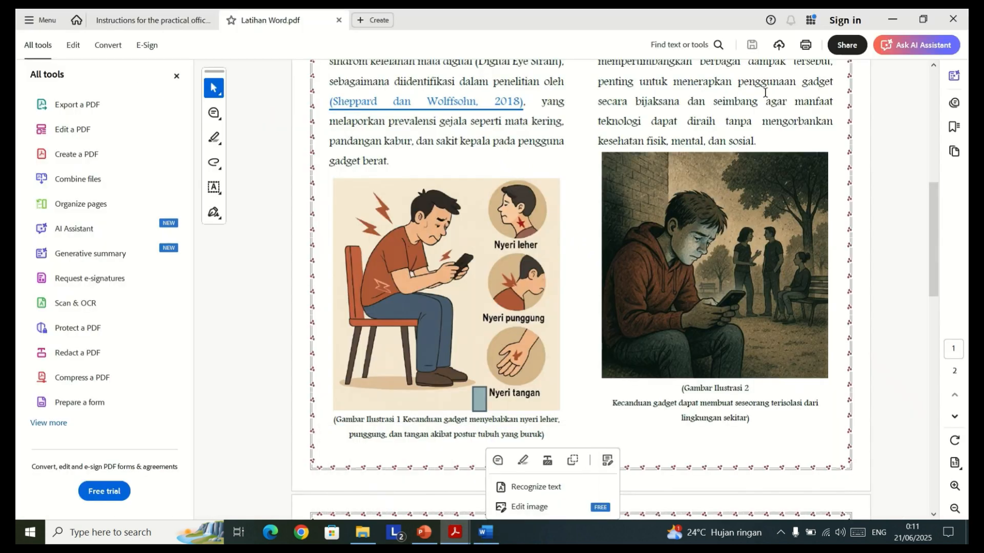
left_click_drag(933, 236, 937, 112)
key("alt+Tab")
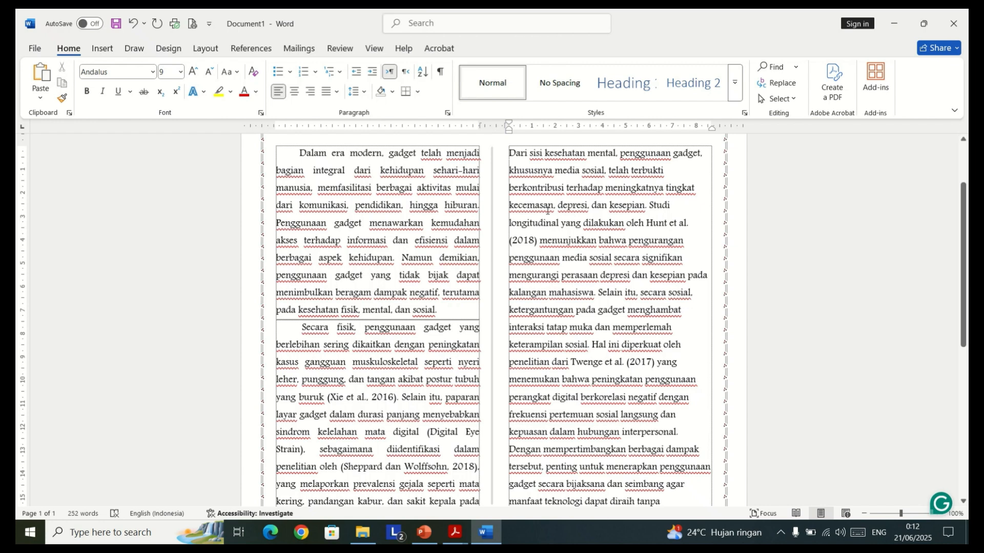
Justify the paragraph beginning "Dari sisi kesehatan mental" and set its first-line indent to about 1 cm.
key("ctrl+j")
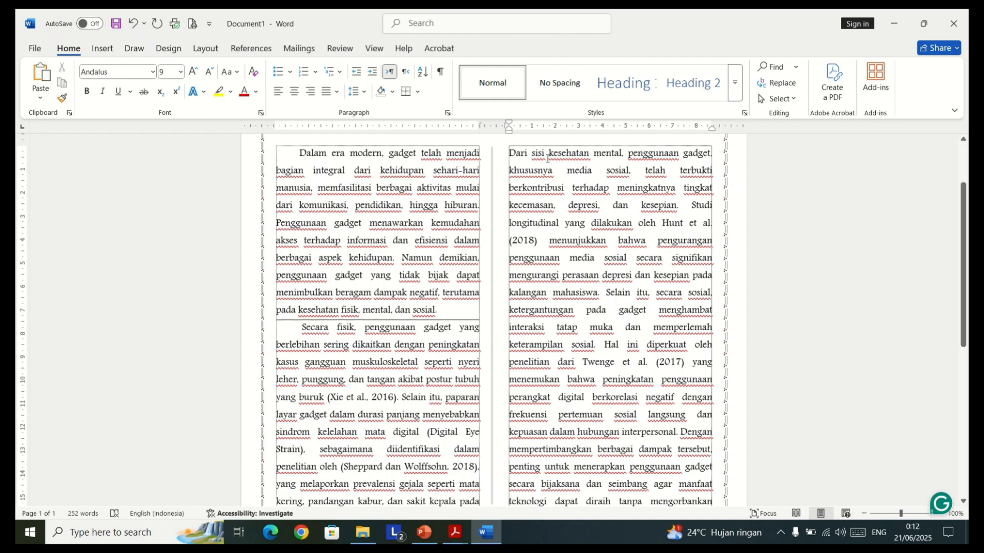
key("Tab")
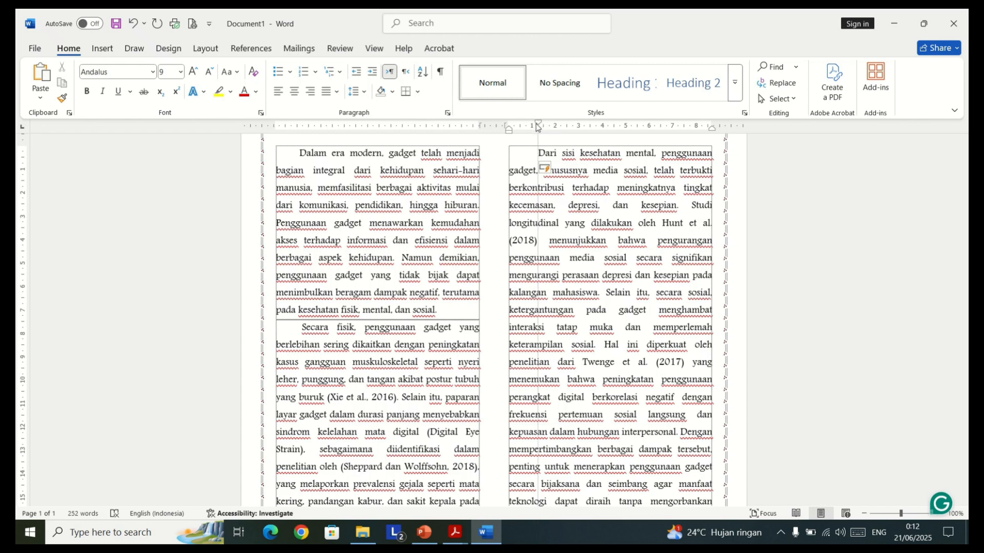
left_click_drag(540, 124, 533, 125)
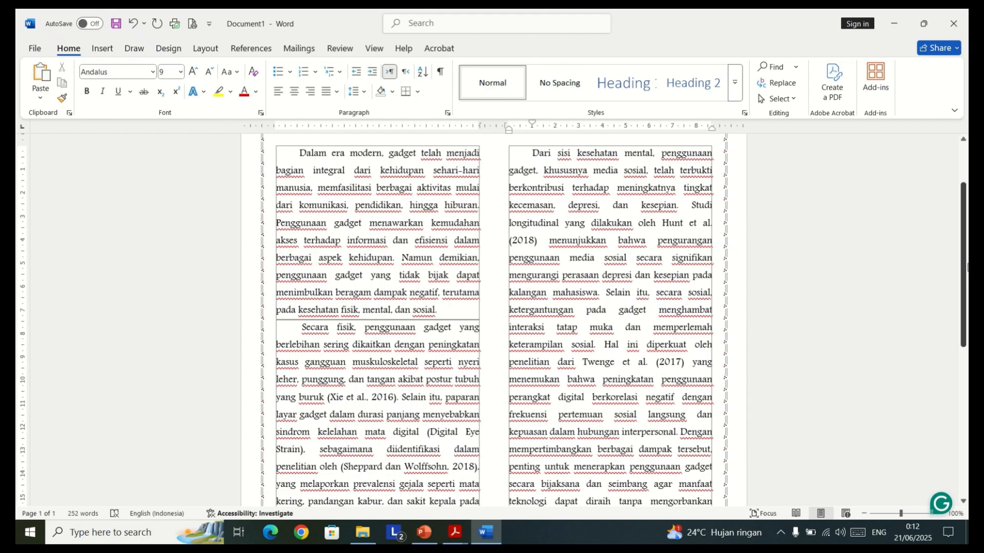
Add an unindented line after the second column's paragraph and insert the picture "WhatsApp Image 2025-06-20 at 12.52.09 PM" from Downloads there.
left_click_drag(964, 269, 965, 347)
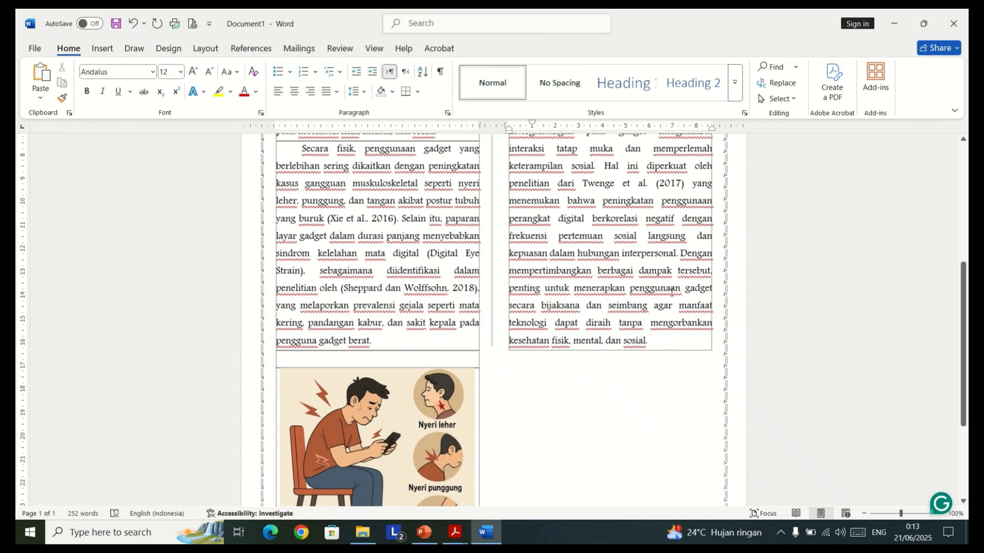
mouse_move(502, 521)
key("Return")
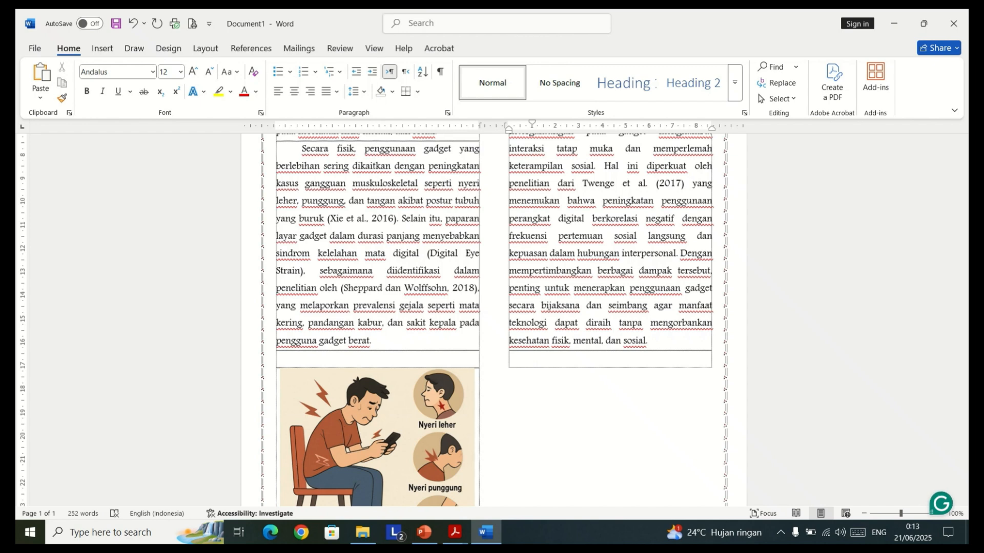
key("BackSpace")
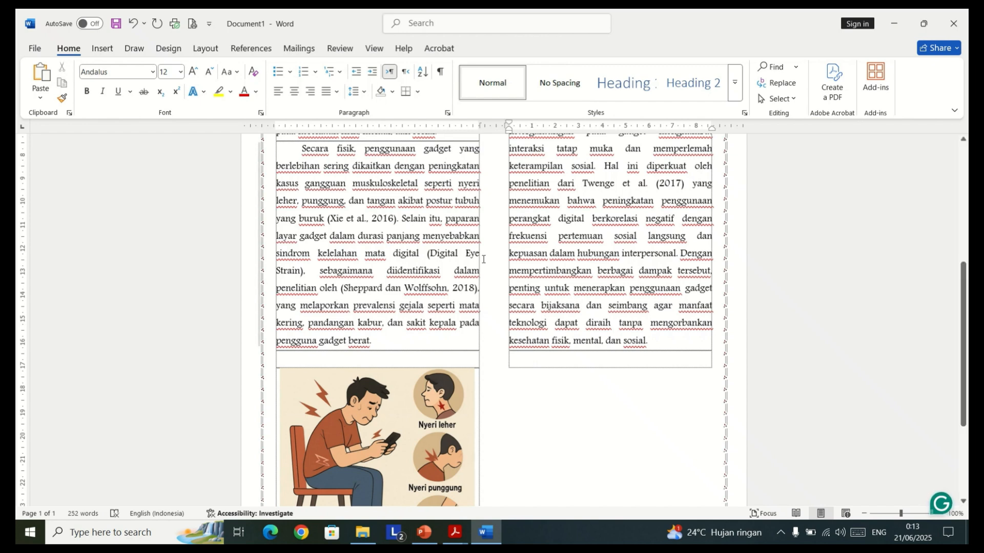
left_click(102, 48)
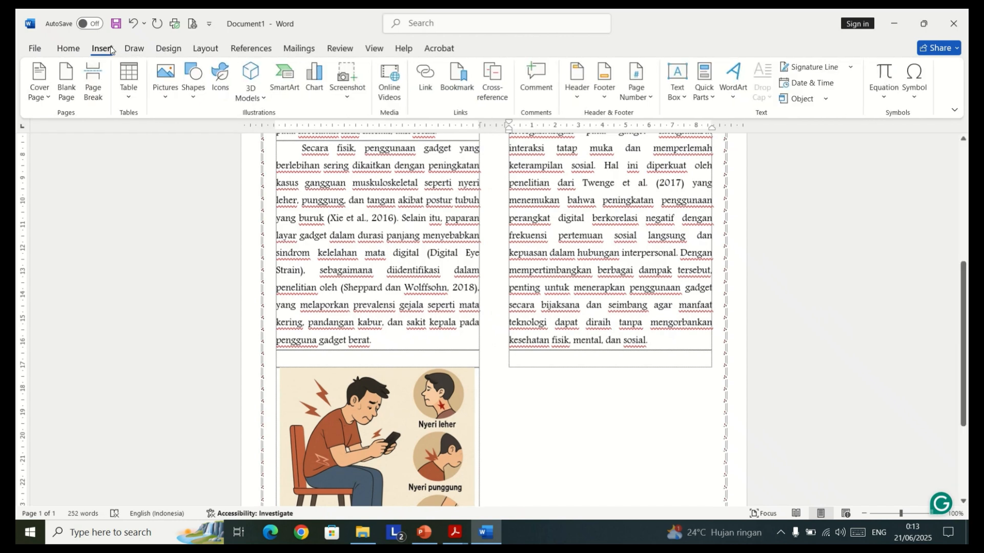
left_click(166, 100)
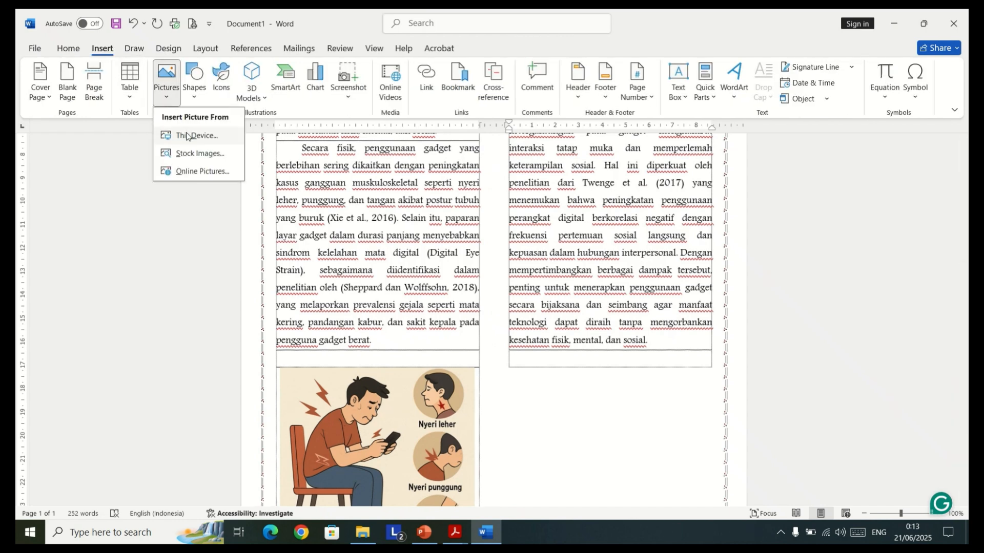
left_click(188, 136)
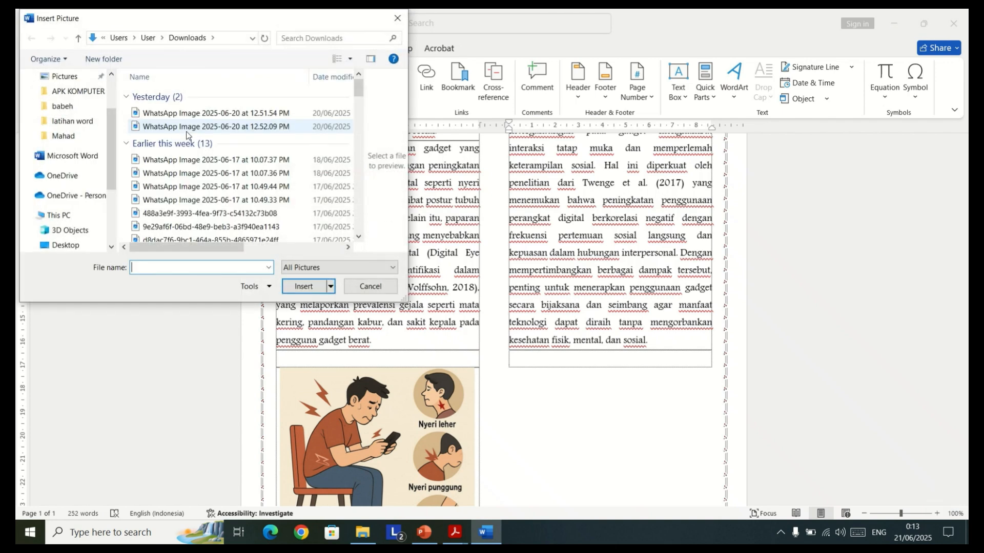
left_click(183, 128)
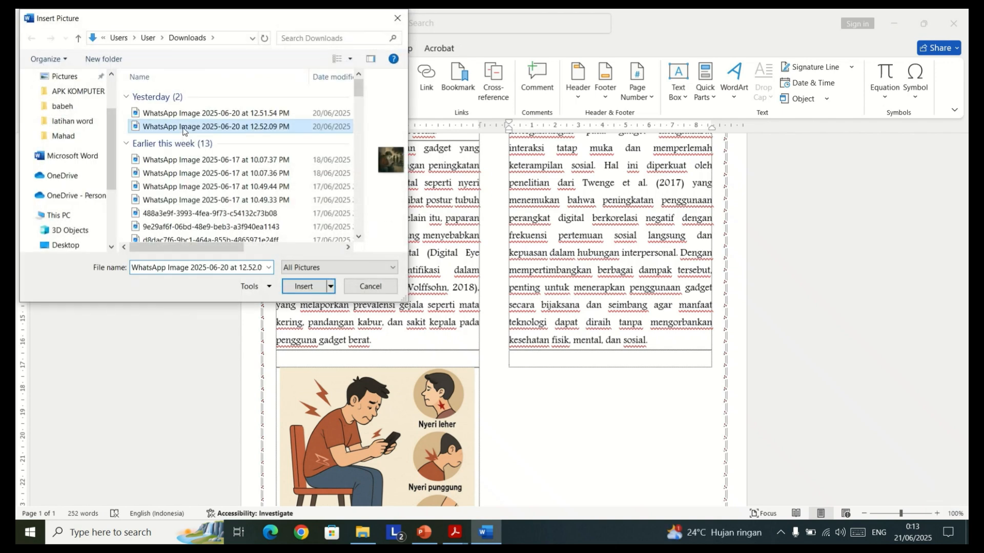
left_click(303, 286)
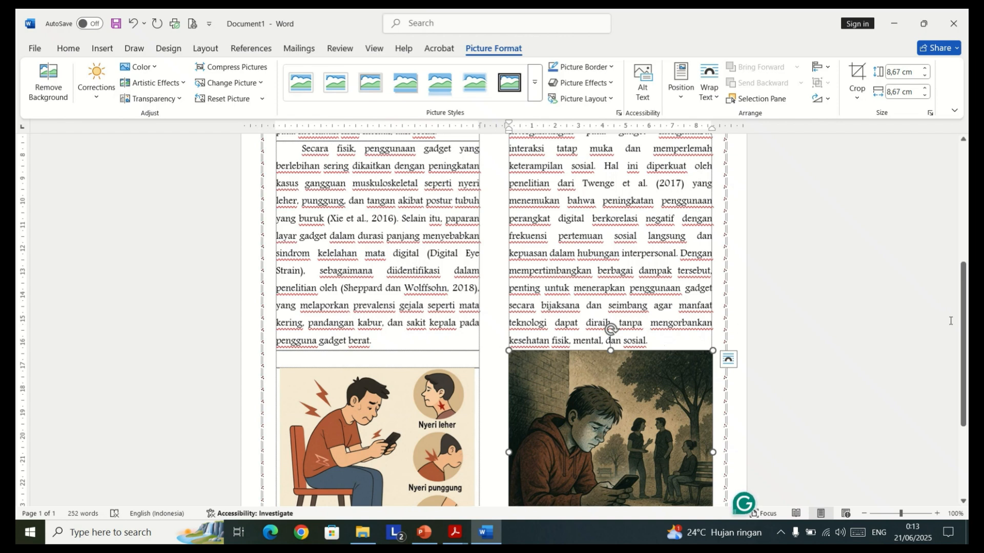
Add an empty line below the second illustration, and copy the "Gambar Ilustrasi 2" caption from Latihan Word.pdf in Acrobat.
left_click_drag(961, 334, 954, 394)
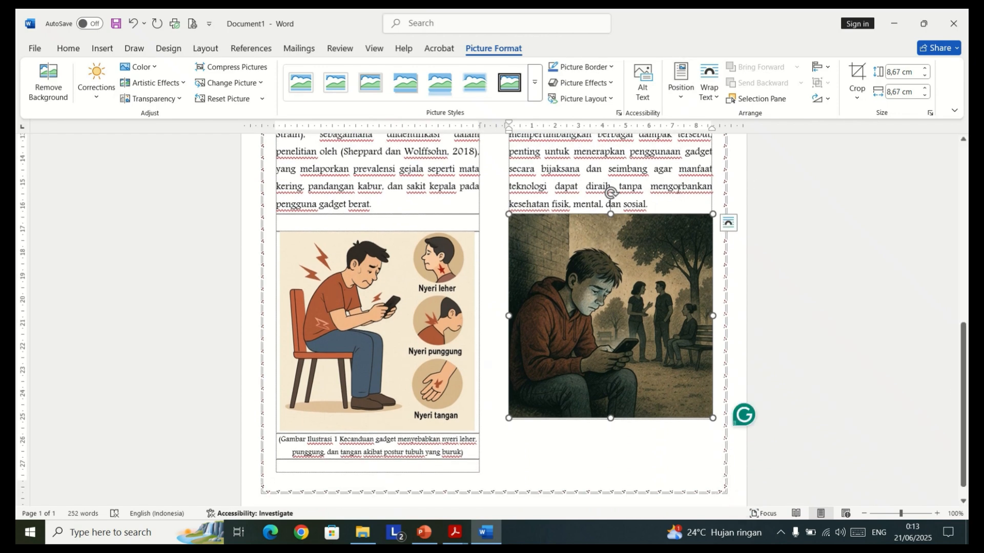
left_click(721, 400)
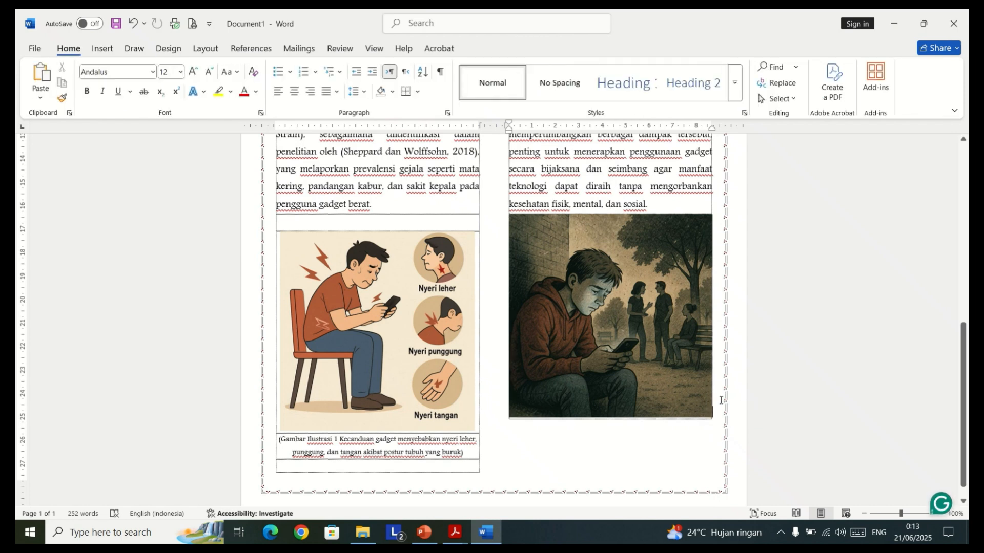
left_click(453, 537)
left_click(485, 478)
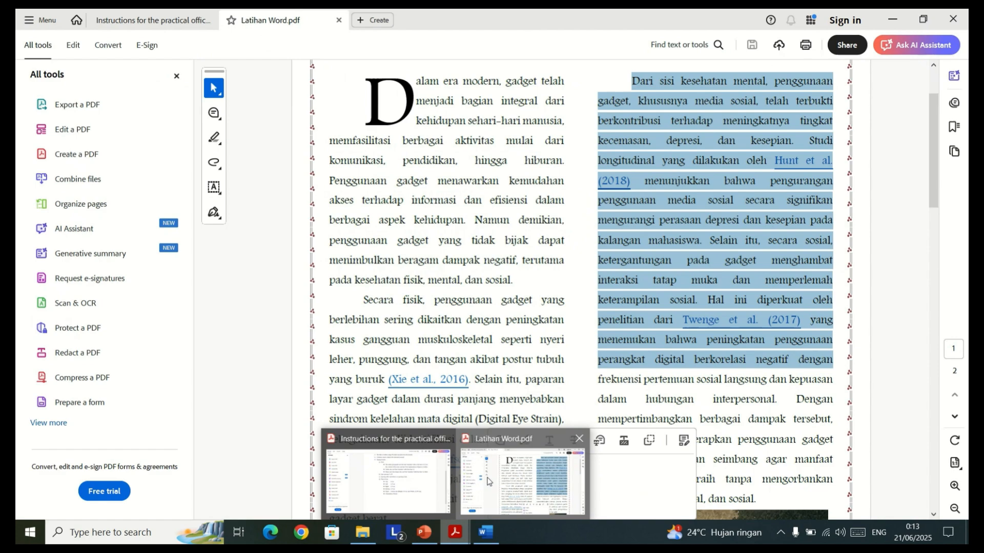
left_click(671, 400)
left_click_drag(929, 183, 930, 289)
left_click_drag(682, 324, 748, 351)
key("ctrl+c")
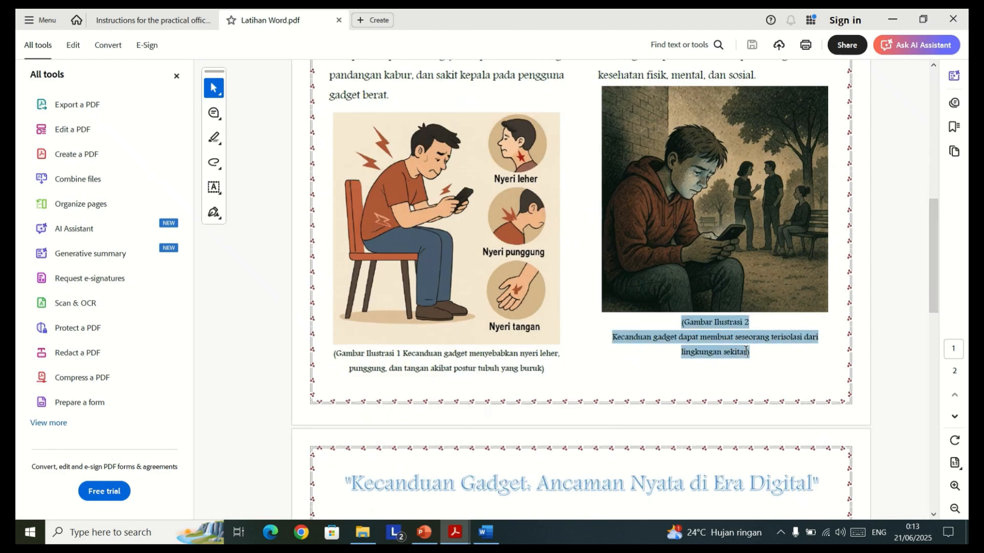
Paste the caption below the second illustration in Word and delete the empty line between picture and caption.
left_click(598, 303)
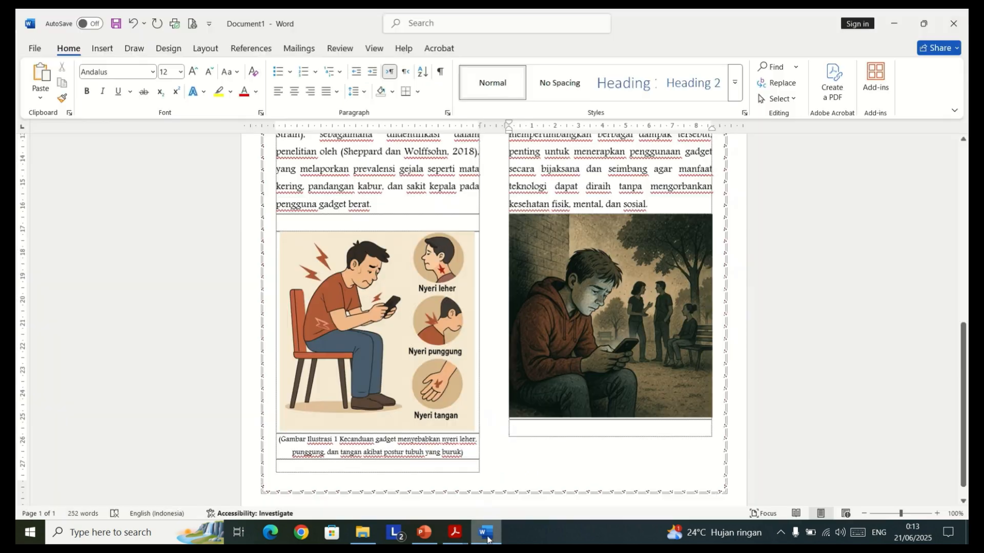
left_click(485, 532)
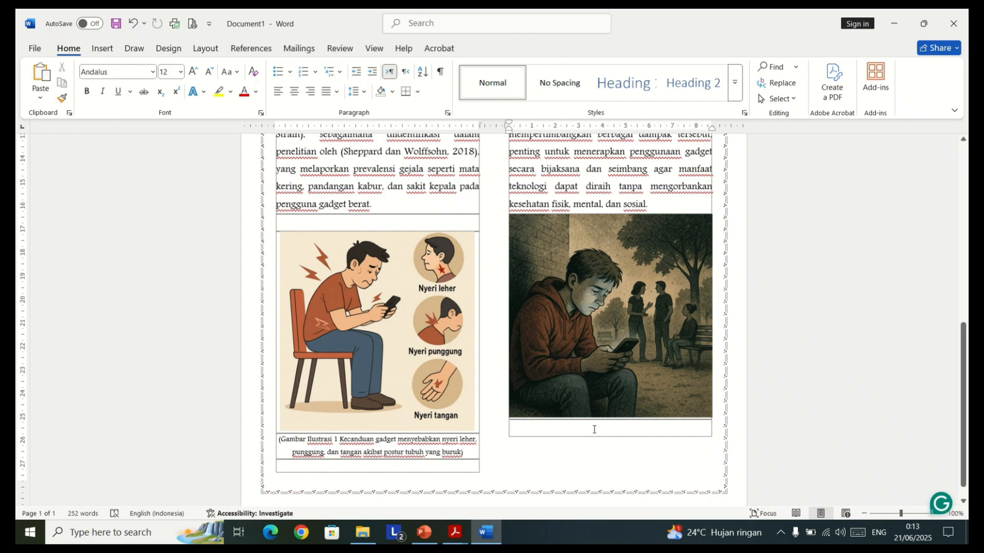
left_click(594, 429)
key("ctrl+v")
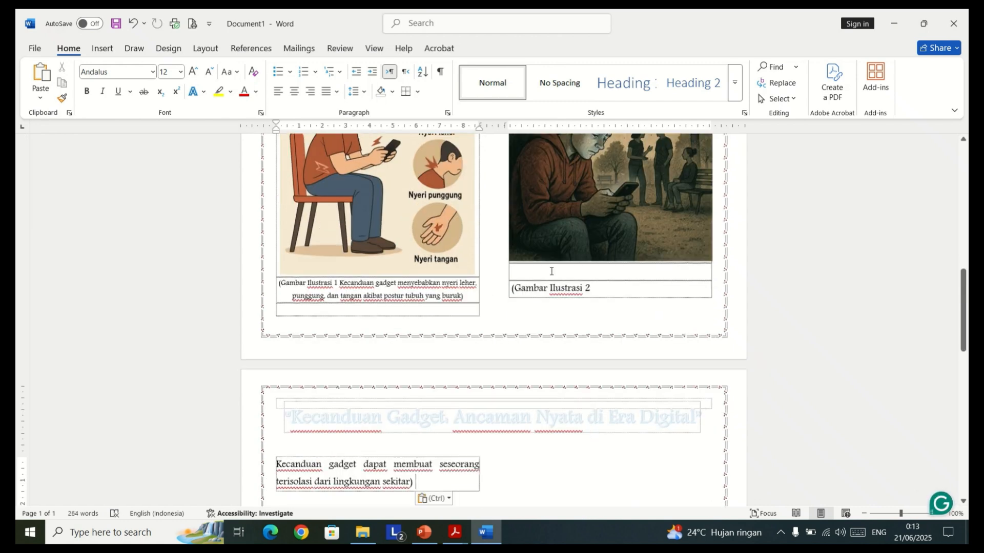
left_click(552, 271)
key("BackSpace")
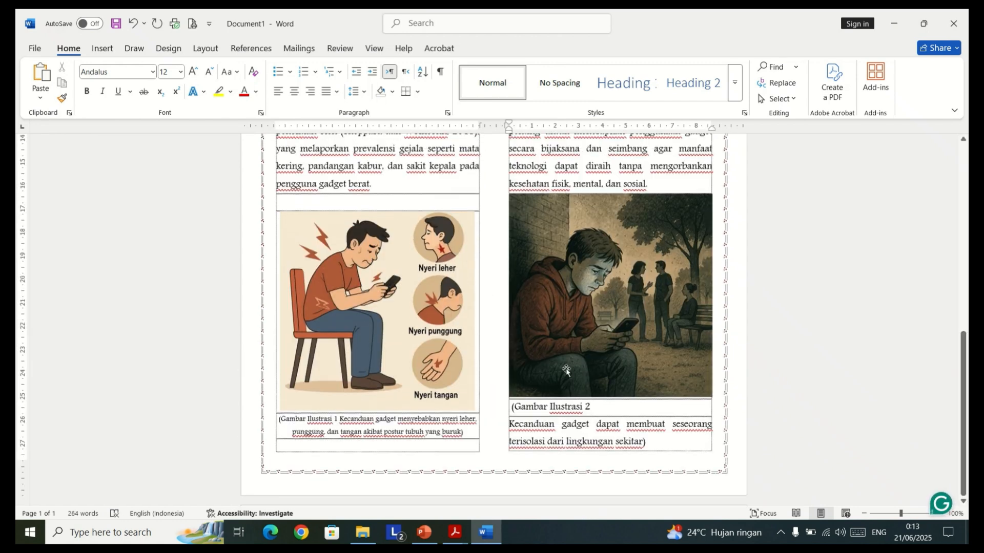
left_click_drag(528, 412, 646, 441)
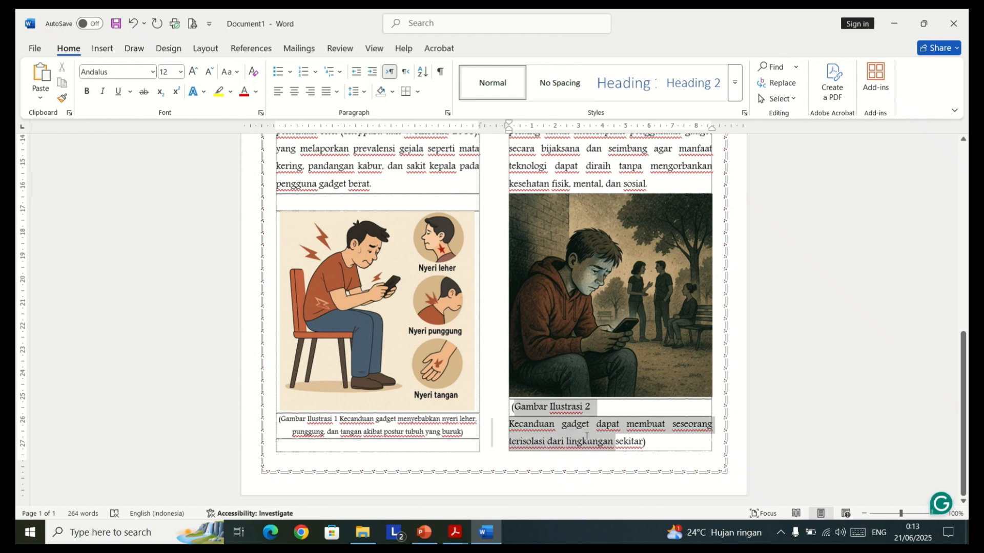
key("ctrl+e")
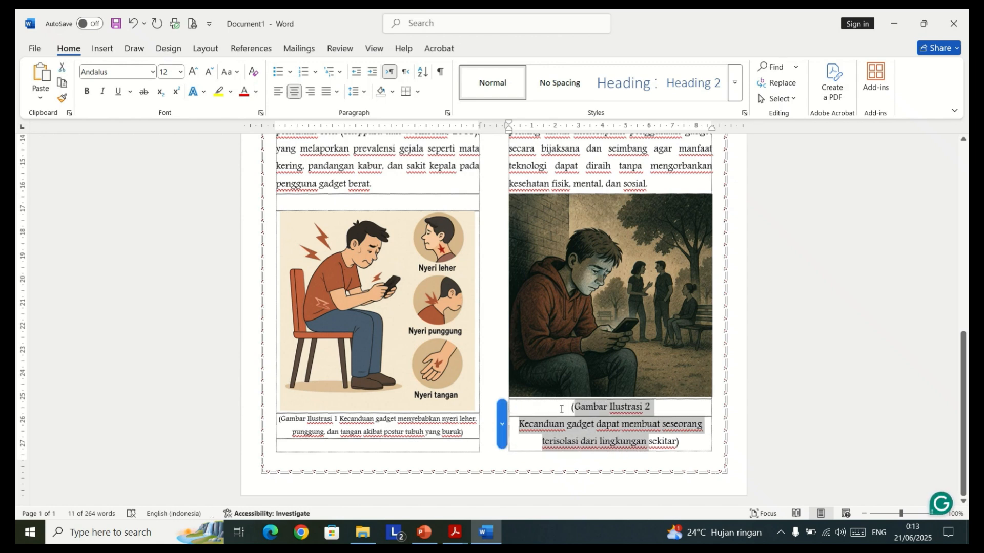
left_click(561, 410)
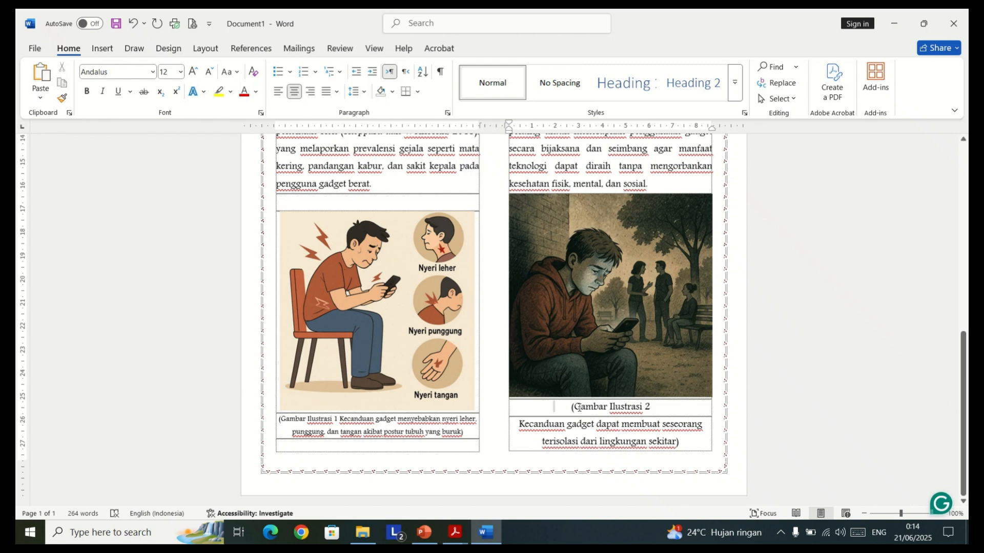
key("ctrl+z")
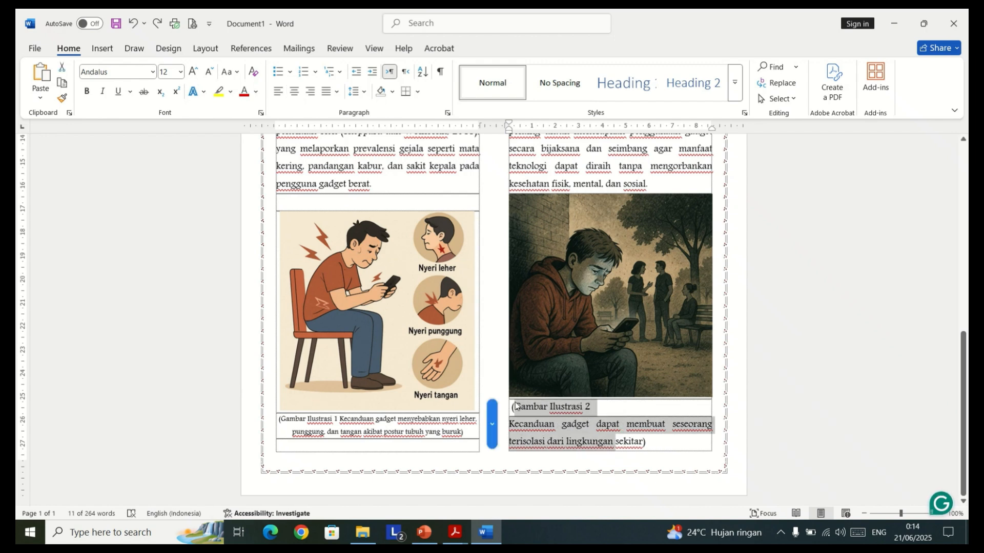
left_click(515, 406)
left_click_drag(512, 408, 652, 444)
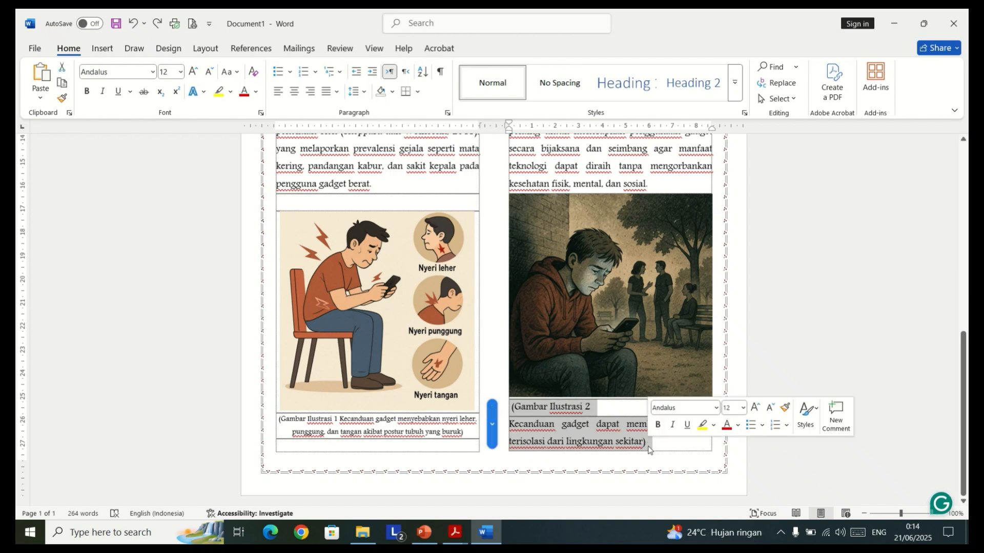
left_click(619, 444)
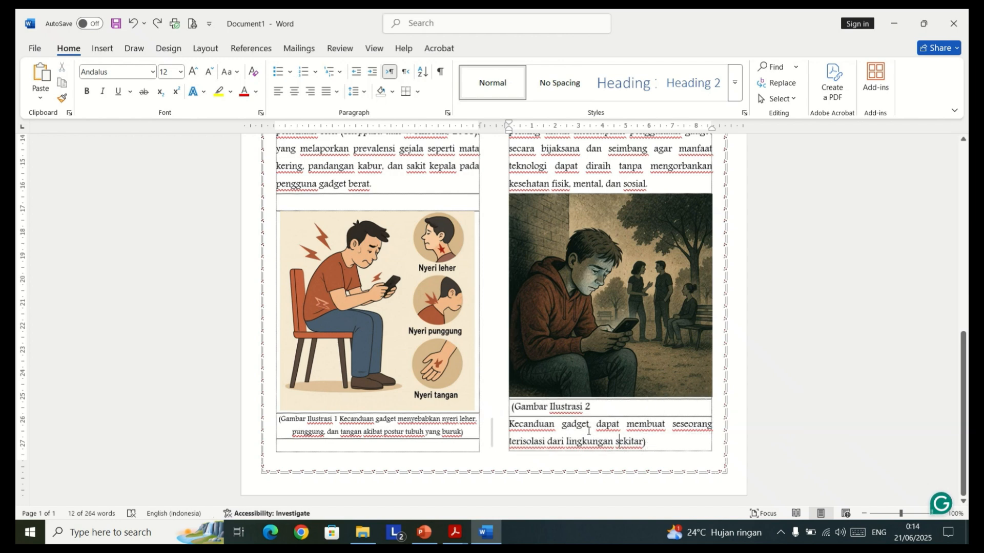
Center the caption line "(Gambar Ilustrasi 2" below the second illustration.
double_click(557, 409)
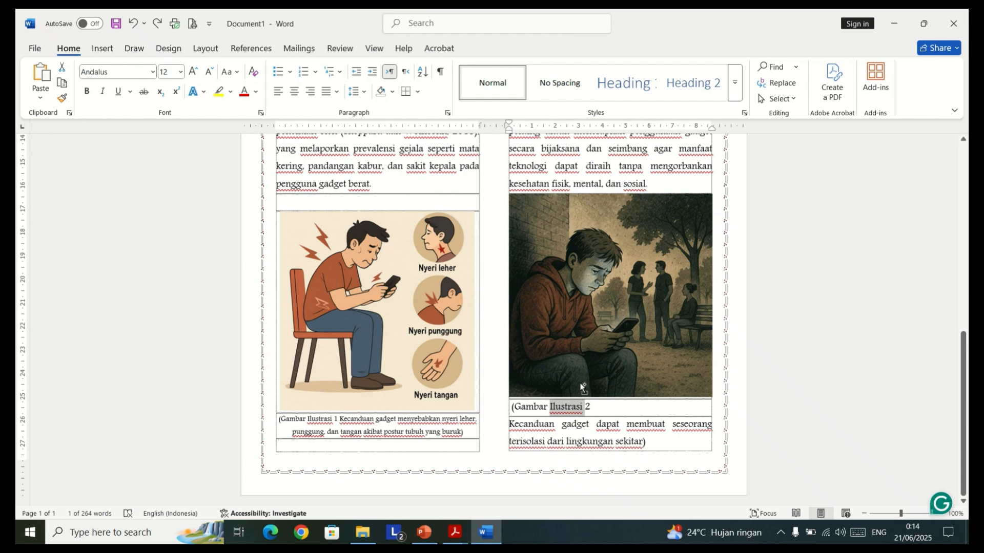
key("ctrl+e")
left_click(585, 425)
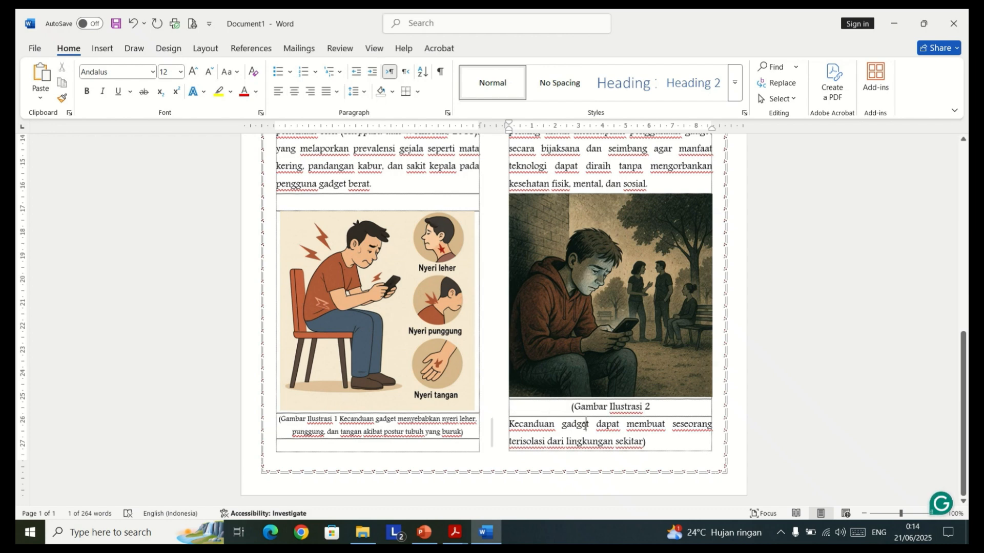
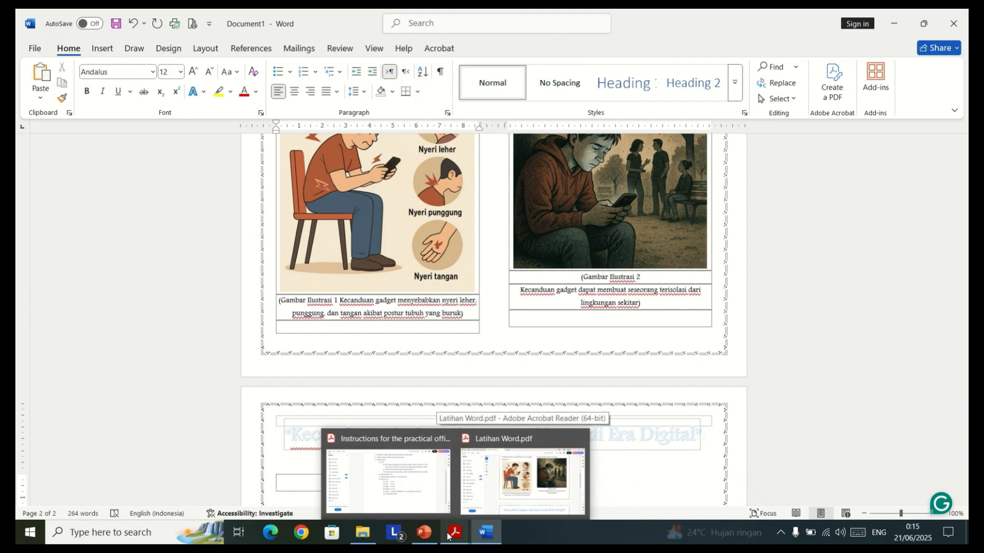
Copy the sentence beginning "Berikut penjelasan mengenai dampak" from Latihan Word.pdf in Acrobat and paste it at the start of page 2 in Word.
left_click(486, 503)
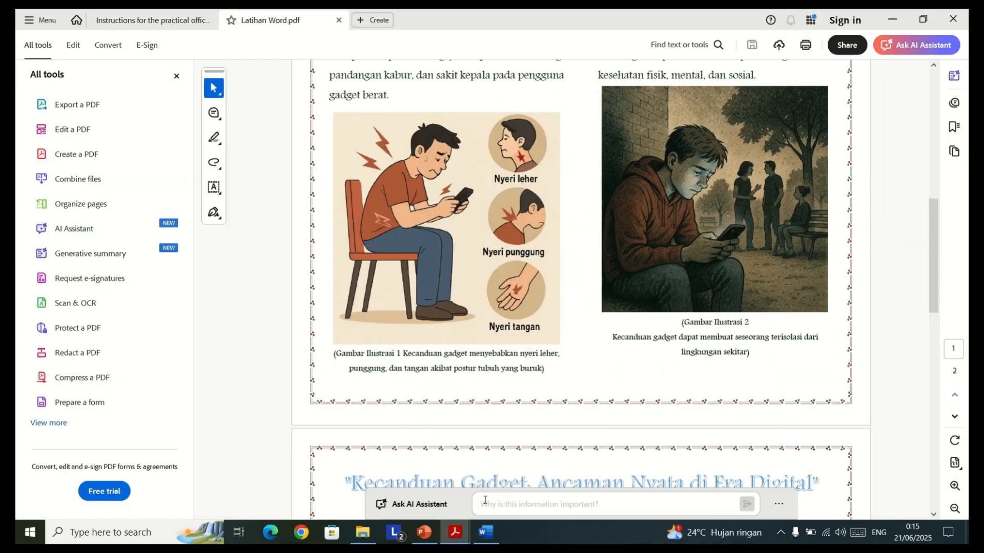
left_click_drag(929, 275, 930, 340)
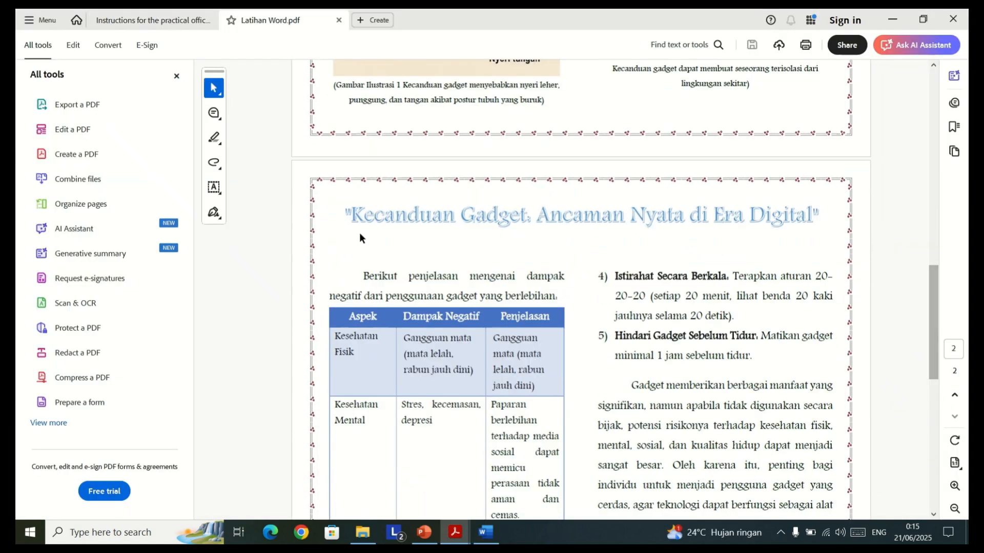
left_click_drag(378, 276, 532, 293)
key("ctrl+c")
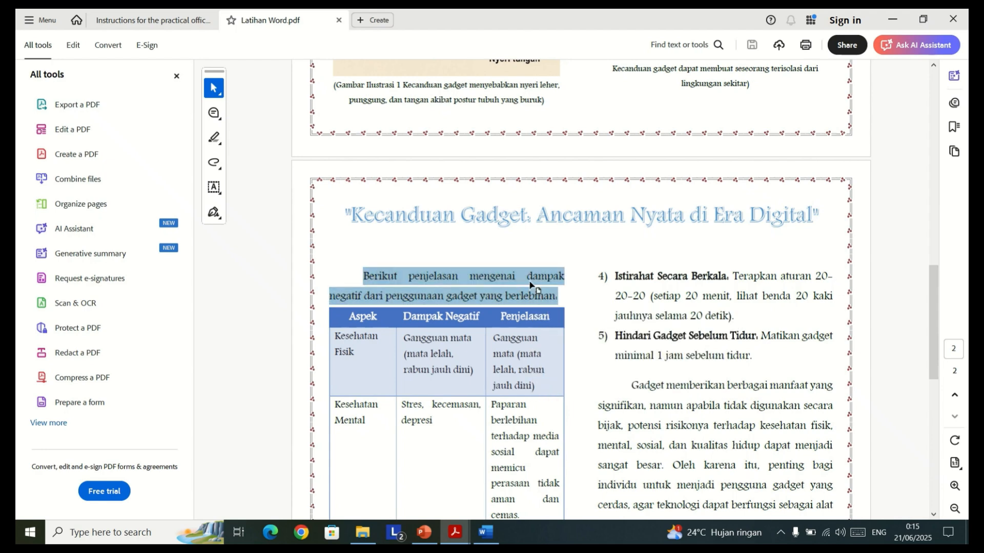
left_click(486, 532)
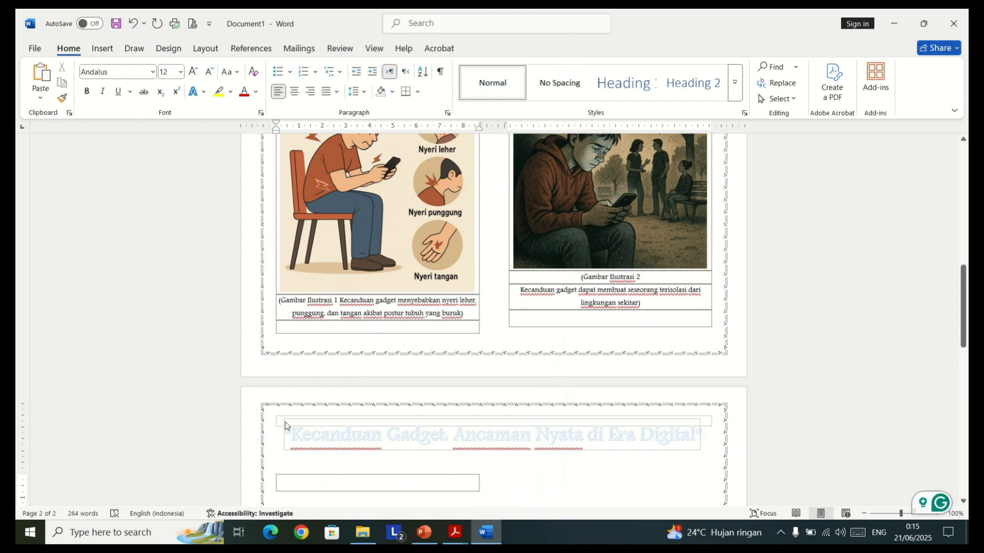
left_click(288, 482)
key("ctrl+v")
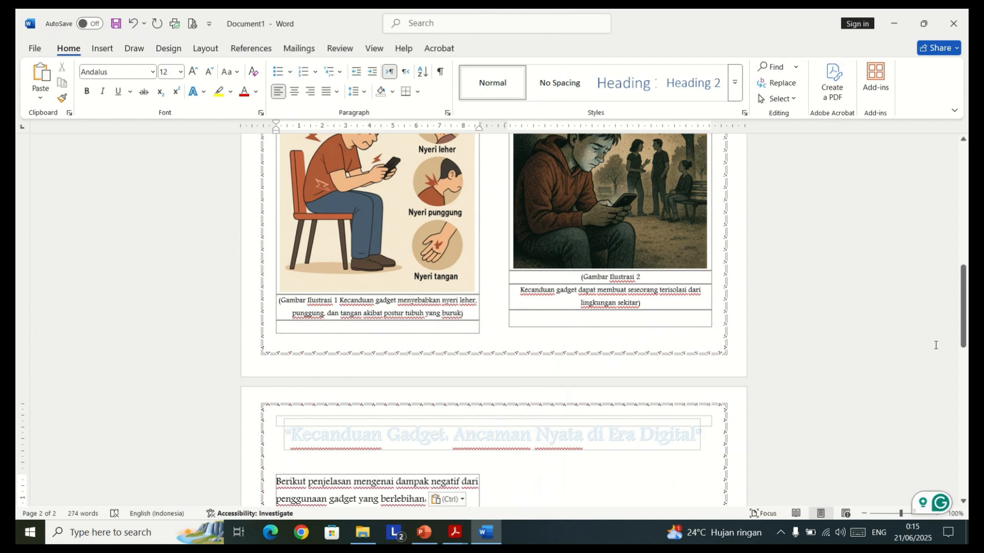
Indent the first line of the paragraph beginning "Berikut penjelasan" on page 2.
left_click_drag(964, 326, 965, 364)
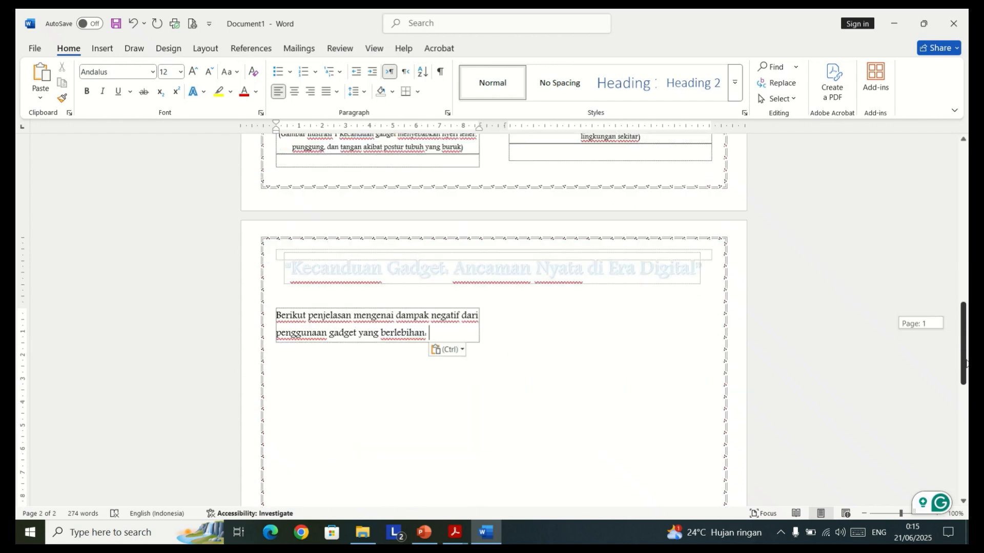
left_click(278, 315)
key("Tab")
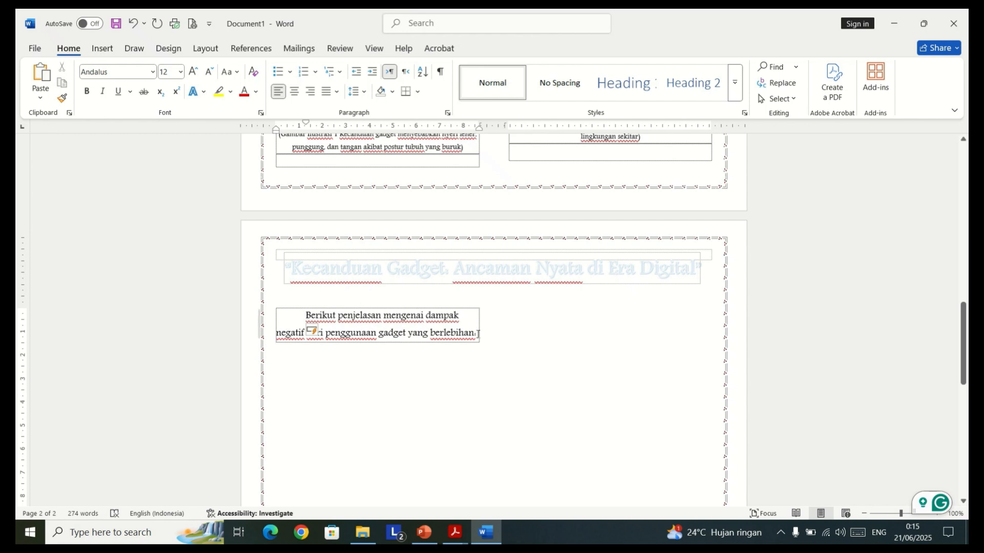
Start an unindented empty line below the "Berikut penjelasan" paragraph and check the table layout in Latihan Word.pdf in Acrobat.
key("Tab")
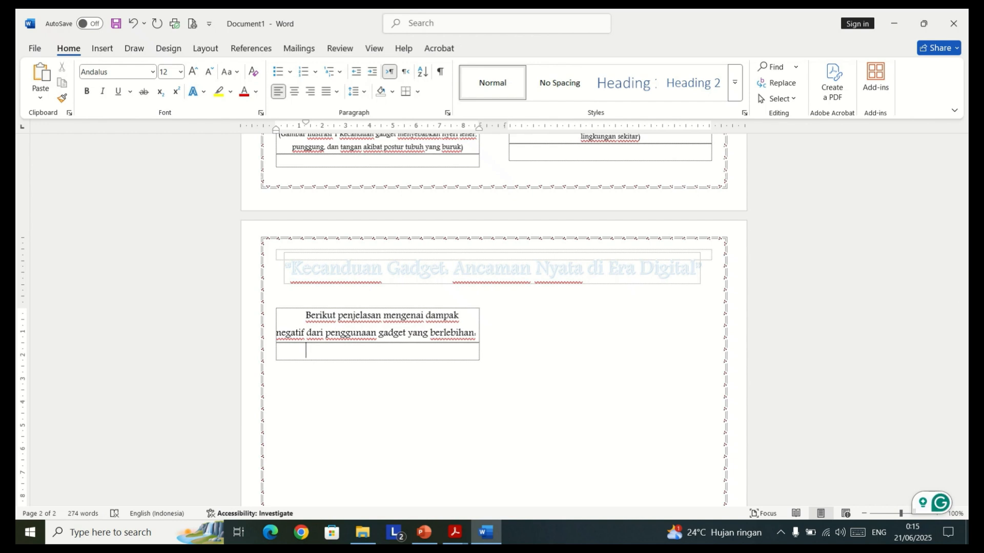
key("BackSpace")
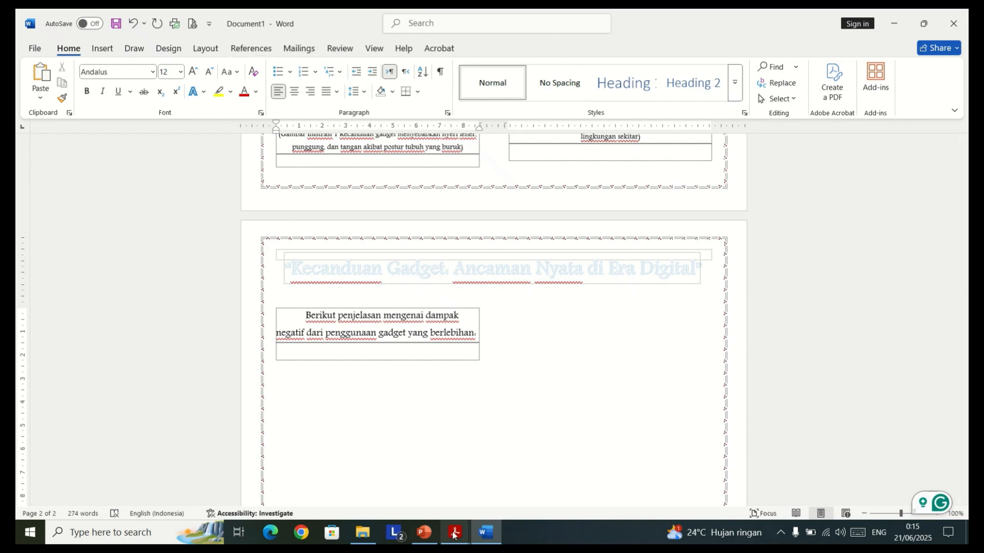
mouse_move(455, 533)
left_click(521, 468)
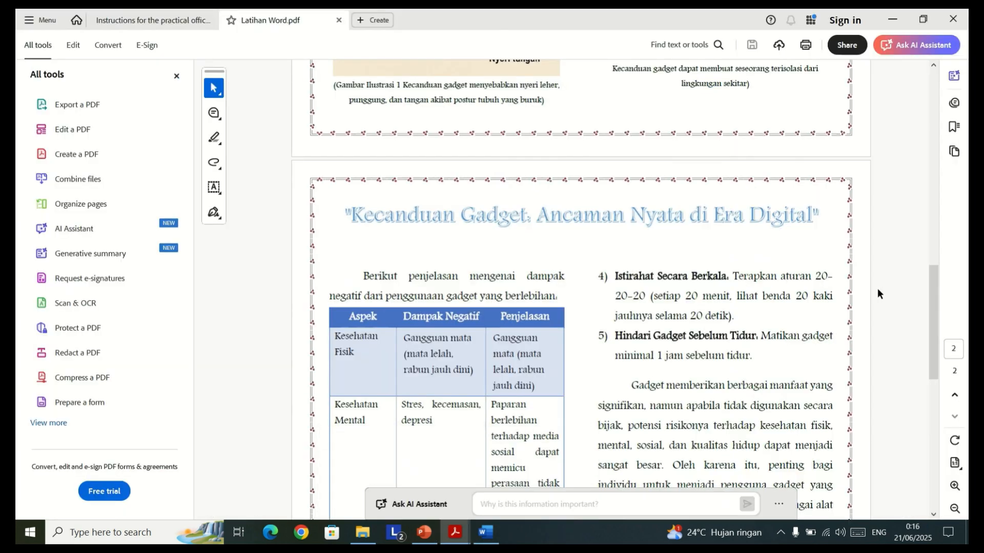
left_click_drag(942, 312, 939, 373)
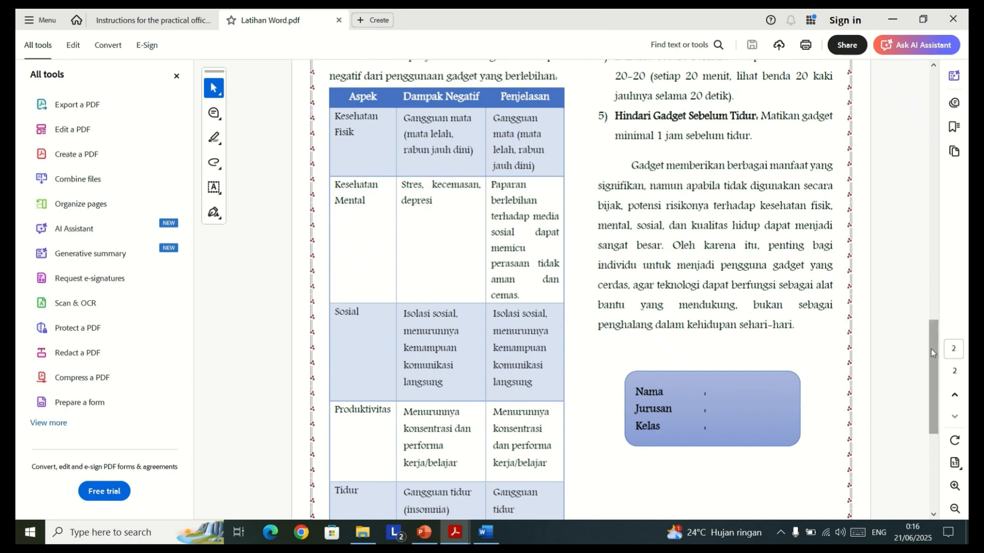
mouse_move(930, 349)
left_mouse_down()
mouse_move(930, 399)
mouse_move(930, 346)
left_mouse_up()
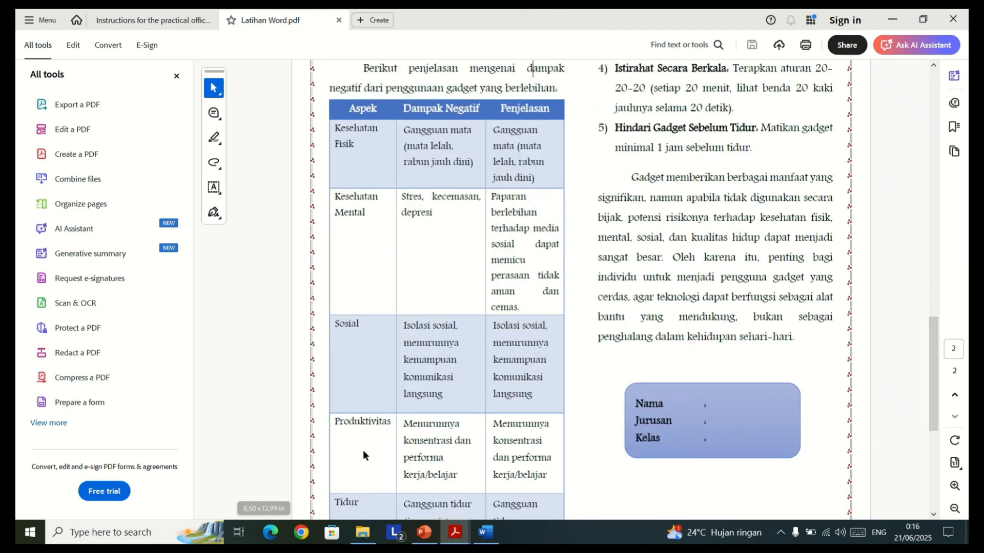
Insert a table with three columns and six rows below the "Berikut penjelasan" paragraph in Word.
left_click(486, 532)
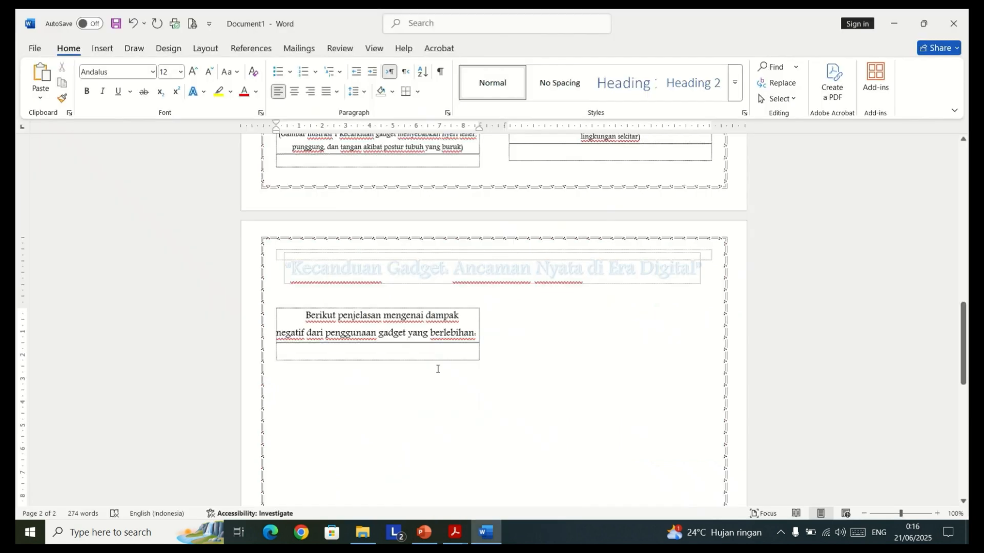
left_click(98, 48)
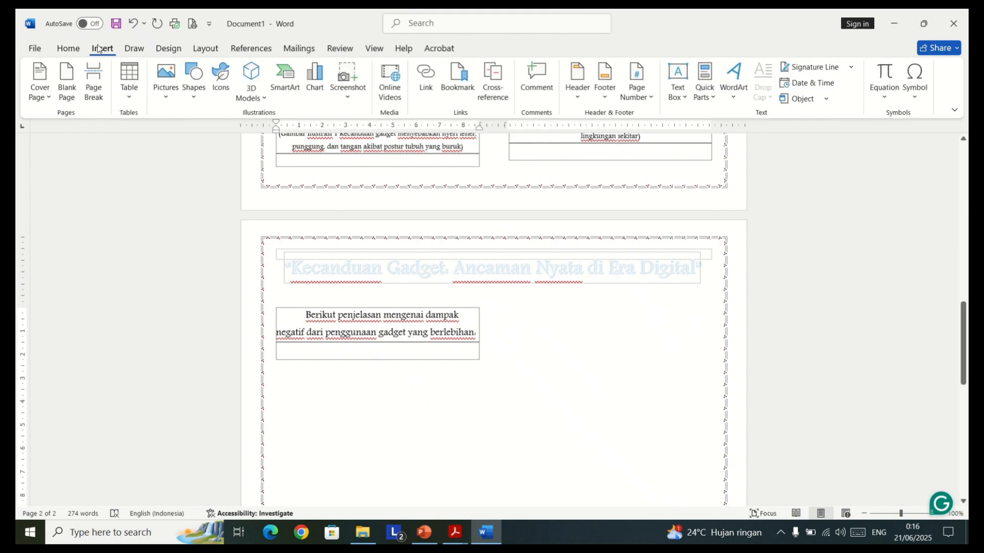
left_click(130, 89)
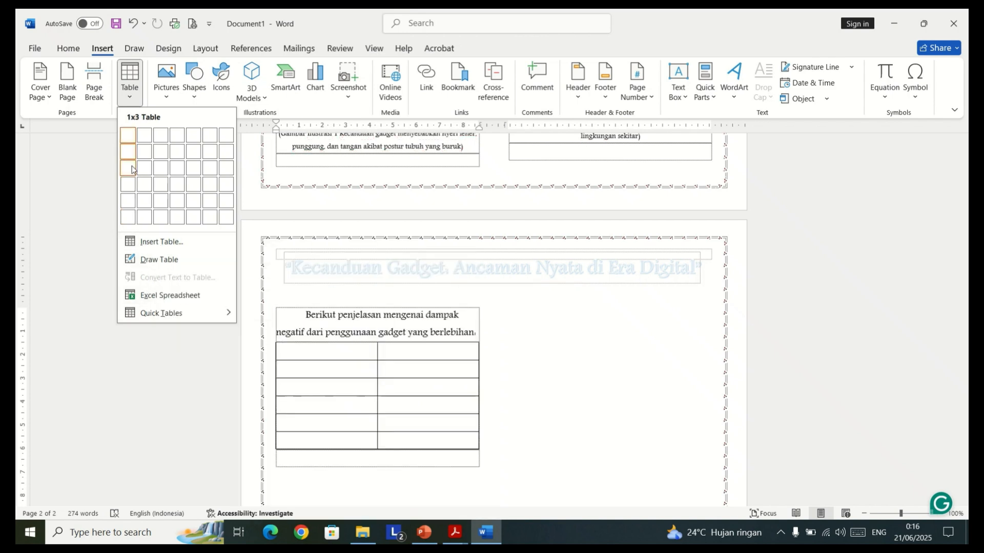
left_click(164, 216)
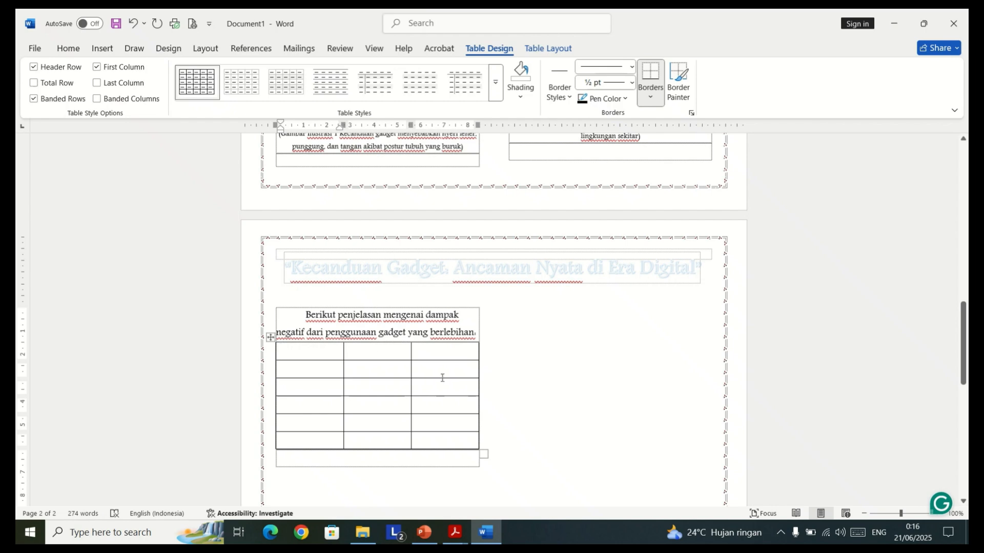
mouse_move(417, 12)
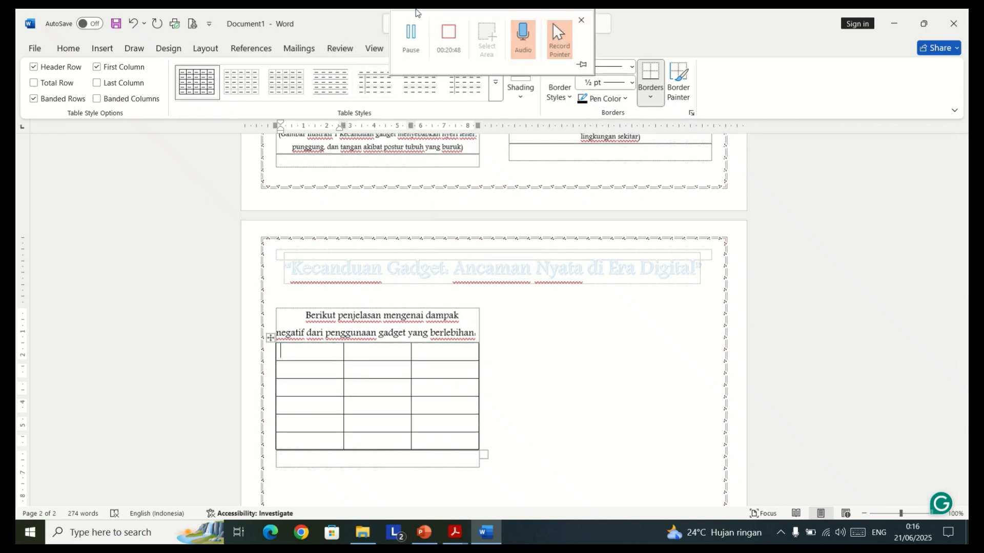
left_click(410, 40)
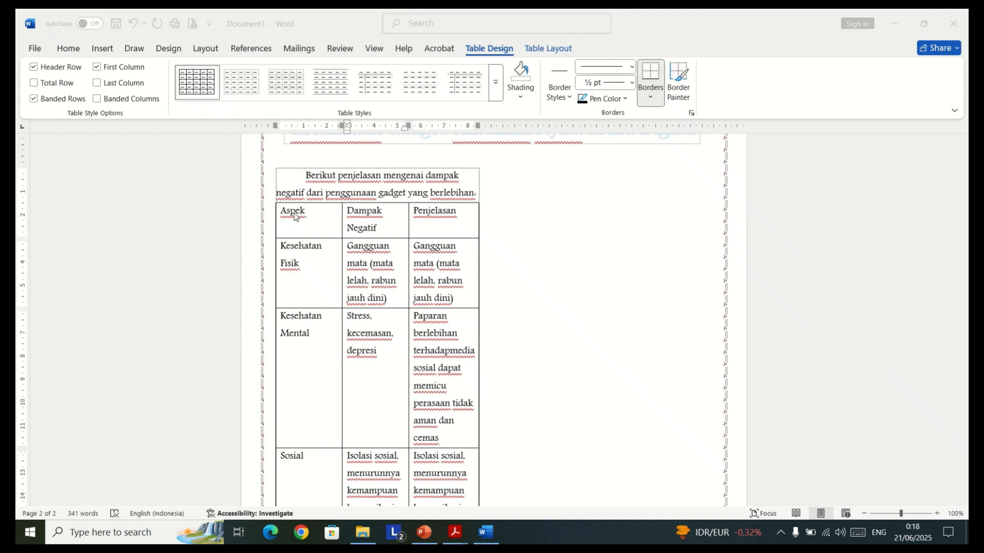
left_click(270, 197)
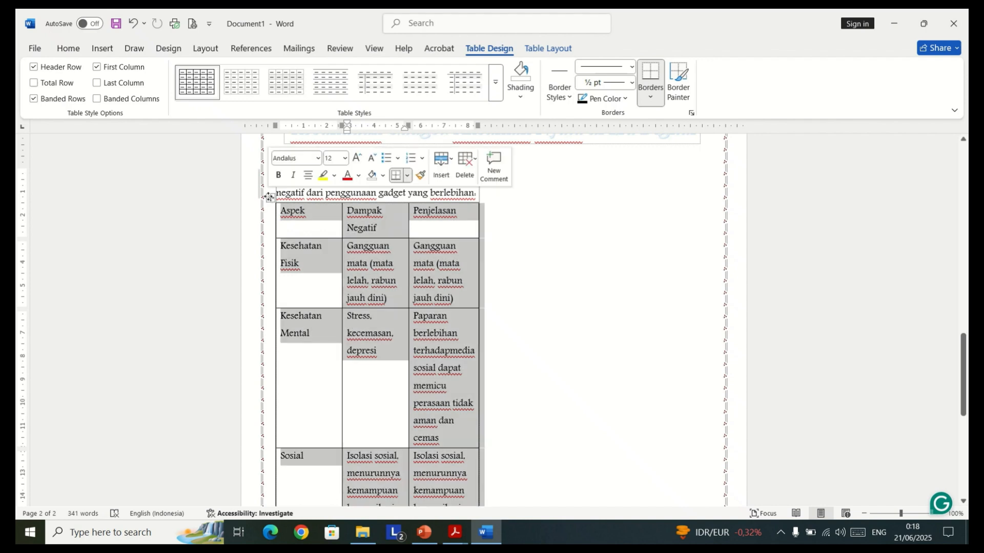
left_click(542, 185)
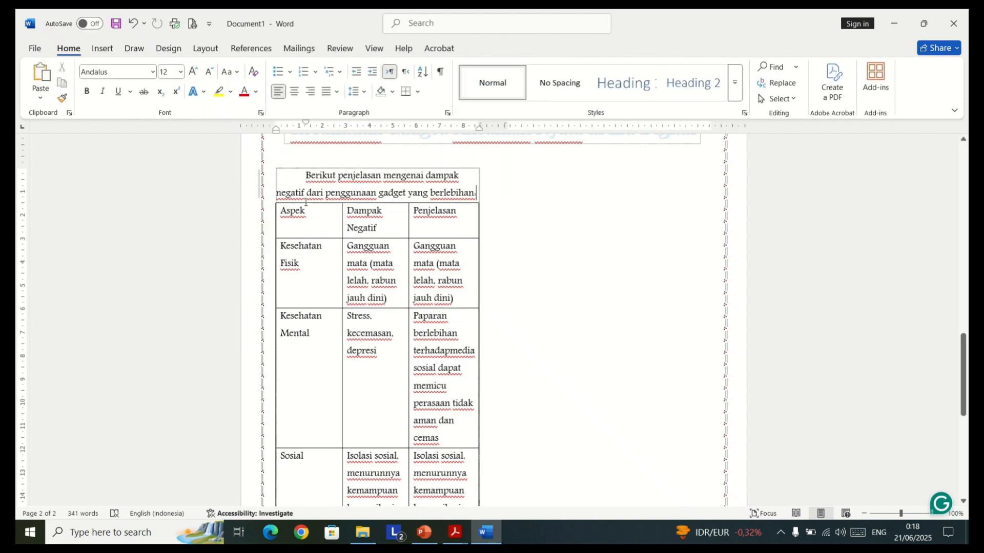
left_click(285, 217)
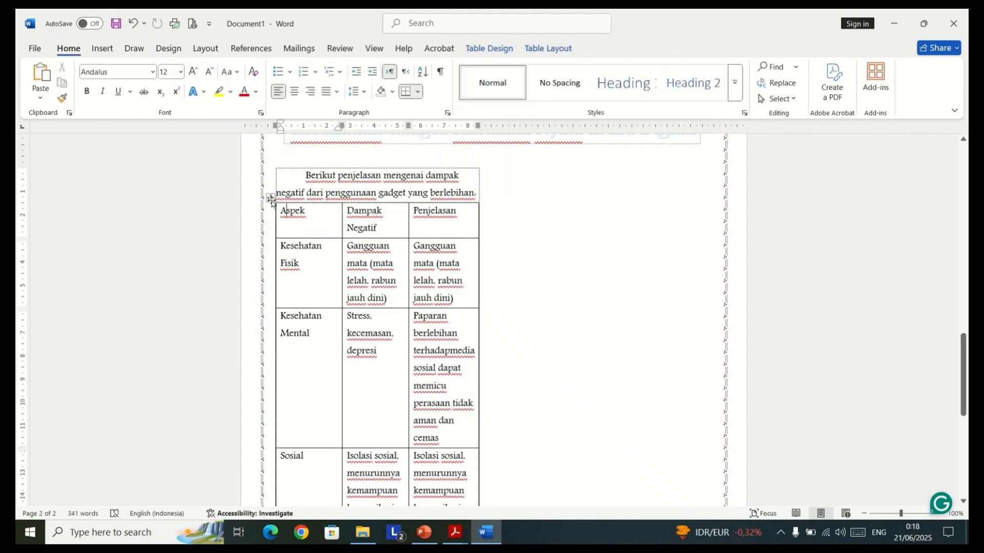
left_click(270, 198)
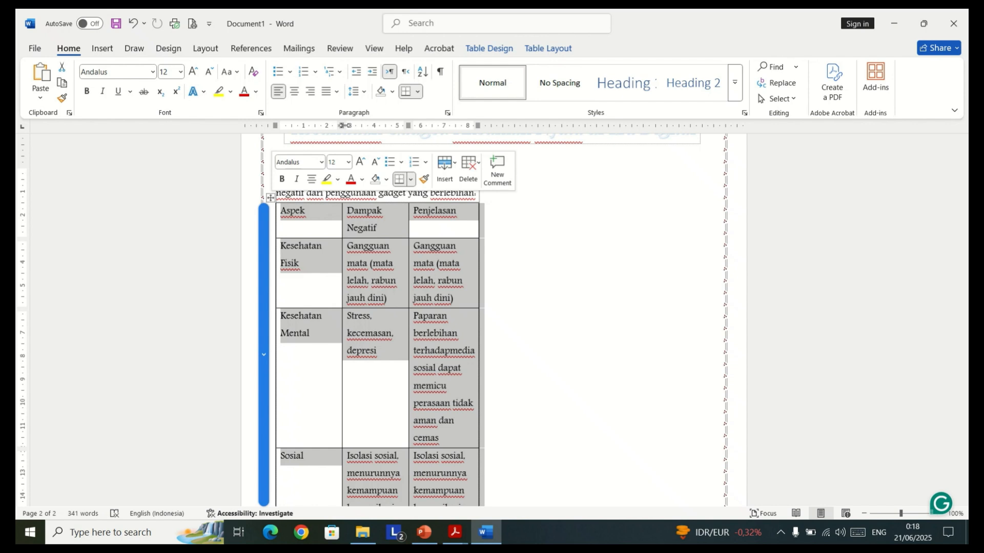
left_click(343, 260)
Apply the blue grid table style with a solid header row and light blue banded rows to the table.
left_click(304, 280)
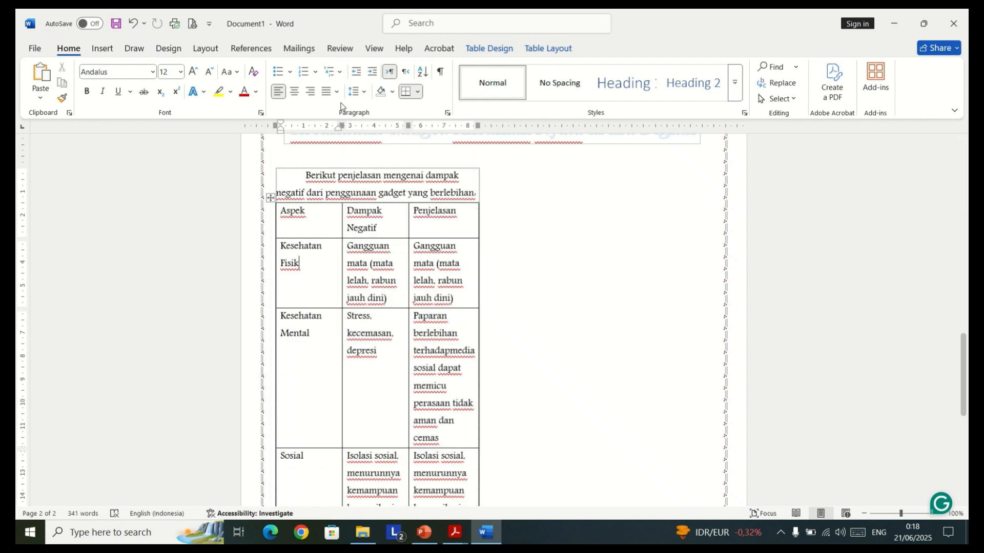
left_click(103, 48)
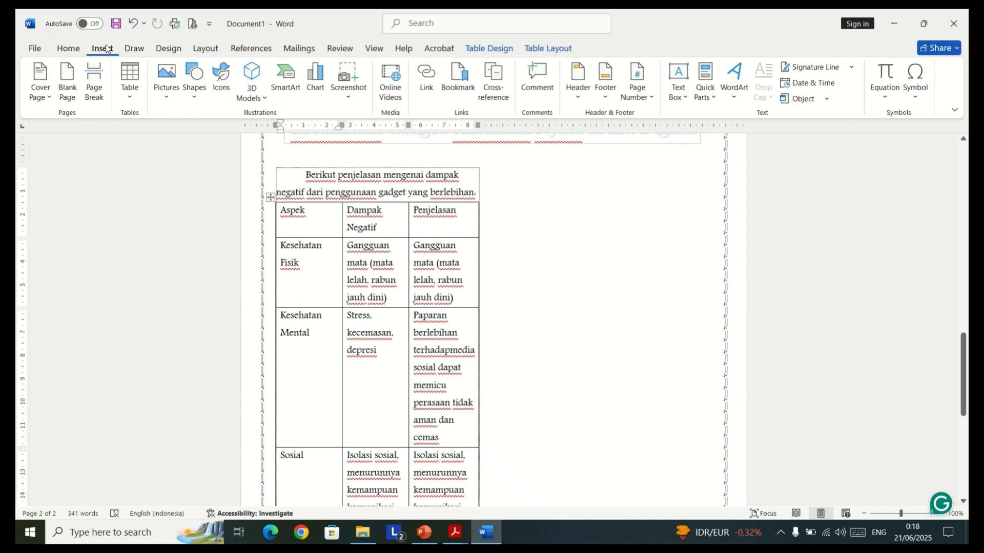
left_click(481, 48)
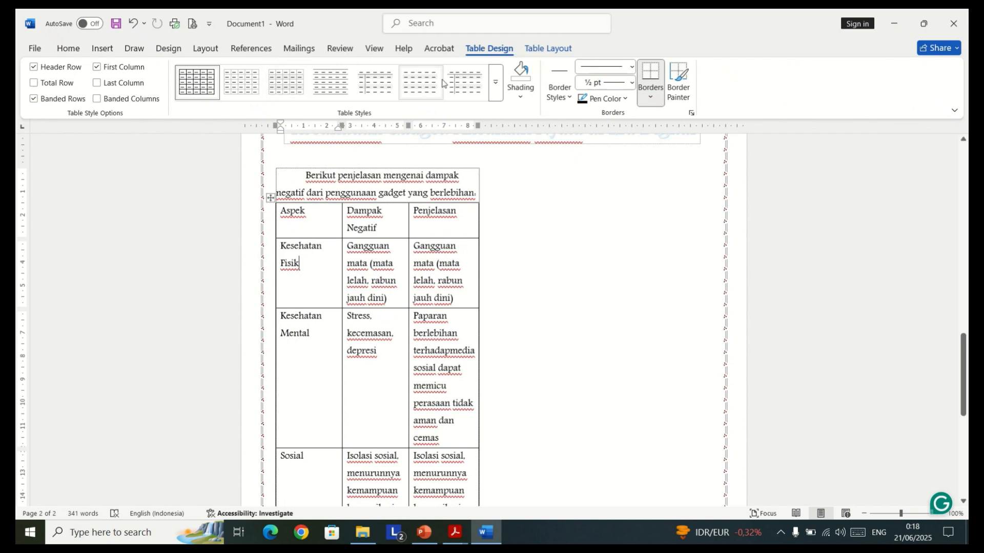
left_click(497, 91)
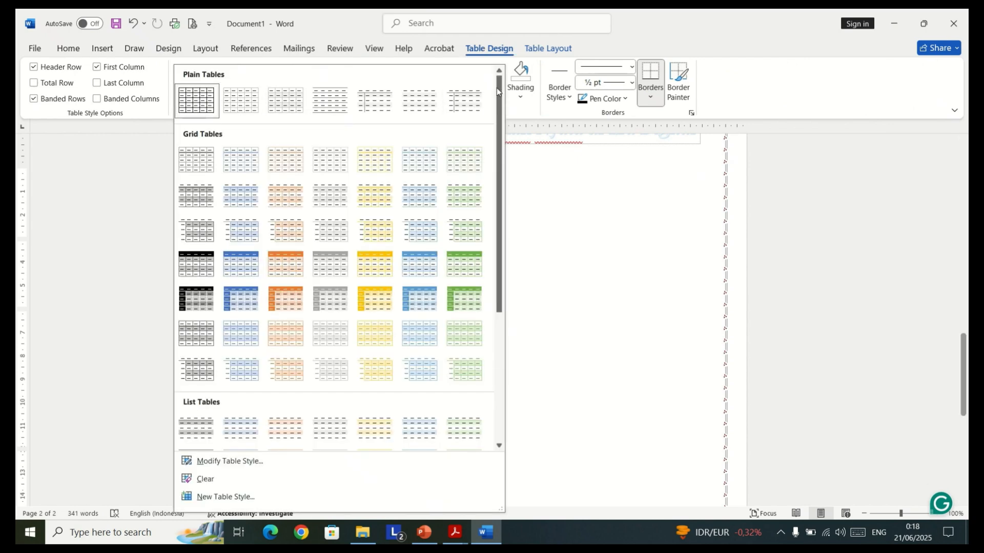
left_click(235, 268)
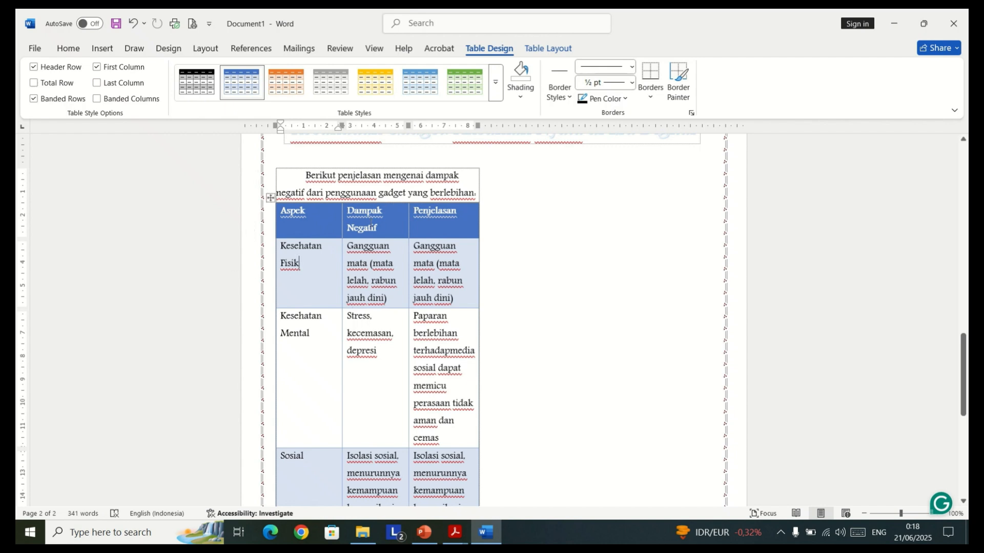
Check the table in Latihan Word.pdf in Acrobat, and in Word narrow the Aspek column and widen the Dampak Negatif column to match.
mouse_move(455, 533)
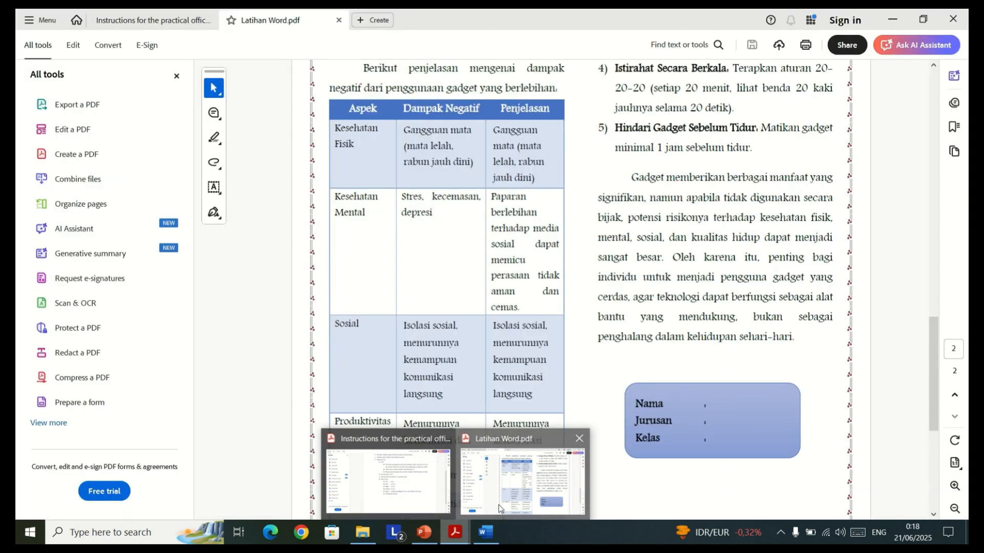
left_click(499, 505)
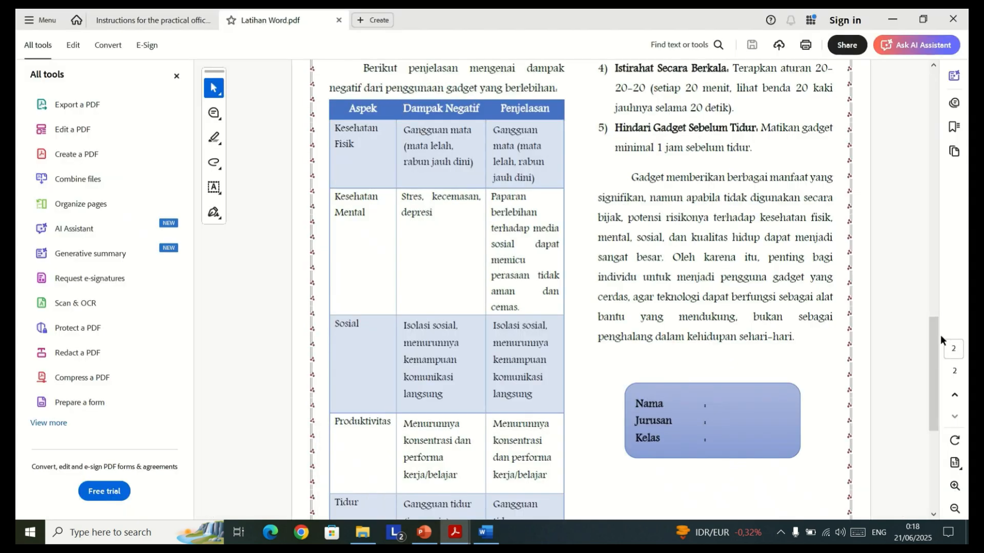
scroll(930, 337, "down", 4)
scroll(930, 336, "up", 9)
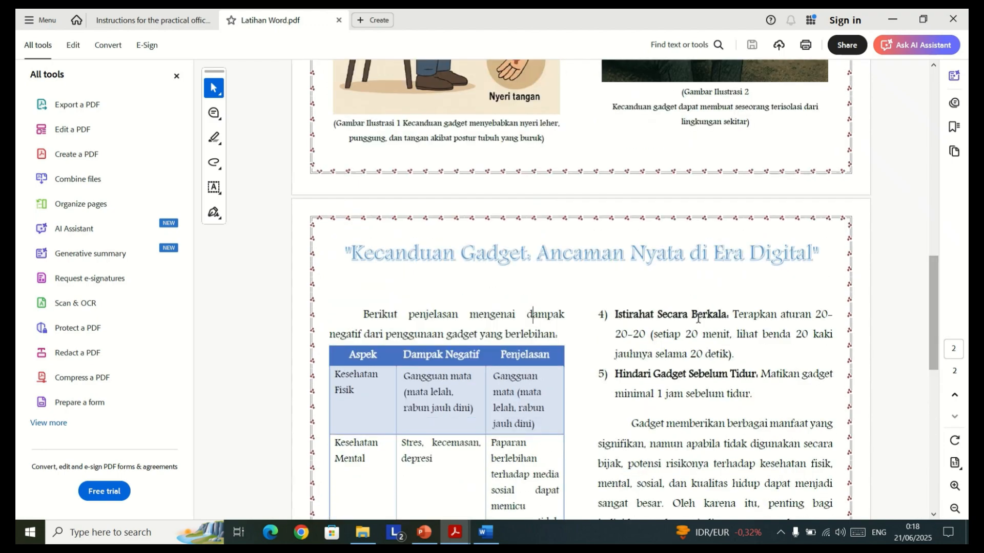
left_click_drag(930, 296, 930, 377)
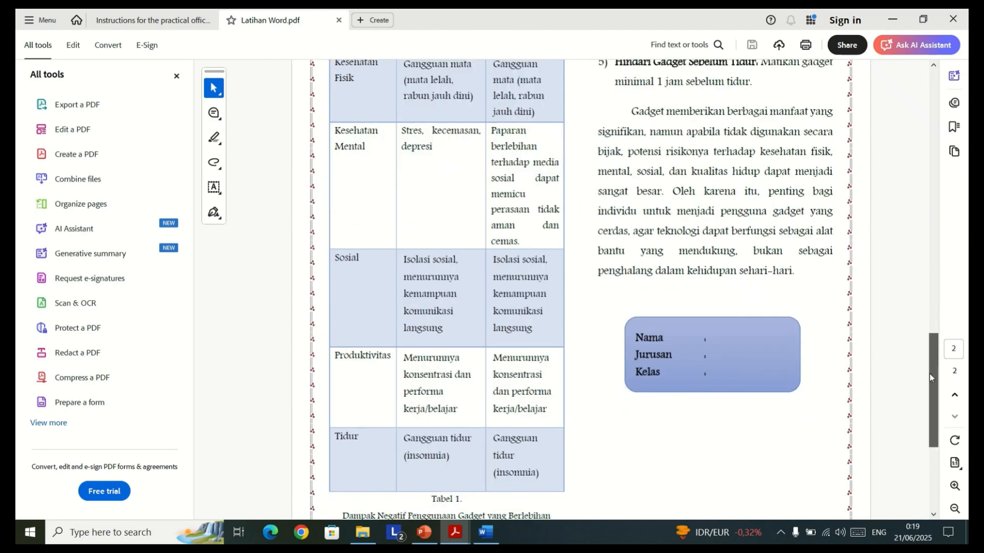
left_click(496, 529)
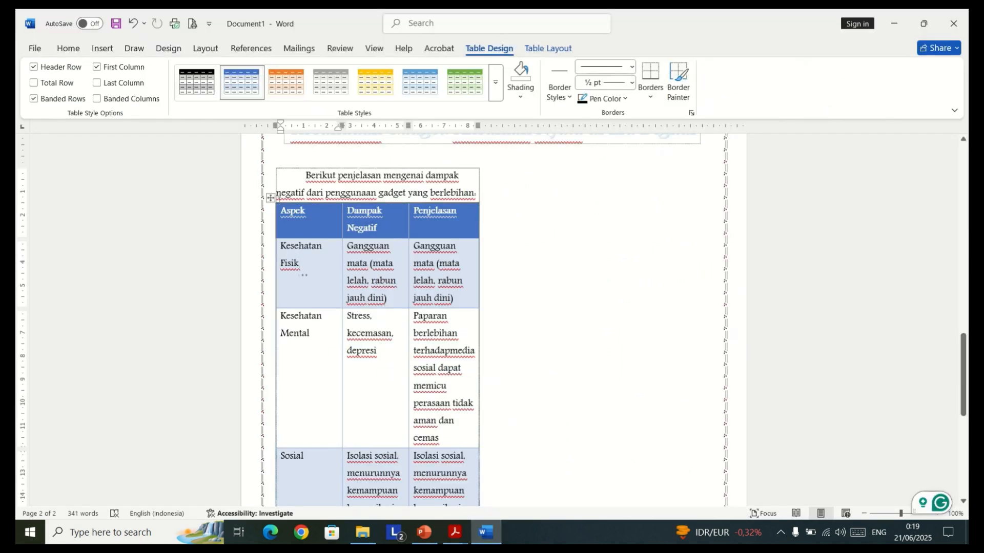
left_click(270, 199)
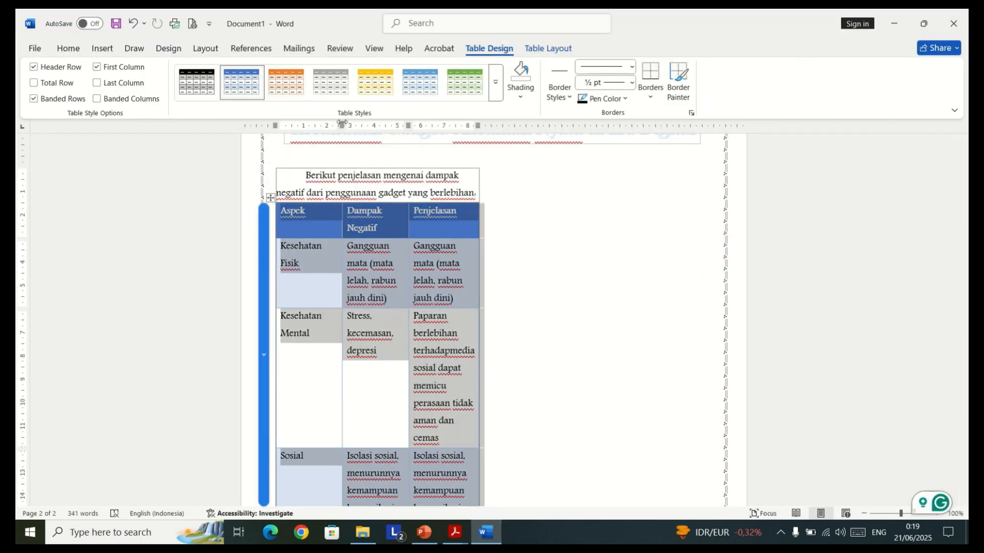
left_click_drag(342, 125, 324, 125)
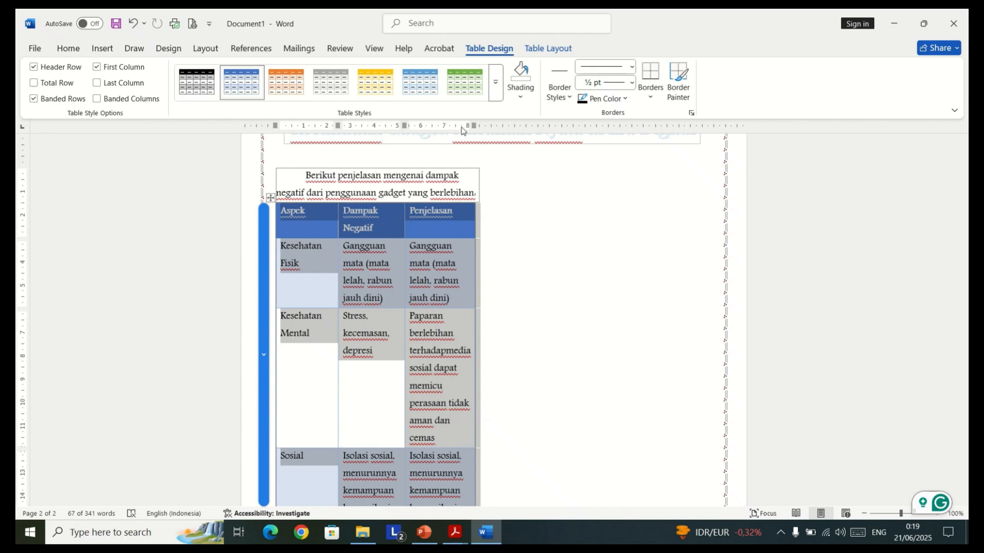
left_click_drag(400, 125, 416, 125)
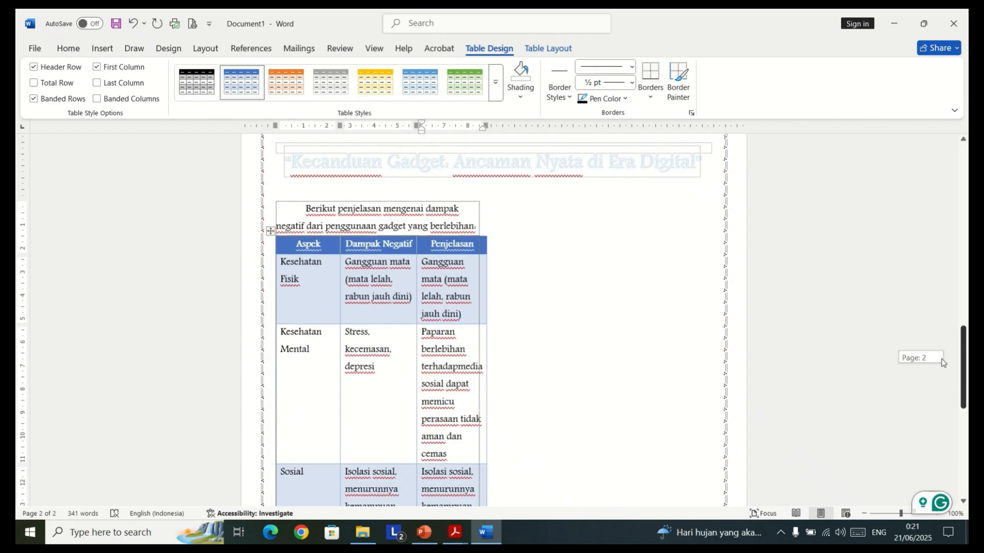
Place the cursor on the empty line below the table and copy the two-line "Tabel 1." caption from Latihan Word.pdf in Acrobat.
left_click_drag(941, 358, 943, 422)
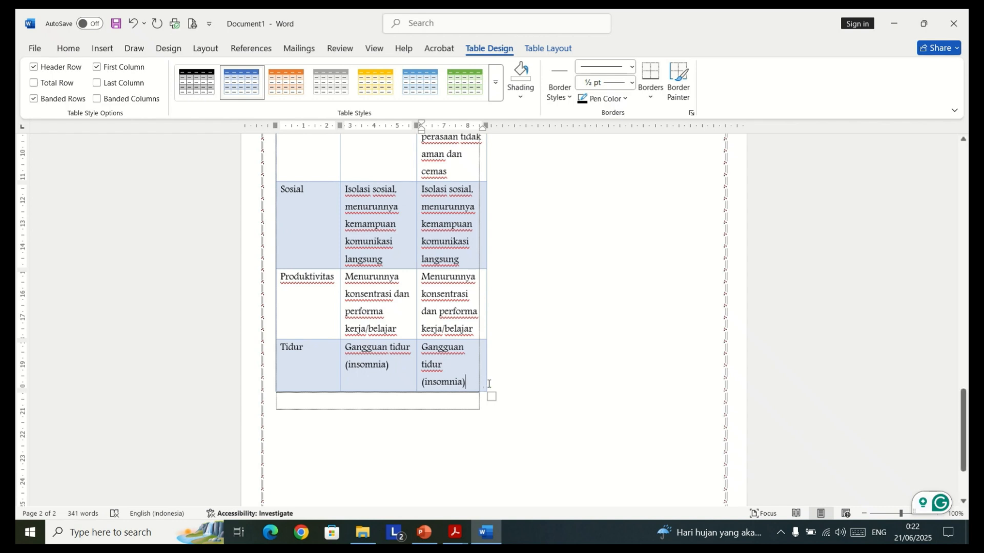
left_click(489, 384)
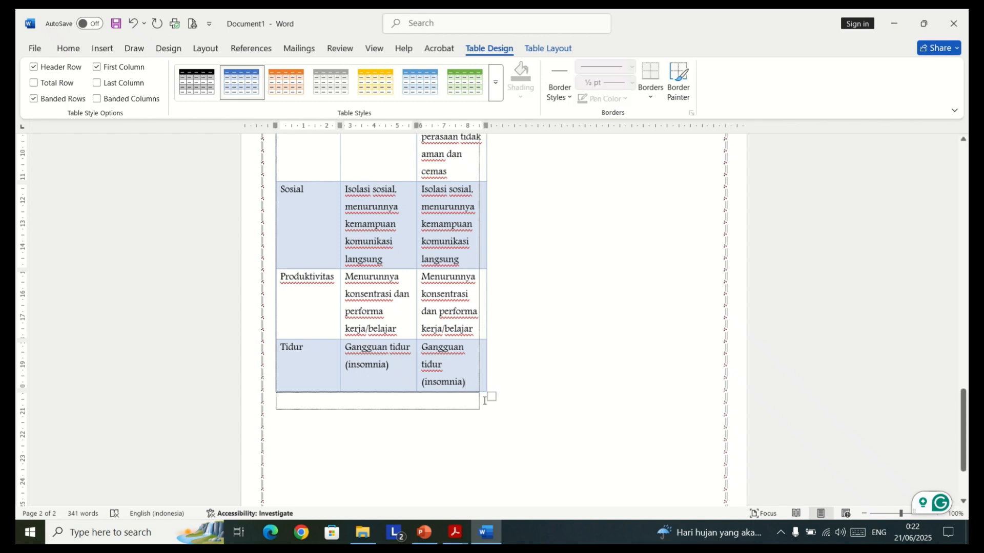
left_click(485, 397)
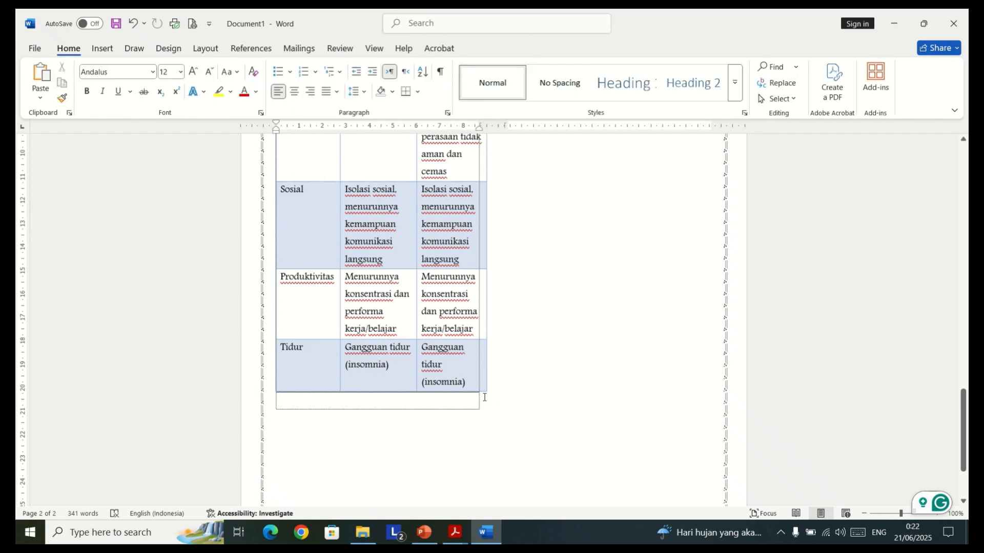
mouse_move(455, 533)
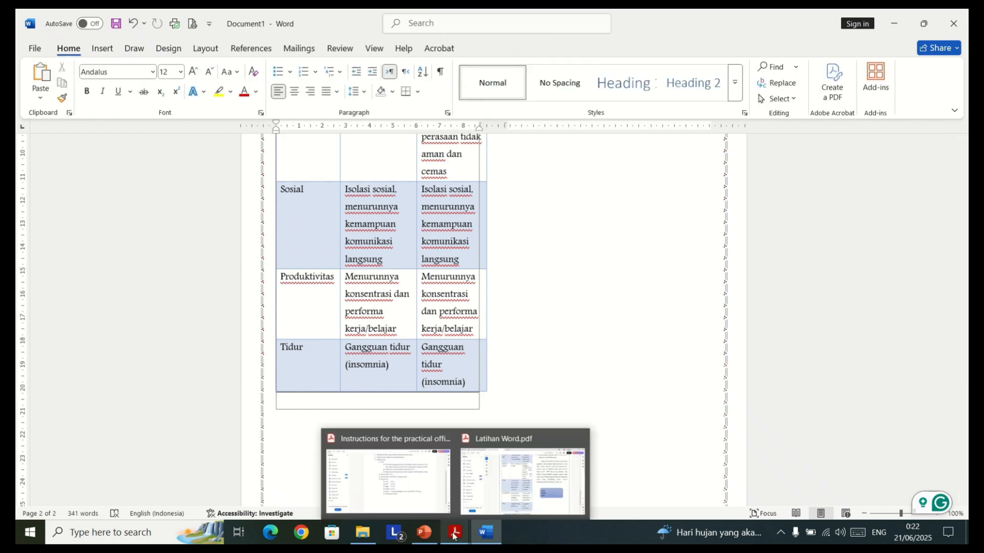
left_click(502, 495)
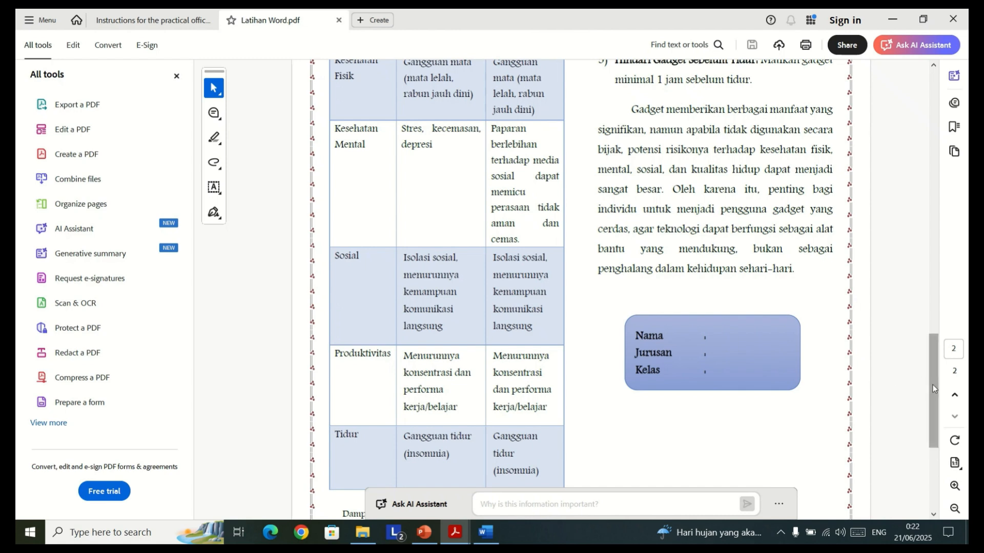
scroll(933, 384, "down", 3)
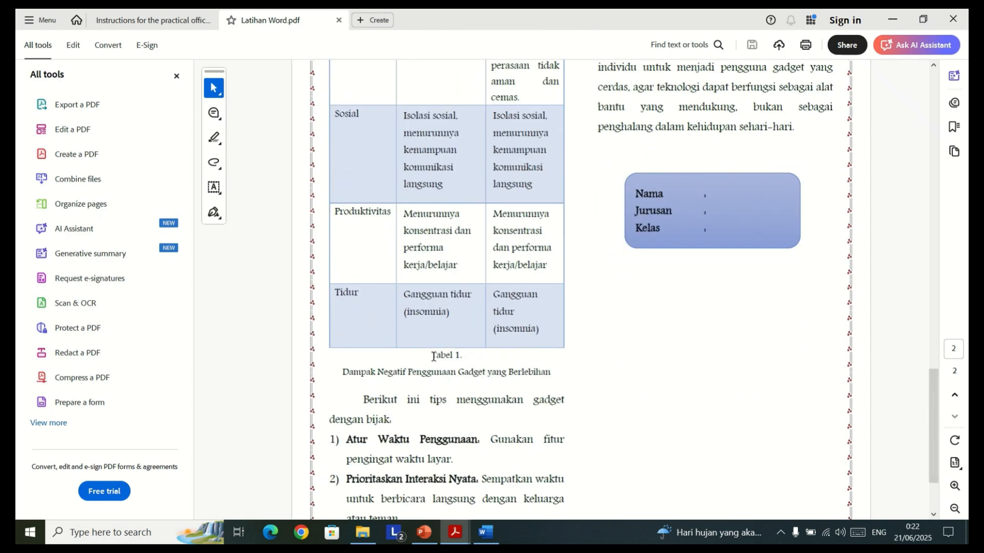
left_click_drag(433, 355, 543, 376)
key("ctrl+c")
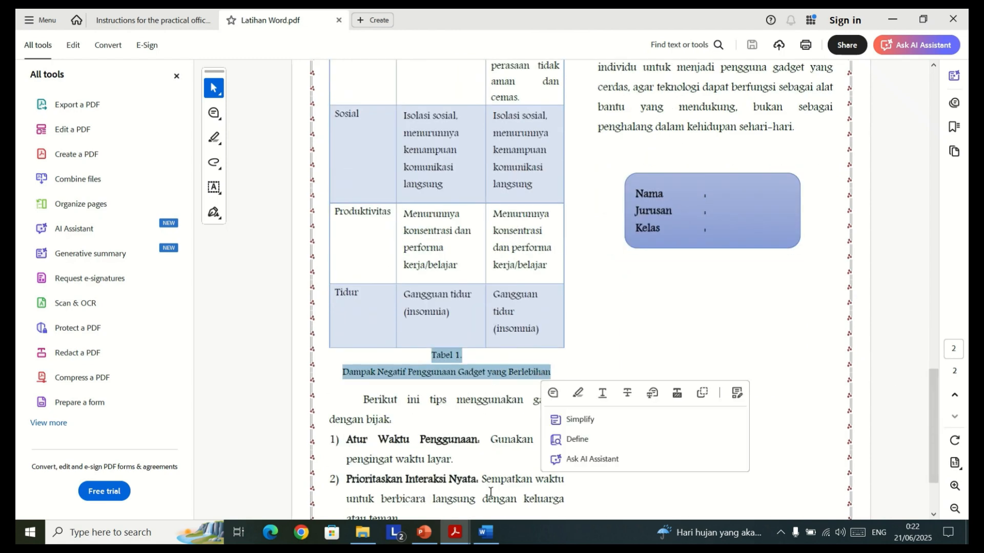
Paste the caption "Tabel 1. Dampak Negatif Penggunaan Gadget yang Berlebihan" centred below the table in Word.
left_click_drag(491, 436, 487, 520)
left_click(486, 534)
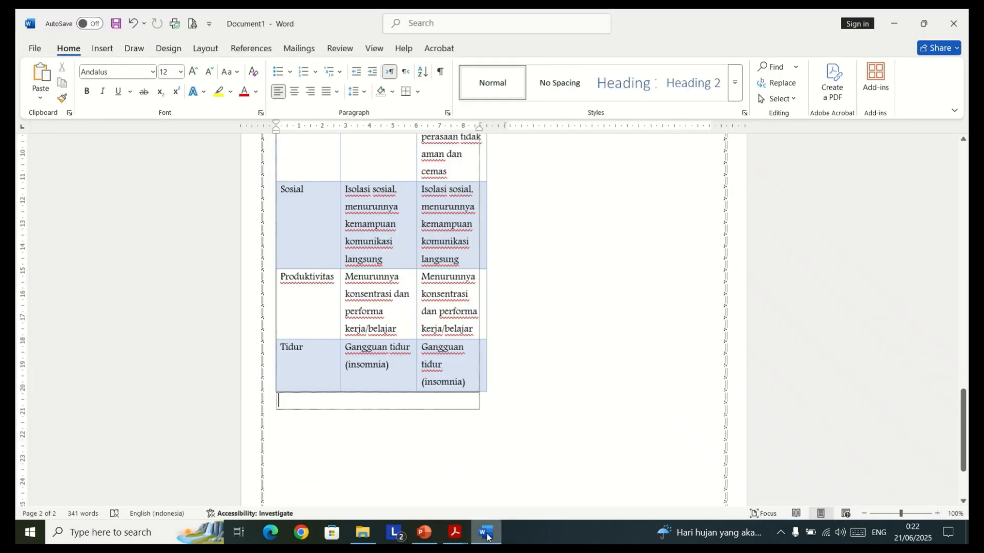
key("ctrl+e")
key("ctrl+v")
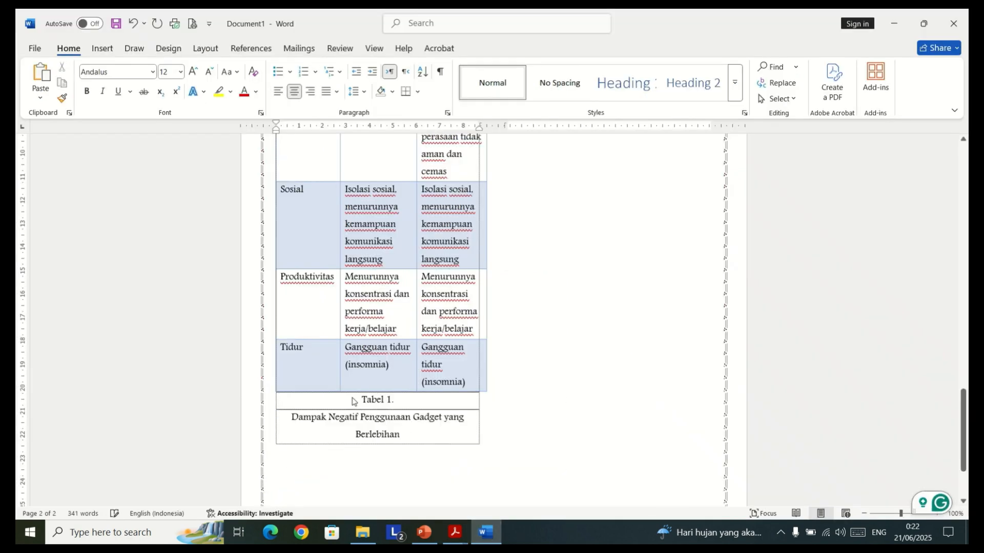
Reduce both lines of the table caption to font size 9.
left_click_drag(361, 400, 405, 435)
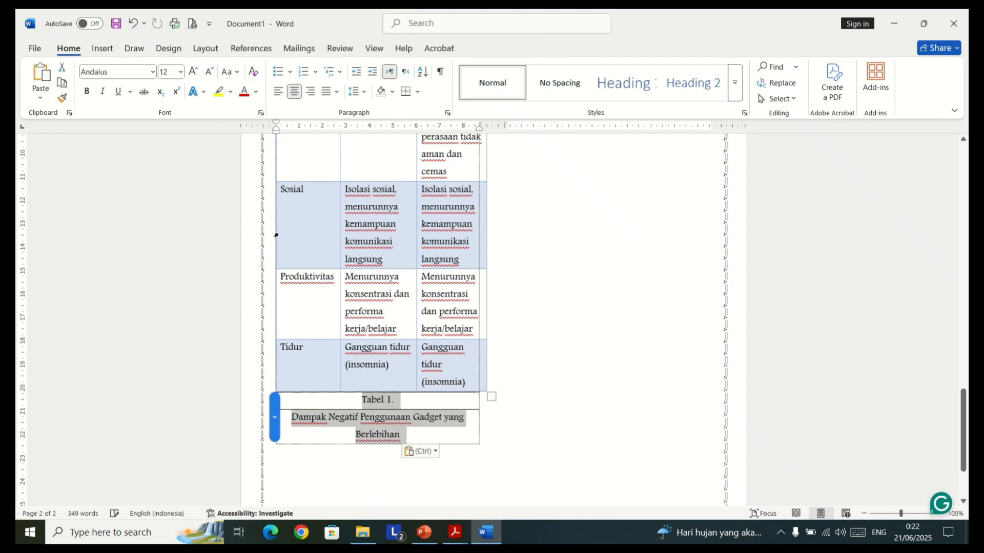
left_click(207, 72)
left_click(207, 71)
left_click(207, 72)
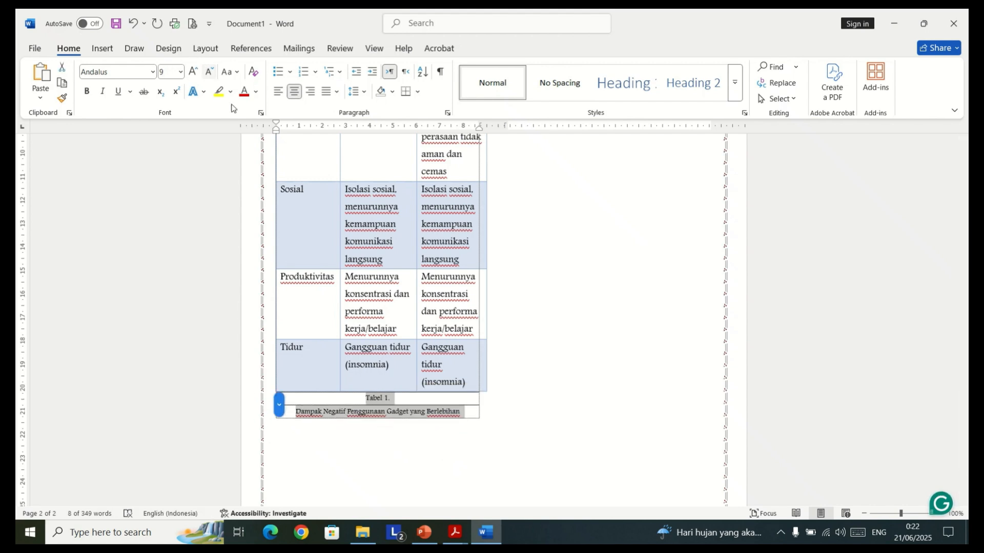
Start a left-aligned empty line at font size 12 below the table caption.
left_click(358, 444)
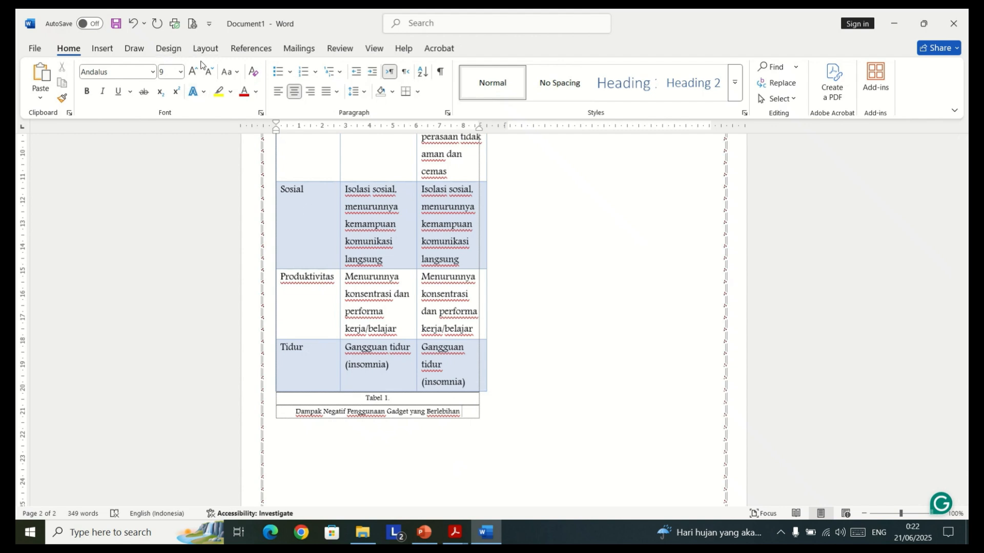
left_click(191, 75)
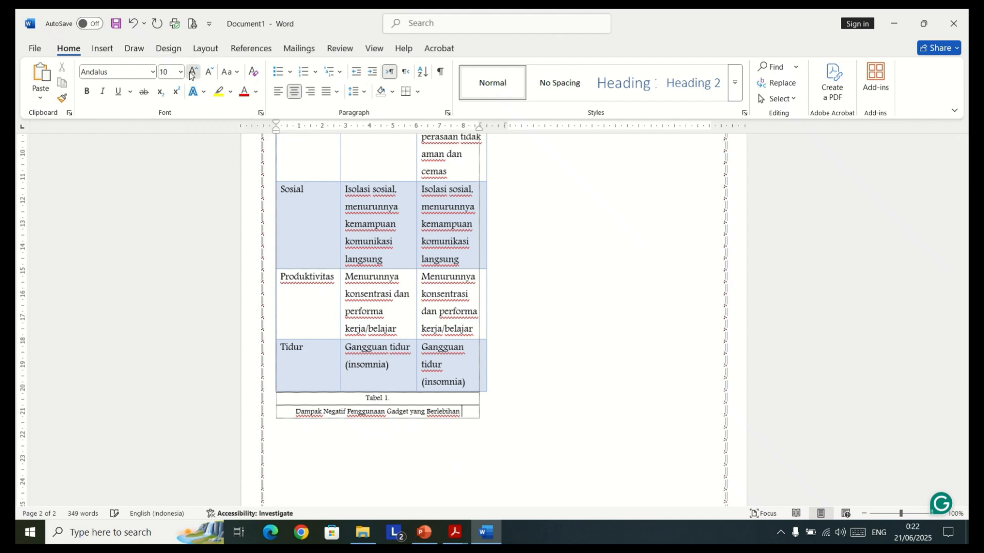
left_click(192, 76)
left_click(191, 75)
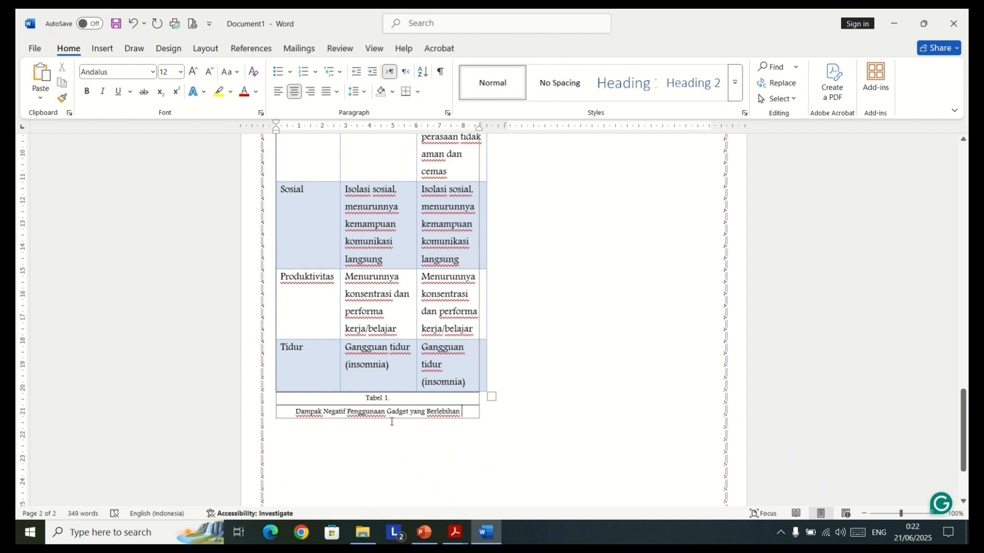
key("Tab")
key("ctrl+l")
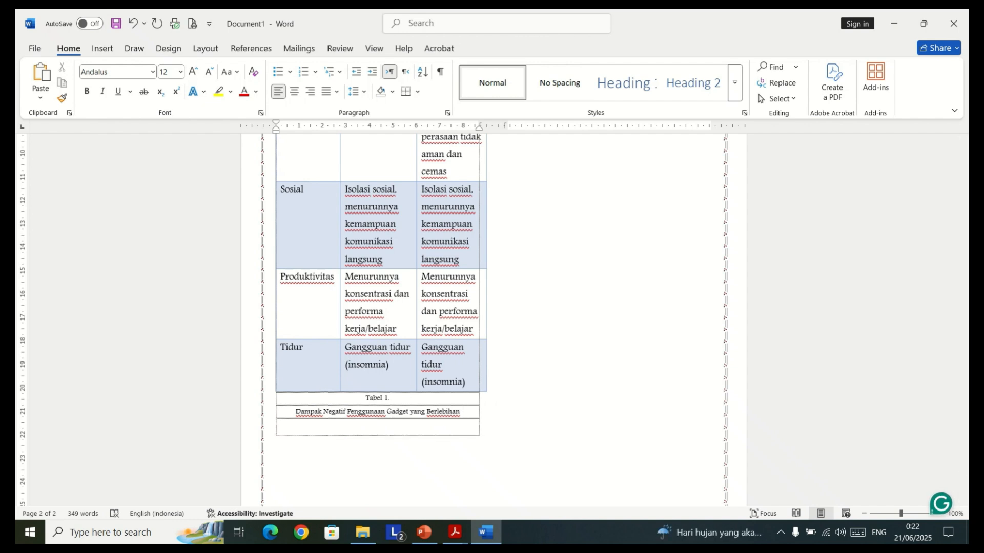
Copy the "Berikut ini tips menggunakan gadget dengan bijak" paragraph and tips 1 to 3 from Latihan Word.pdf in Acrobat, and return to Word.
mouse_move(435, 541)
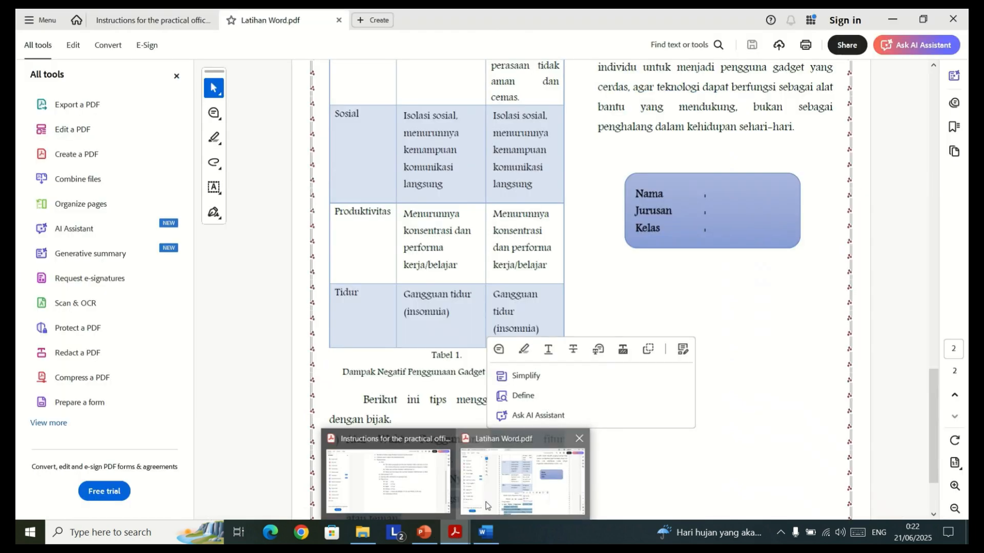
left_click(487, 506)
left_click(447, 439)
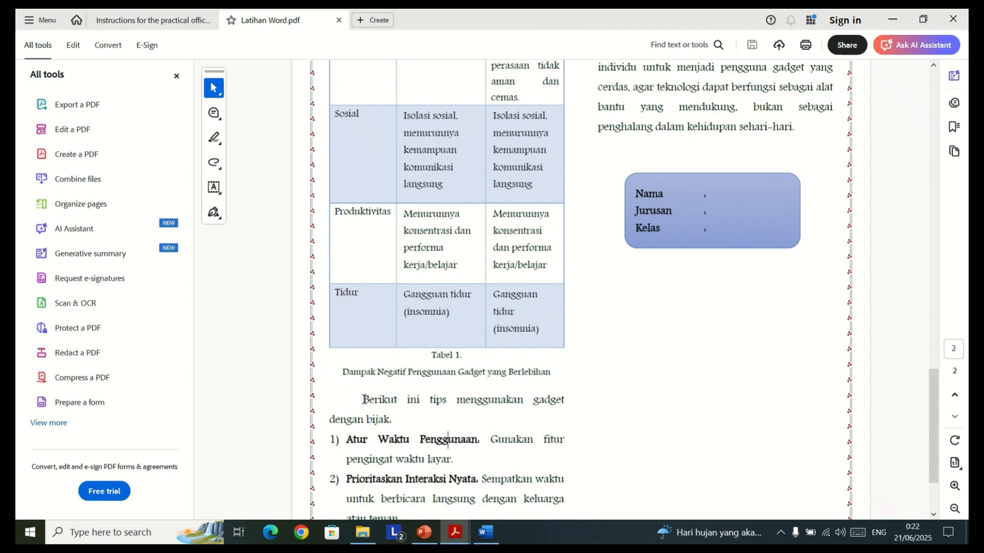
left_click_drag(362, 399, 424, 459)
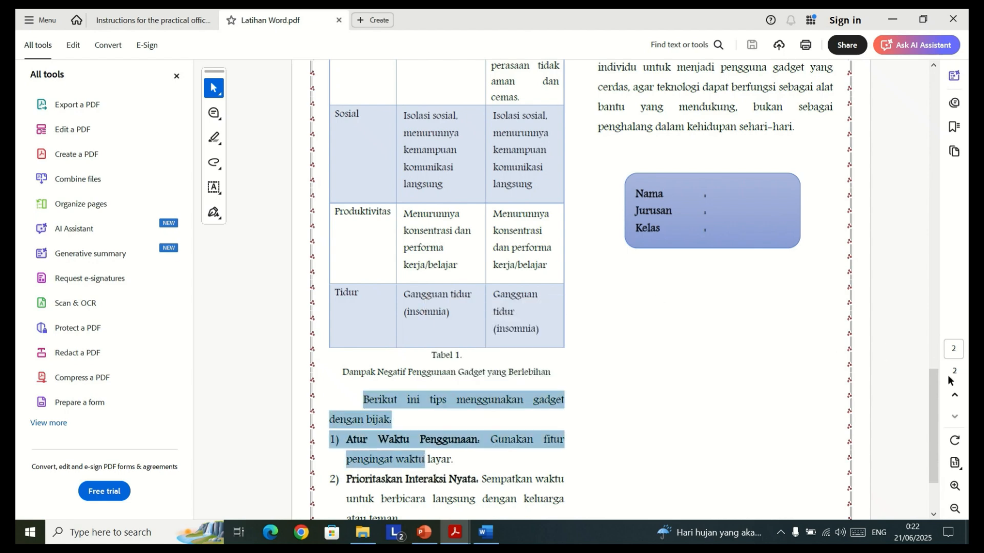
left_click_drag(935, 393, 937, 419)
left_click(463, 293)
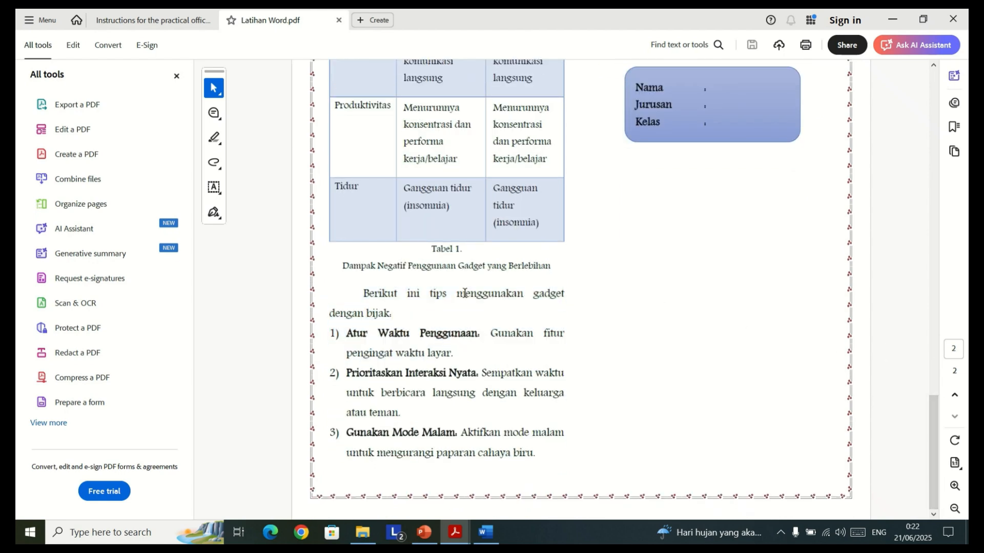
left_click_drag(365, 293, 538, 457)
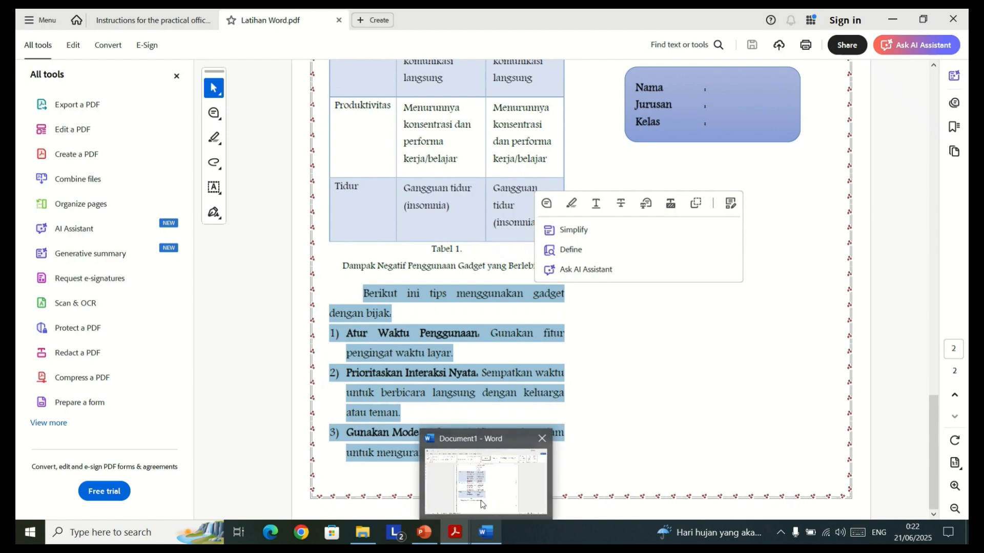
left_click(483, 538)
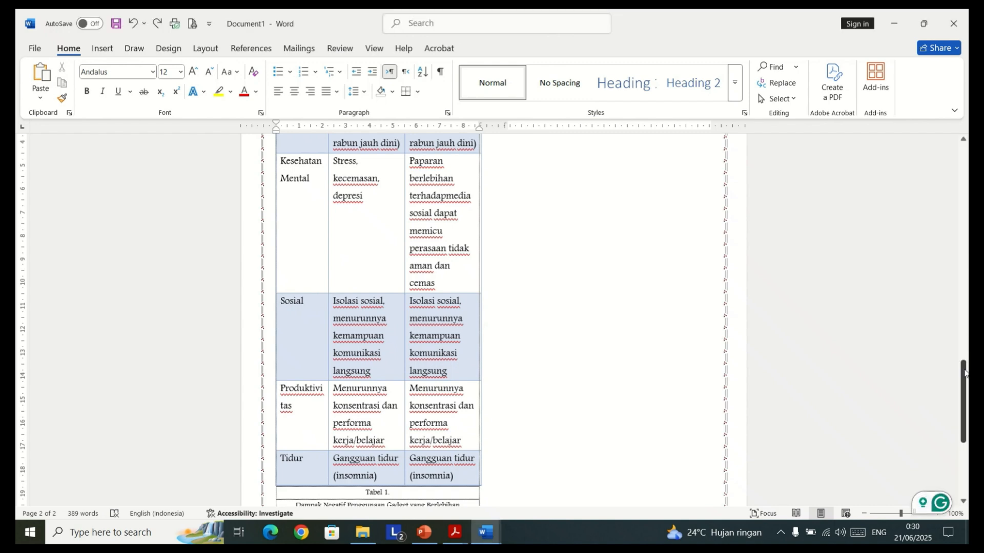
Replace the typed number before "Atur Waktu Penggunaan" with automatic numbering in the 1) format.
left_click_drag(965, 379, 965, 426)
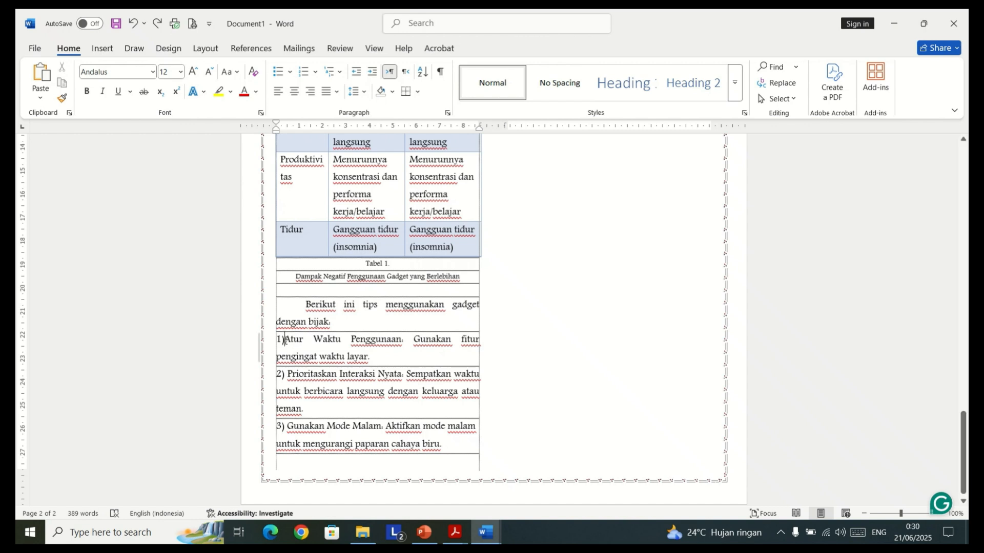
key("BackSpace")
key("BackSpace")
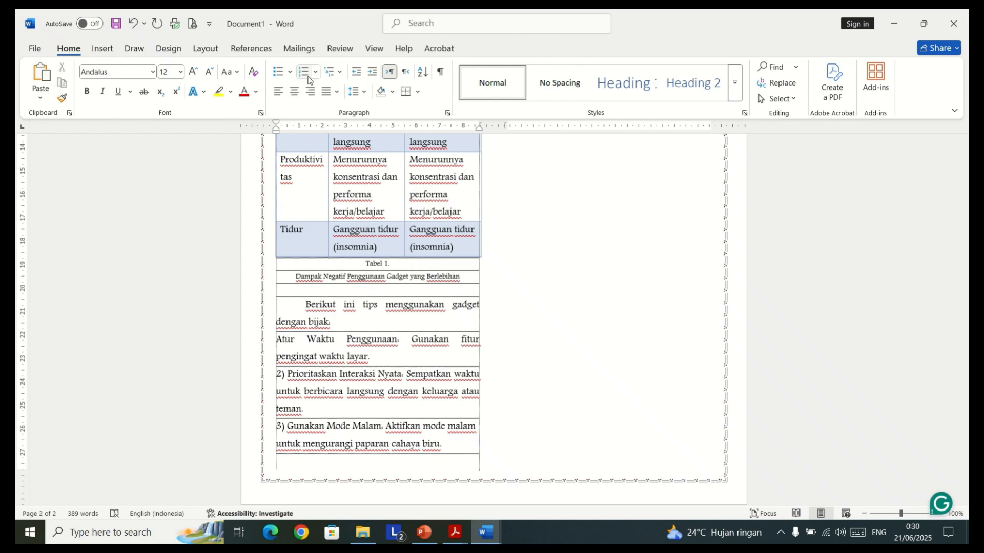
left_click(314, 73)
left_click(410, 128)
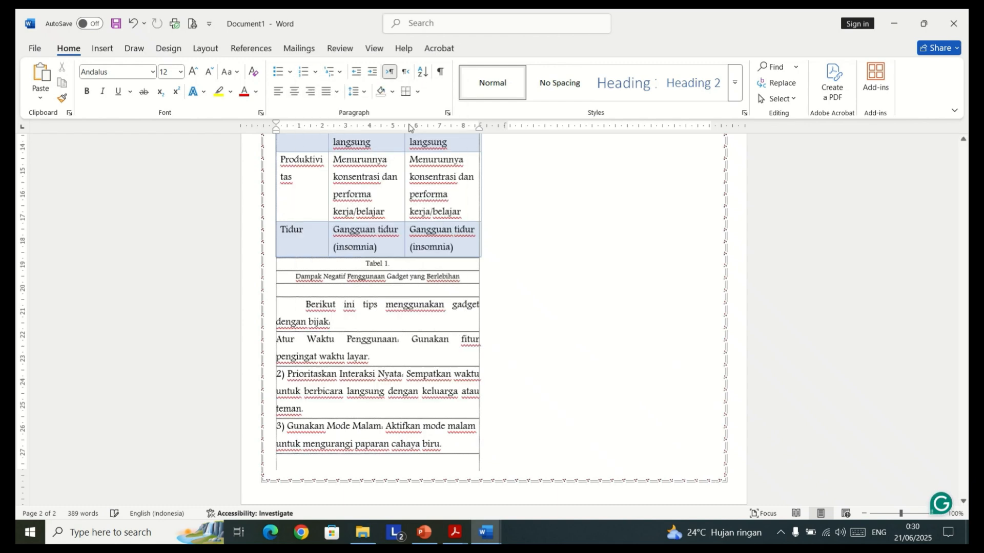
key("ctrl+z")
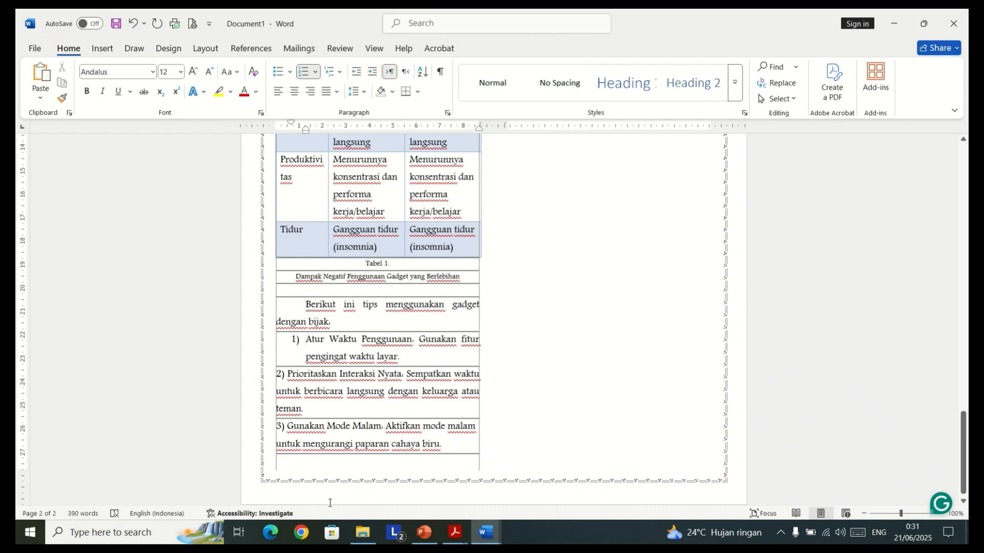
Examine the numbered tips' layout in Latihan Word.pdf in Acrobat and in the Word document D, and return to Document1.
mouse_move(455, 532)
left_click(473, 496)
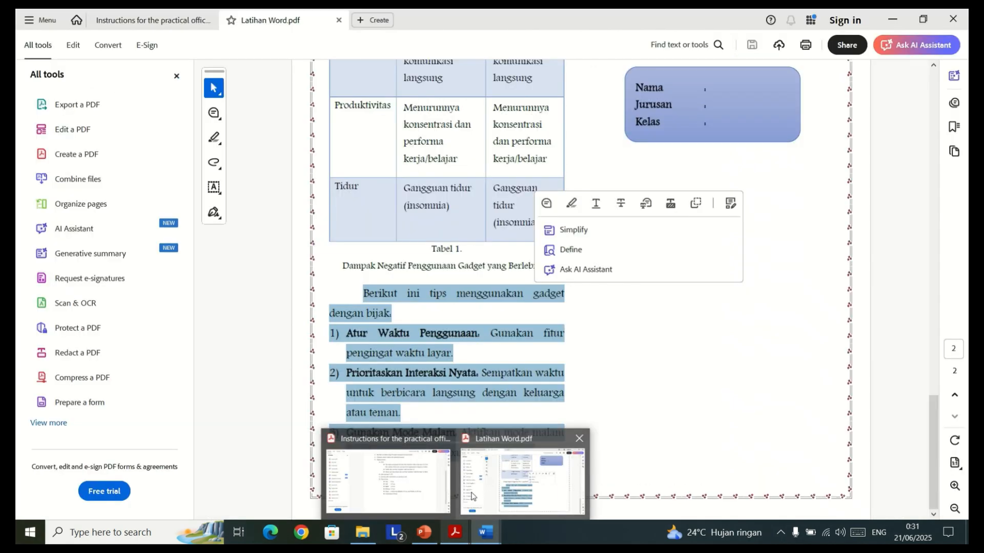
mouse_move(469, 536)
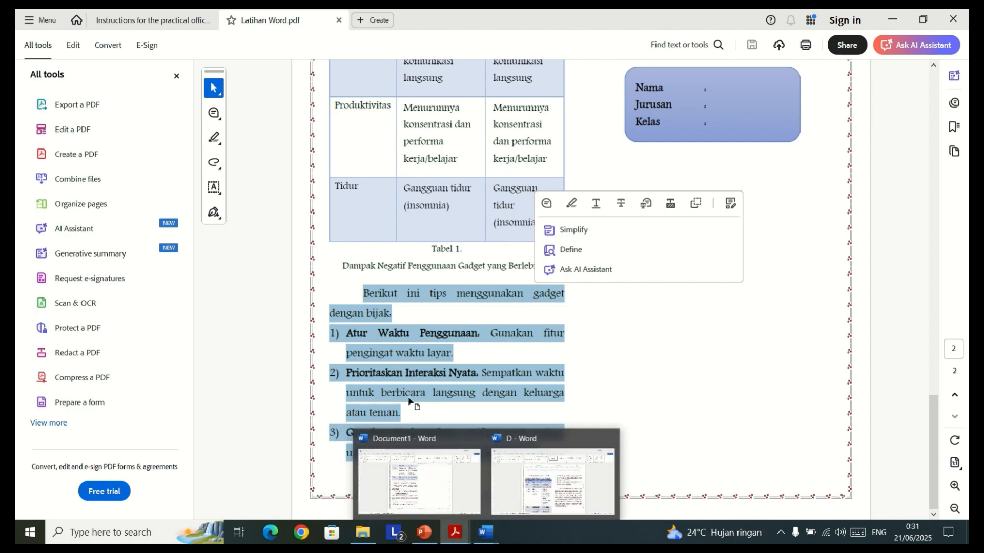
left_click(363, 356)
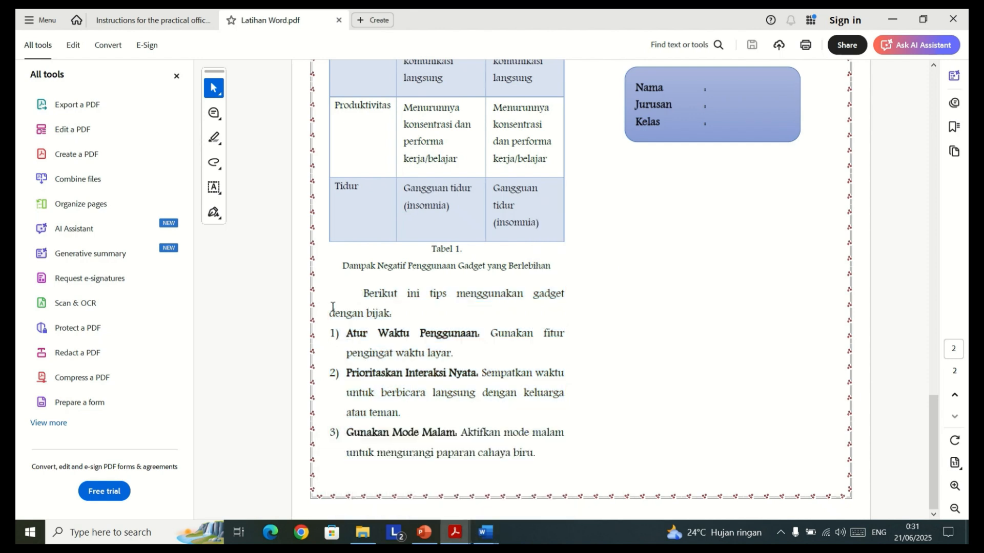
mouse_move(485, 534)
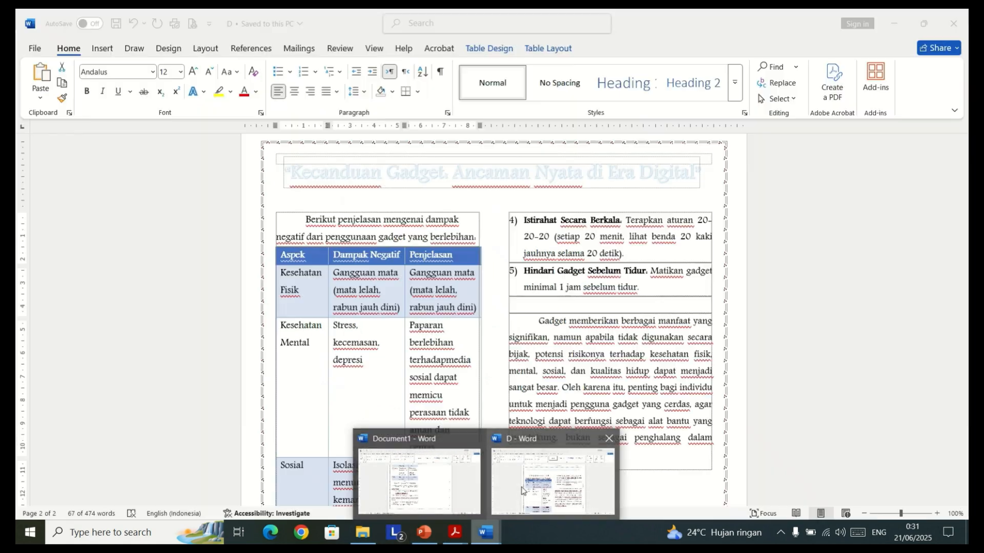
left_click(522, 490)
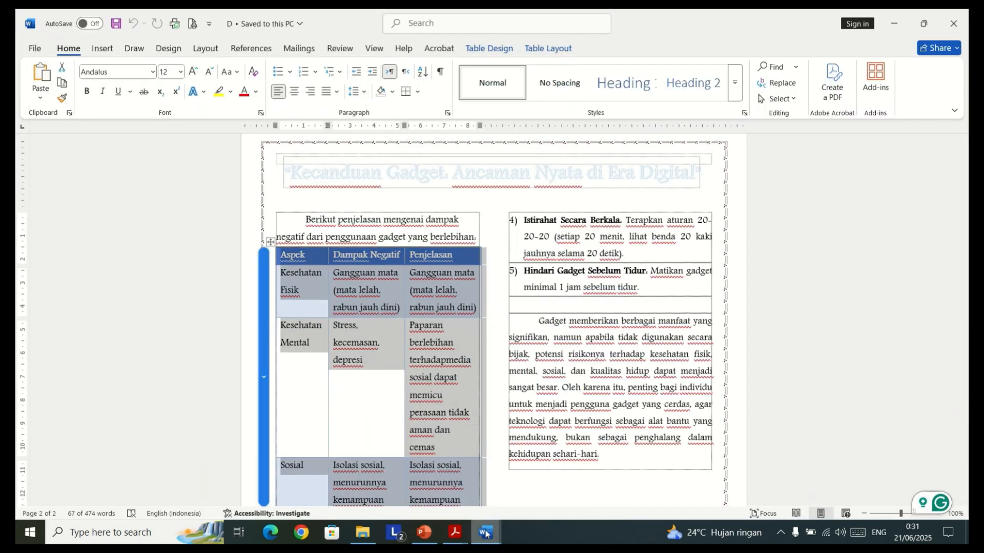
mouse_move(484, 533)
left_click(450, 495)
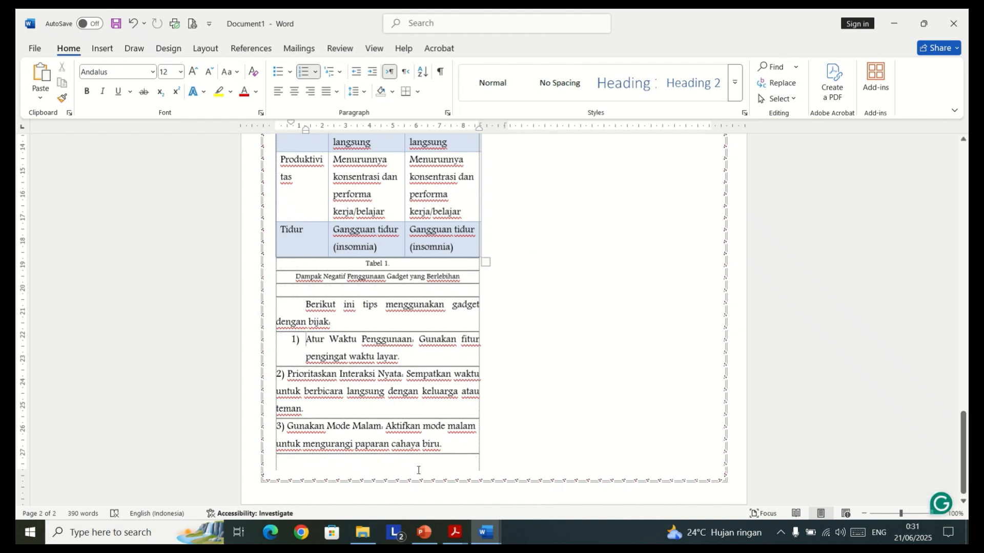
mouse_move(484, 534)
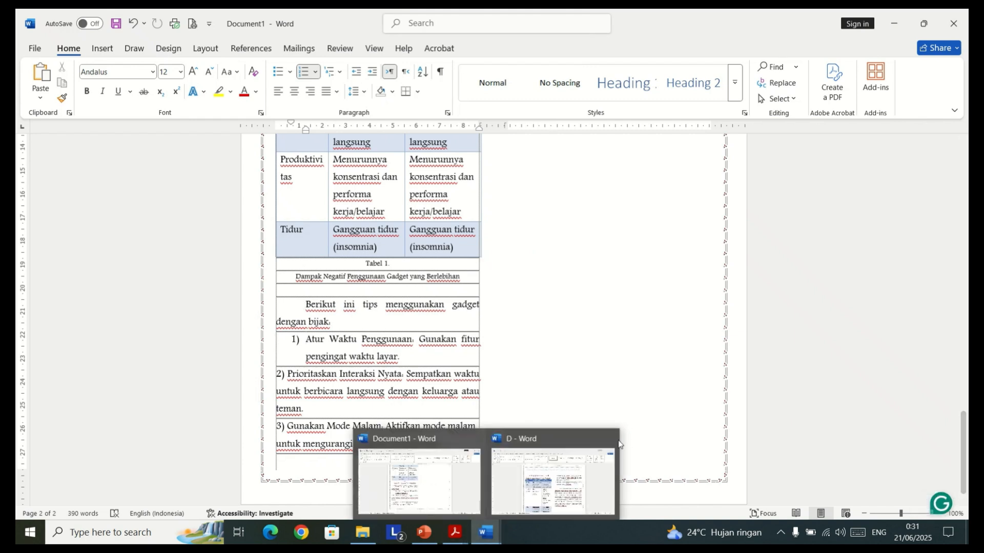
left_click(614, 443)
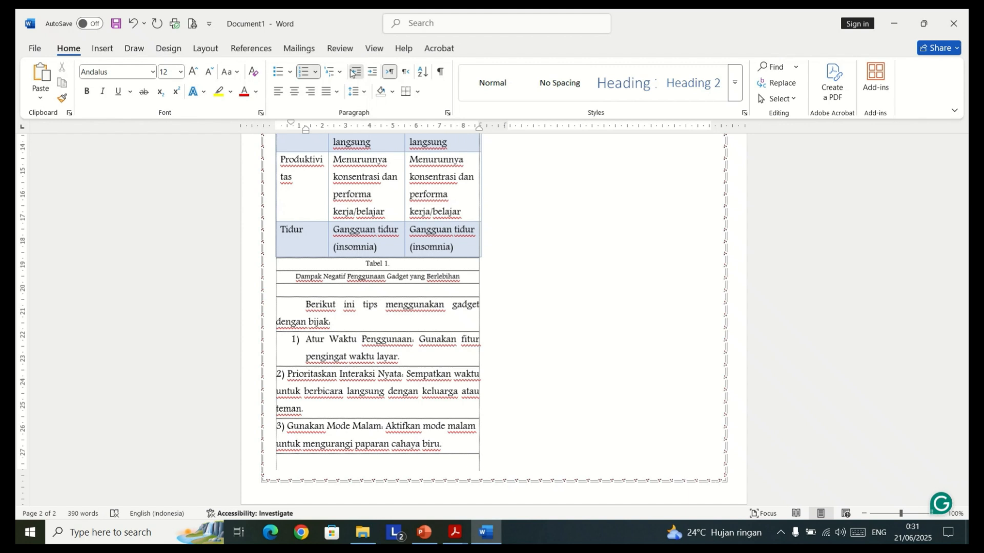
Align tip 1 with the column's left margin and replace the typed number before "Prioritaskan Interaksi Nyata" with automatic numbering.
left_click(356, 71)
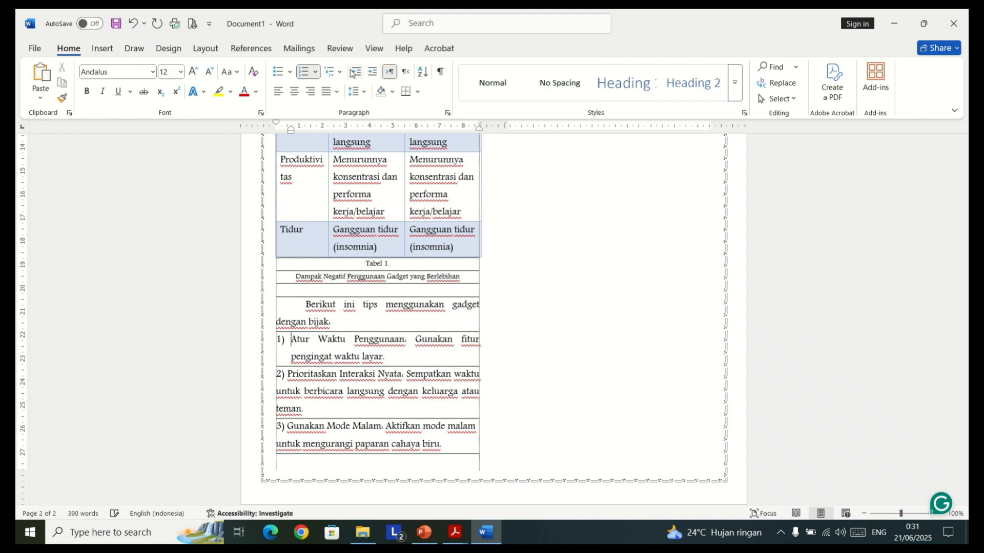
left_click(289, 371)
key("BackSpace")
key("BackSpace")
key("BackSpace")
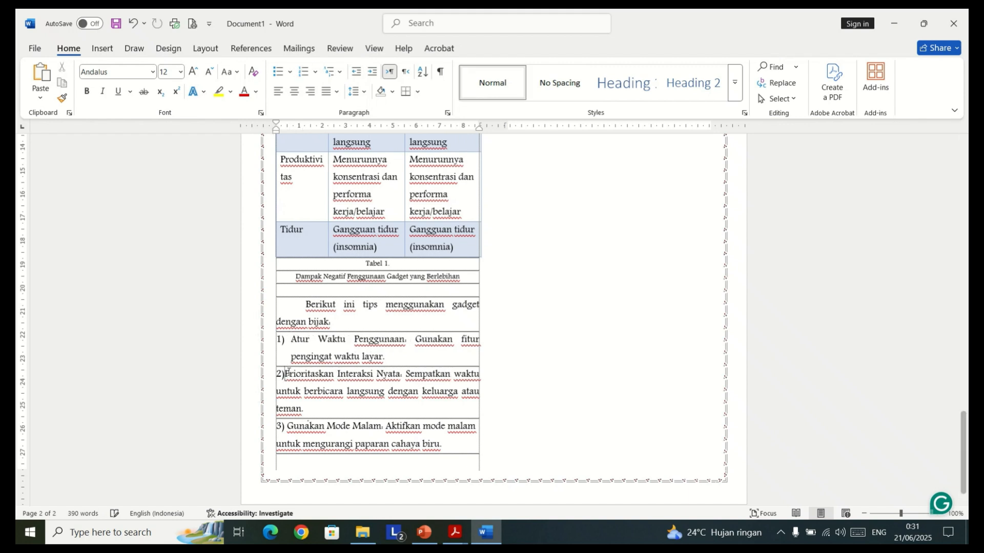
key("BackSpace")
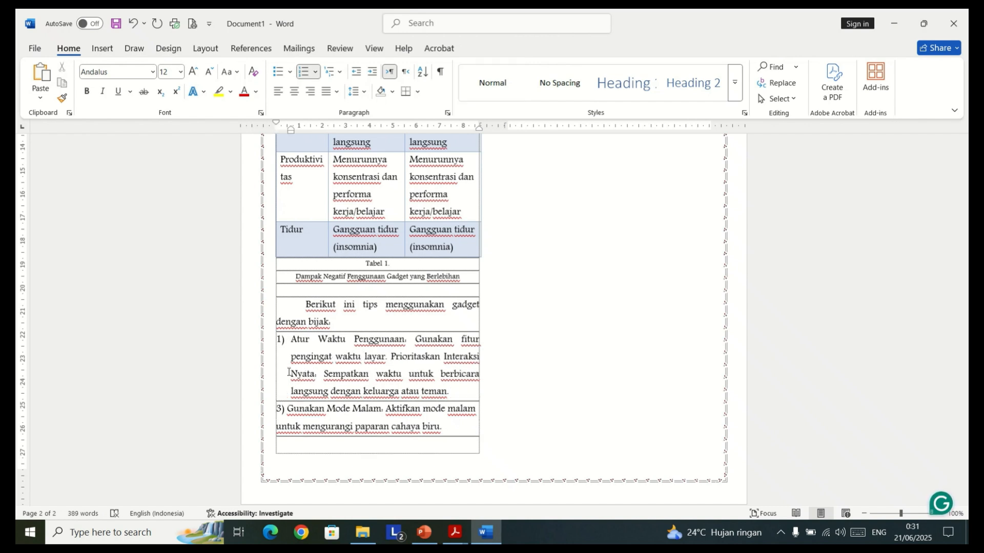
key("Return")
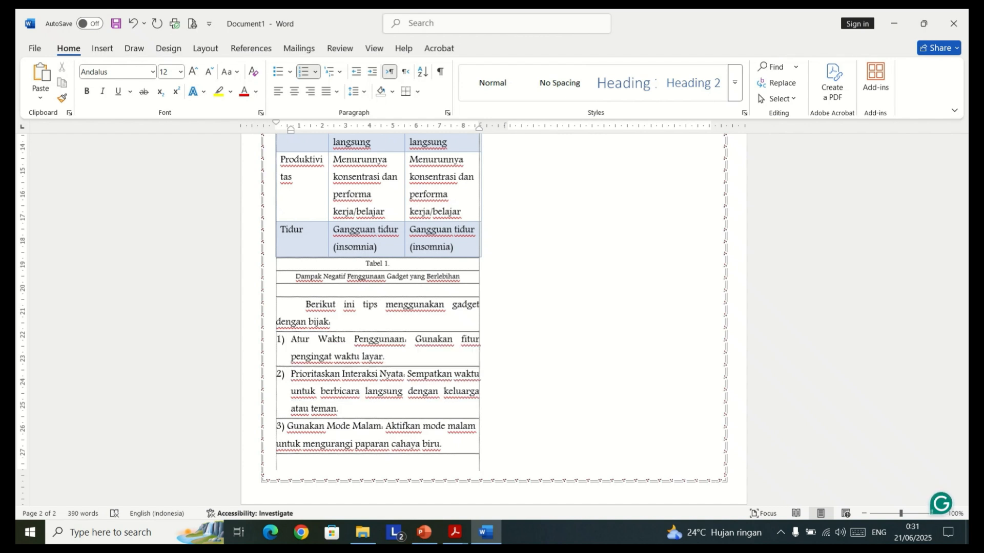
Replace the typed number before "Gunakan Mode Malam" with automatic numbering that continues the list.
left_click(288, 426)
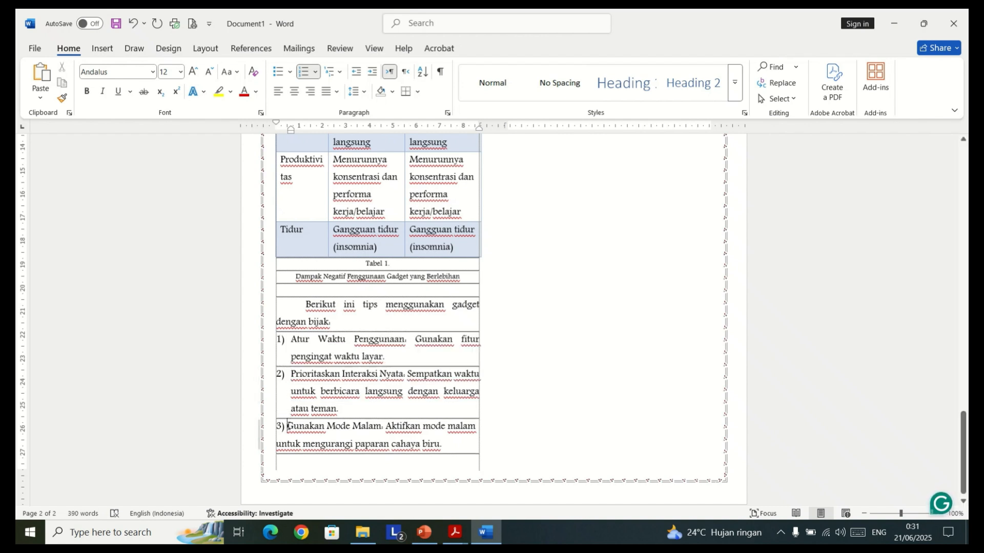
key("BackSpace")
key("BackSpace")
key("BackSpace")
key("BackSpace")
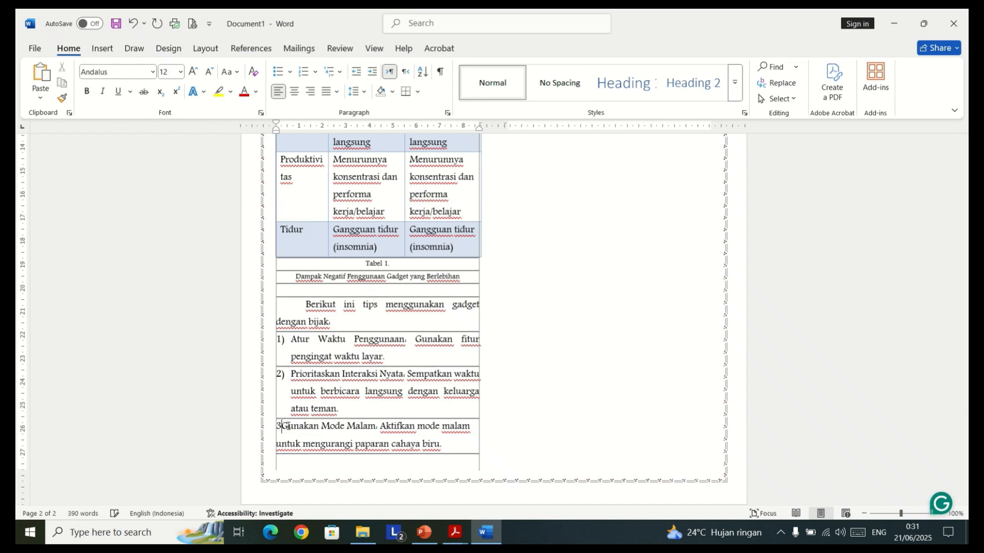
key("Return")
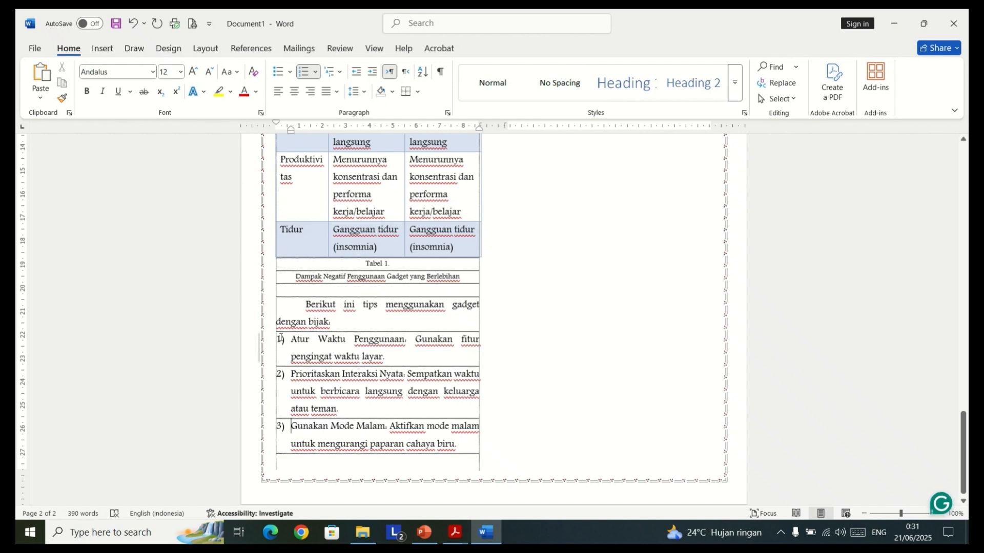
Bold the tip headings "Atur Waktu Penggunaan", "Prioritaskan Interaksi Nyata" and "Gunakan Mode Malam".
left_click_drag(291, 343, 379, 348)
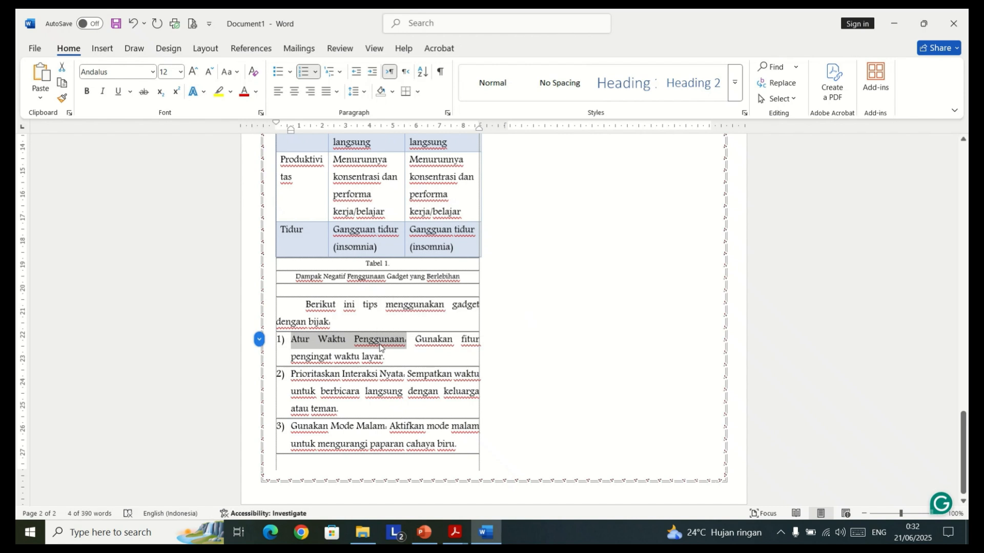
key("ctrl+b")
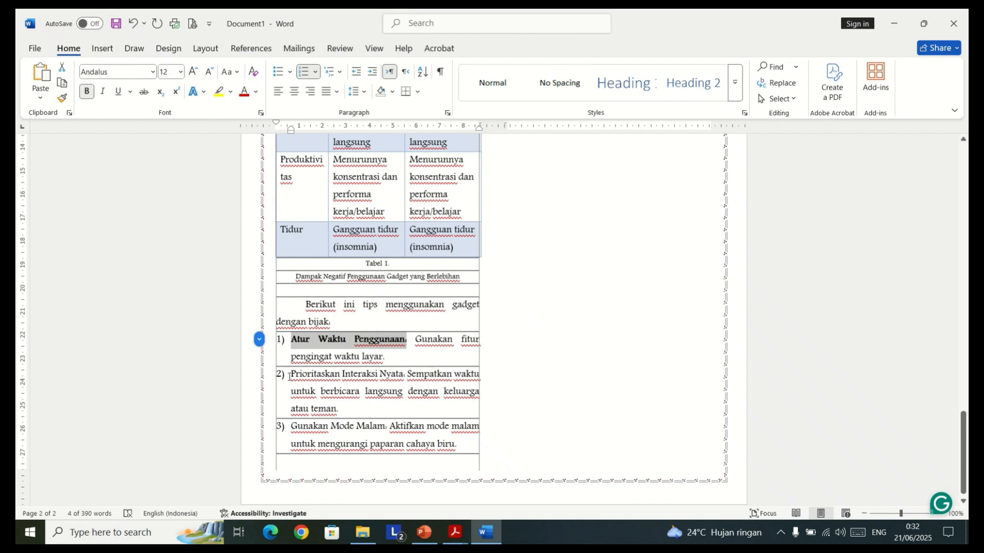
left_click_drag(291, 378, 398, 377)
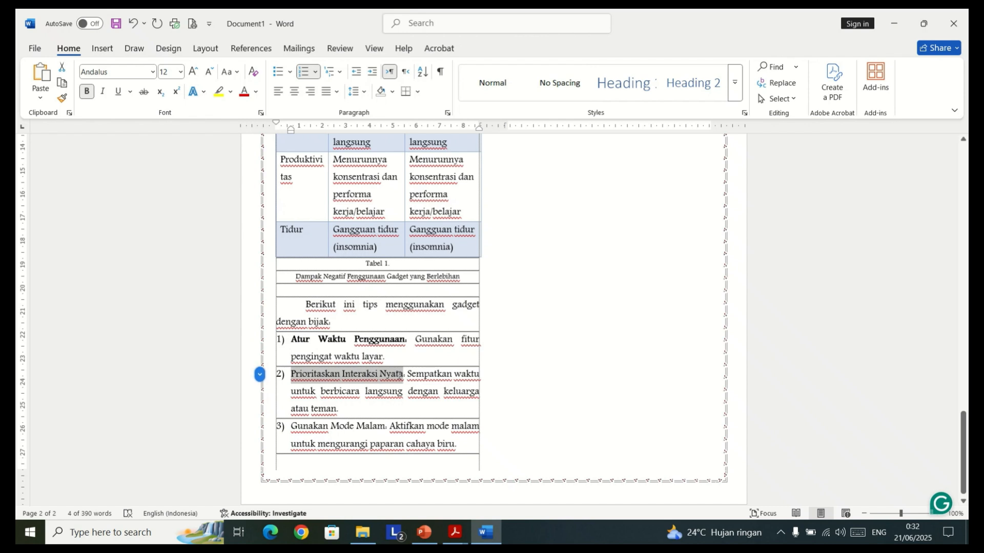
key("ctrl+b")
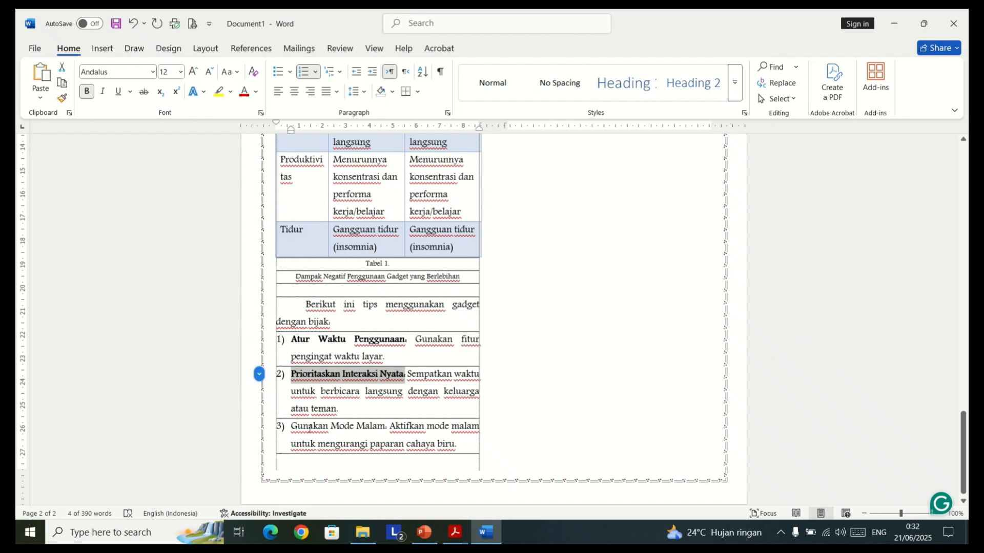
left_click_drag(292, 427, 379, 432)
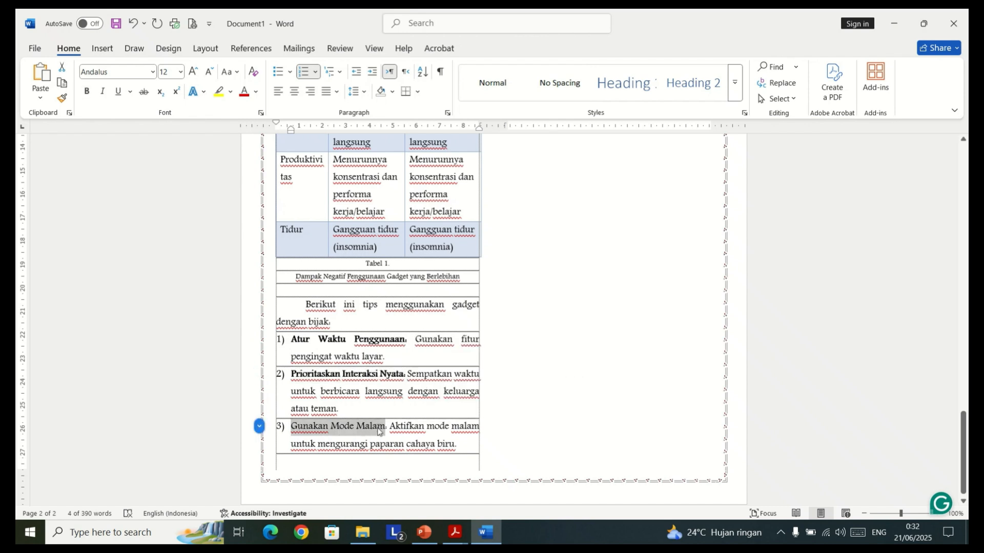
left_click(88, 93)
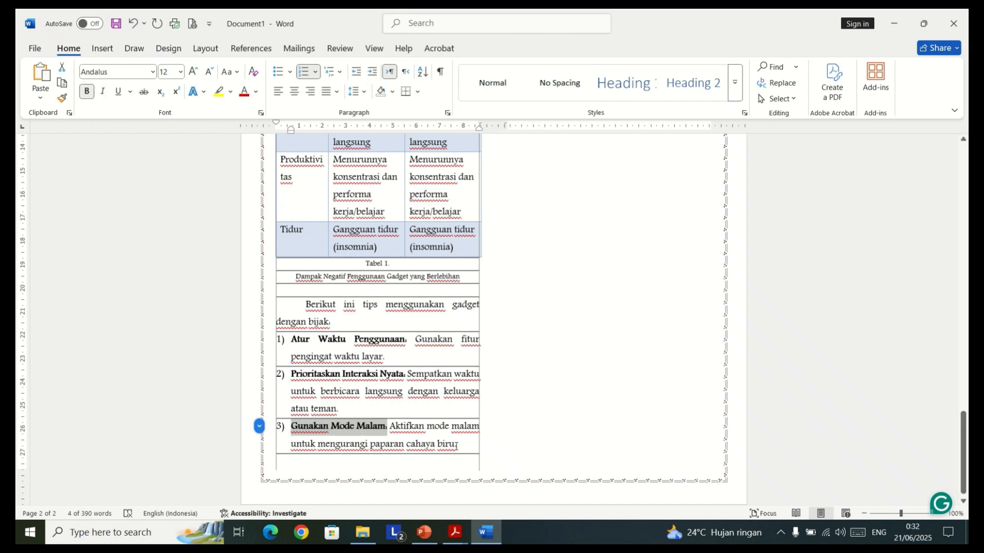
Increase the top margin slightly so the empty line below tip 3 moves into page 2's second column.
left_click(431, 467)
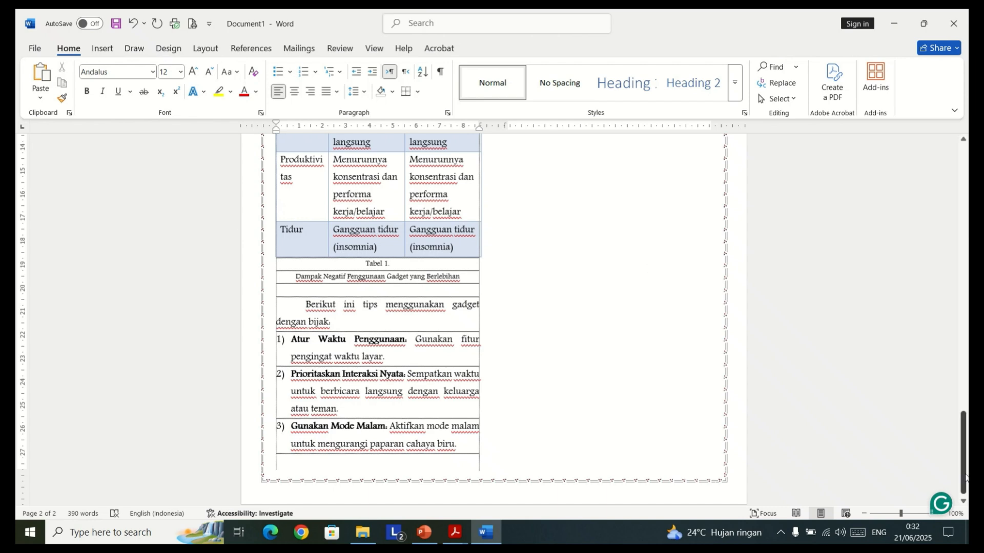
left_click_drag(965, 477, 944, 367)
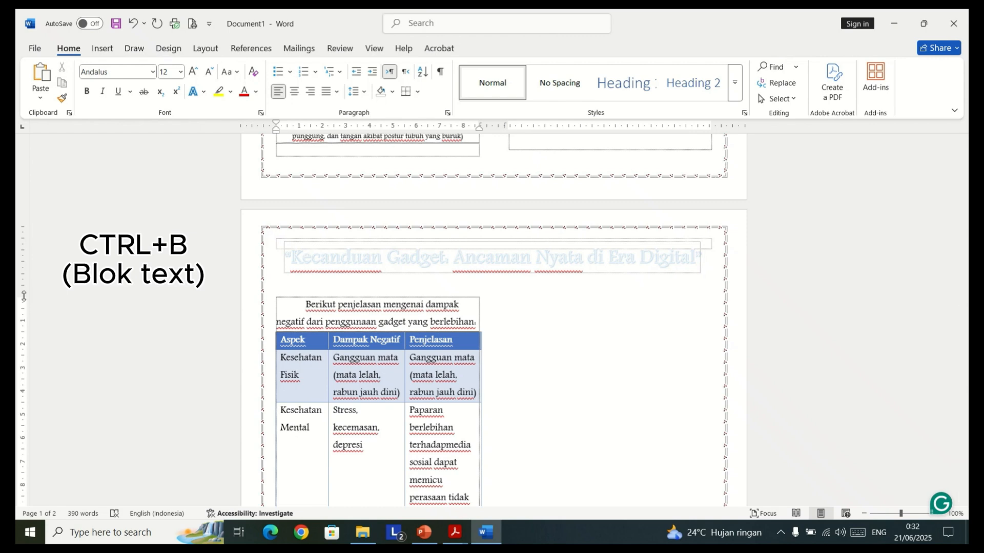
left_click_drag(23, 297, 23, 303)
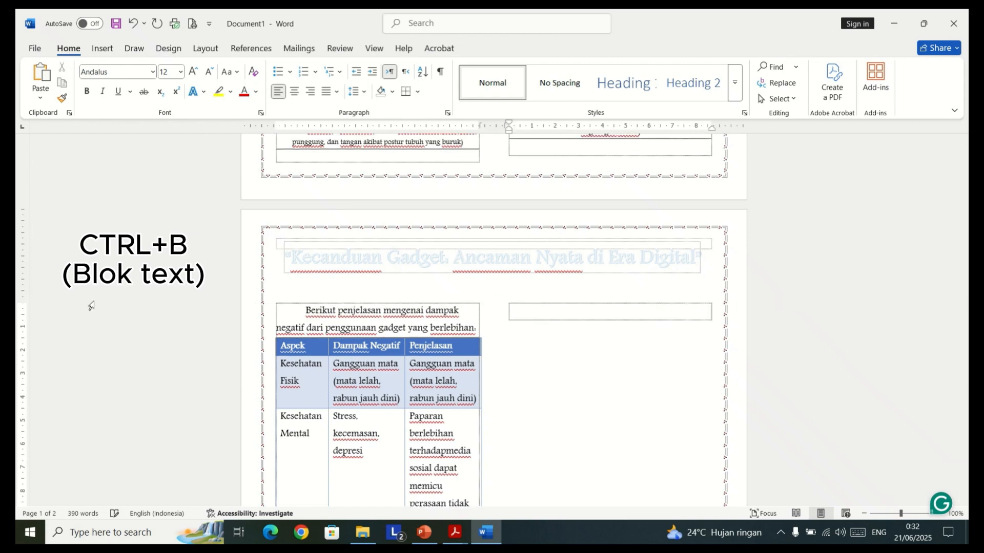
left_click_drag(965, 343, 965, 452)
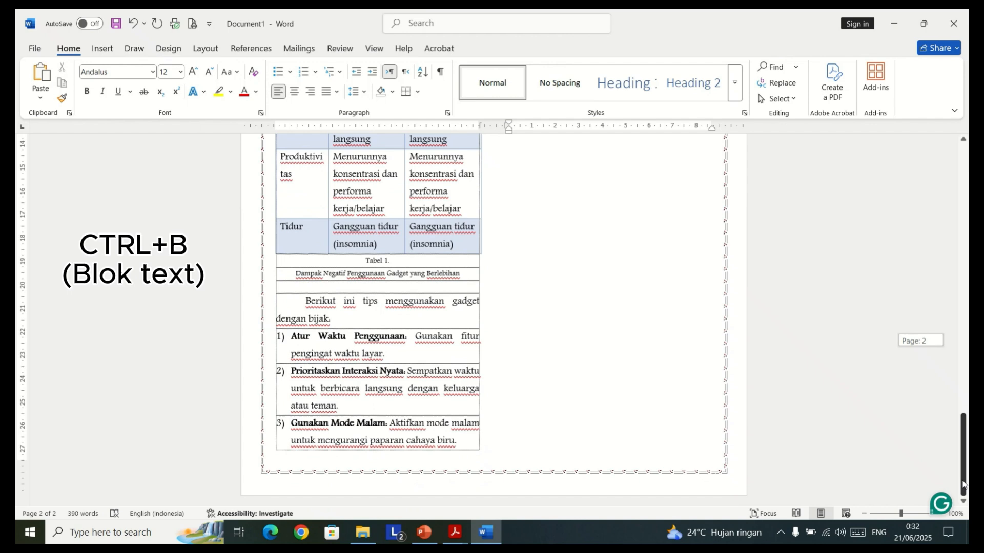
Add list item 4 after tip 3 with the unbolded heading "Istirahat secara berkala".
left_click(455, 442)
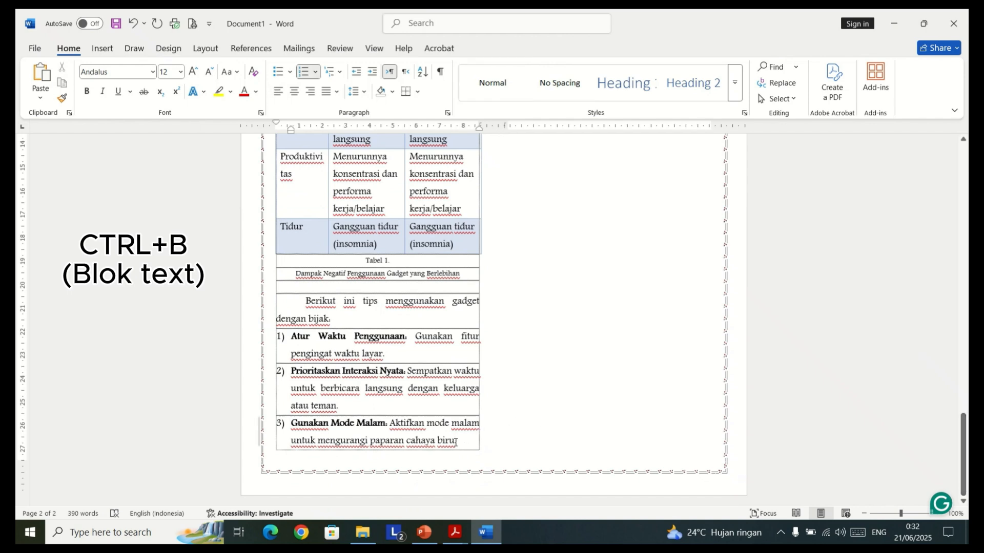
key("Return")
key("ctrl+b")
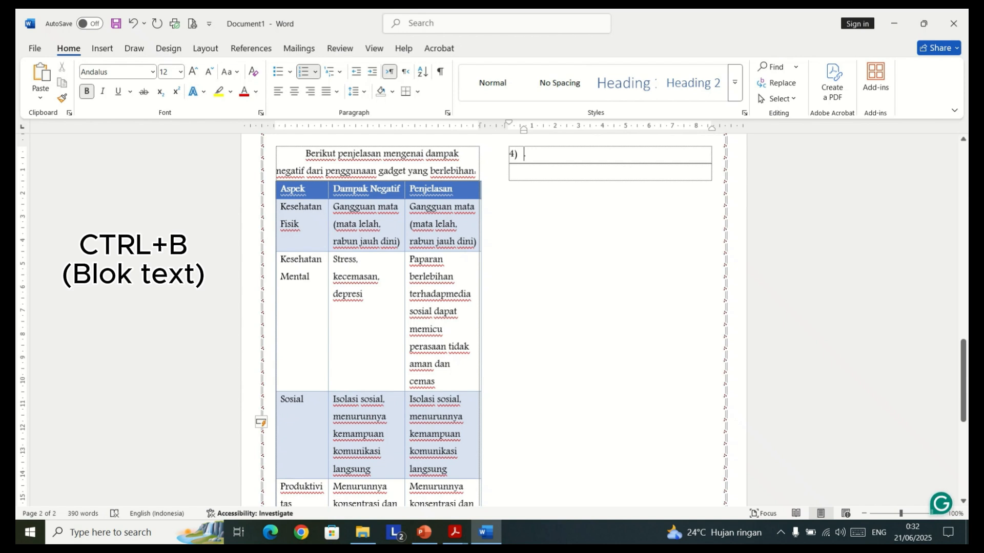
key("ctrl+b")
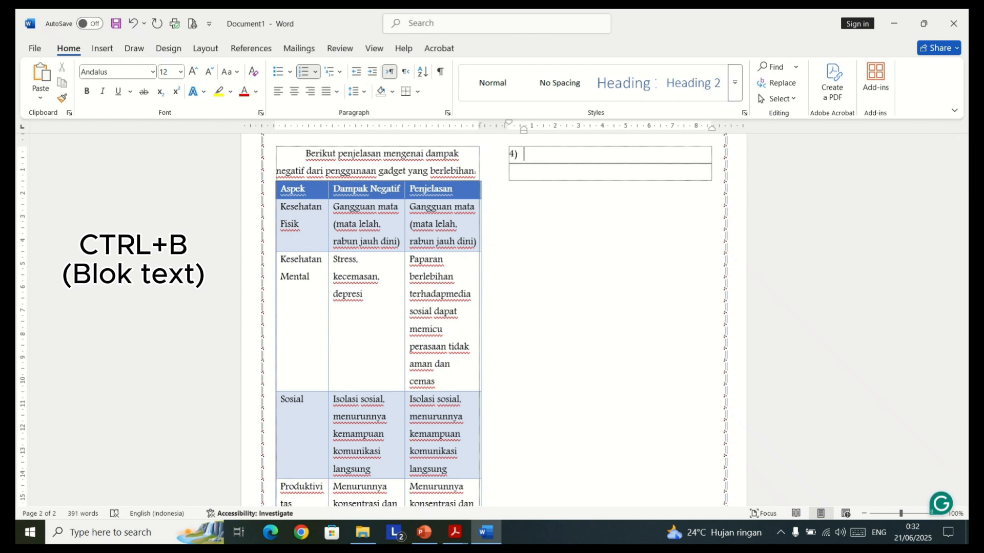
type("Istir")
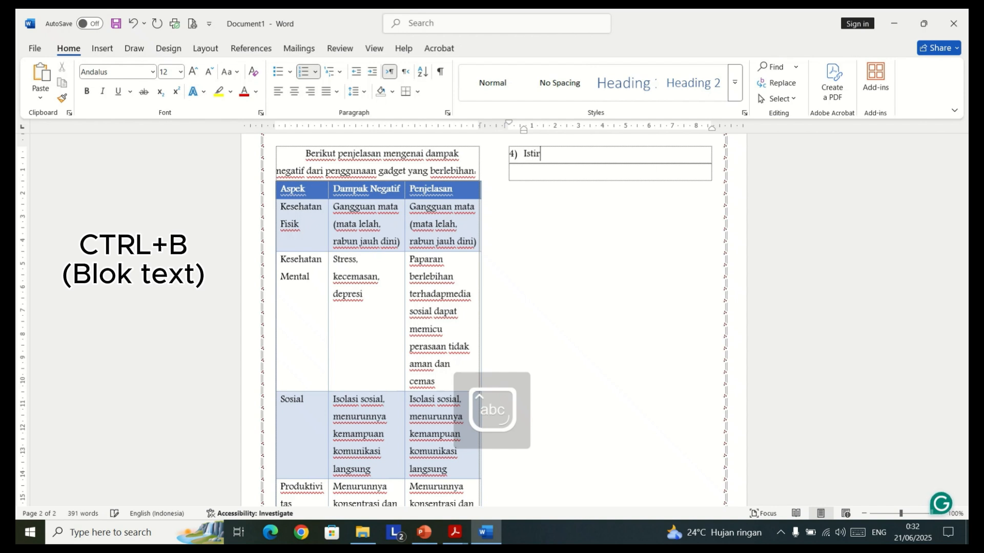
type("ahat secar")
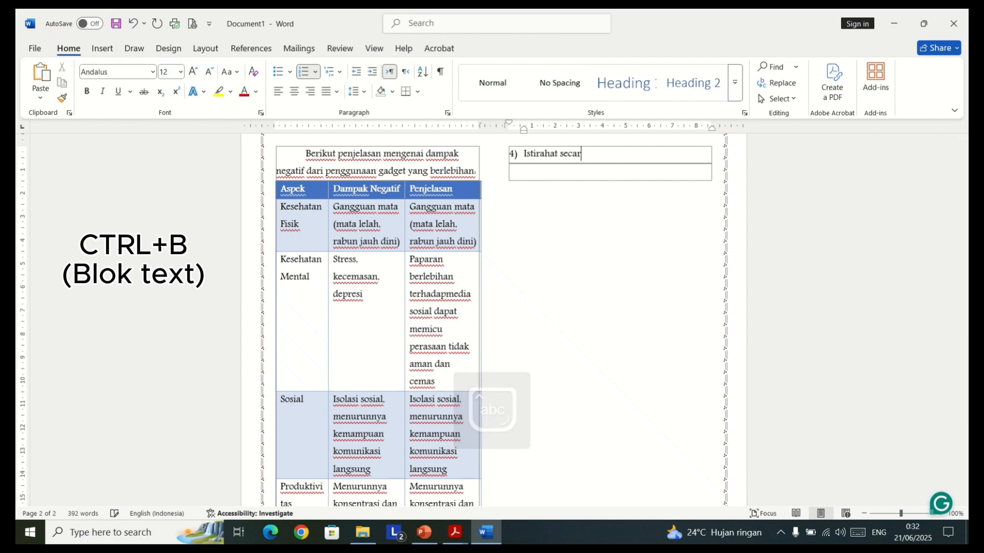
type("a berkala")
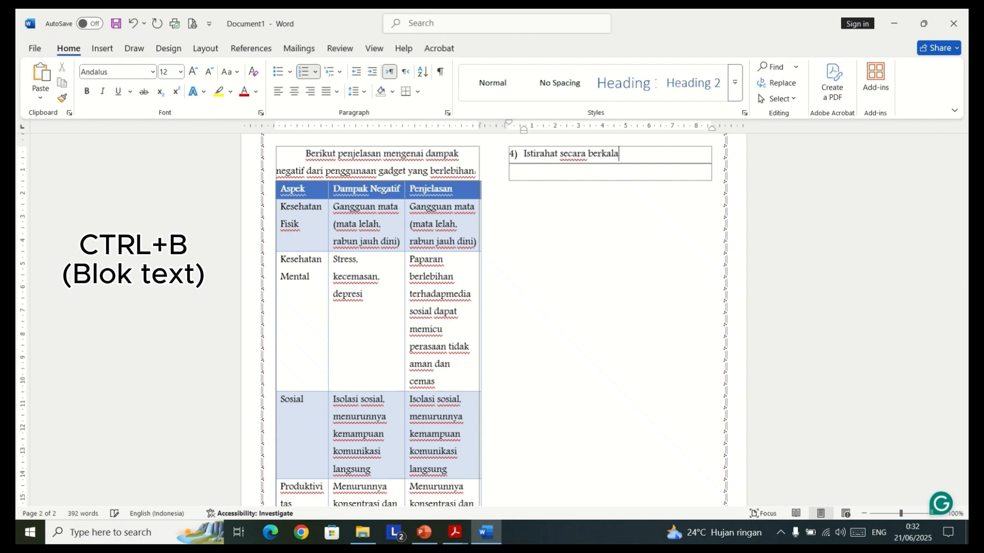
Bold the whole "Istirahat secara berkala" heading in tip 4.
key("shift+Left")
key("shift+Left")
key("shift+Left")
key("shift+Left")
key("shift+Left")
key("shift+Left")
key("shift+Left")
key("shift+Left")
key("shift+Left")
key("shift+Left")
key("shift+Left")
key("shift+Left")
key("shift+Left")
key("shift+Left")
key("shift+Left")
key("shift+Left")
key("shift+Left")
key("shift+Left")
key("shift+Left")
key("shift+Left")
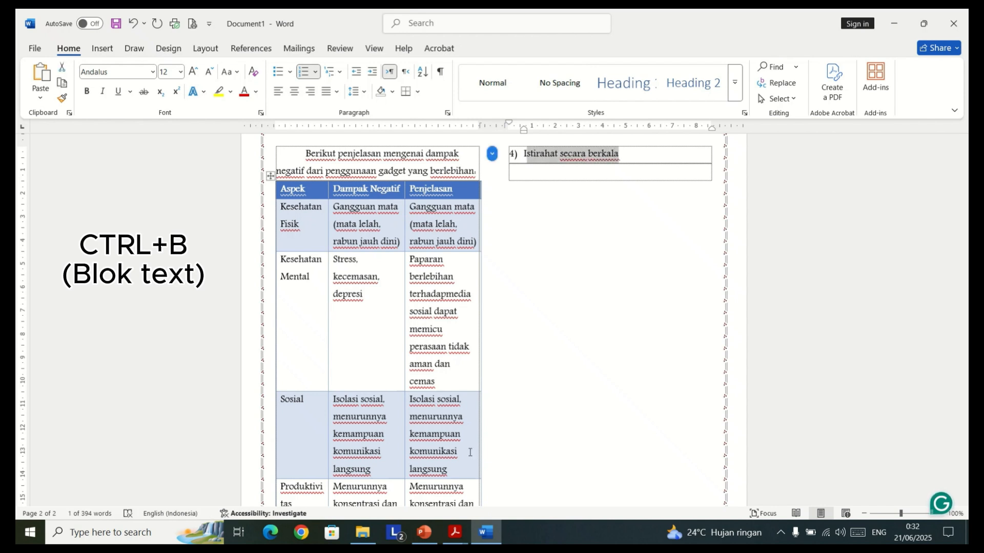
key("shift+Left")
key("ctrl+b")
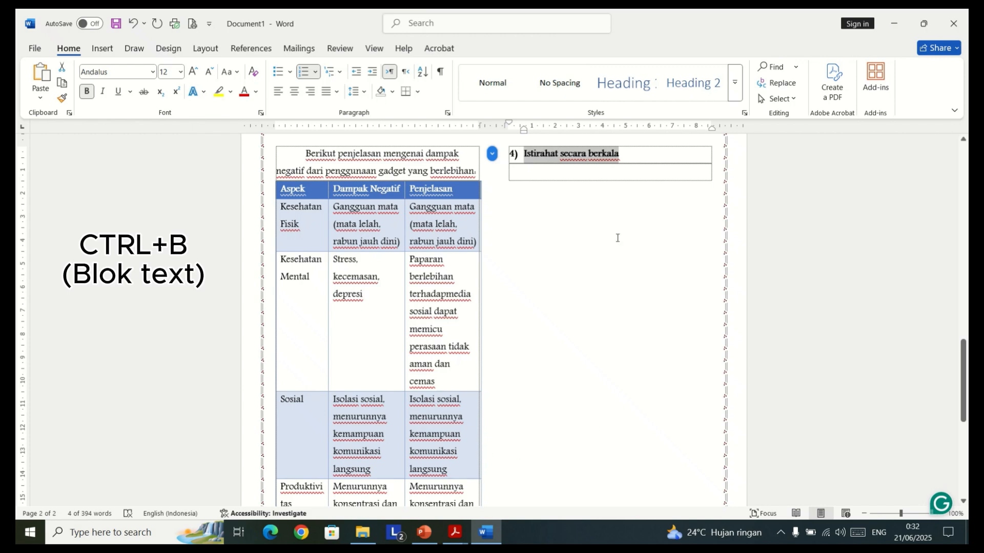
Copy the text from "Terapkan aturan 20-20-20" through "kehidupan sehari-hari." from Latihan Word.pdf in Acrobat, and return to Word.
left_click(620, 152)
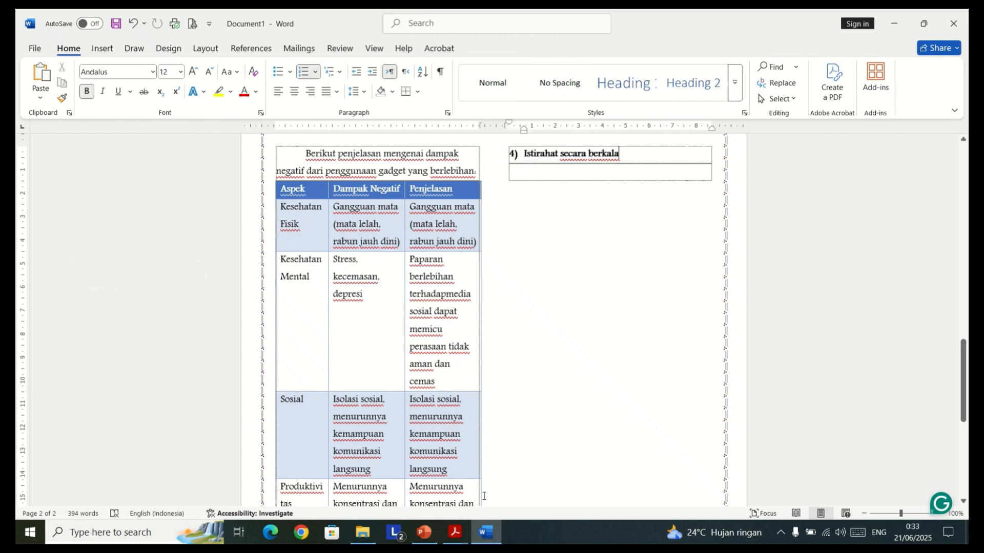
mouse_move(455, 533)
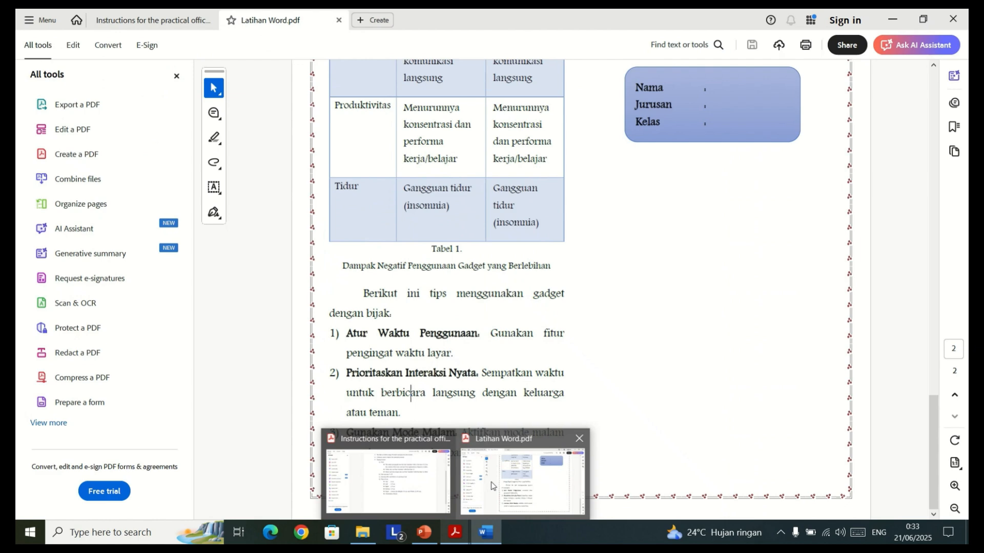
left_click(491, 486)
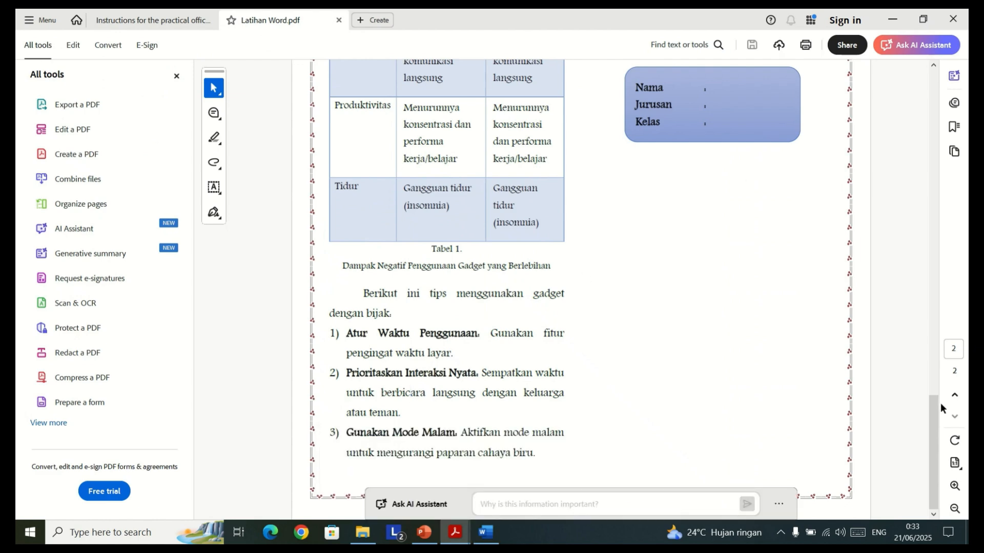
left_click_drag(932, 434, 912, 309)
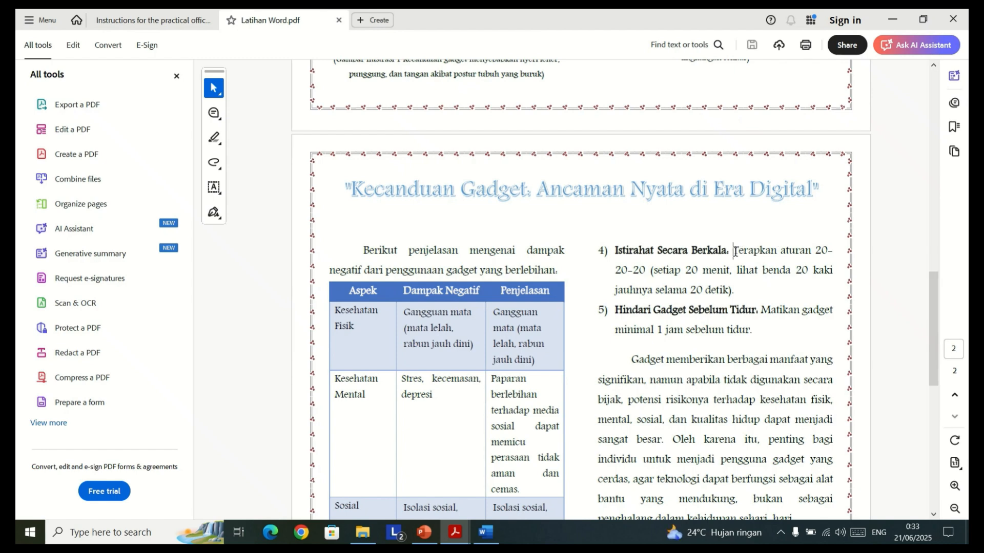
left_click_drag(734, 251, 738, 253)
left_click_drag(933, 333, 937, 378)
left_click(754, 88)
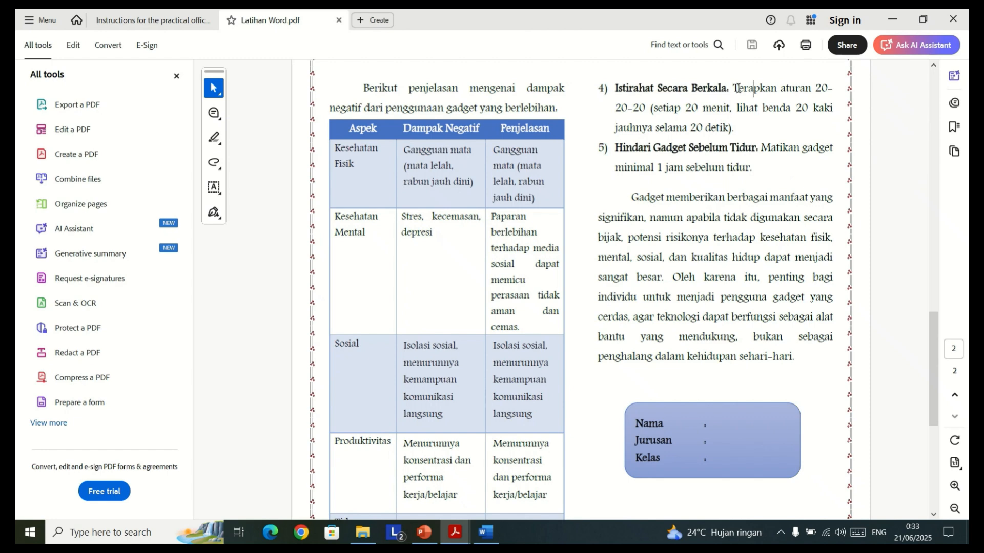
left_click_drag(734, 88, 797, 357)
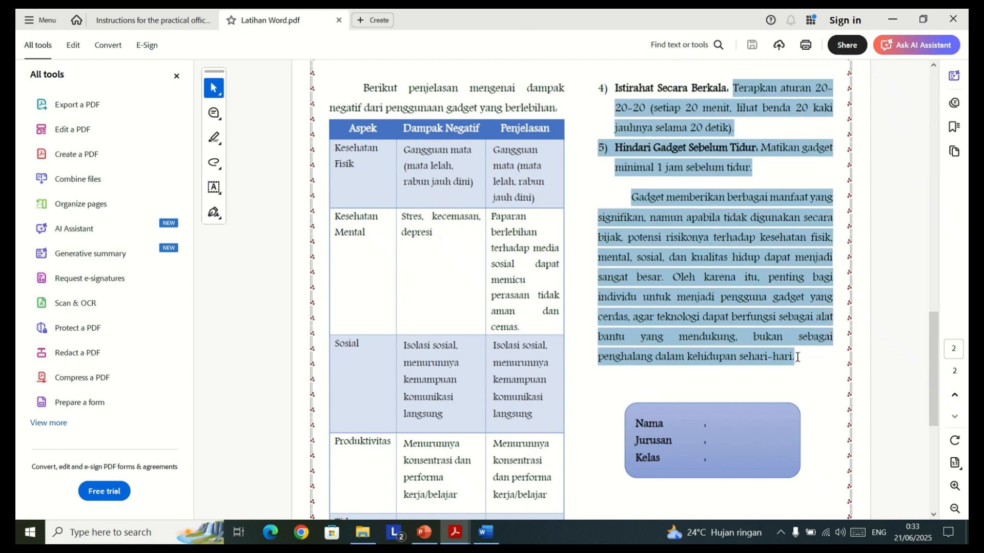
left_click(583, 456)
left_click(485, 533)
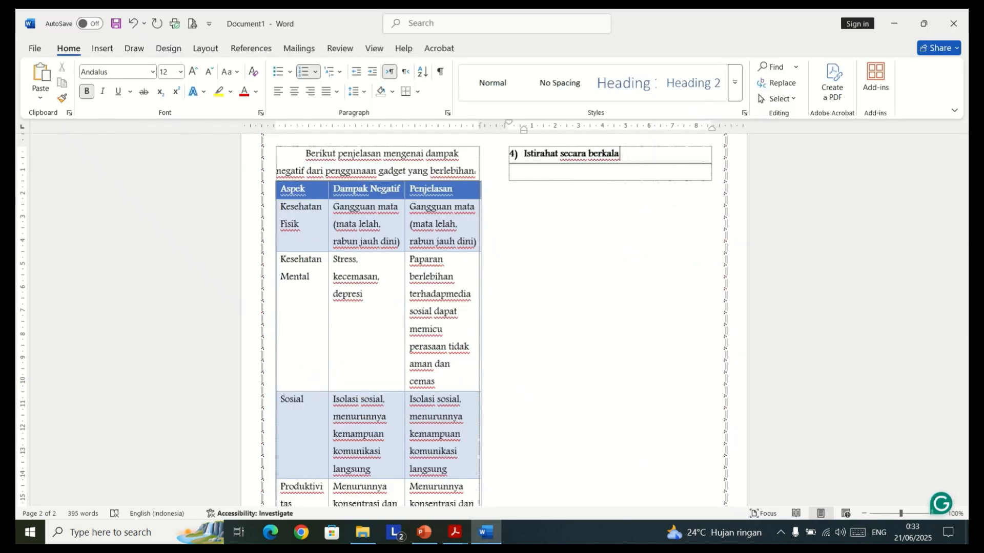
Add a comma after "Istirahat secara berkala", paste the copied text, and join "Terapkan aturan 20-20-20" to the heading's line.
type(",")
type("Terapkan aturan 20-20-20 (setiap 20 menit, lihat benda 20 kaki jauhnya selama 20 detik). 5) Hindari Gadget Sebelum Tidur. Matikan gadget minimal 1 jam sebelum tidur. Gadget memberikan berbagai manfaat yang signifikan, namun apabila tidak digunakan secara bijak, potensi risikonya terhadap kesehatan fisik, mental, sosial, dan kualitas hidup dapat menjadi sangat besar. Oleh karena itu, penting bagi individu untuk menjadi pengguna gadget yang cerdas, agar teknologi dapat berfungsi sebagai alat bantu yang mendukung, bukan sebagai penghalang dalam kehidupan sehari-hari.")
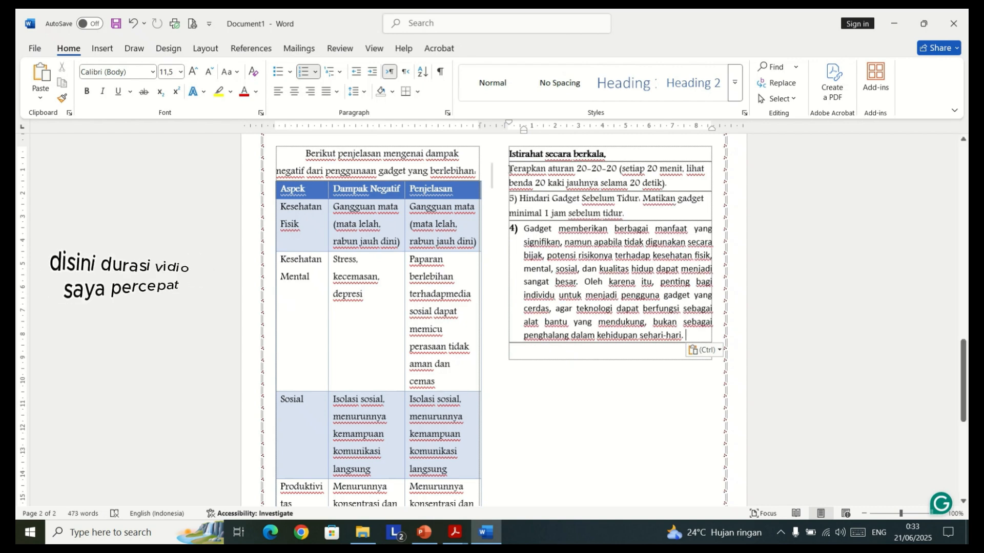
left_click(509, 169)
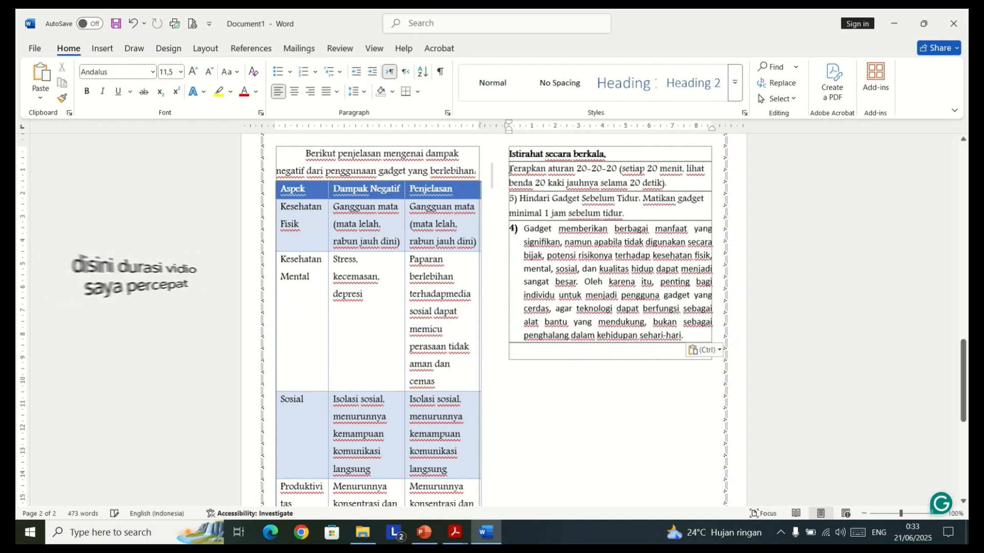
key("BackSpace")
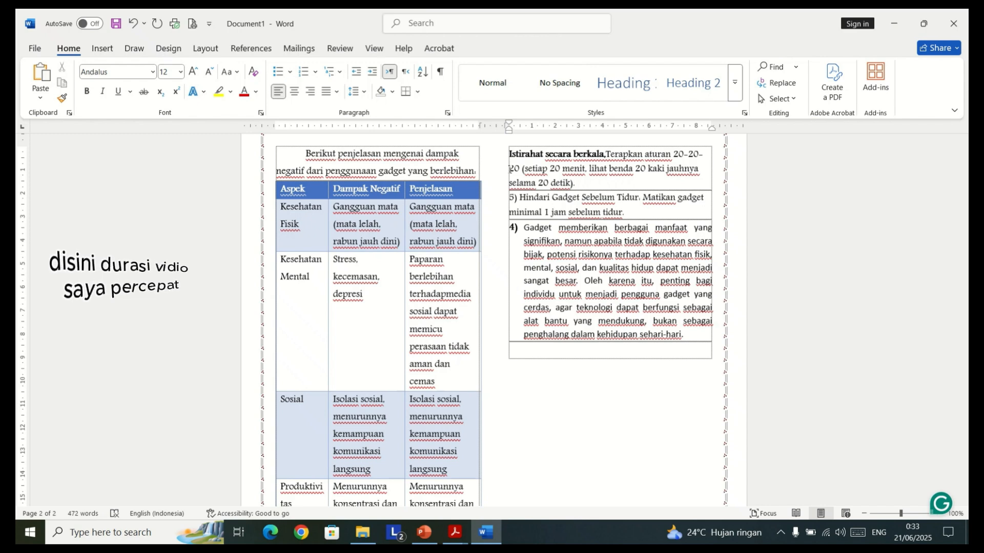
Undo the last joining and paste, and paste the copied text again after "Istirahat secara berkala,".
key("ctrl+z")
key("ctrl+z")
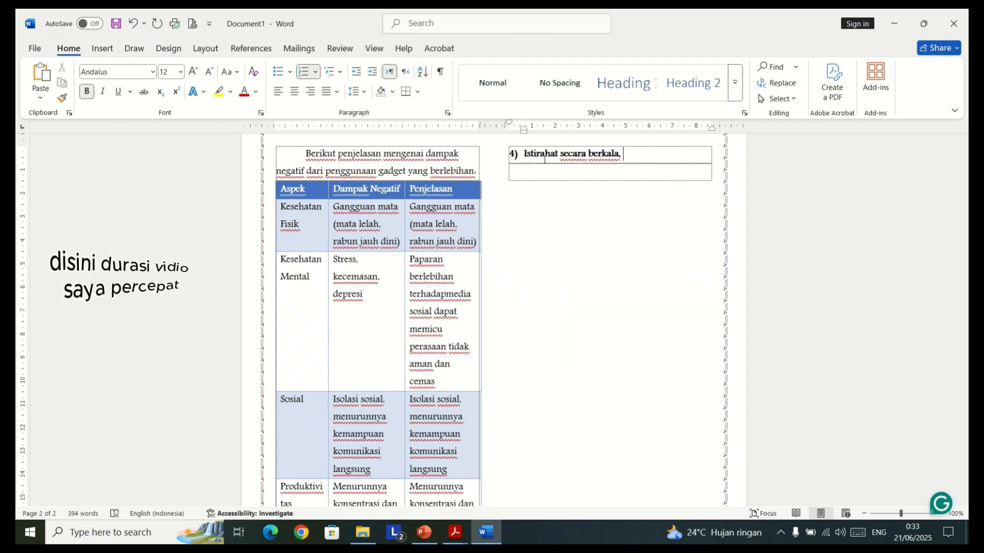
type("Terapkan aturan 20-20-20 (setiap 20 menit, lihat benda 20 kaki jauhnya selama 20 detik). 5) Hindari Gadget Sebelum Tidur. Matikan gadget minimal 1 jam sebelum tidur. Gadget memberikan berbagai manfaat yang signifikan, namun apabila tidak digunakan secara bijak, potensi risikonya terhadap kesehatan fisik, mental, sosial, dan kualitas hidup dapat menjadi sangat besar. Oleh karena itu, penting bagi individu untuk menjadi pengguna gadget yang cerdas, agar teknologi dapat berfungsi sebagai alat bantu yang mendukung, bukan sebagai penghalang dalam kehidupan sehari-hari.")
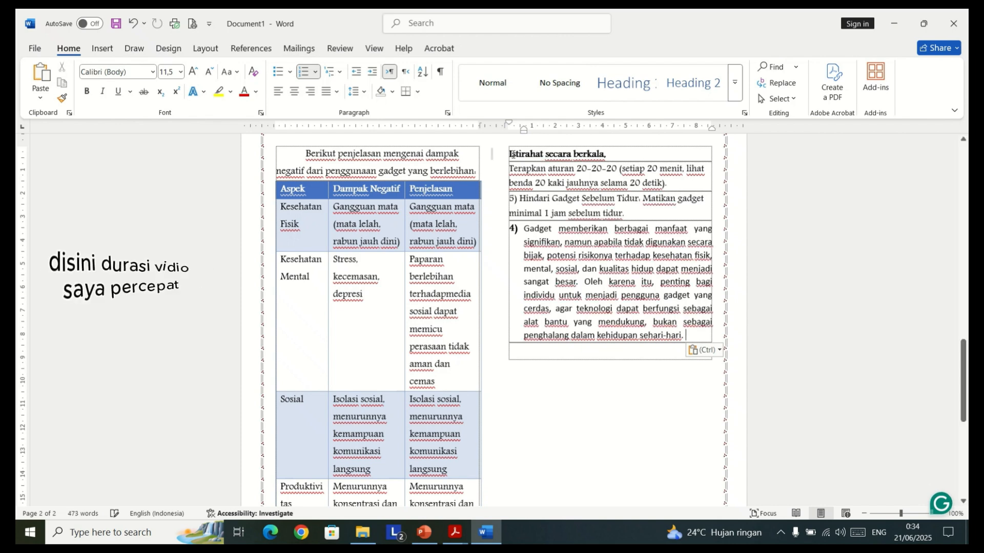
Make "Istirahat secara berkala," numbered list item 4 again and join the "Terapkan aturan 20-20-20" sentence to its line.
left_click(510, 154)
key("BackSpace")
key("Return")
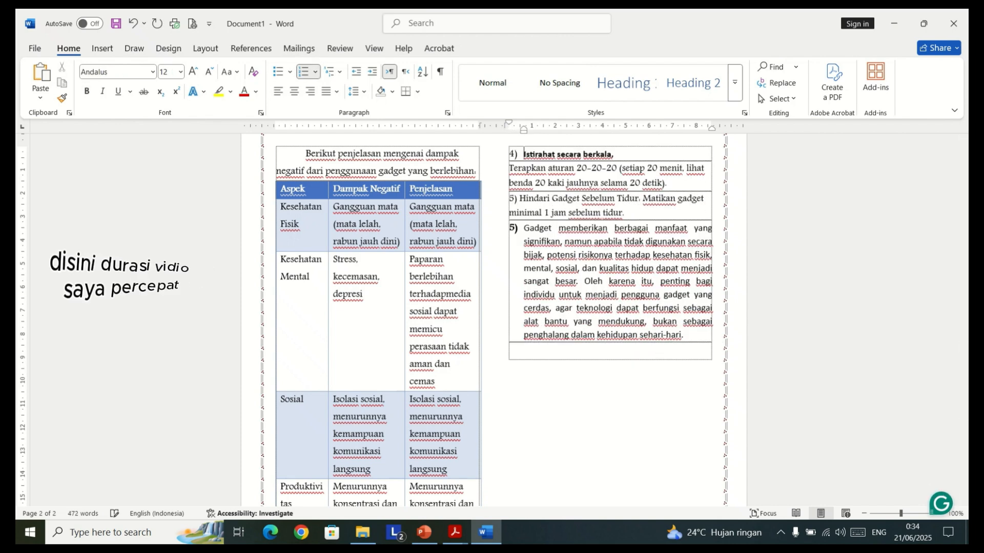
left_click(510, 169)
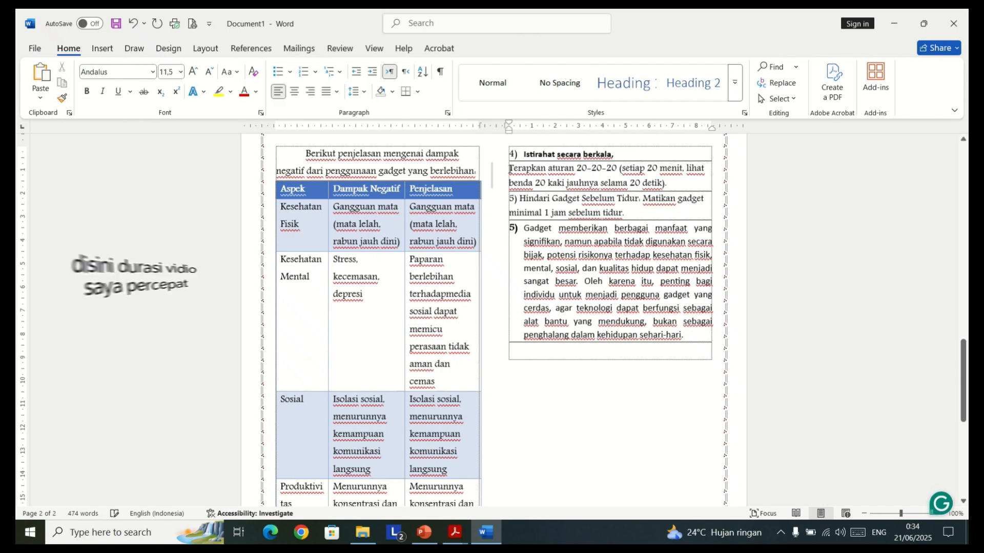
key("BackSpace")
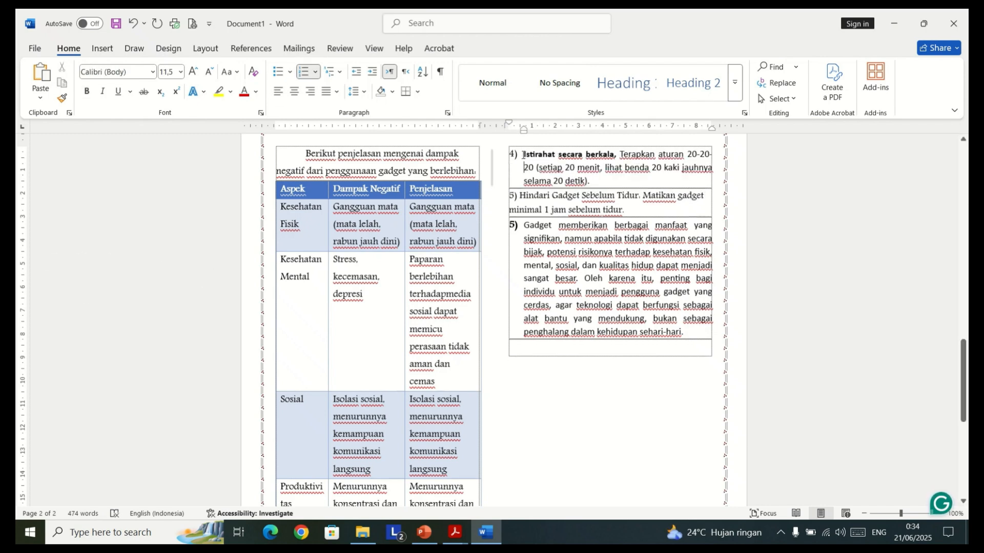
Turn the "Hindari Gadget Sebelum Tidur" line into automatic list item 5, replacing its pasted number.
left_click_drag(523, 154, 608, 193)
left_click(624, 208)
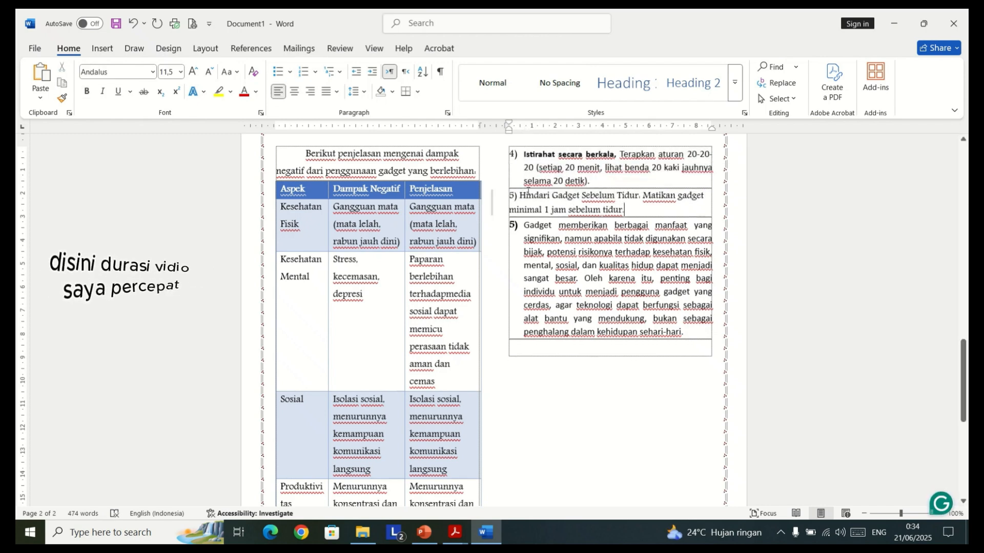
key("BackSpace")
key("BackSpace")
key("BackSpace")
key("BackSpace")
key("Return")
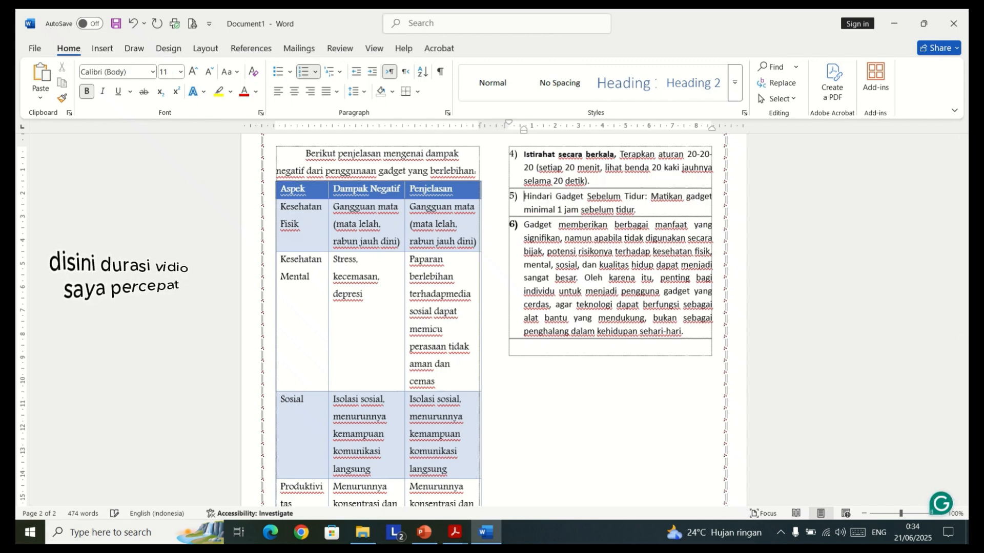
Remove the list numbering and indent from the "Gadget memberikan berbagai manfaat" paragraph and insert an empty line above it.
left_click(523, 224)
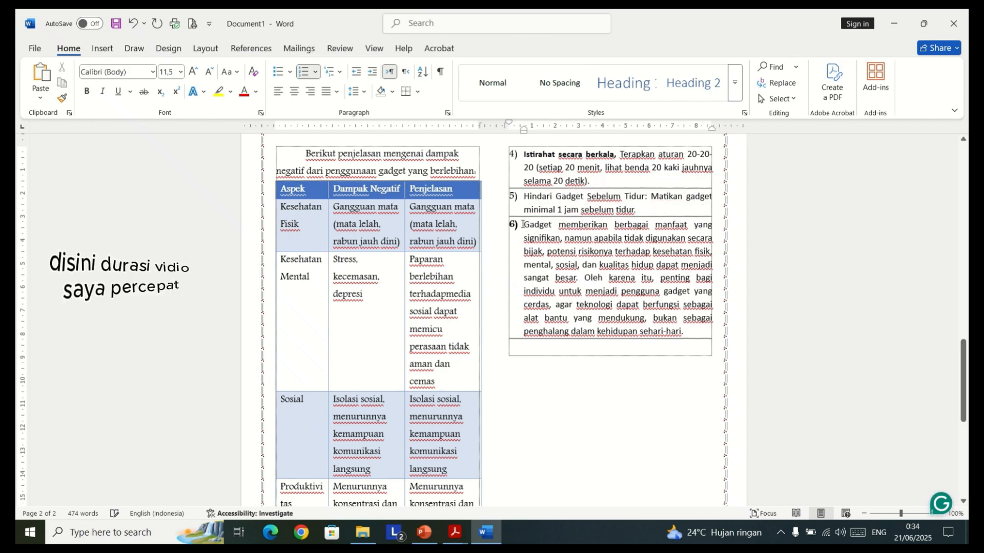
key("BackSpace")
key("BackSpace")
key("BackSpace")
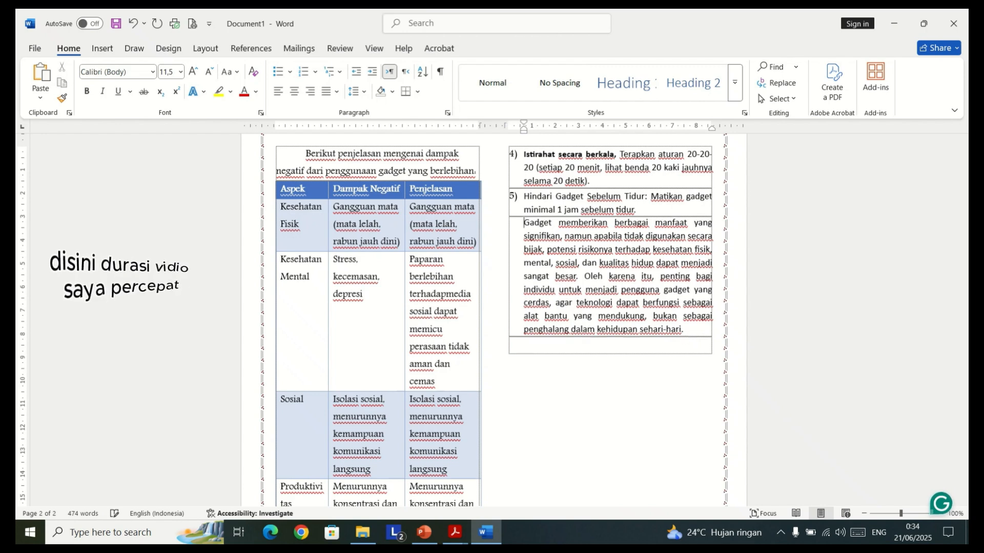
key("BackSpace")
key("Return")
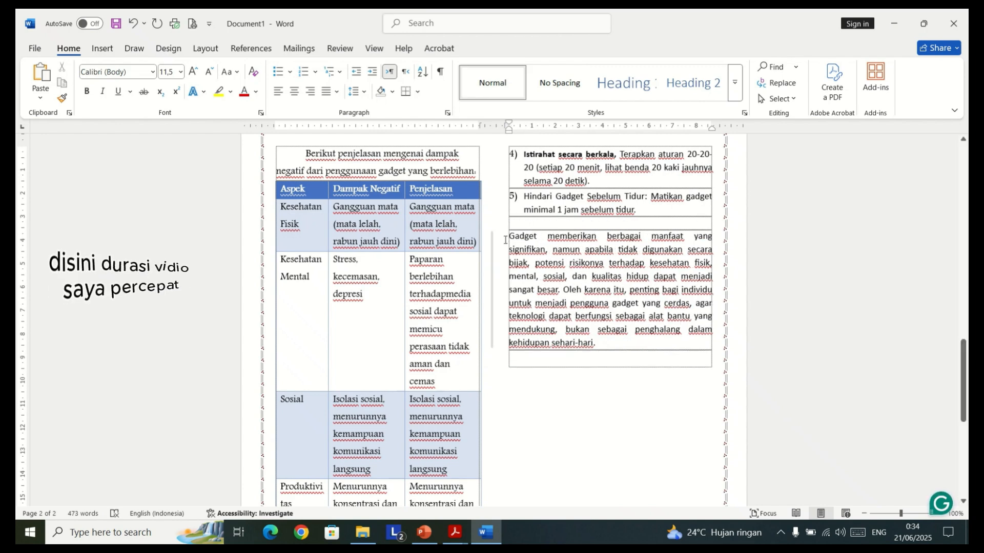
Indent the first line of the closing "Gadget memberikan berbagai manfaat" paragraph and justify the paragraph.
key("Tab")
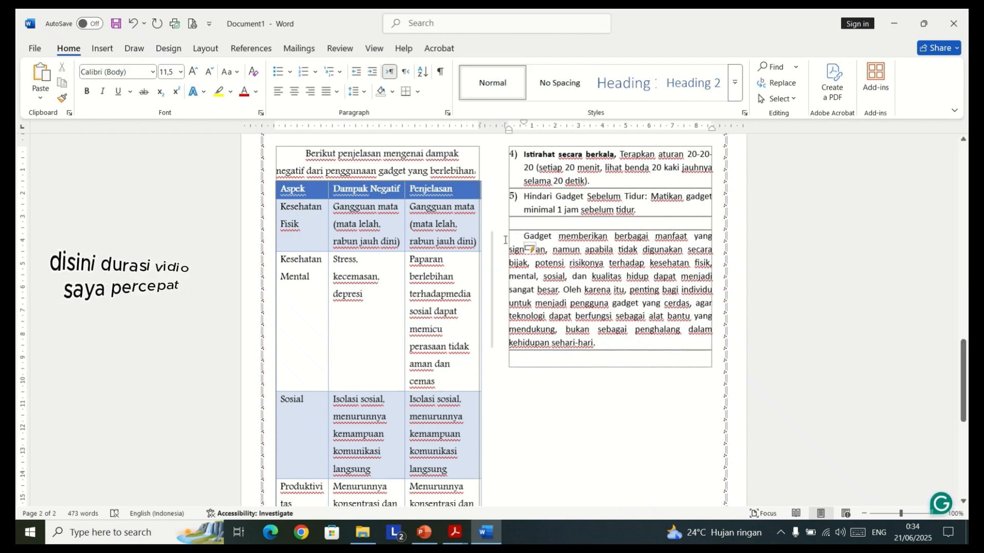
key("ctrl+a")
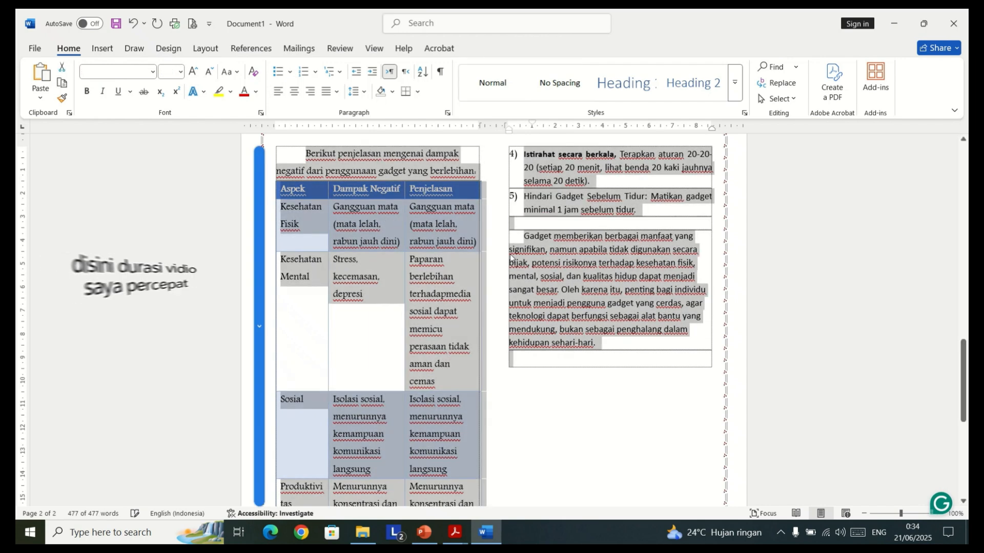
left_click(524, 237)
left_click_drag(523, 237, 592, 307)
key("ctrl+j")
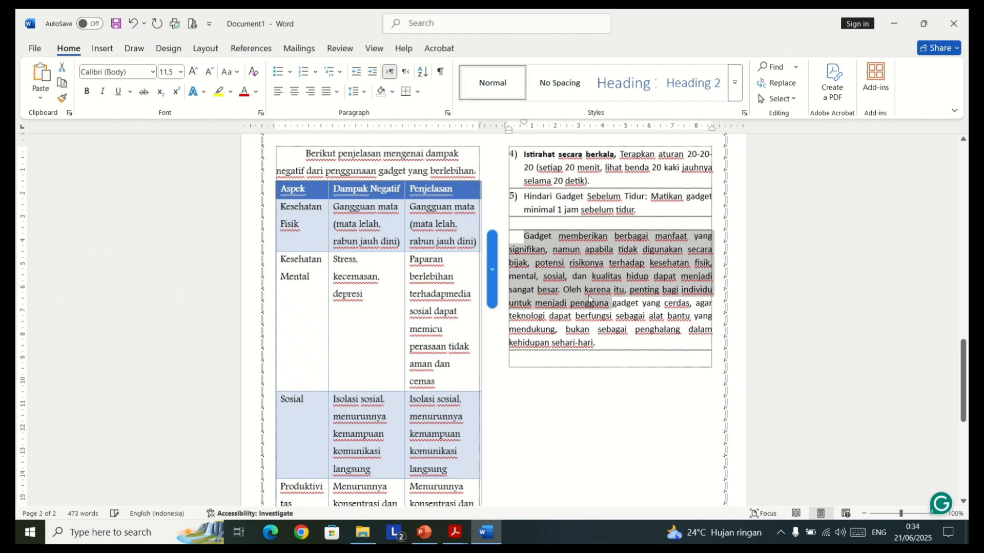
left_click(591, 261)
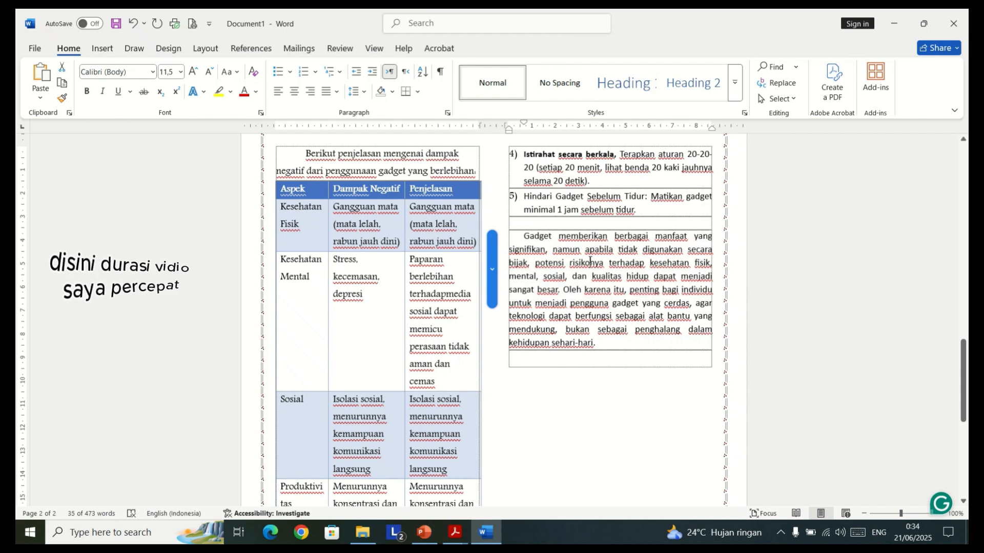
Format tips 4 and 5 and the closing paragraph in Andalus, size 12.
left_click_drag(523, 155, 615, 358)
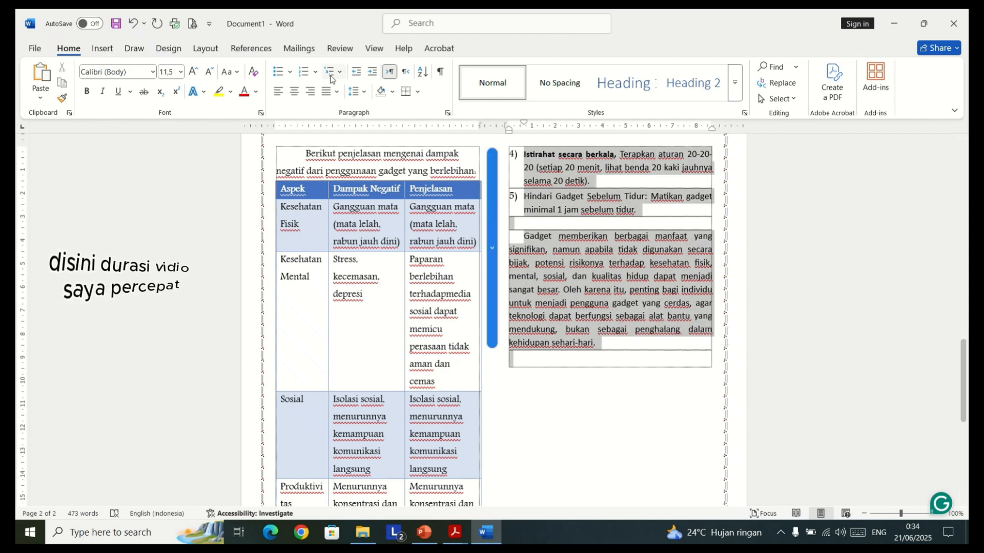
left_click(123, 69)
type("andalus")
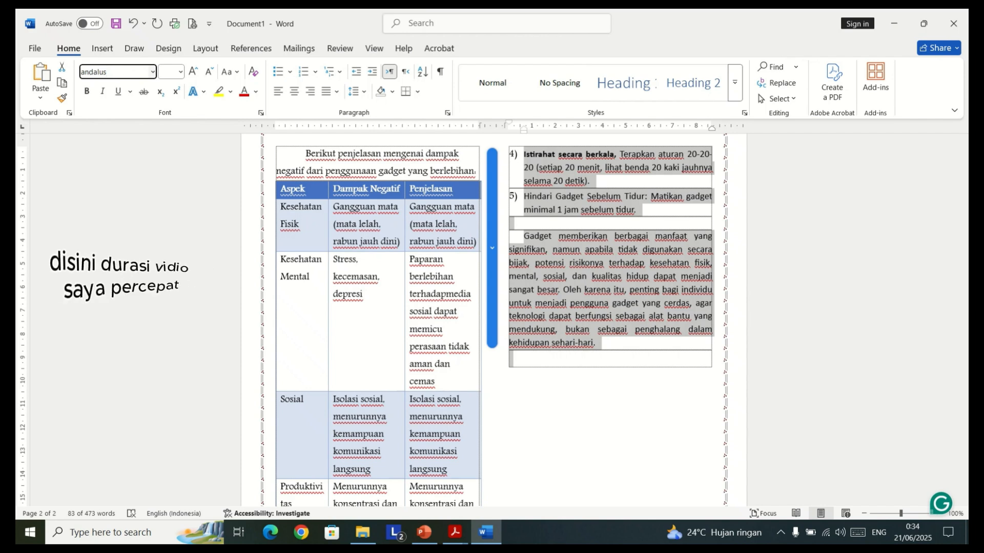
key("Return")
left_click(180, 72)
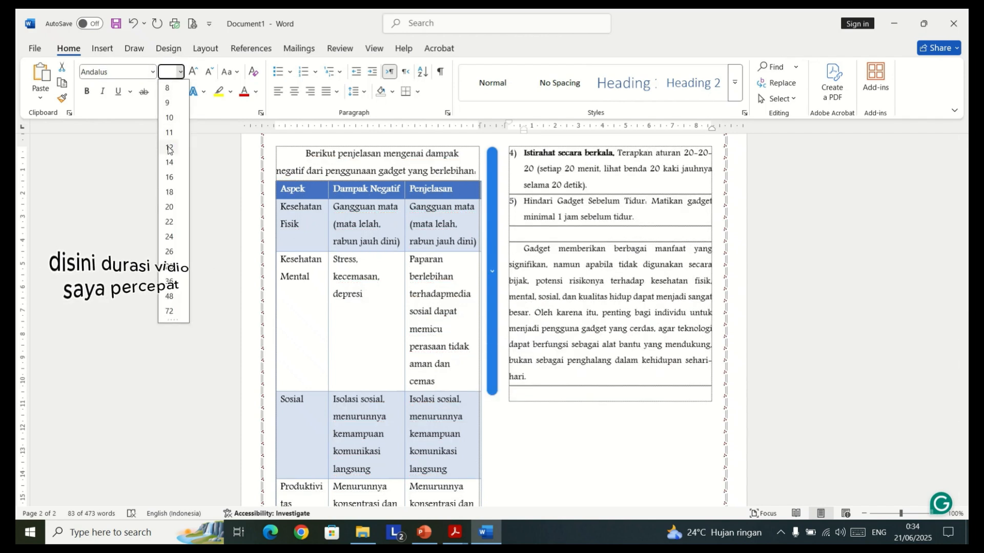
left_click(170, 150)
left_click(668, 396)
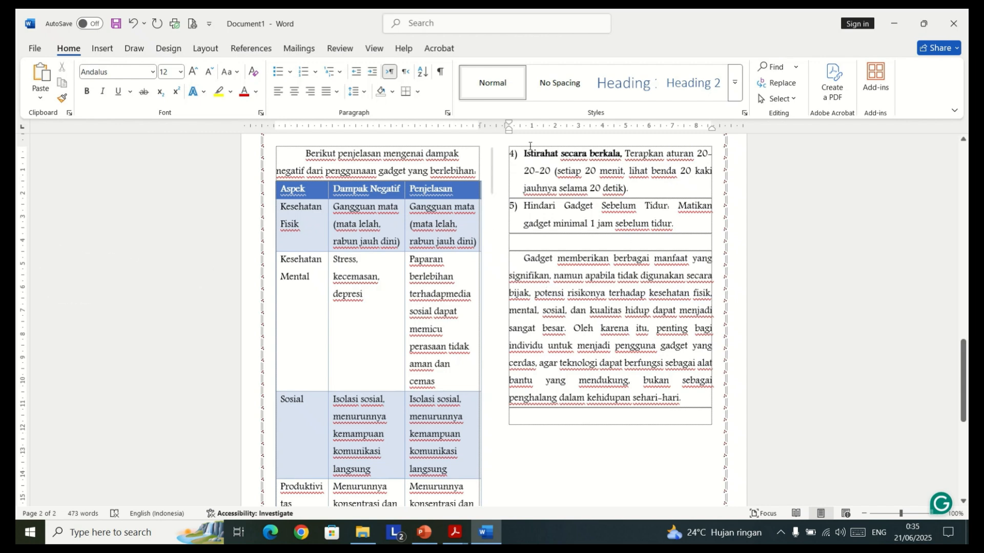
Bold the heading "Hindari Gadget Sebelum Tidur:" in tip 5.
left_click_drag(524, 205, 632, 210)
key("shift+Right")
key("shift+Right")
key("shift+Right")
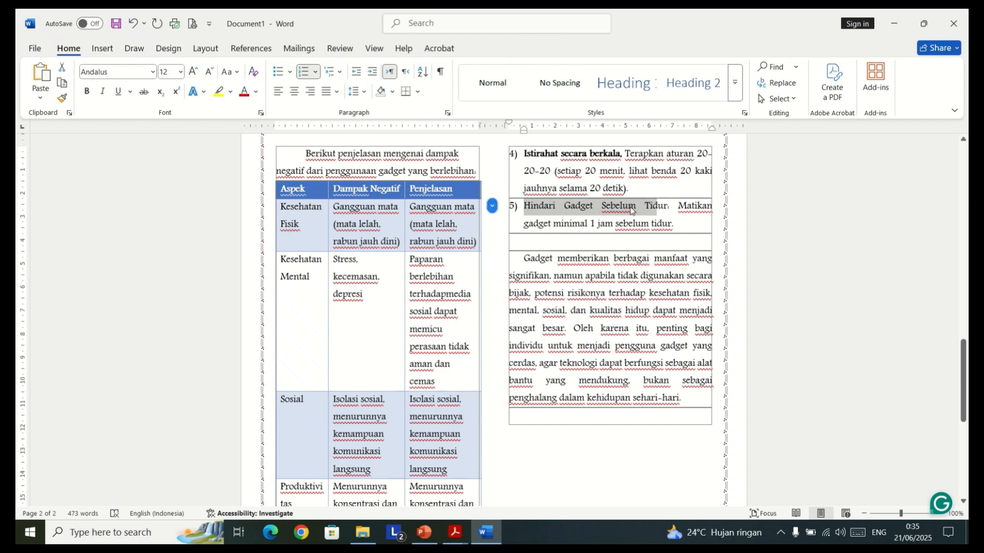
key("ctrl+b")
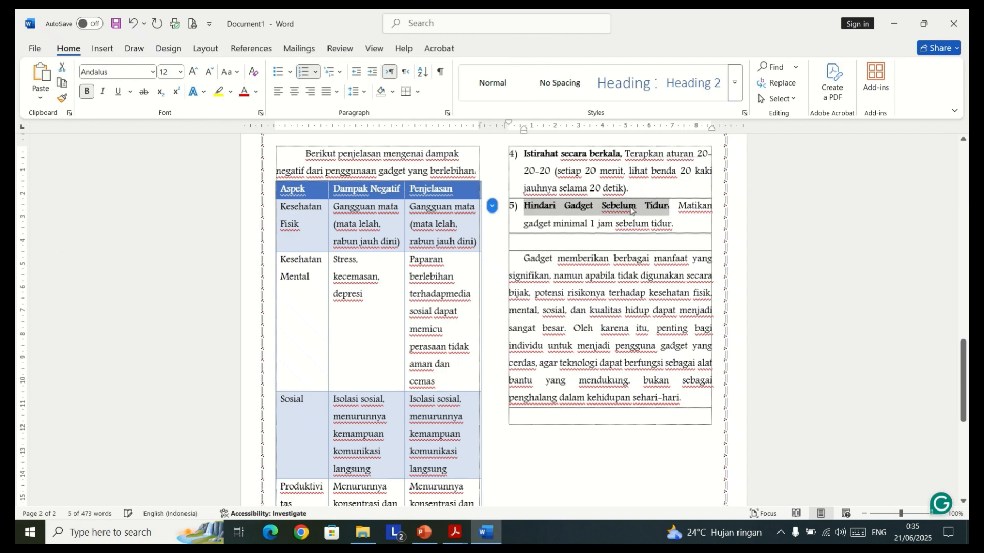
left_click(592, 250)
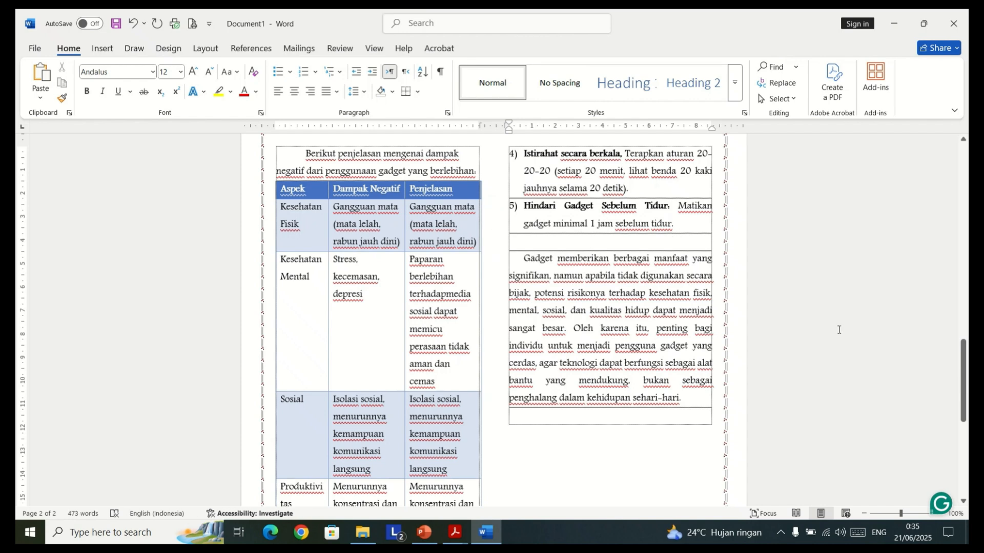
Open the linked 2016 citation in the "Secara fisik" paragraph of Latihan Word.pdf in Acrobat, and maximize the Edge window.
left_click_drag(966, 376, 918, 230)
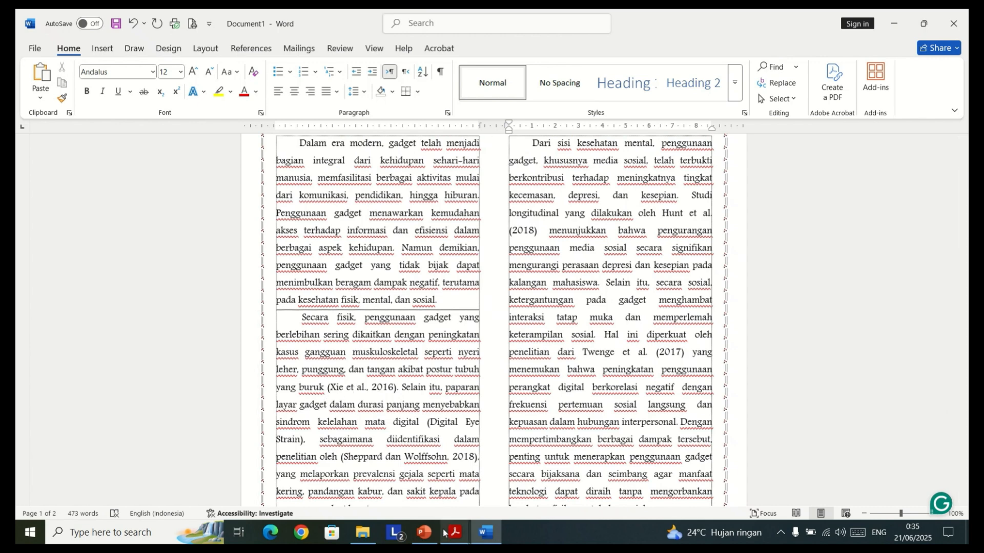
left_click(490, 463)
left_click_drag(928, 366, 906, 163)
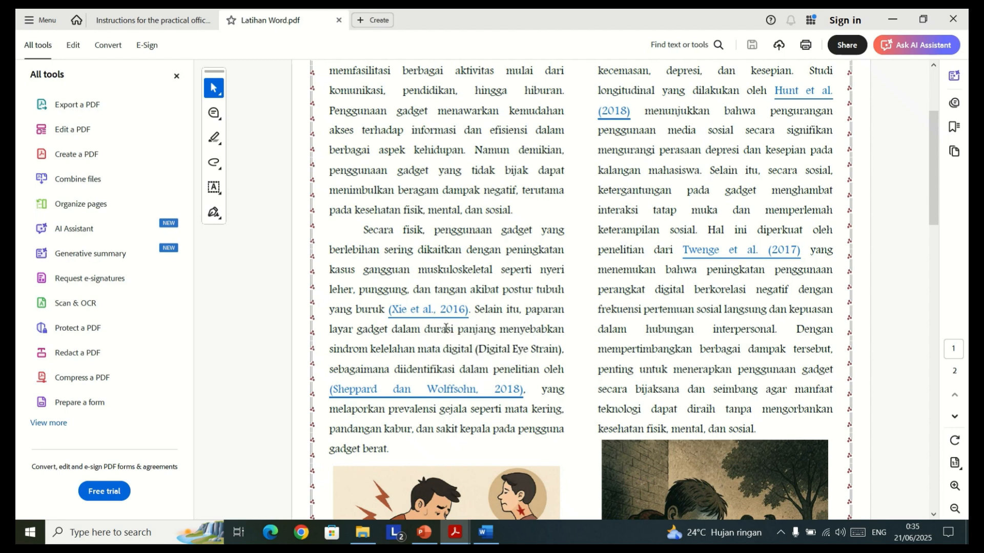
left_click(425, 313)
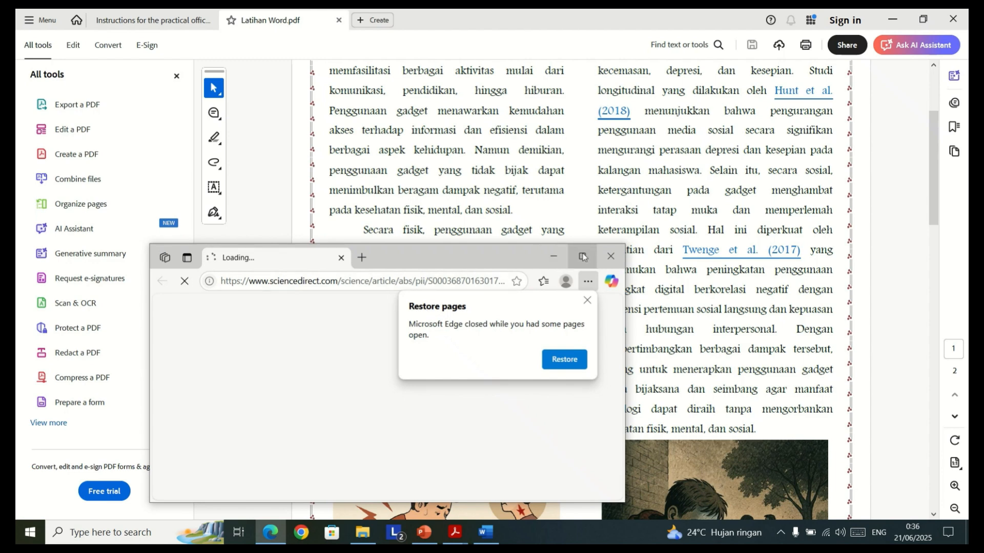
left_click(582, 256)
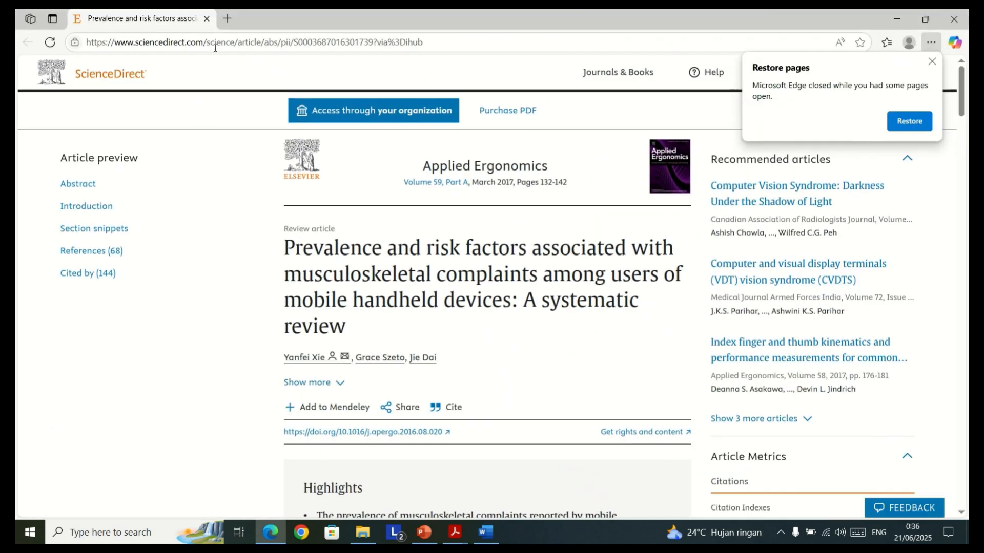
Copy the web address of the ScienceDirect article from Edge and return to Word.
left_click(213, 41)
key("ctrl+c")
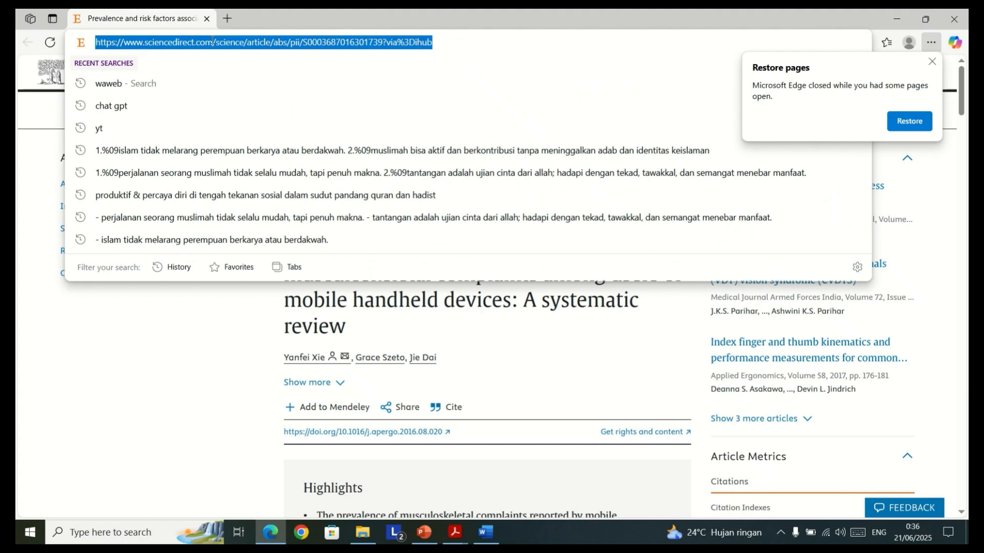
left_click(150, 362)
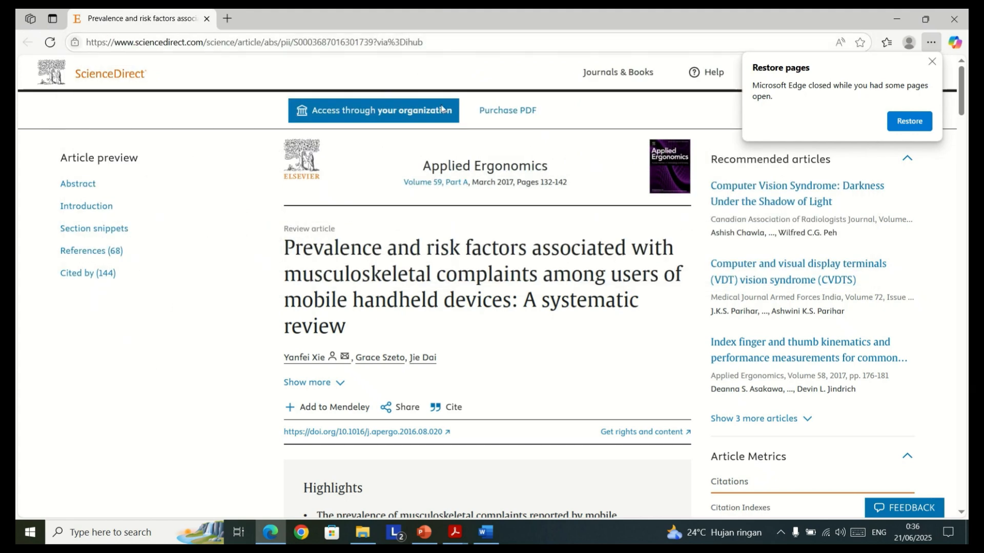
left_click(486, 533)
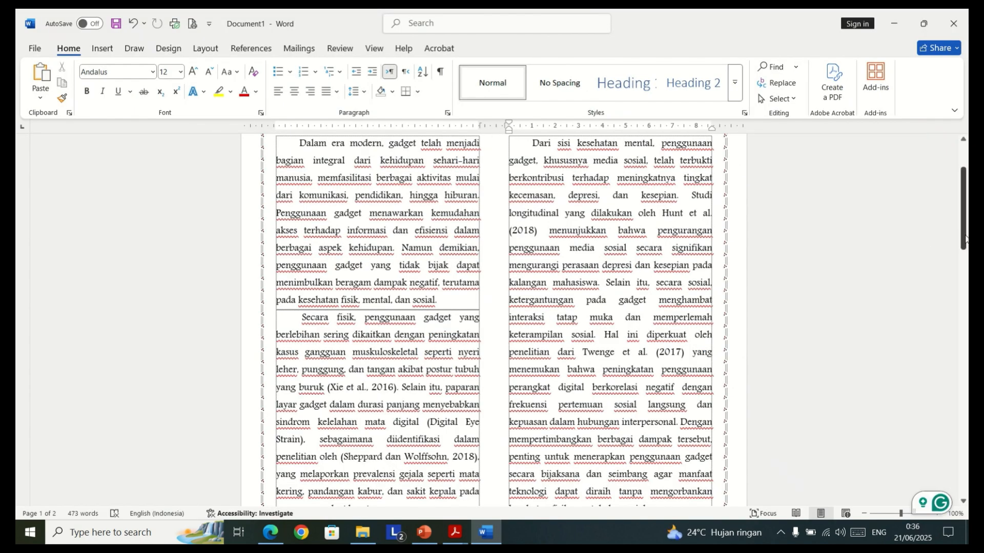
Hyperlink the whole parenthesized 2016 citation in the "Secara fisik" paragraph to the copied ScienceDirect article address.
left_click_drag(964, 231, 964, 210)
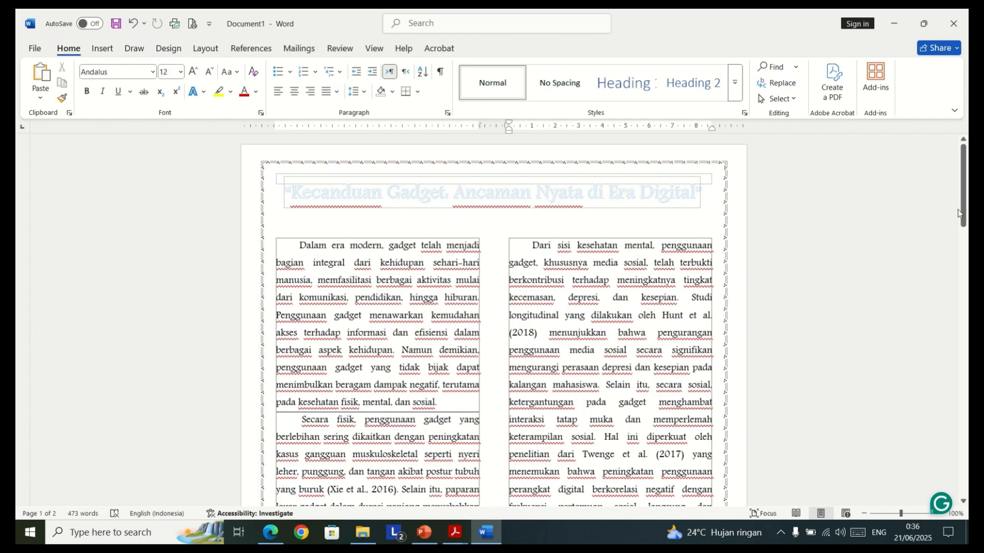
left_click_drag(964, 210, 964, 236)
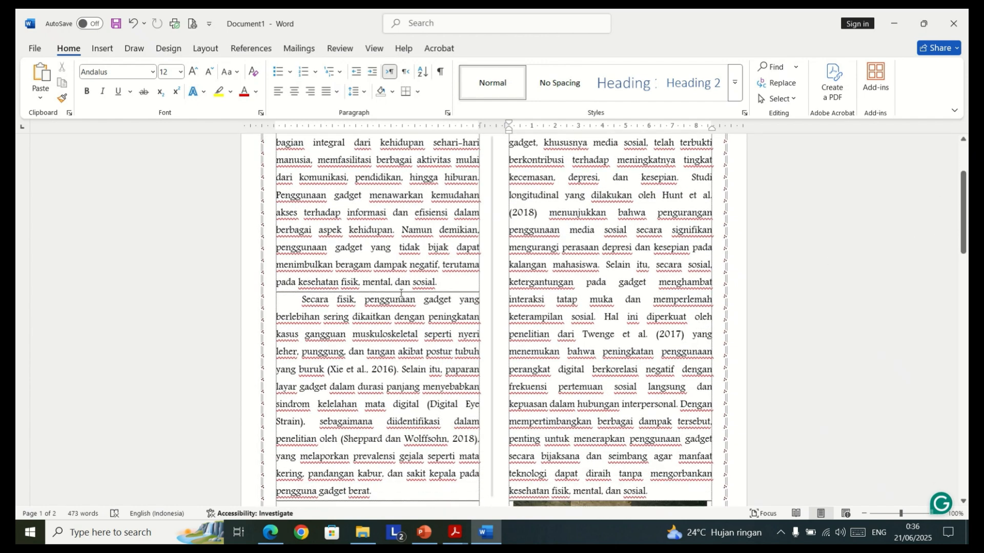
left_click(327, 369)
key("ctrl+shift+Right")
key("ctrl+shift+Right")
key("ctrl+shift+Right")
key("ctrl+shift+Right")
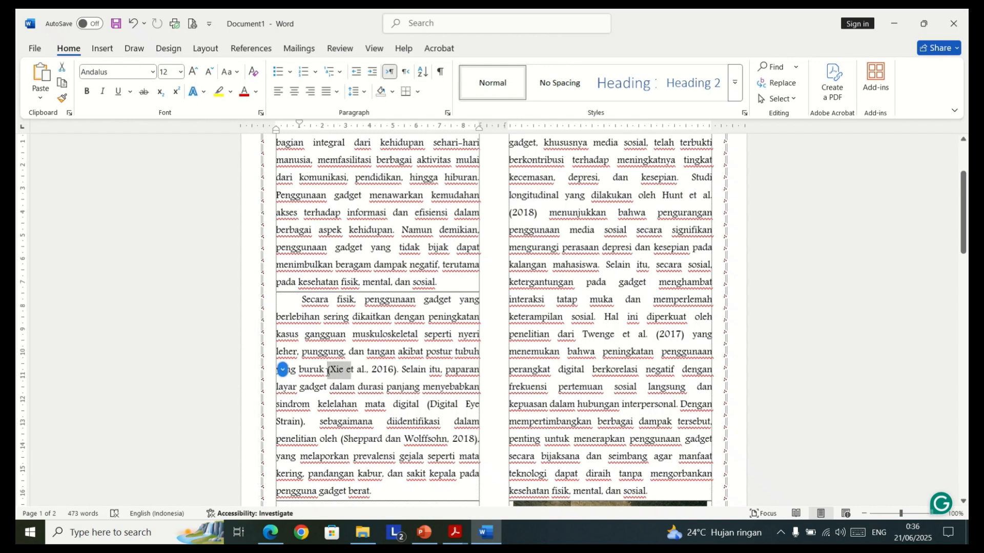
key("ctrl+shift+Right")
key("ctrl+shift+Right")
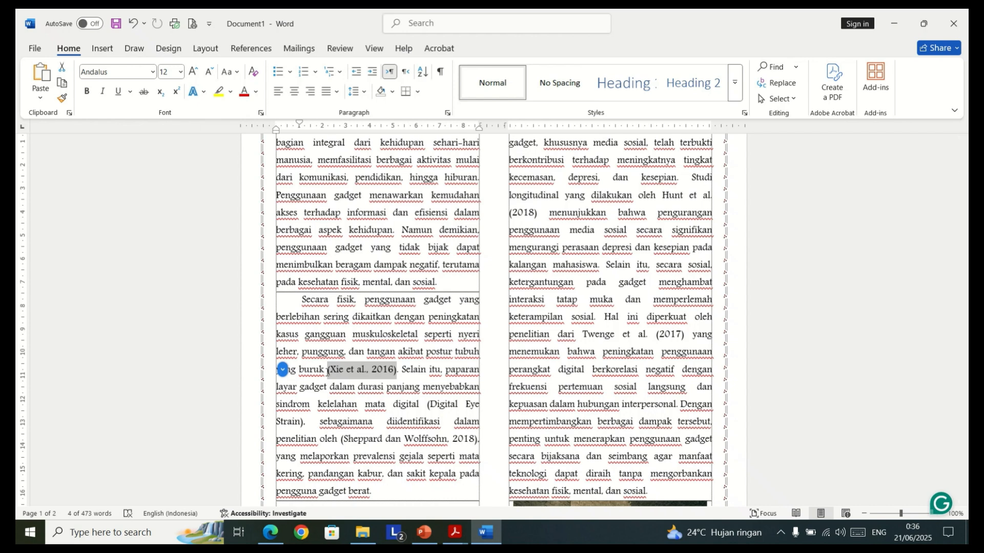
key("ctrl+k")
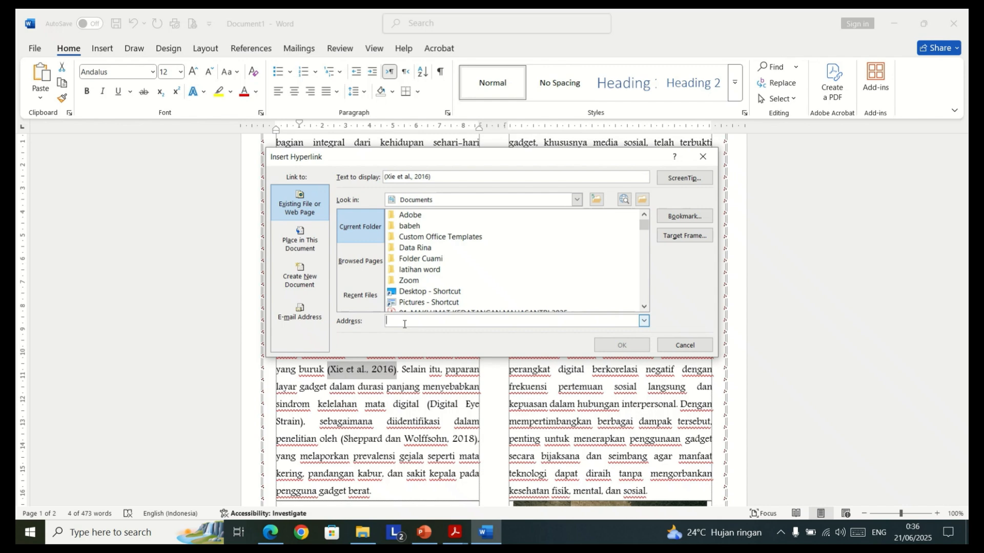
key("ctrl+v")
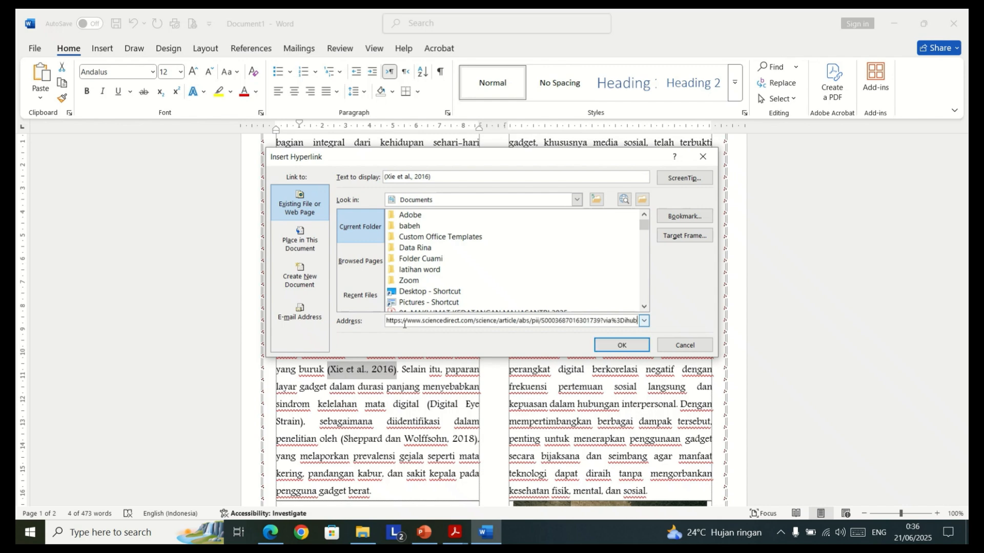
left_click(622, 346)
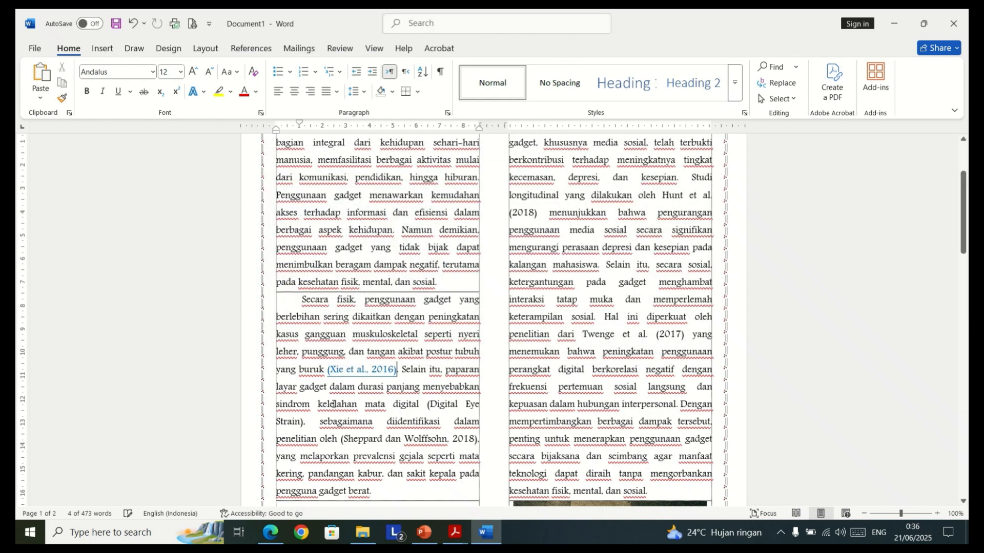
left_click(625, 315)
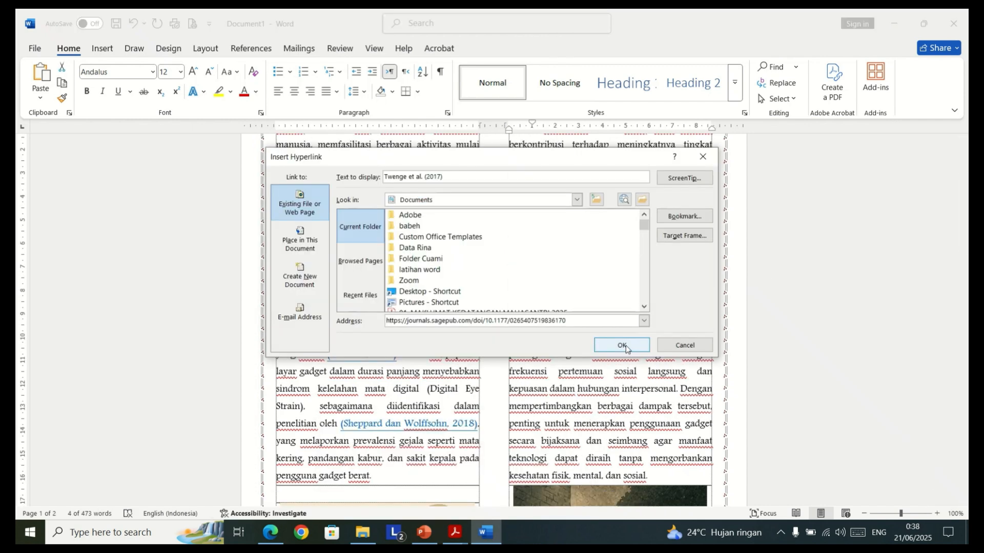
left_click(622, 345)
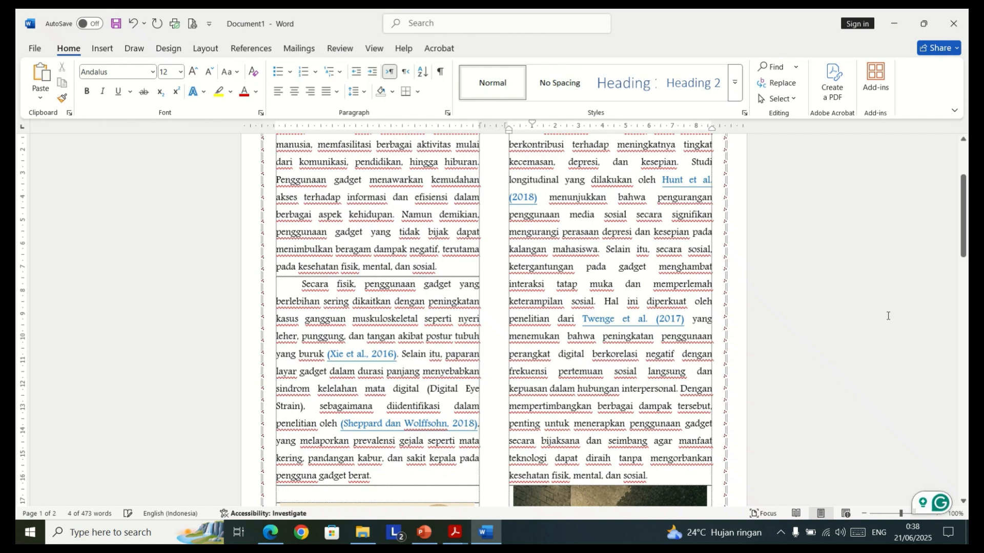
scroll(964, 205, "up", 3)
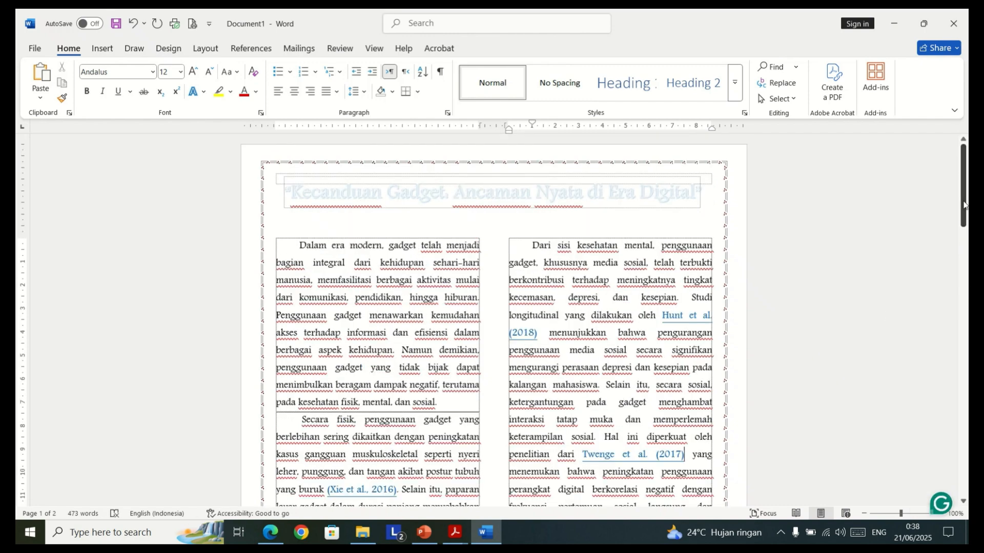
left_click_drag(962, 205, 887, 445)
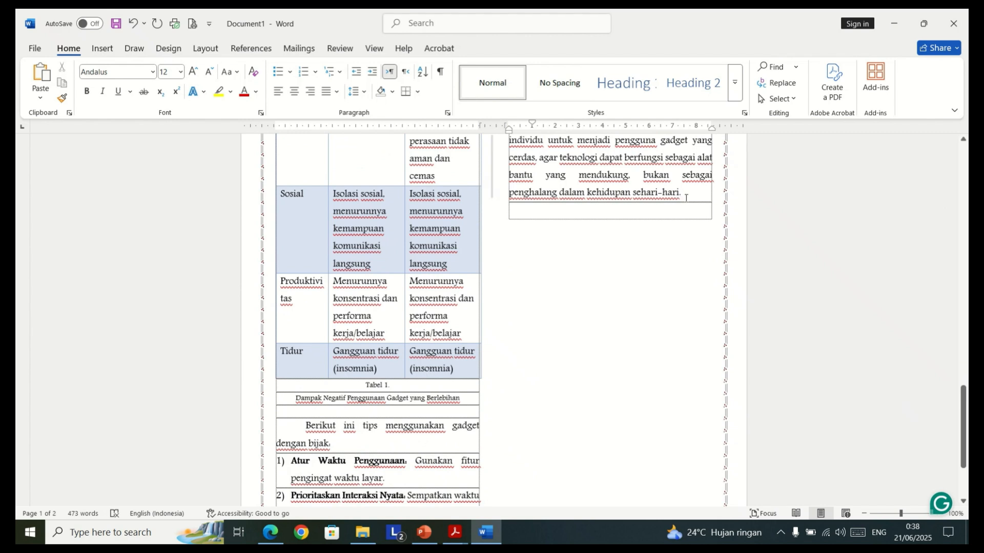
left_click(685, 197)
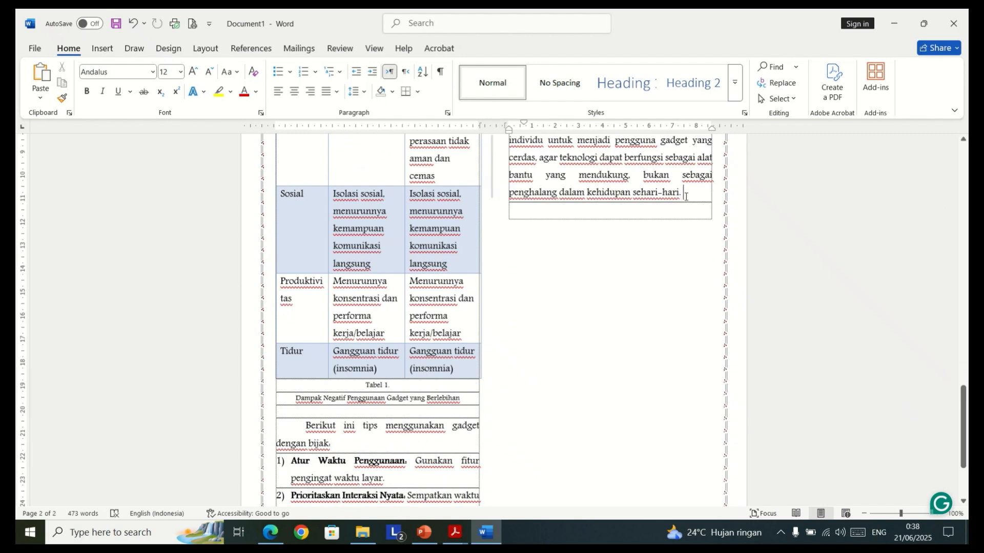
left_click(103, 48)
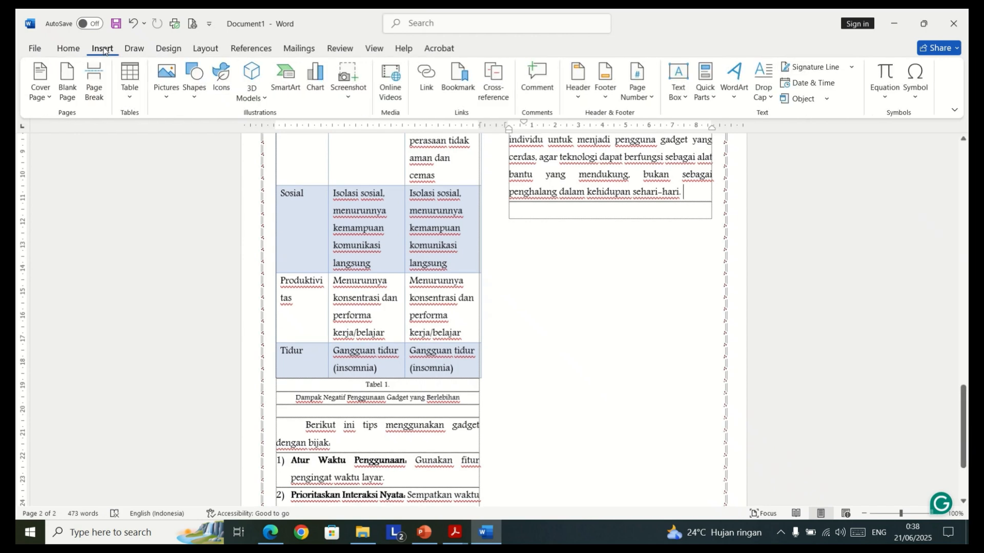
left_click(190, 91)
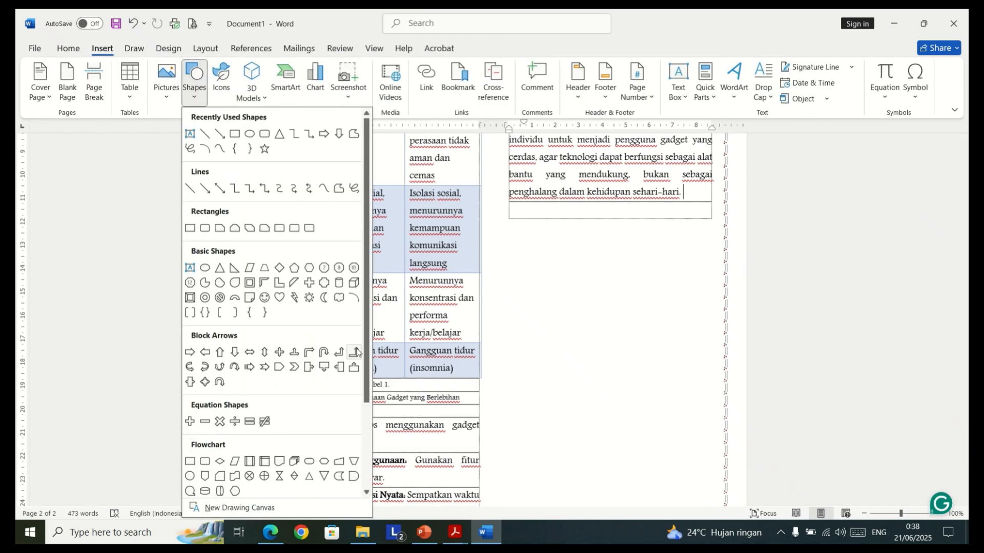
mouse_move(456, 530)
left_click(502, 494)
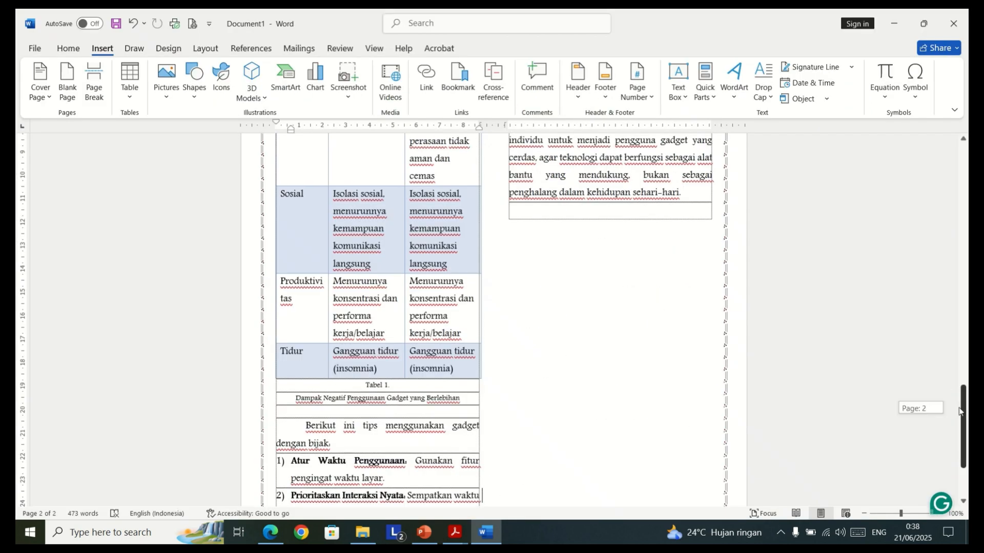
left_click_drag(961, 411, 960, 430)
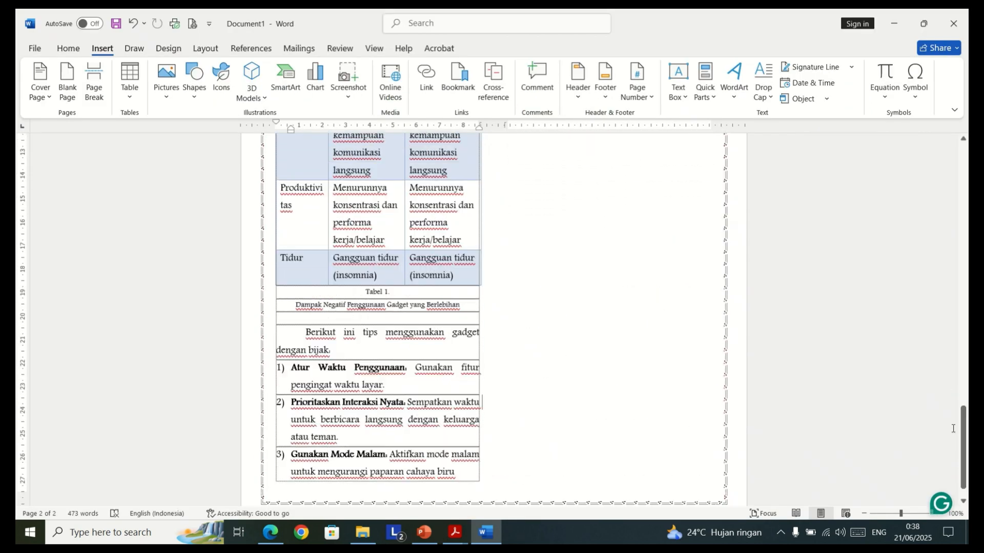
Switch to Latihan Word.pdf in Acrobat, examine the box below the closing paragraph on page 2, and return to Word.
mouse_move(455, 533)
left_click(512, 482)
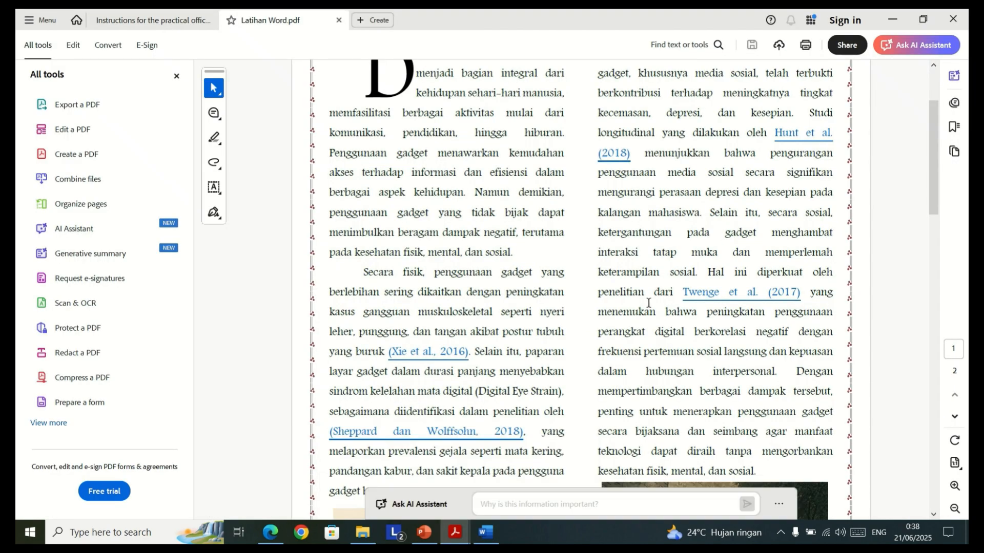
left_click_drag(928, 166, 933, 407)
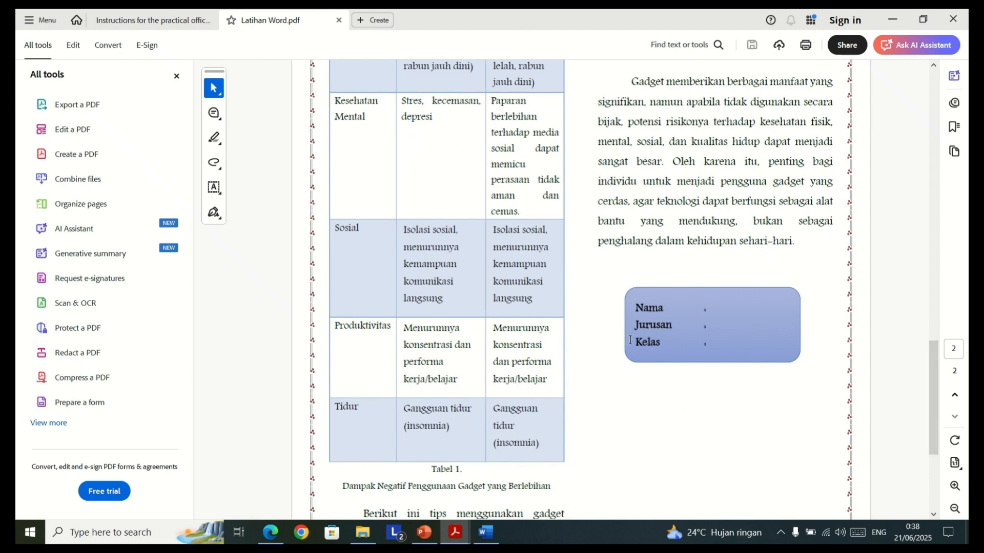
mouse_move(486, 533)
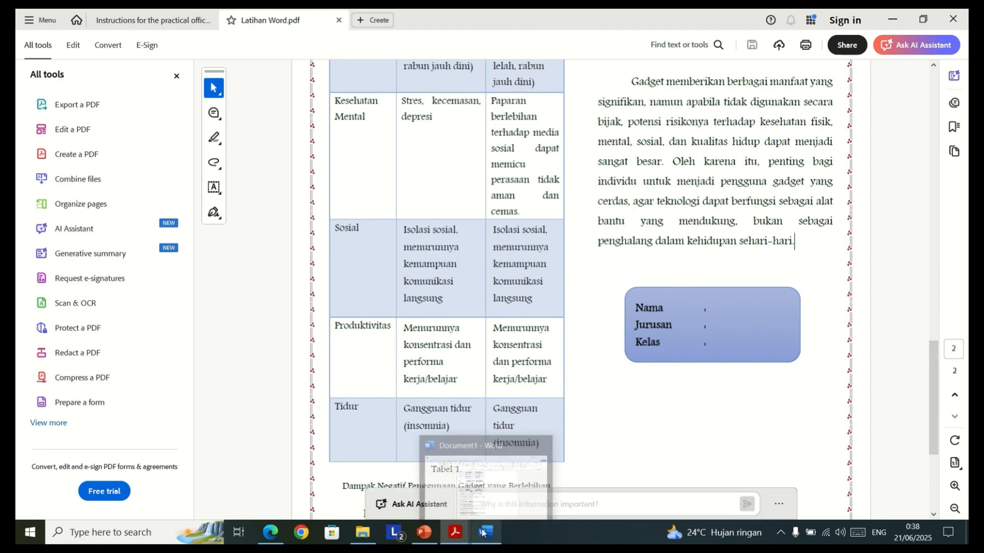
left_click(476, 476)
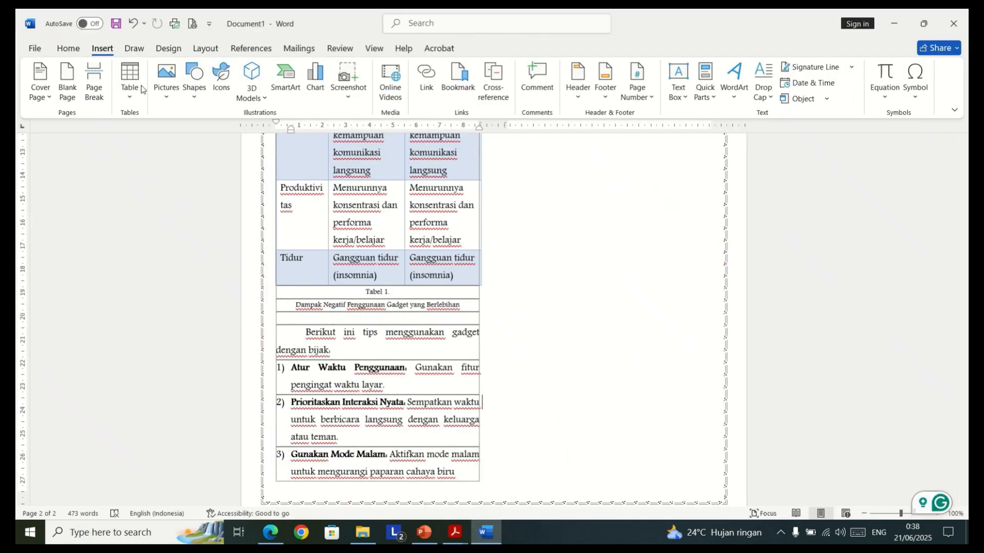
Draw a rounded rectangle about 7.2 cm wide and 3.2 cm high below the closing paragraph on page 2.
left_click(193, 93)
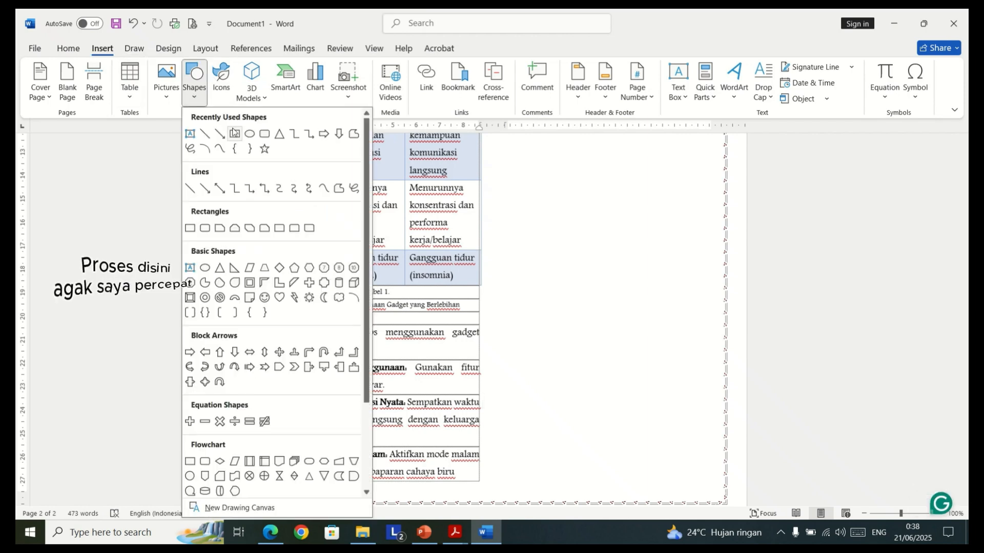
left_click(264, 134)
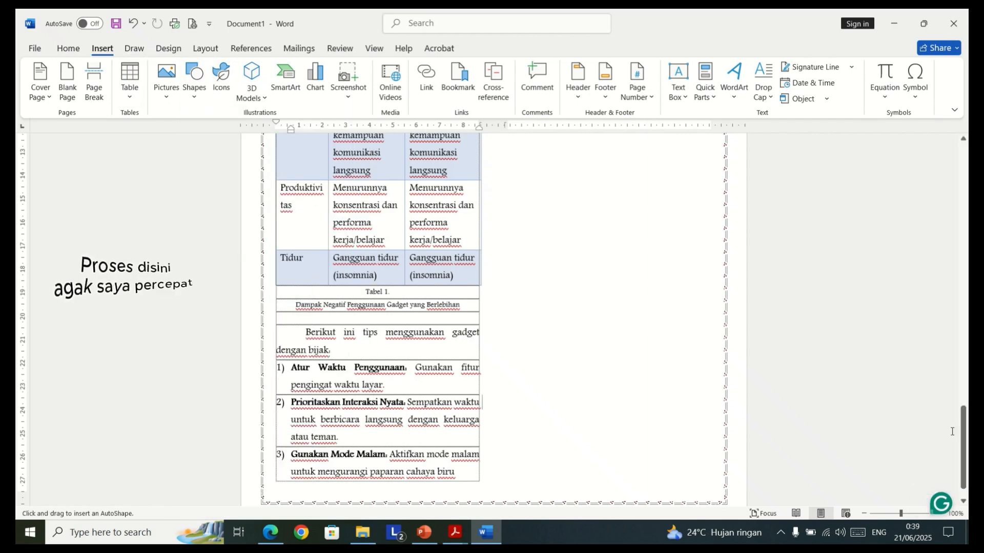
left_click_drag(963, 441, 963, 414)
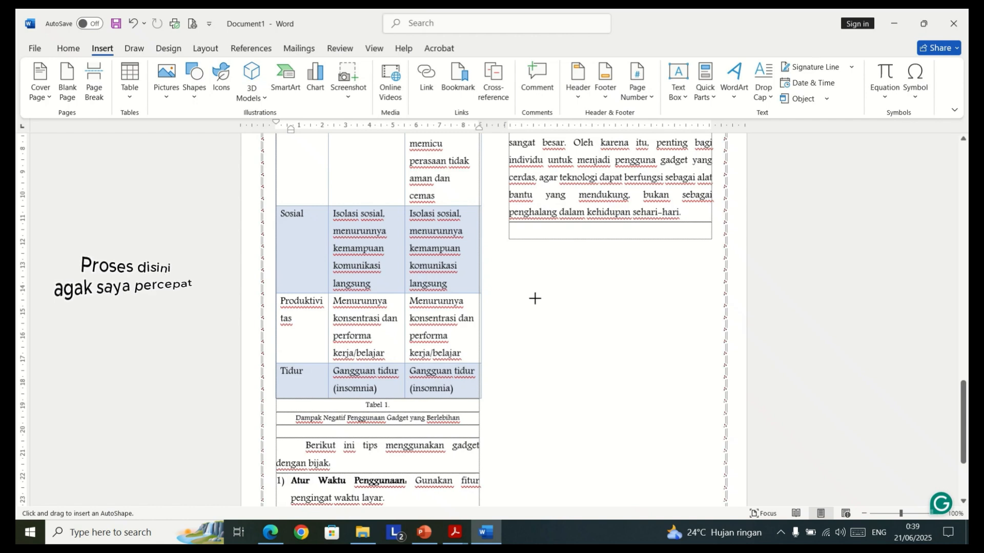
left_click_drag(535, 298, 702, 373)
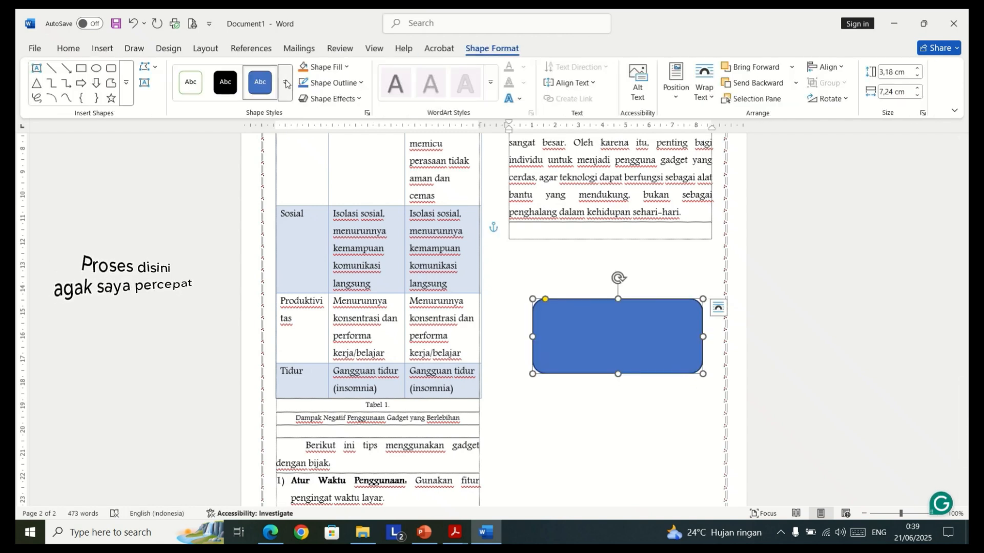
Apply the shape style Subtle Effect - Blue, Accent 1 to the rounded rectangle.
left_click(290, 97)
scroll(391, 232, "down", 1)
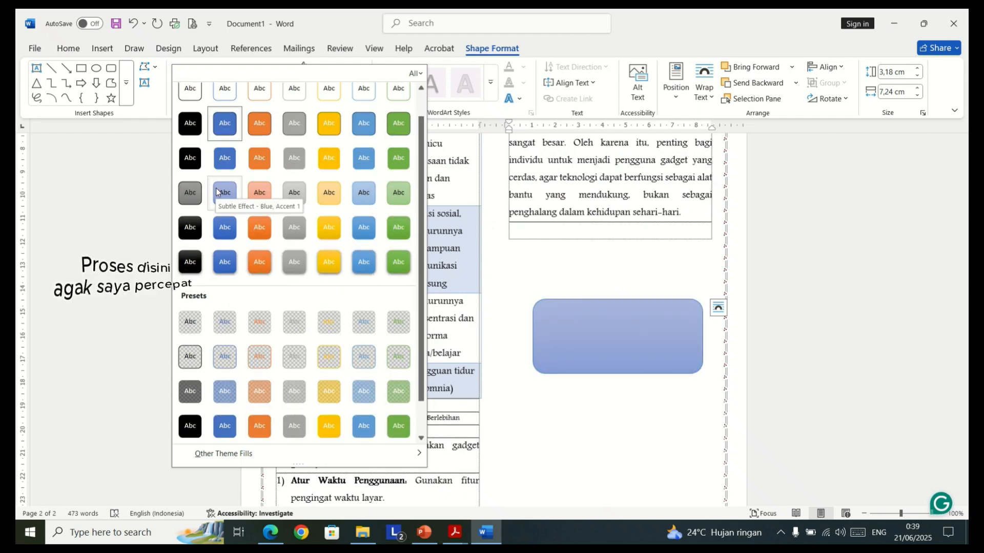
left_click(216, 193)
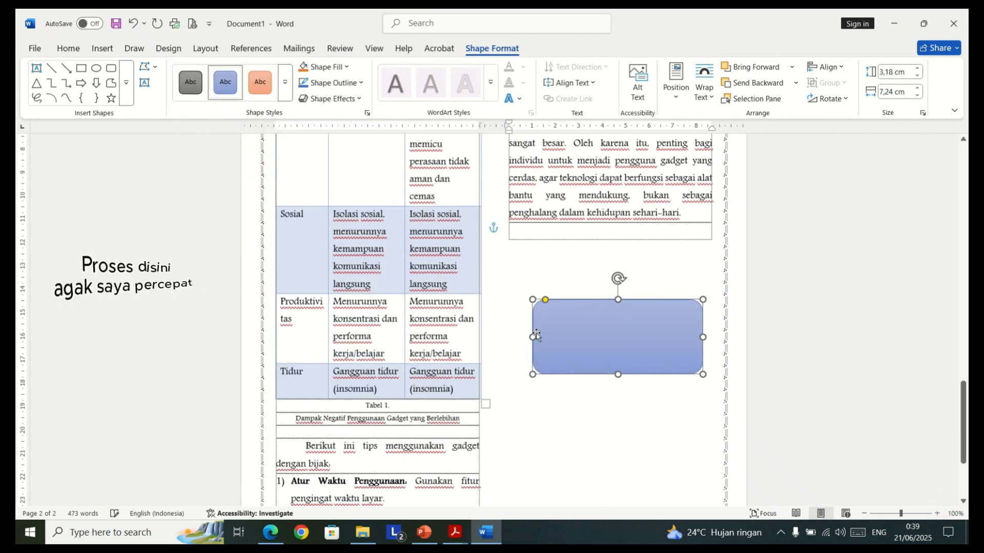
Add the text "NAMA", "Jurusan" and "Kelas" on three separate lines inside the rounded rectangle.
right_click(599, 336)
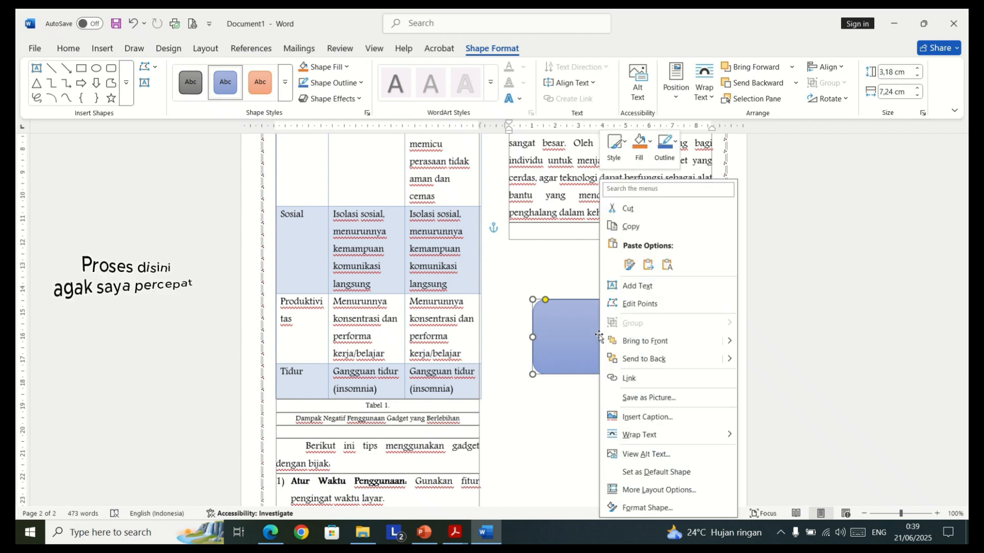
left_click(629, 293)
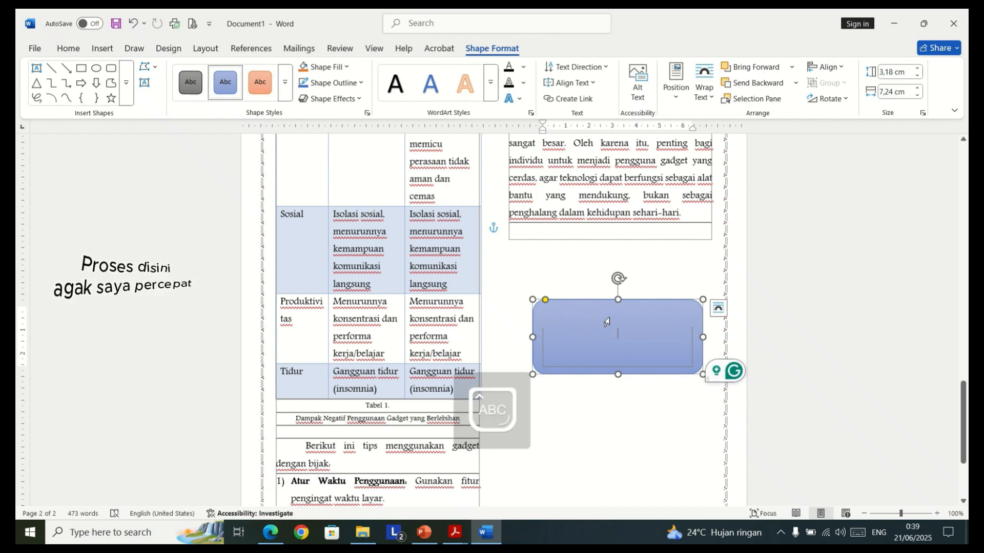
type("NAMA")
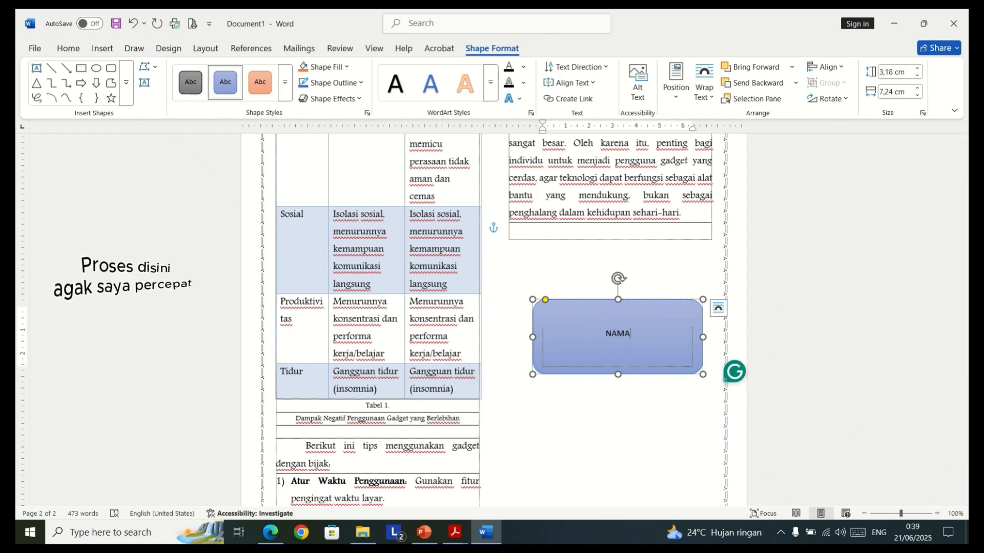
key("Return")
type("jURUSAN")
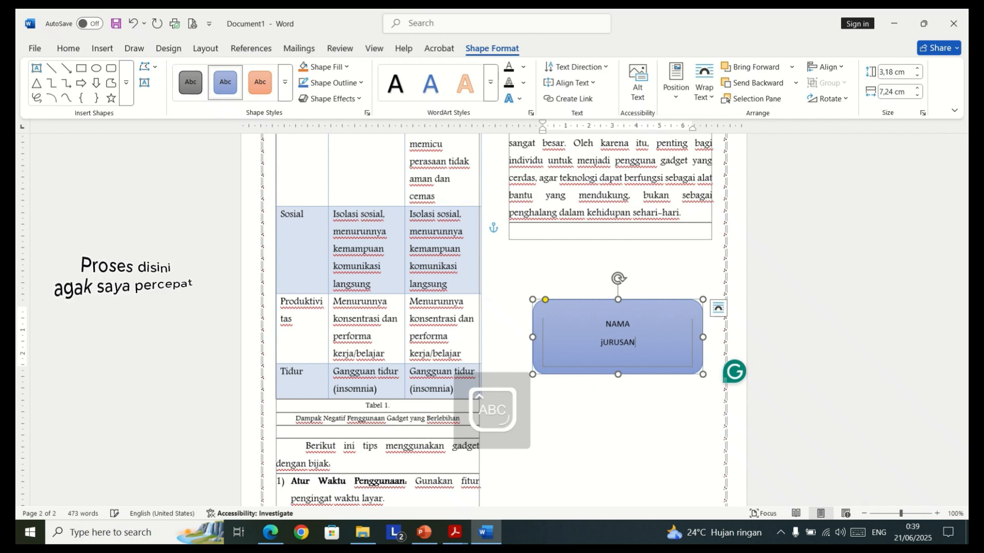
key("BackSpace")
key("BackSpace")
key("BackSpace")
key("BackSpace")
key("BackSpace")
key("BackSpace")
key("BackSpace")
key("Caps_Lock")
type("Ju")
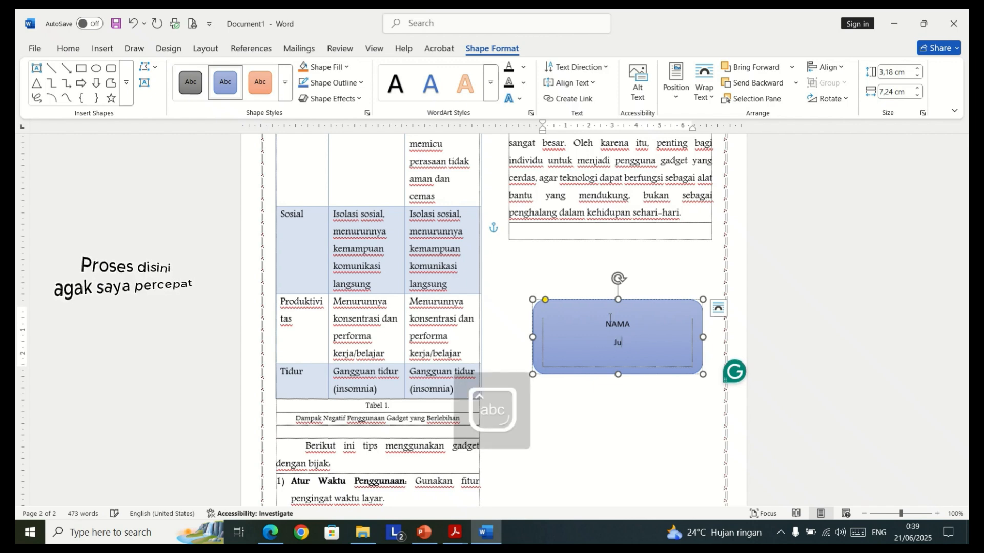
type("rusan")
key("Return")
key("Caps_Lock")
type("K")
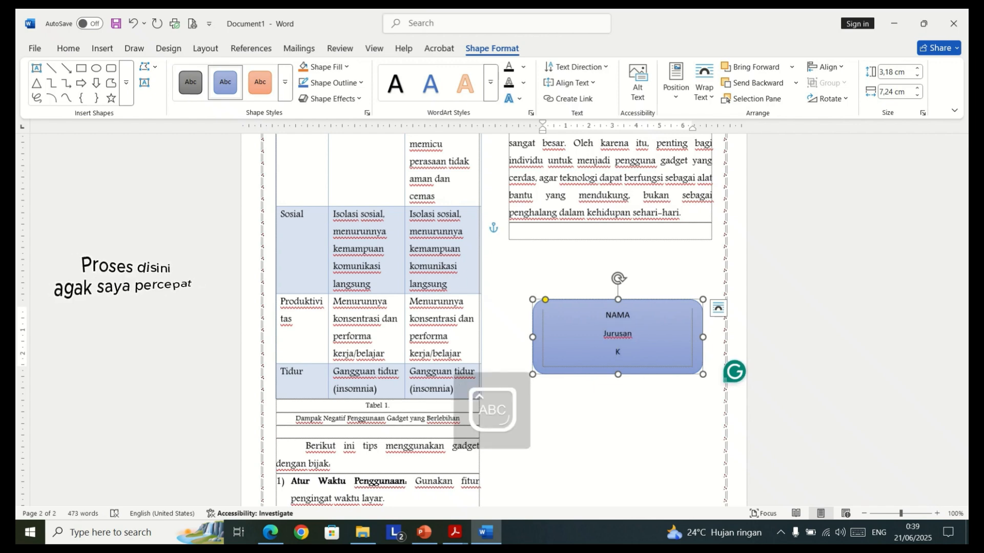
key("Caps_Lock")
type("elas")
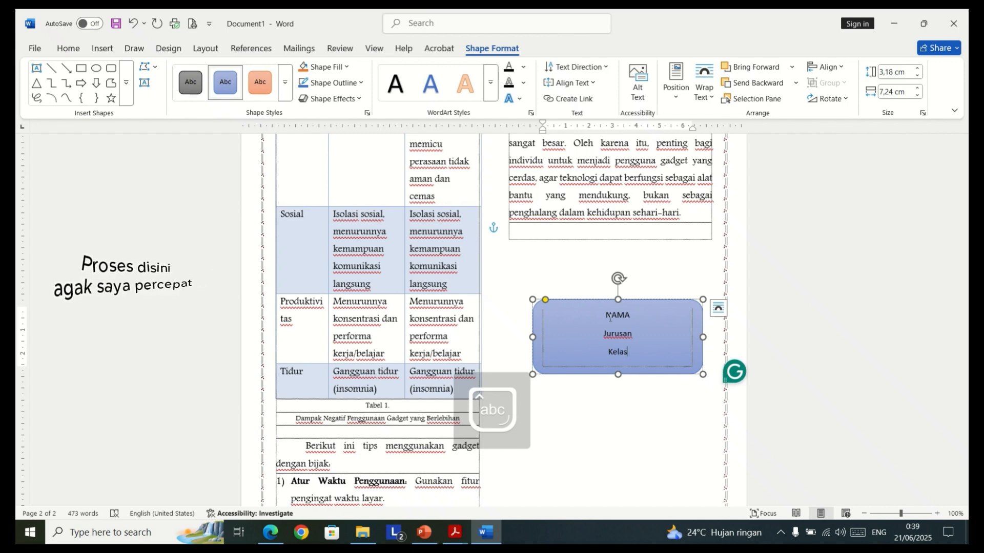
Convert all text in the rounded rectangle to sentence case and left-align it.
key("ctrl+a")
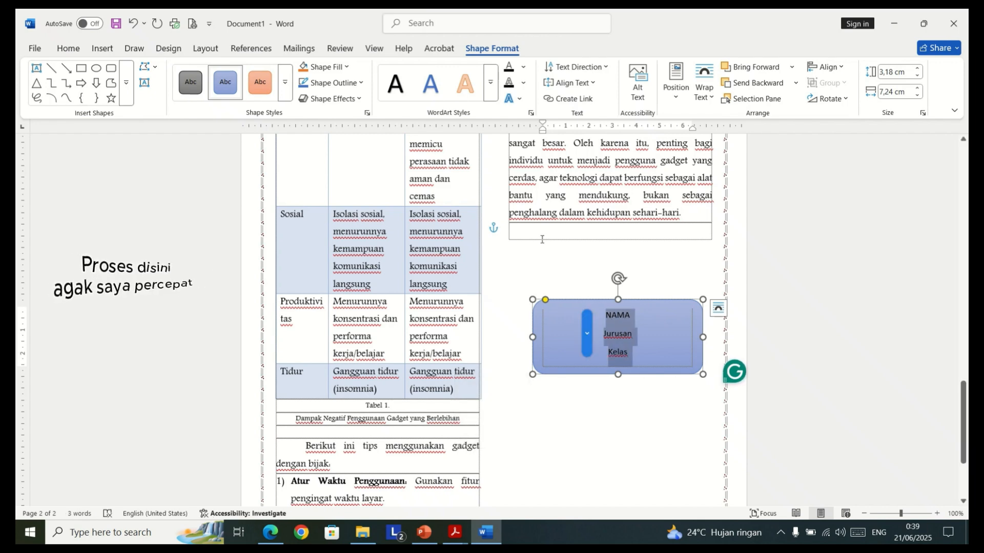
left_click(66, 48)
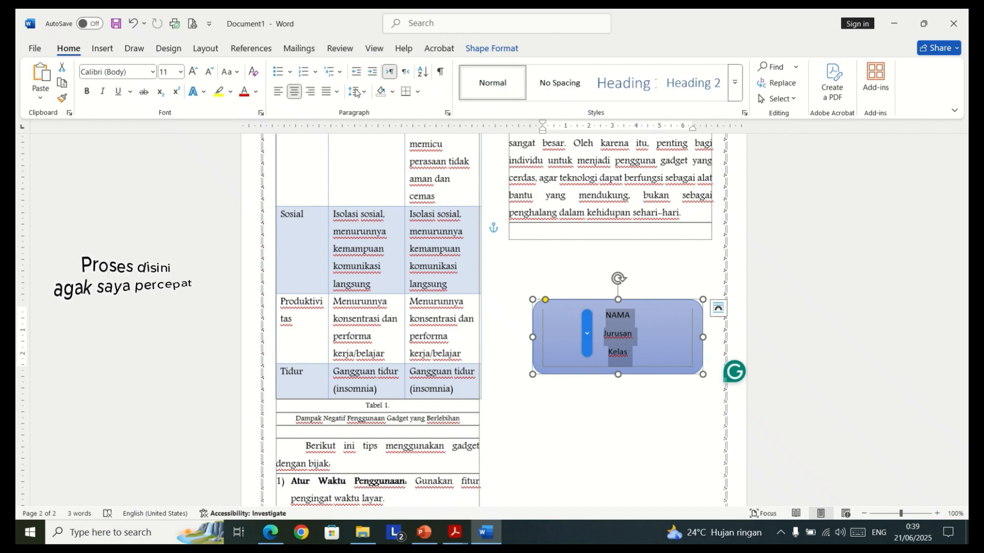
left_click(231, 72)
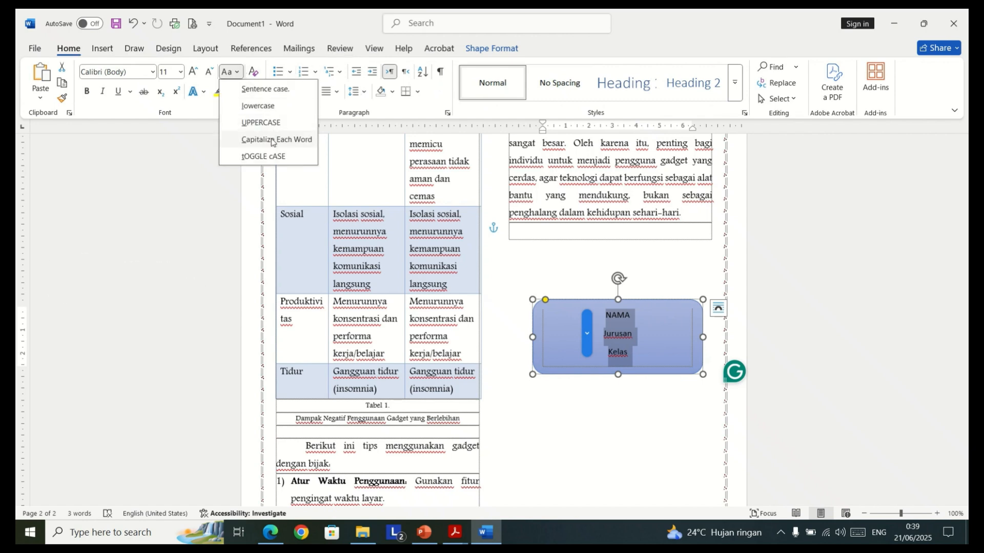
left_click(265, 89)
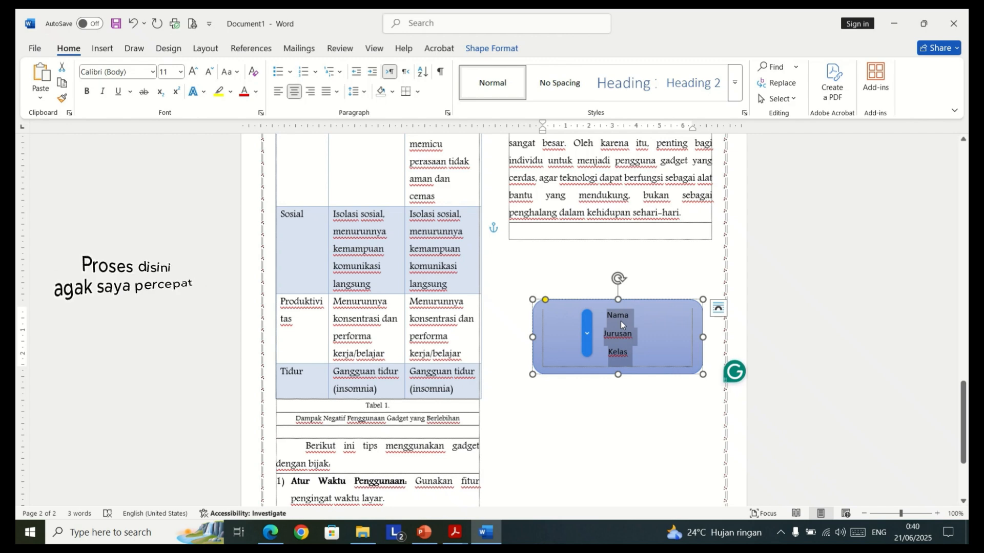
key("ctrl+l")
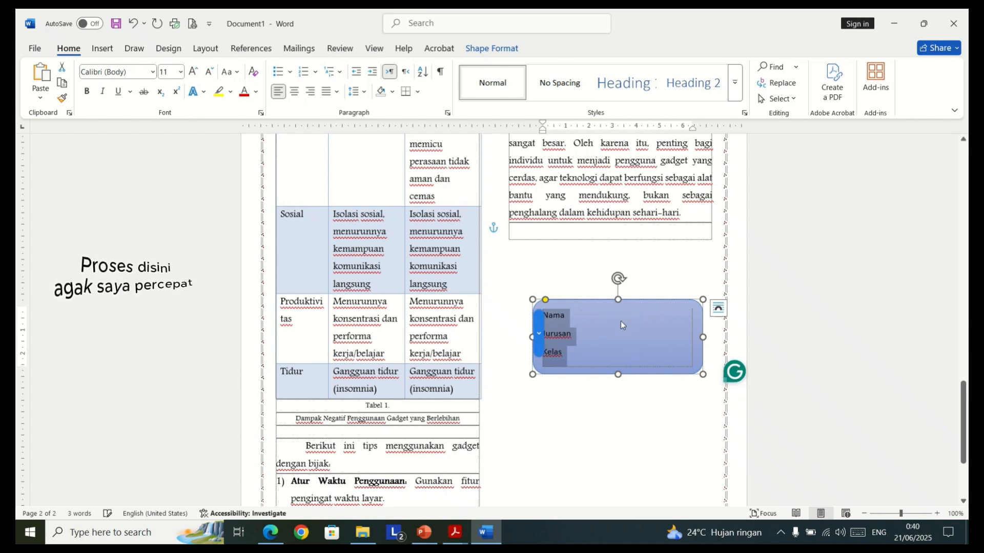
left_click(278, 92)
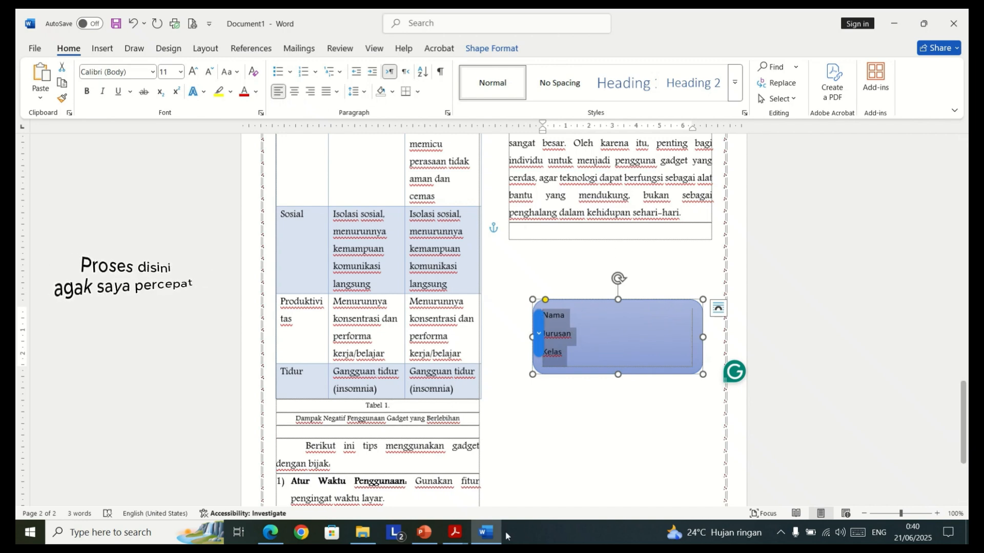
Make the rounded rectangle's text bold and set its font to Andalus, size 12.
left_click(87, 91)
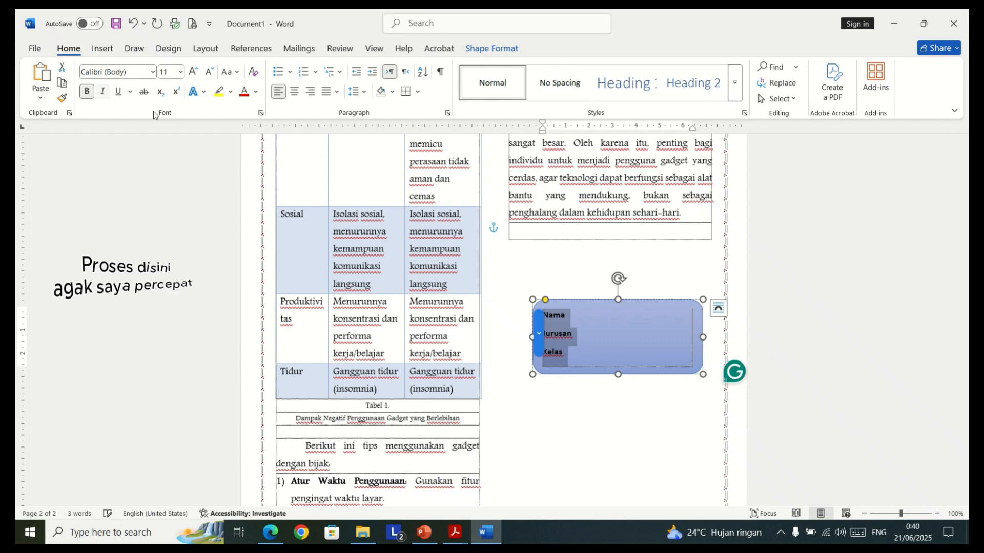
left_click(104, 71)
type("Andalus")
key("Return")
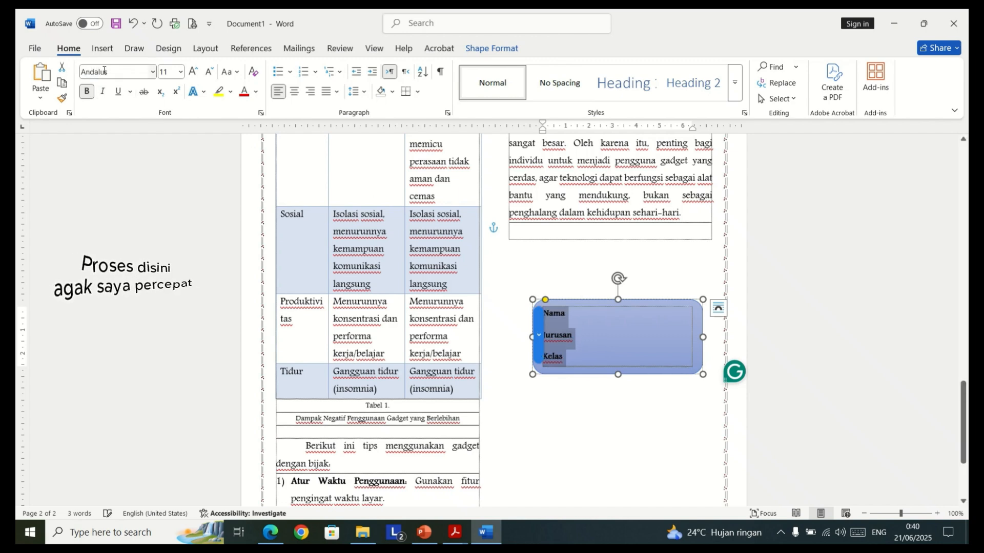
left_click(193, 71)
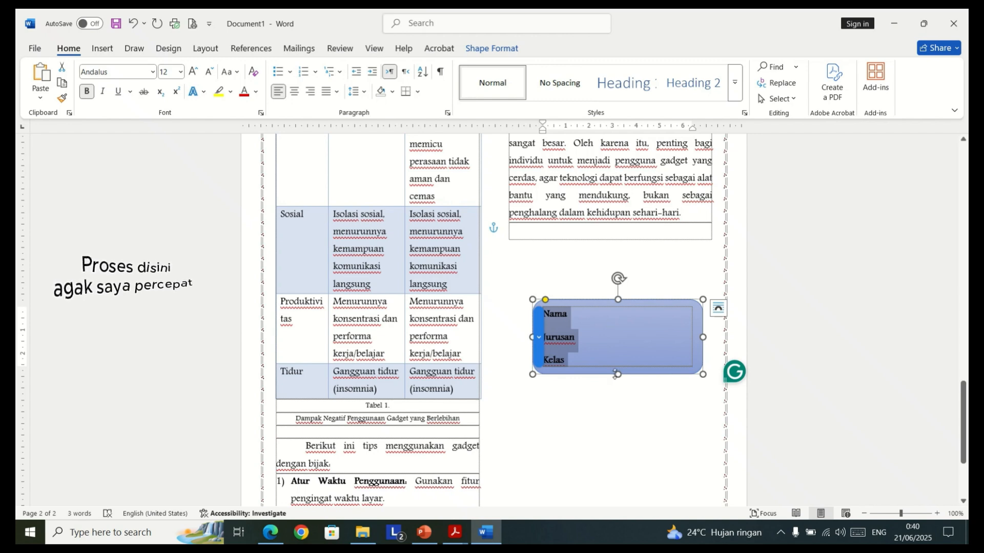
Add a tab and a colon after "Nama", "Jurusan" and "Kelas" in the rounded rectangle, keeping the box's height.
left_click_drag(618, 375, 618, 380)
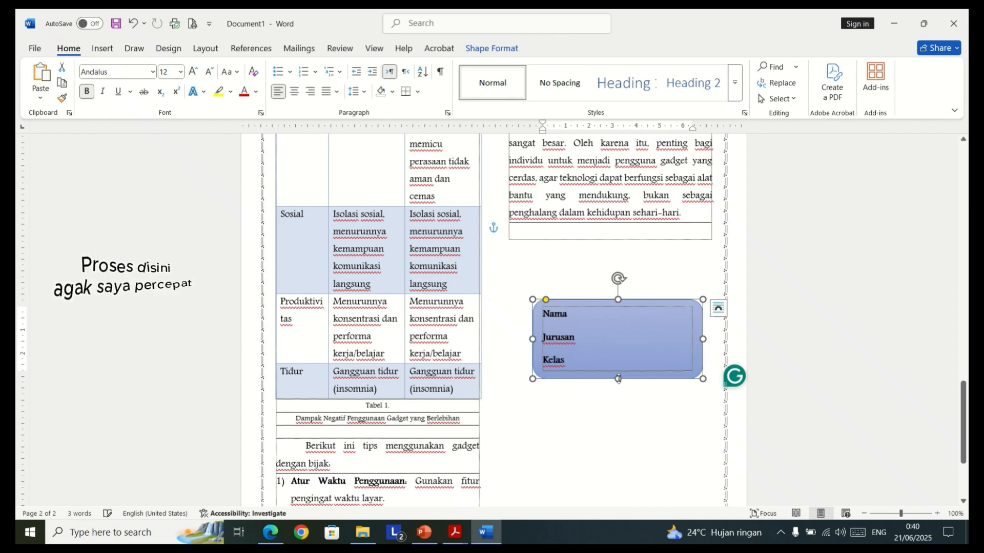
key("ctrl+z")
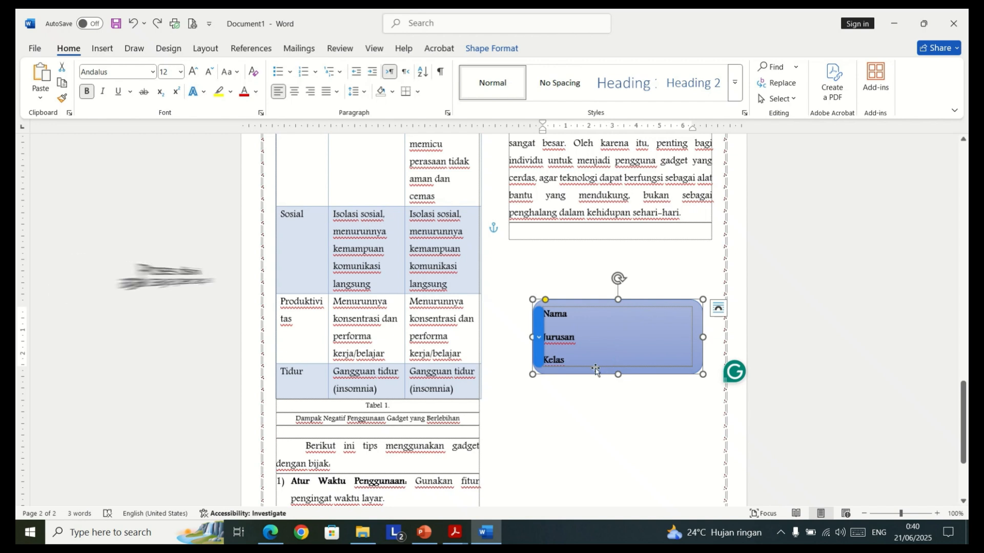
left_click(580, 313)
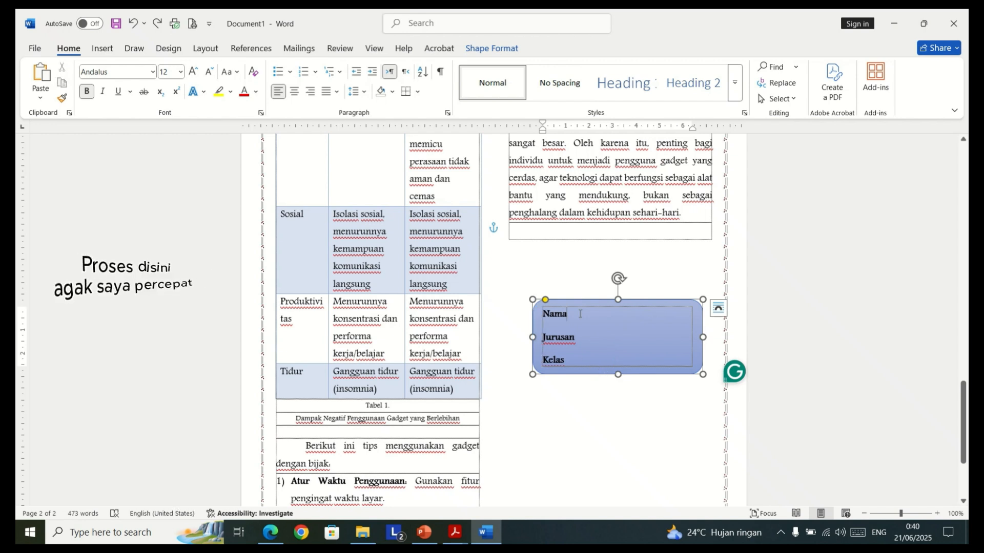
key("Tab")
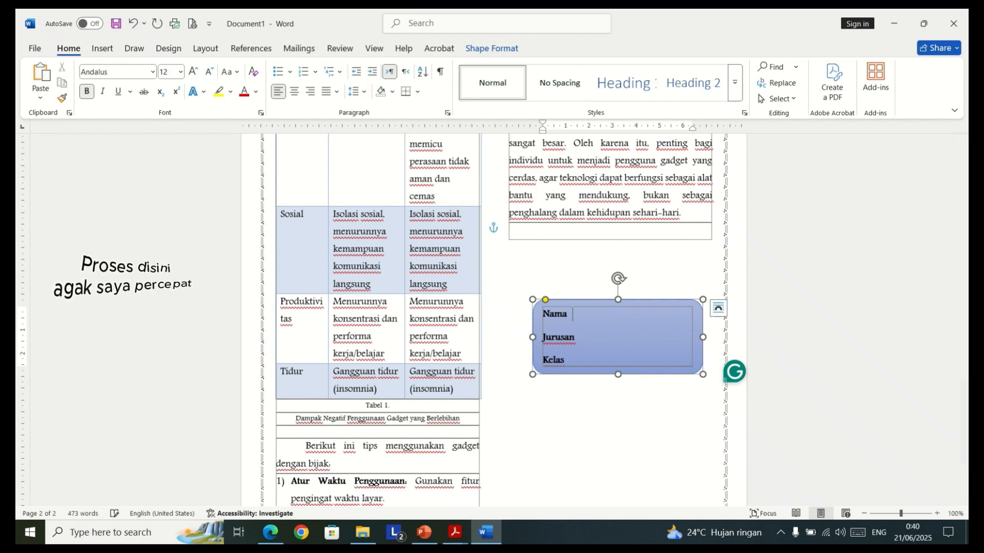
type(":")
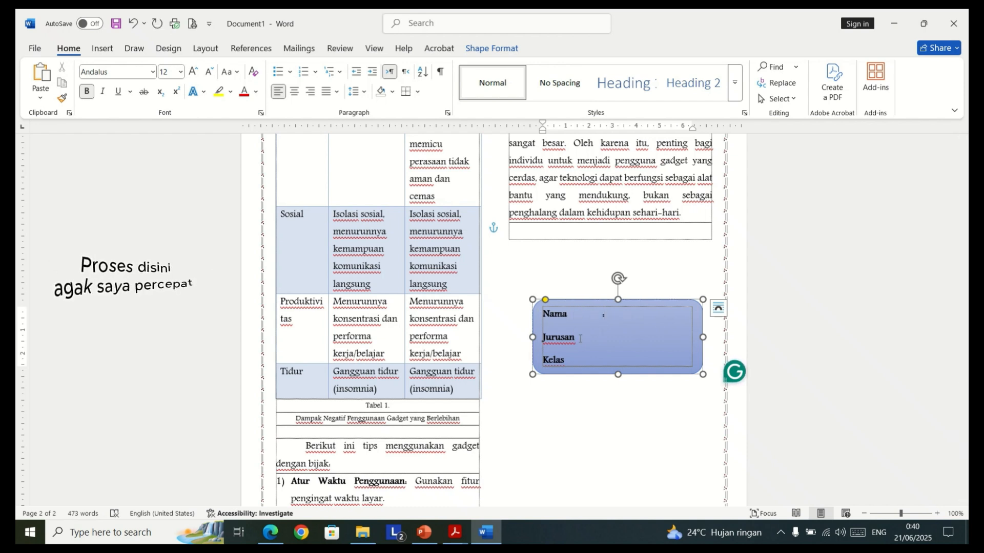
left_click(567, 363)
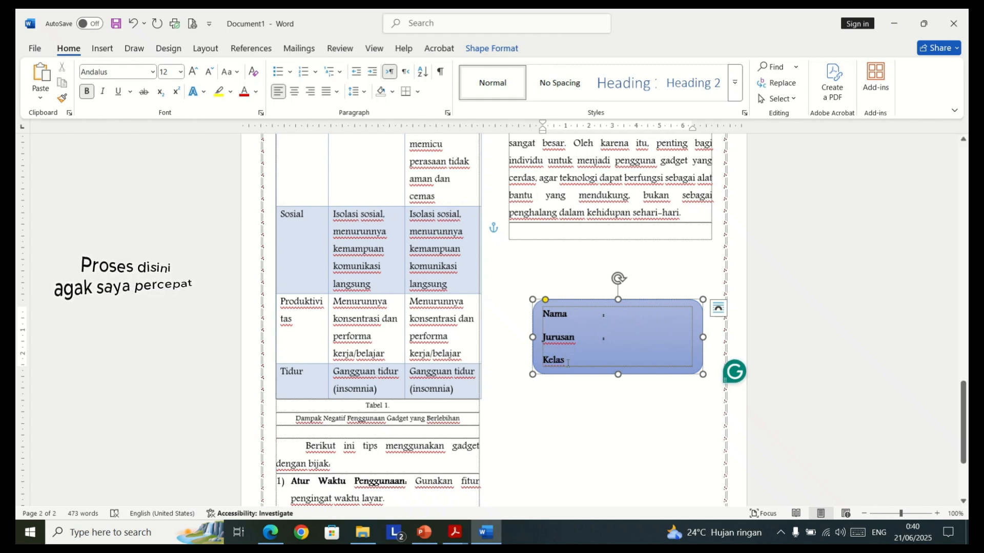
key("Tab")
type(":")
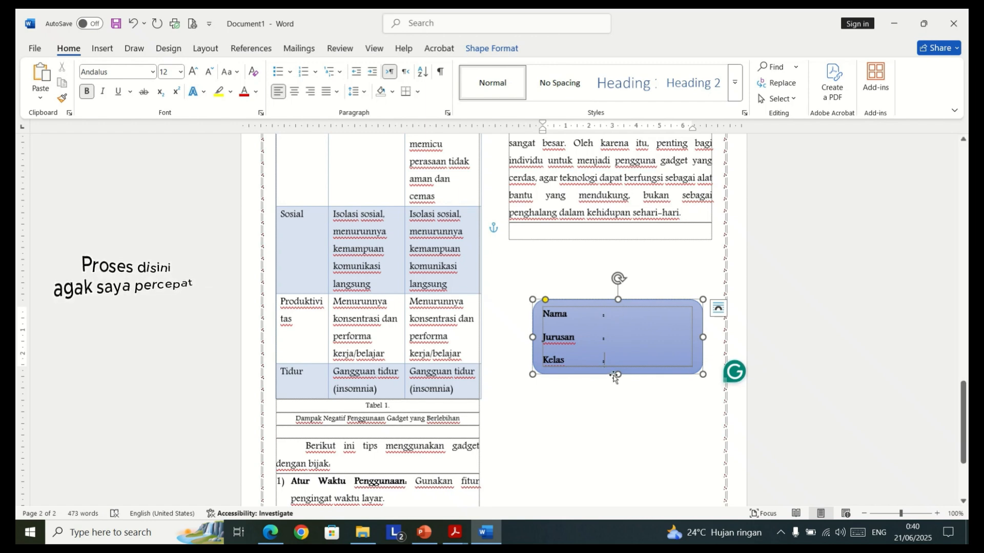
left_click(602, 413)
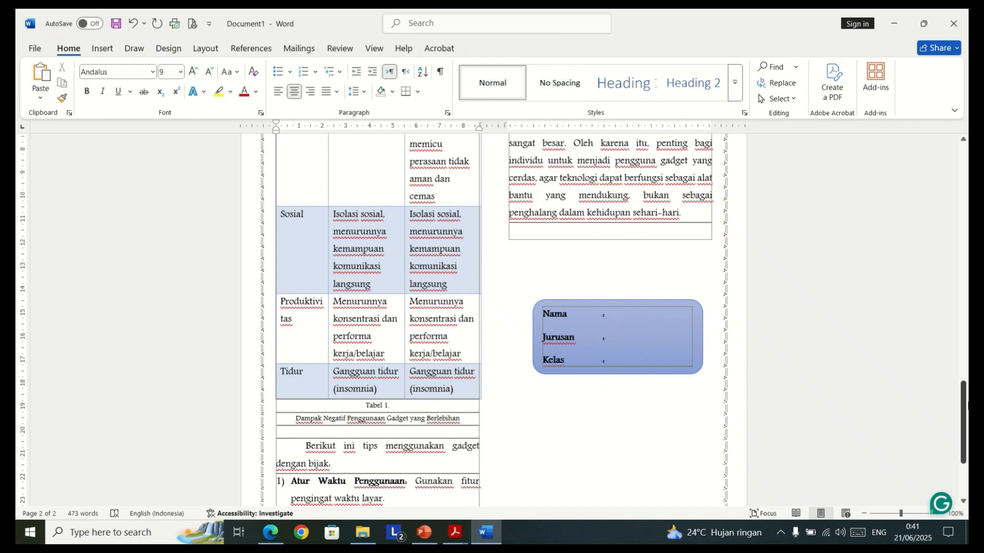
Delete the empty paragraph below the closing paragraph and move the identity box back beneath the text.
left_click_drag(965, 420, 962, 374)
left_click(669, 412)
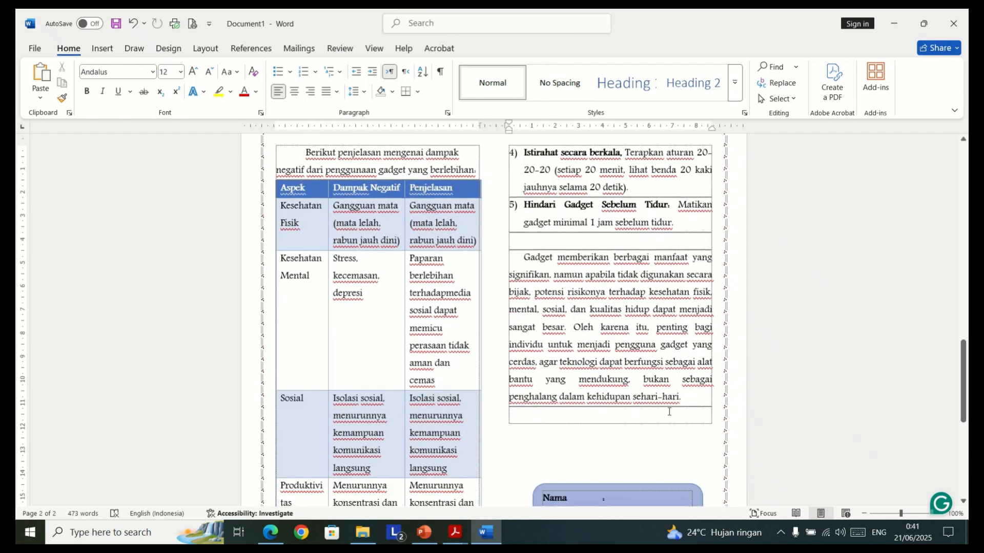
key("BackSpace")
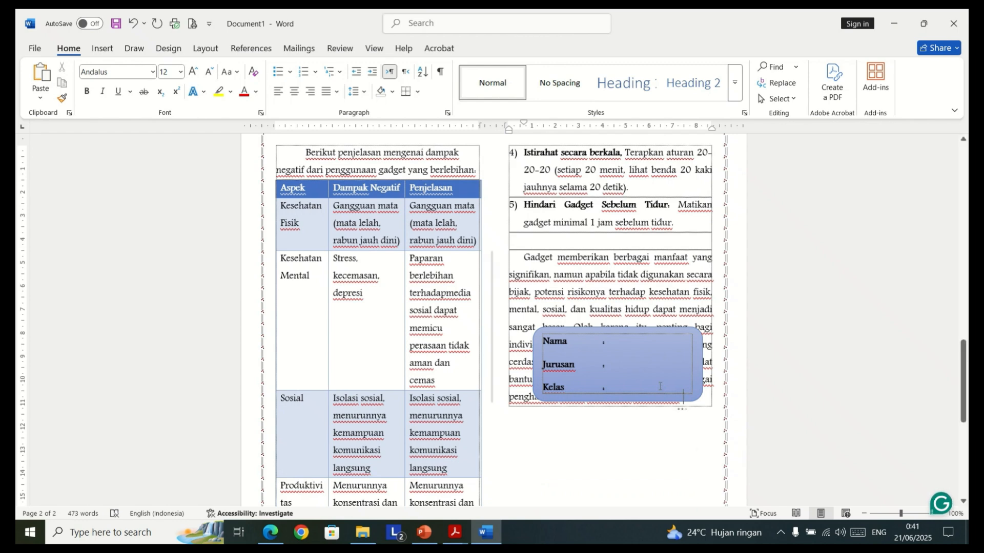
left_click(663, 391)
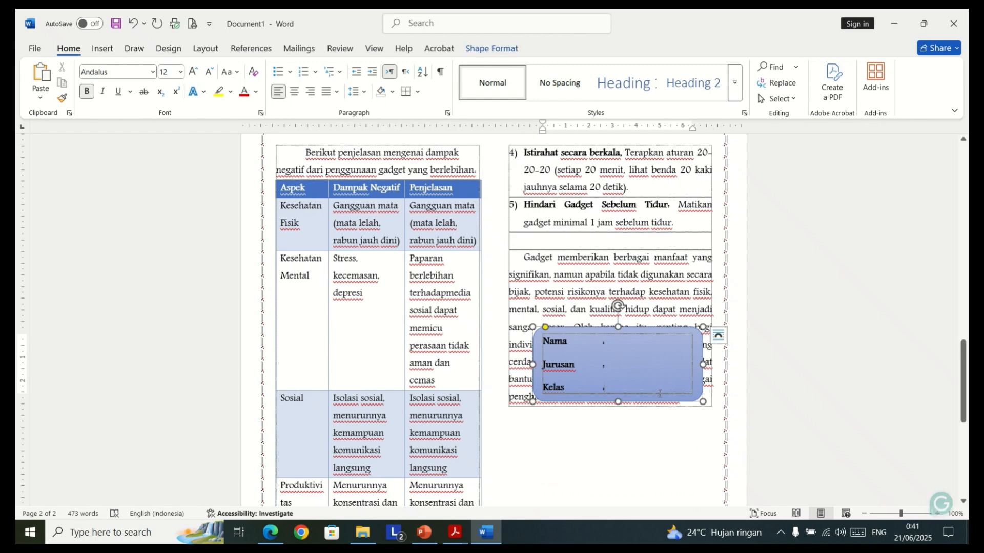
left_click(721, 338)
left_click(817, 443)
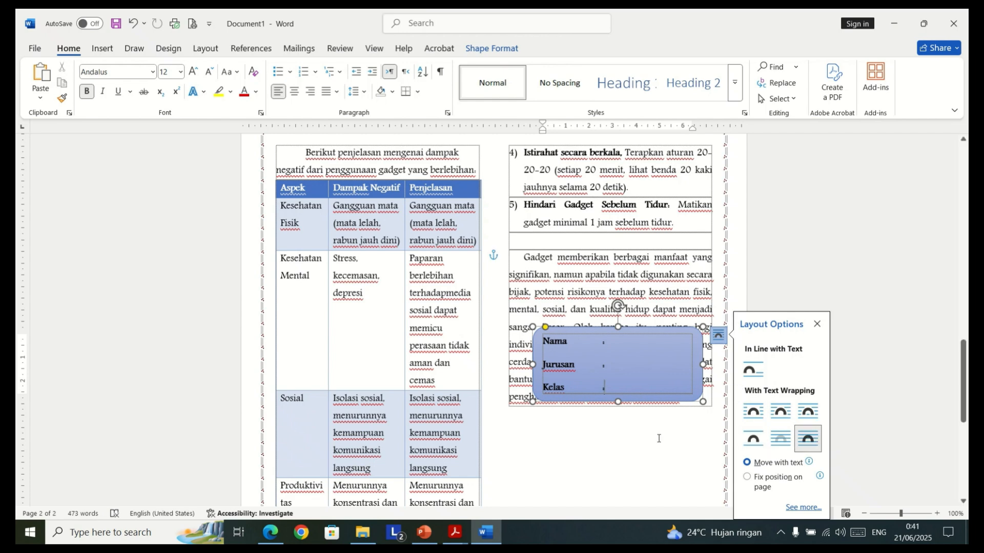
left_click_drag(634, 405, 628, 452)
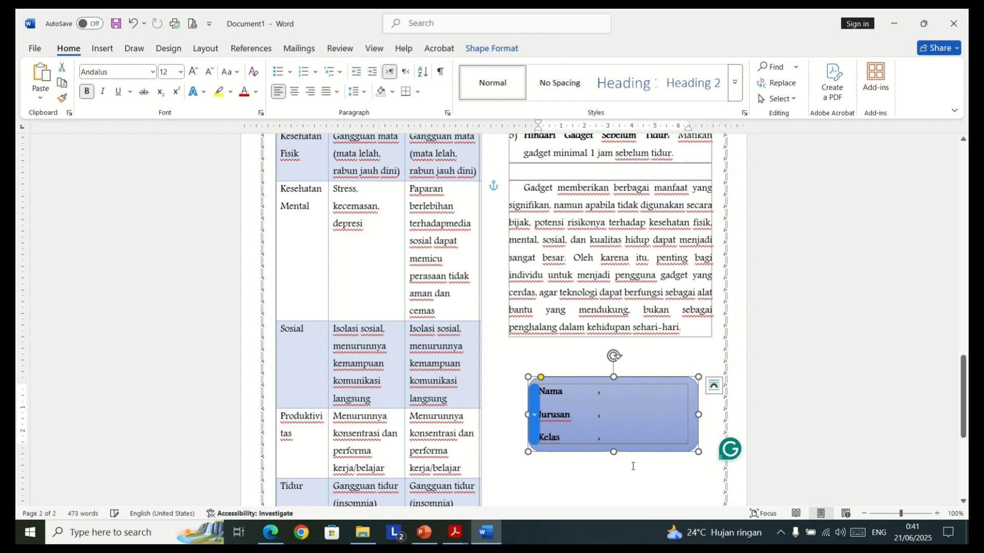
left_click(635, 470)
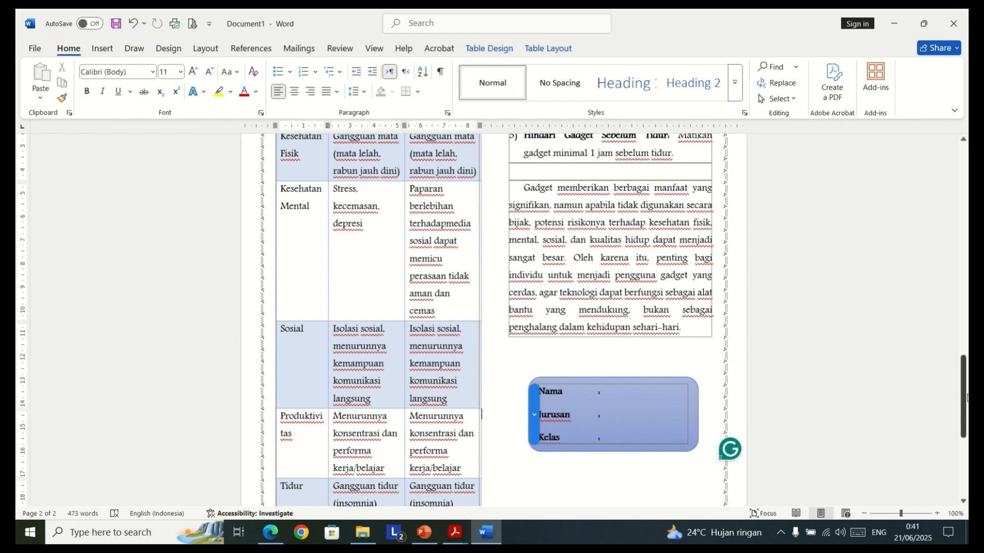
Check the opening paragraph in the reference Latihan Word.pdf, then return to the start of that paragraph in the Word document.
left_click_drag(964, 401, 950, 355)
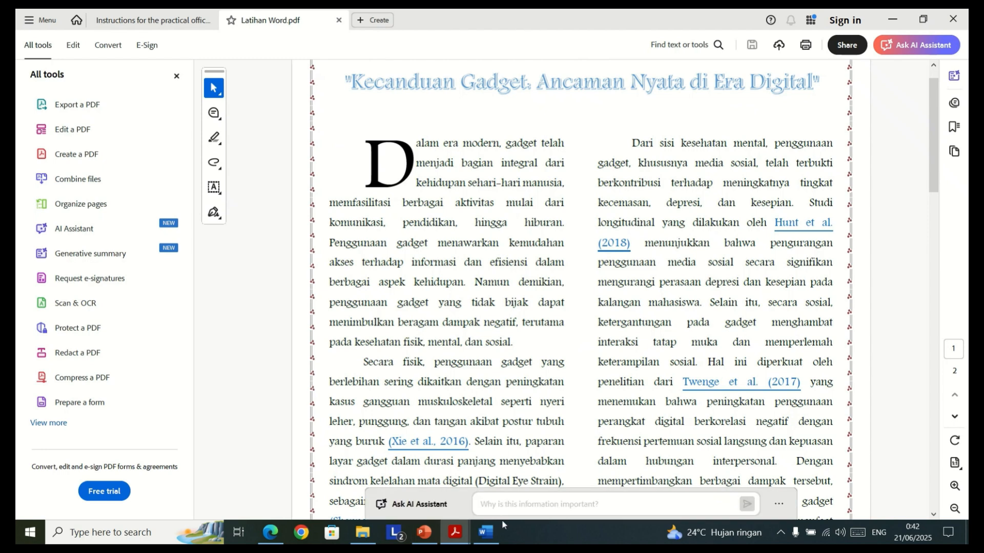
left_click(486, 533)
left_click(293, 241)
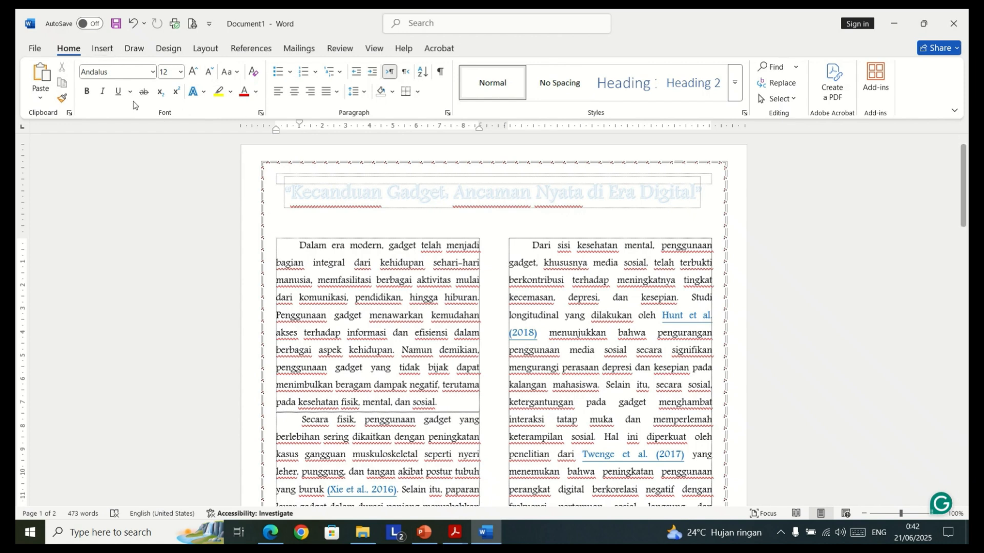
Remove the opening paragraph's first-line indent and reapply it before the word "Dalam".
left_click(102, 49)
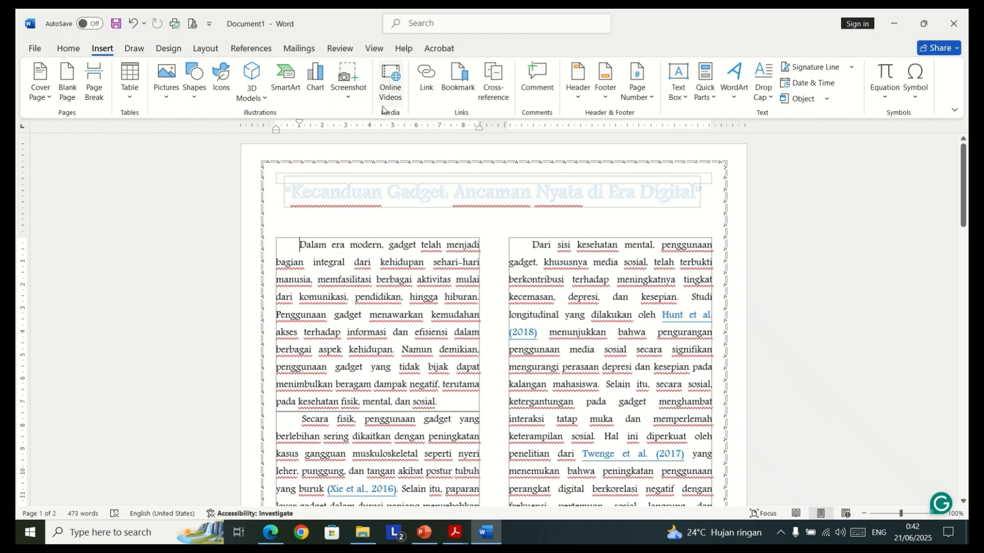
left_click(764, 97)
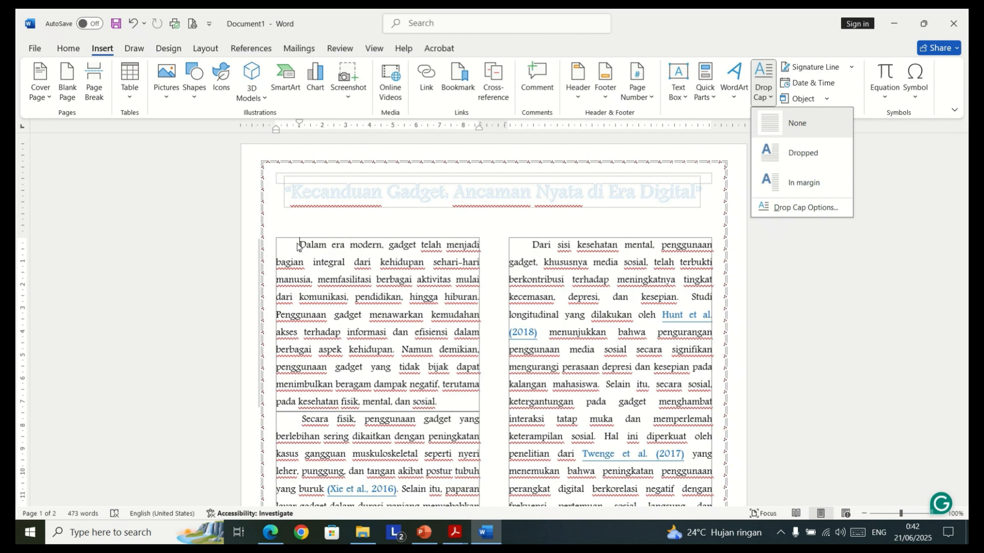
left_click(306, 292)
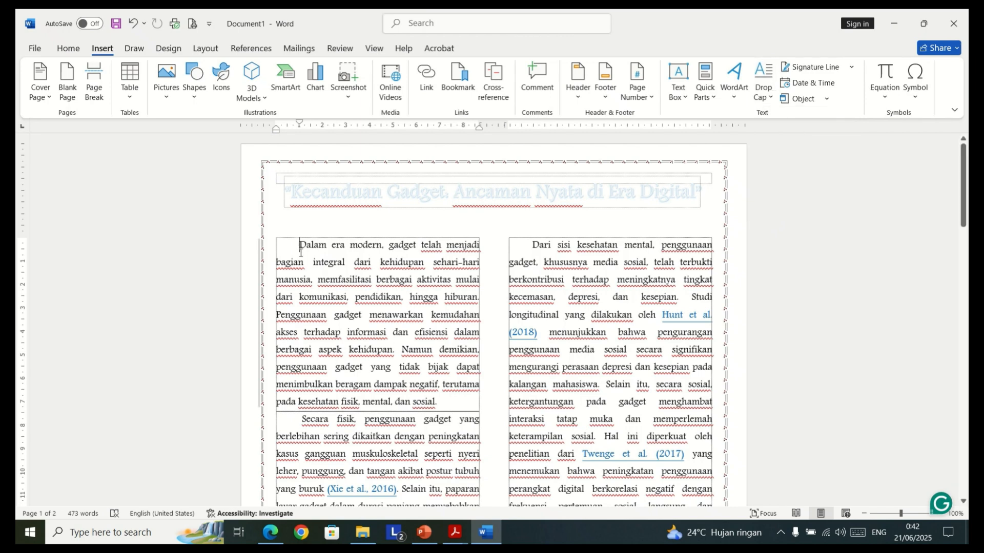
key("ctrl+z")
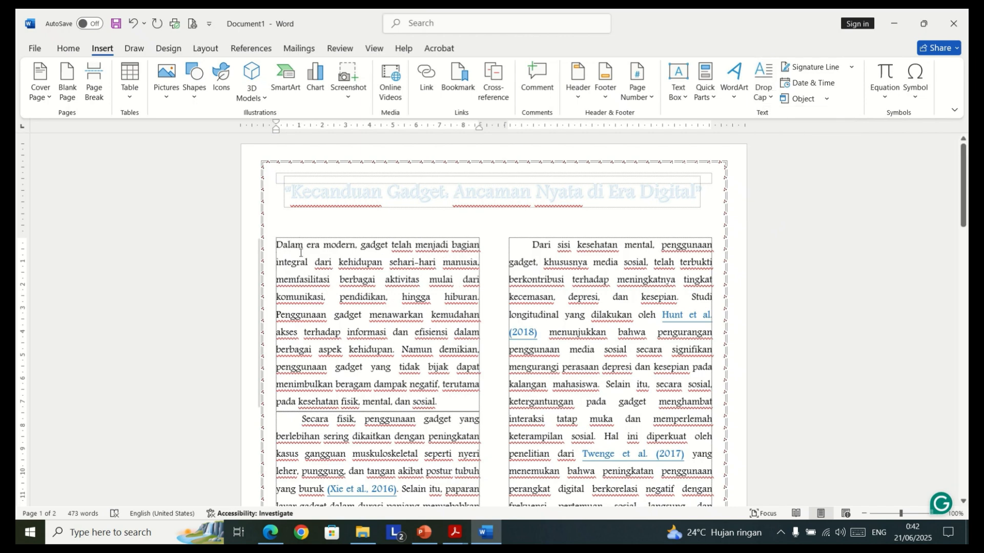
key("Tab")
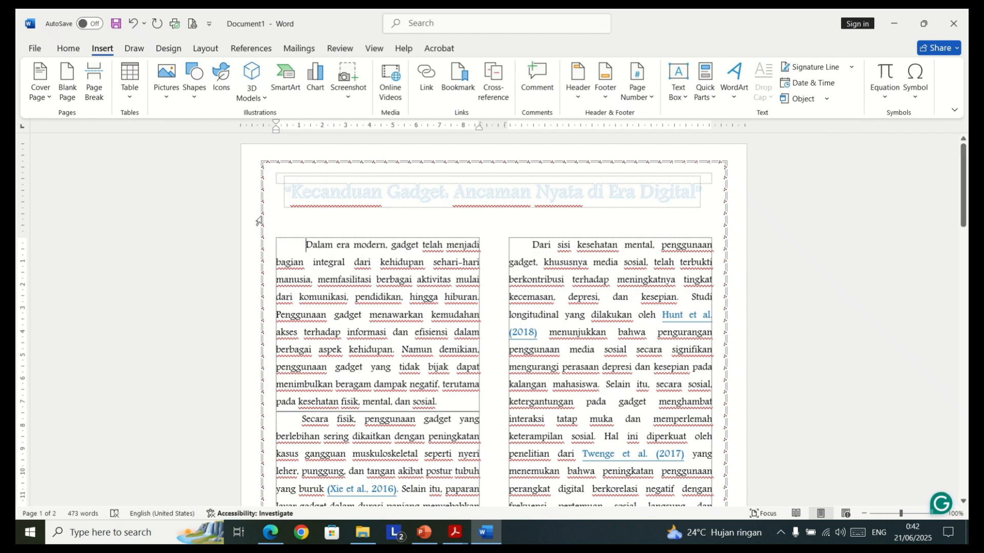
key("BackSpace")
key("BackSpace")
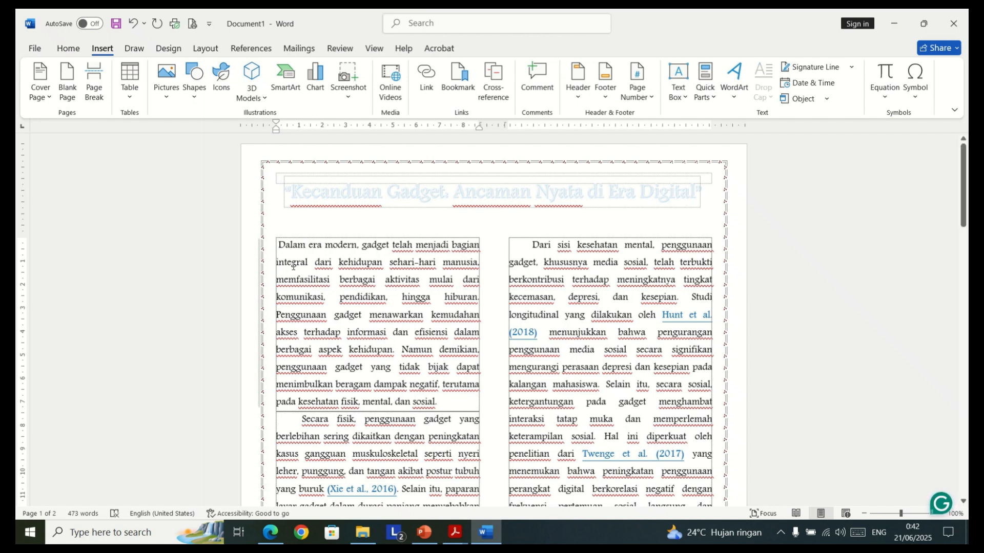
key("BackSpace")
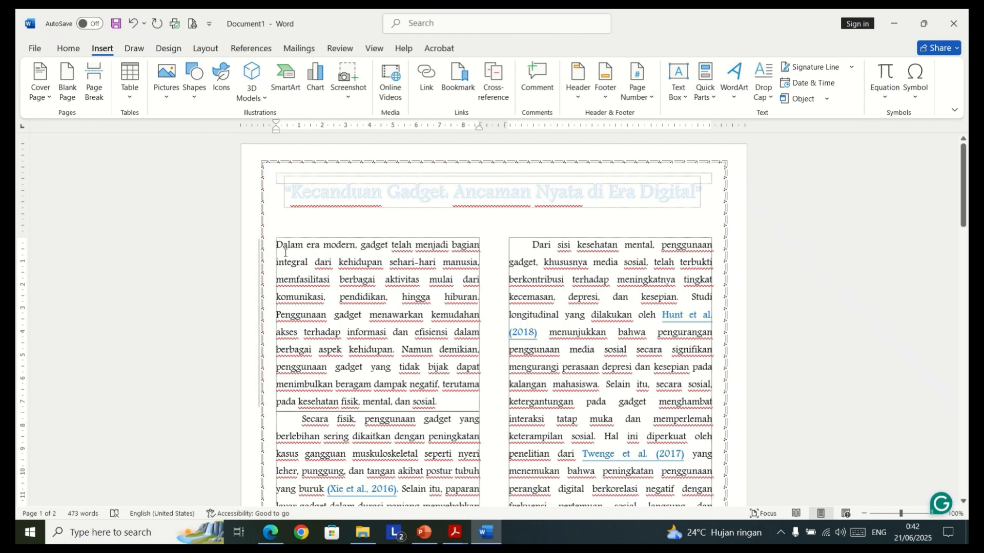
key("Tab")
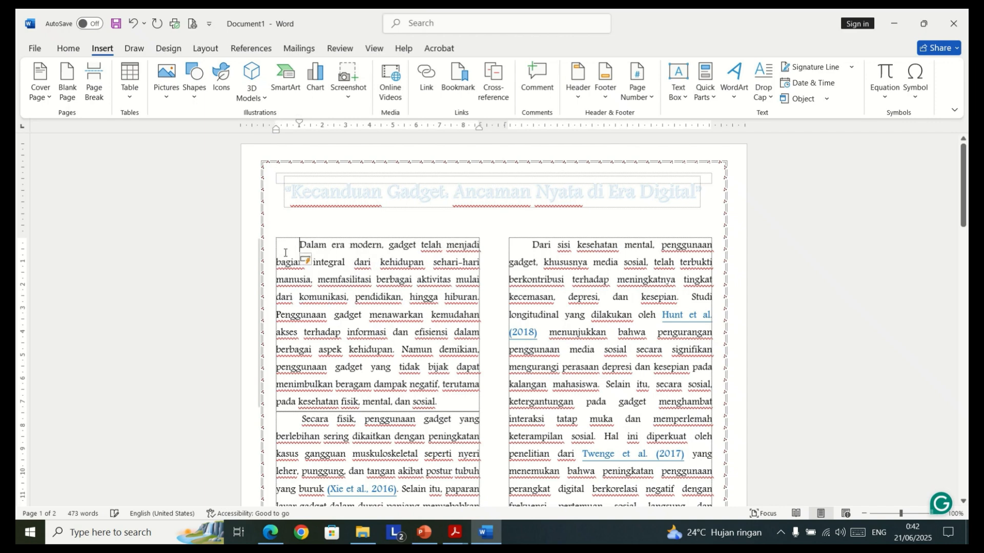
Apply the Dropped drop cap to the opening paragraph's "D" and remove the empty line at the top of the second column.
left_click(771, 98)
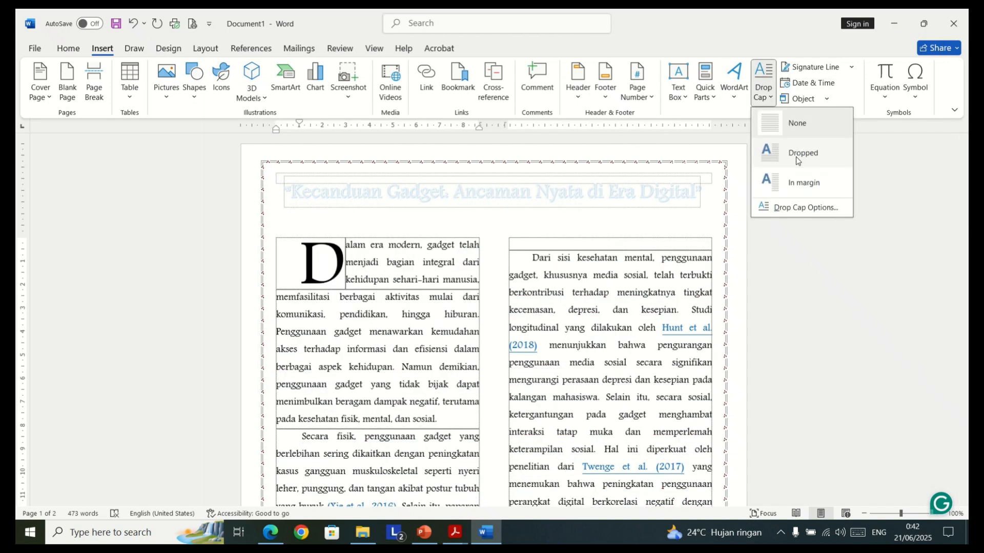
left_click(795, 155)
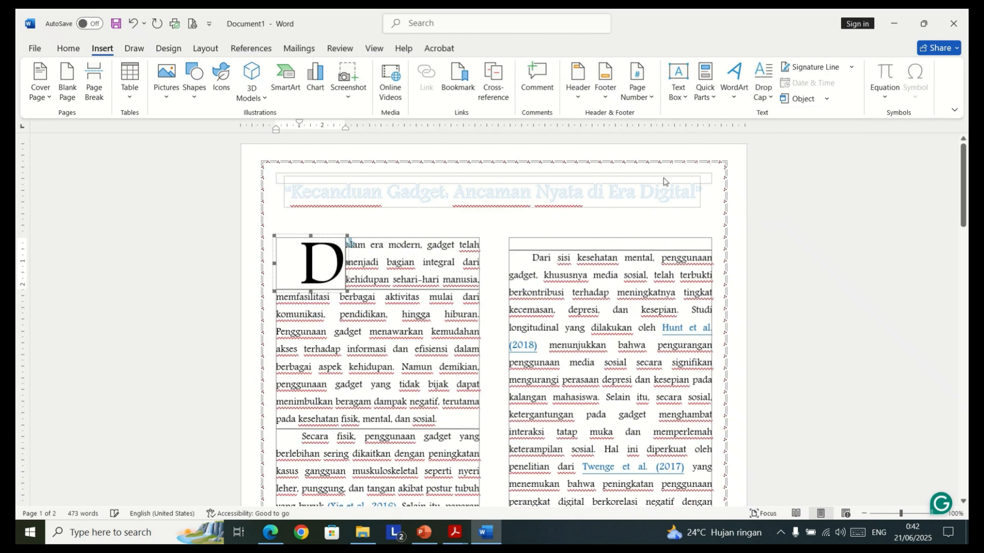
left_click(523, 245)
scroll(522, 245, "down", 10)
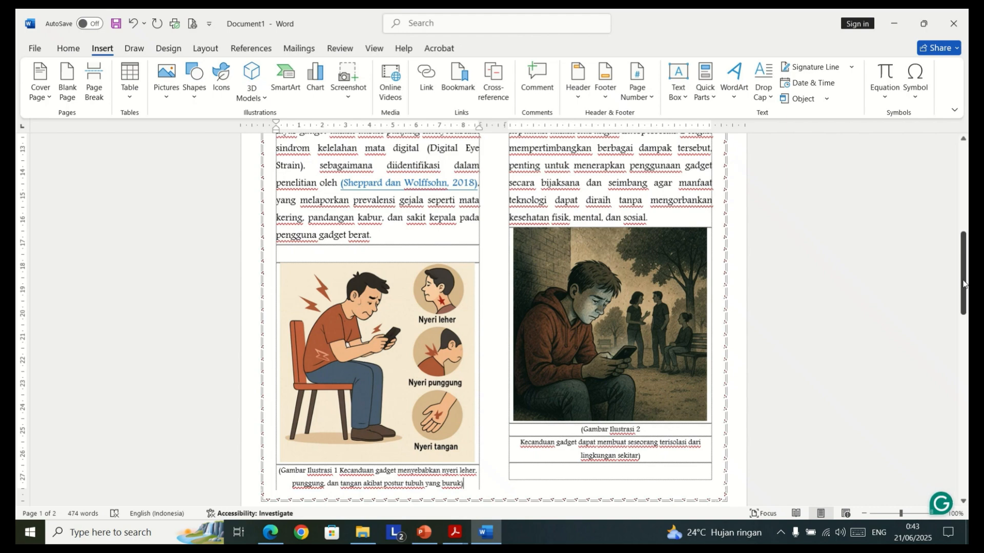
left_click_drag(962, 284, 964, 120)
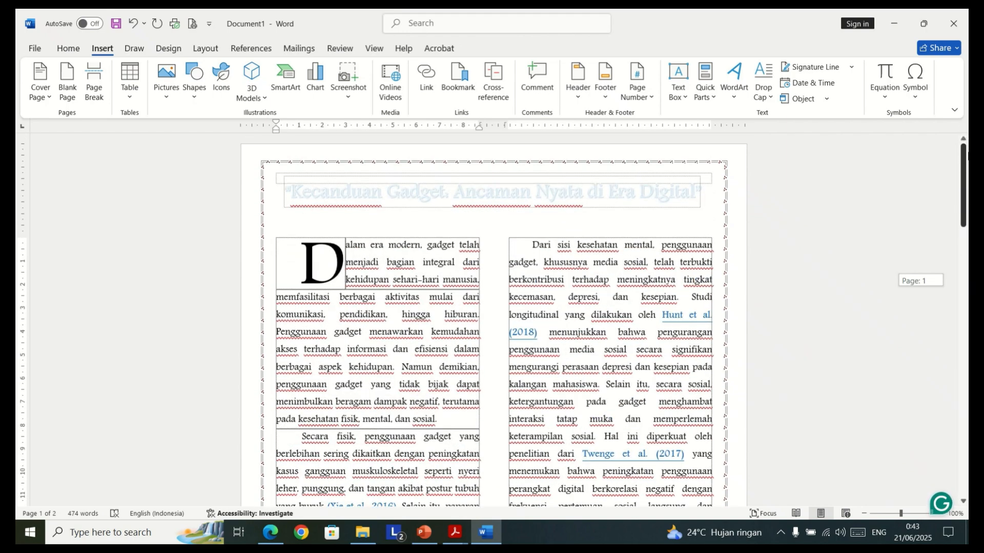
left_click_drag(963, 185, 945, 206)
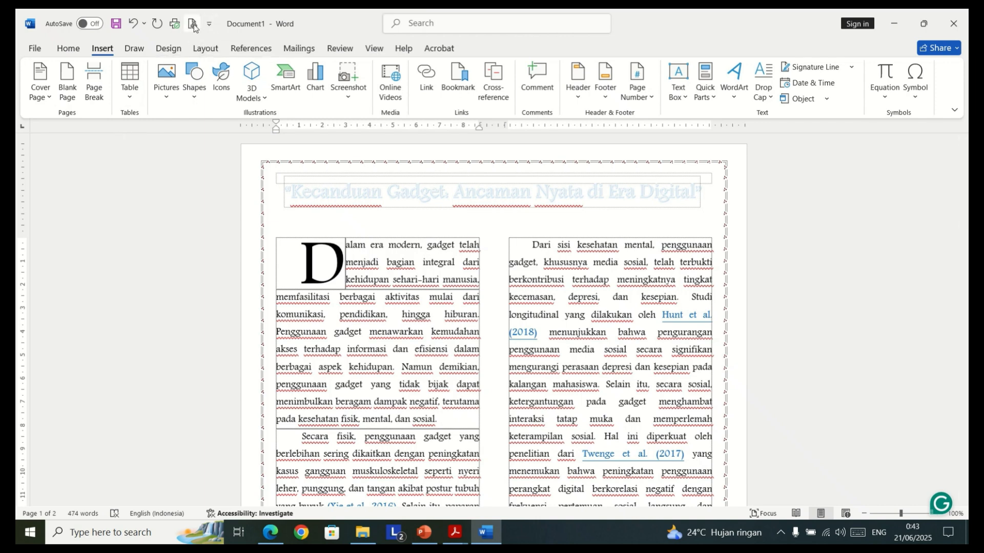
Remove the Print Preview and Print command from the Quick Access Toolbar.
left_click(210, 24)
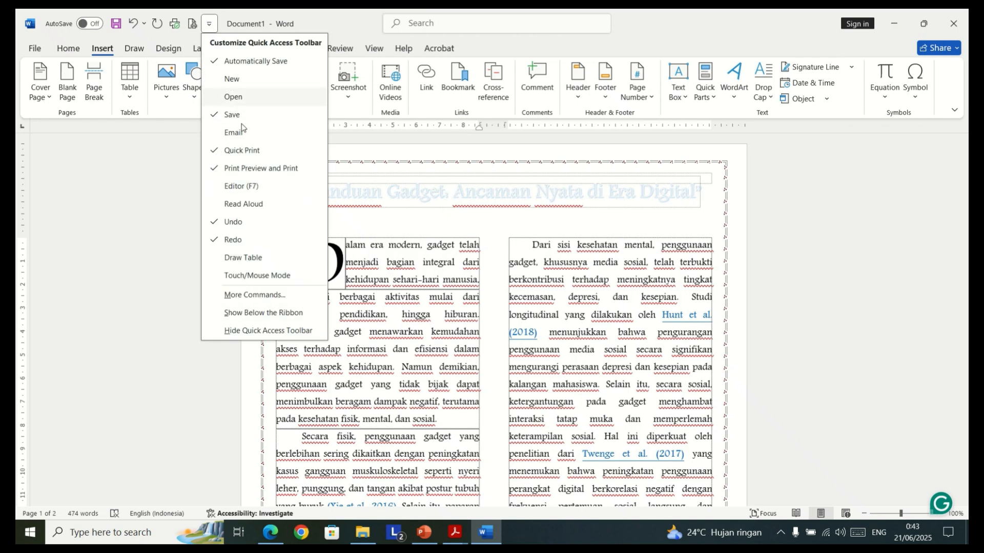
left_click(214, 28)
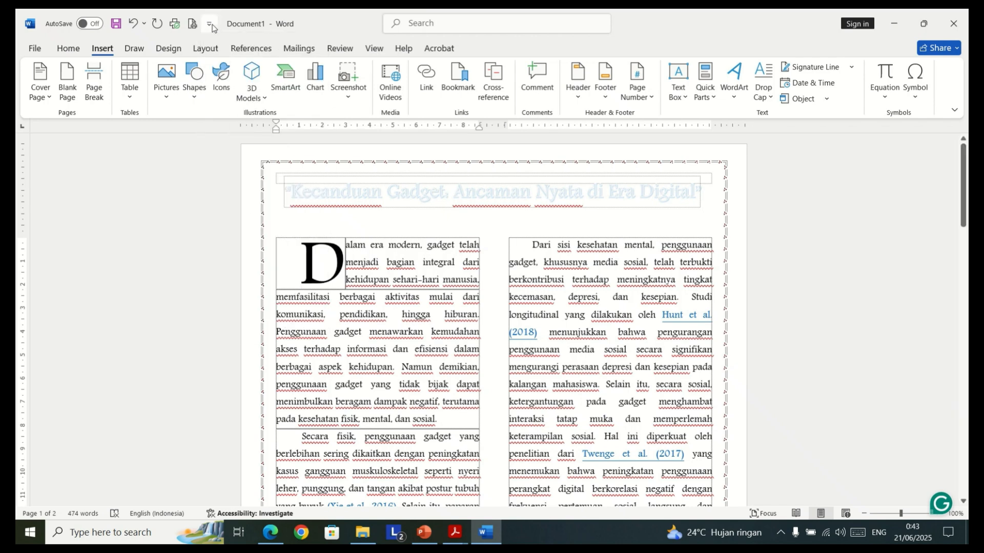
left_click(213, 27)
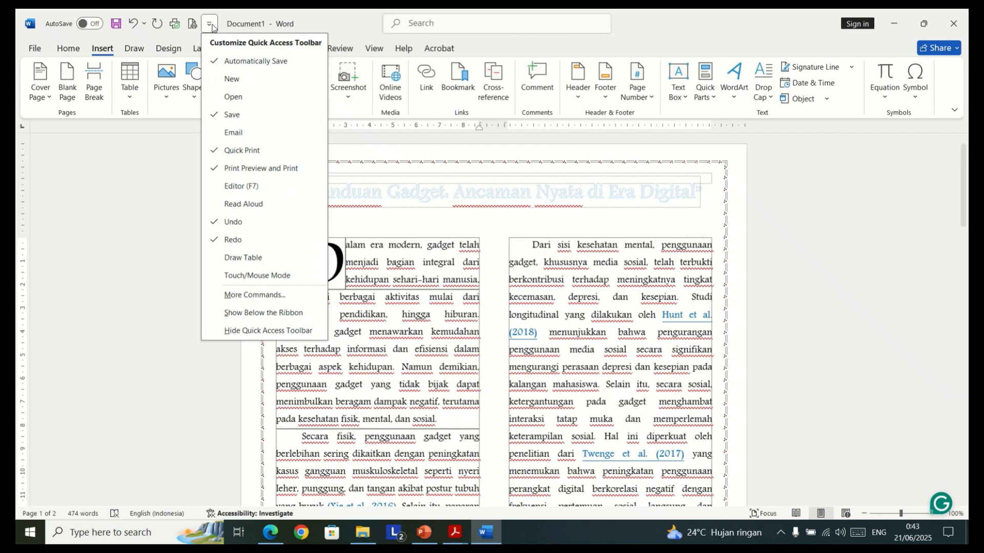
left_click(220, 170)
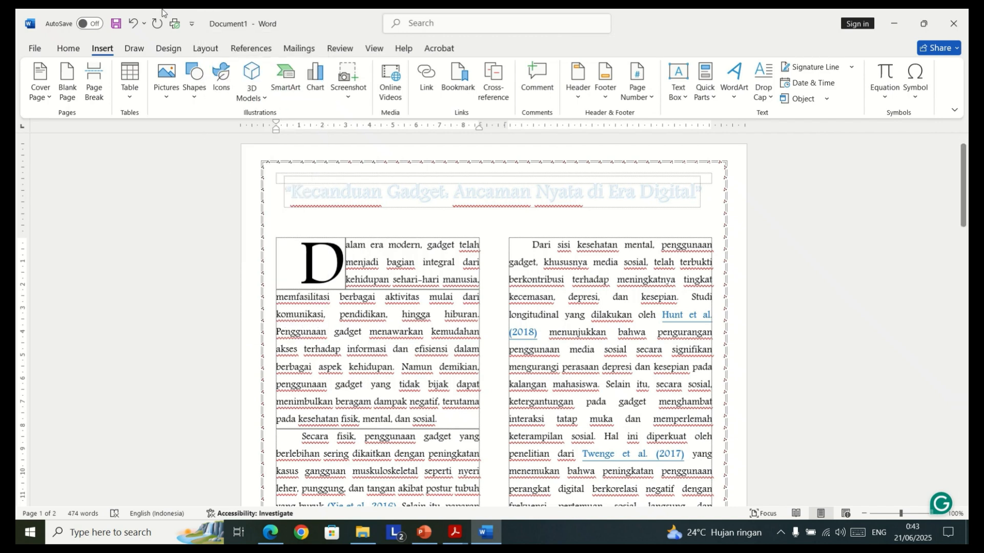